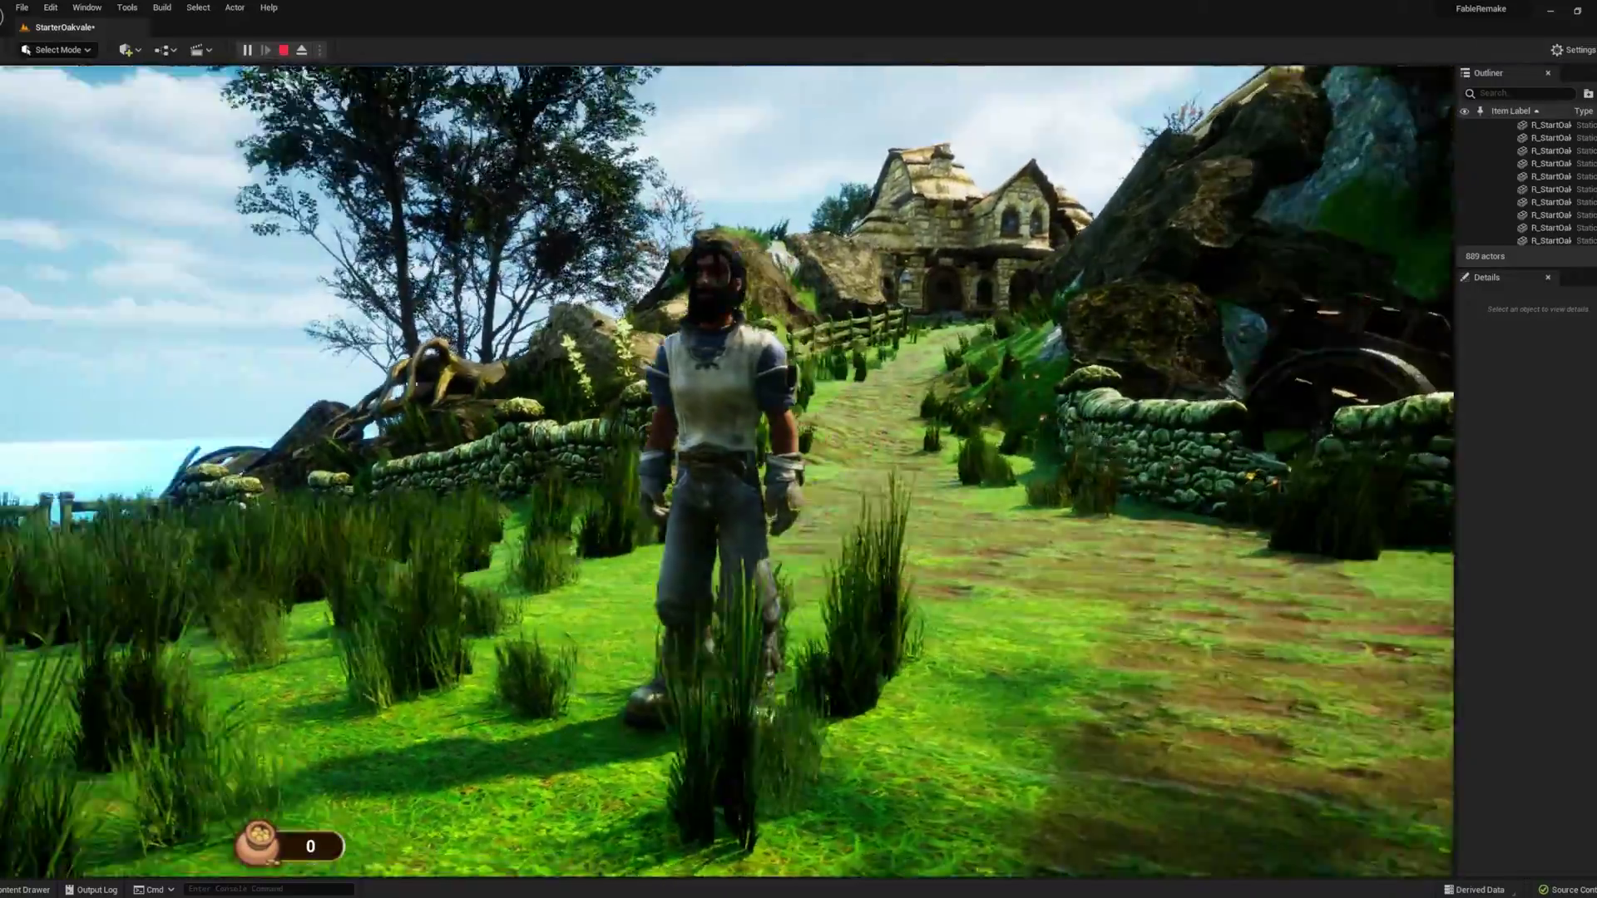
- Run the hero through the StarterOakvale level's grass, buildings and stone-walled paths in the play session
{"action": "key", "text": "w"}
{"action": "key", "text": "w"}
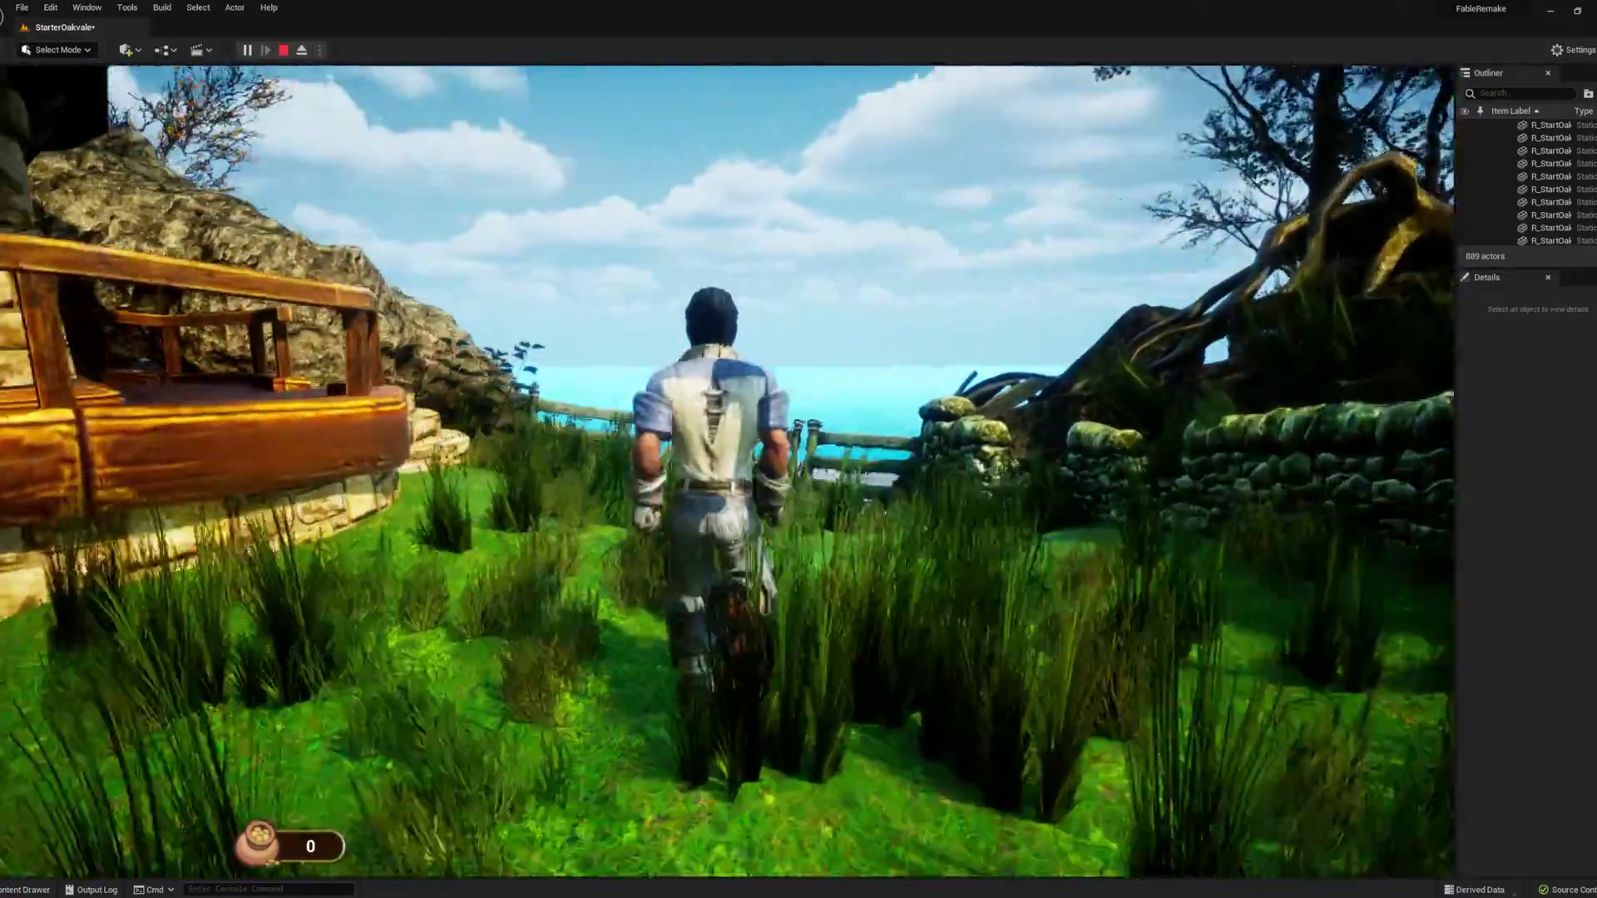
{"action": "key", "text": "w"}
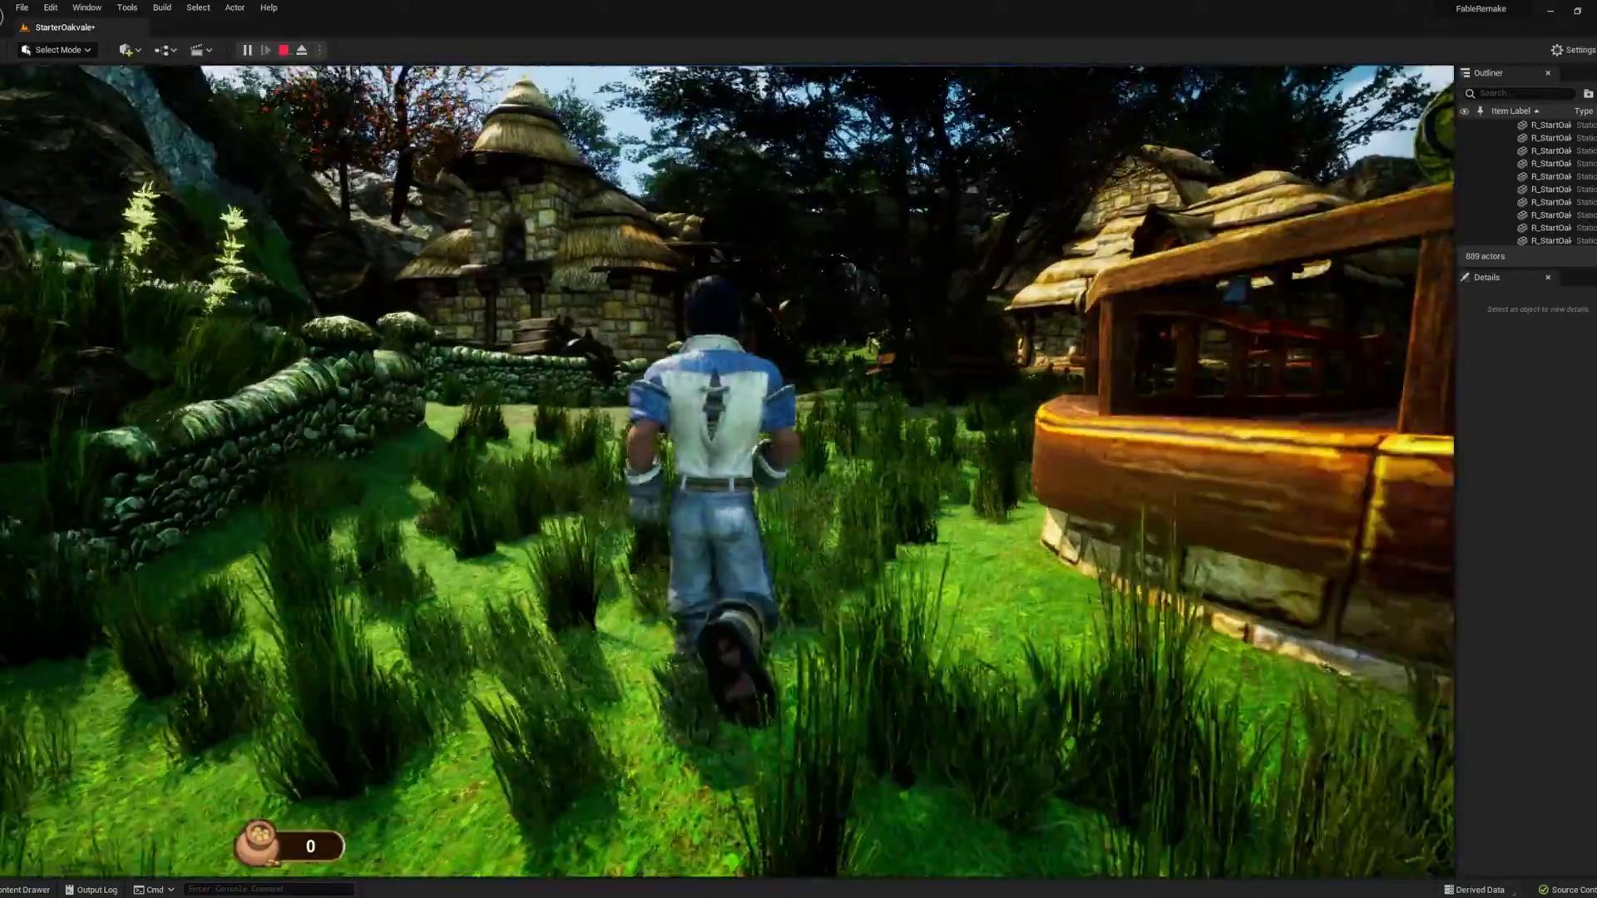
{"action": "key", "text": "w"}
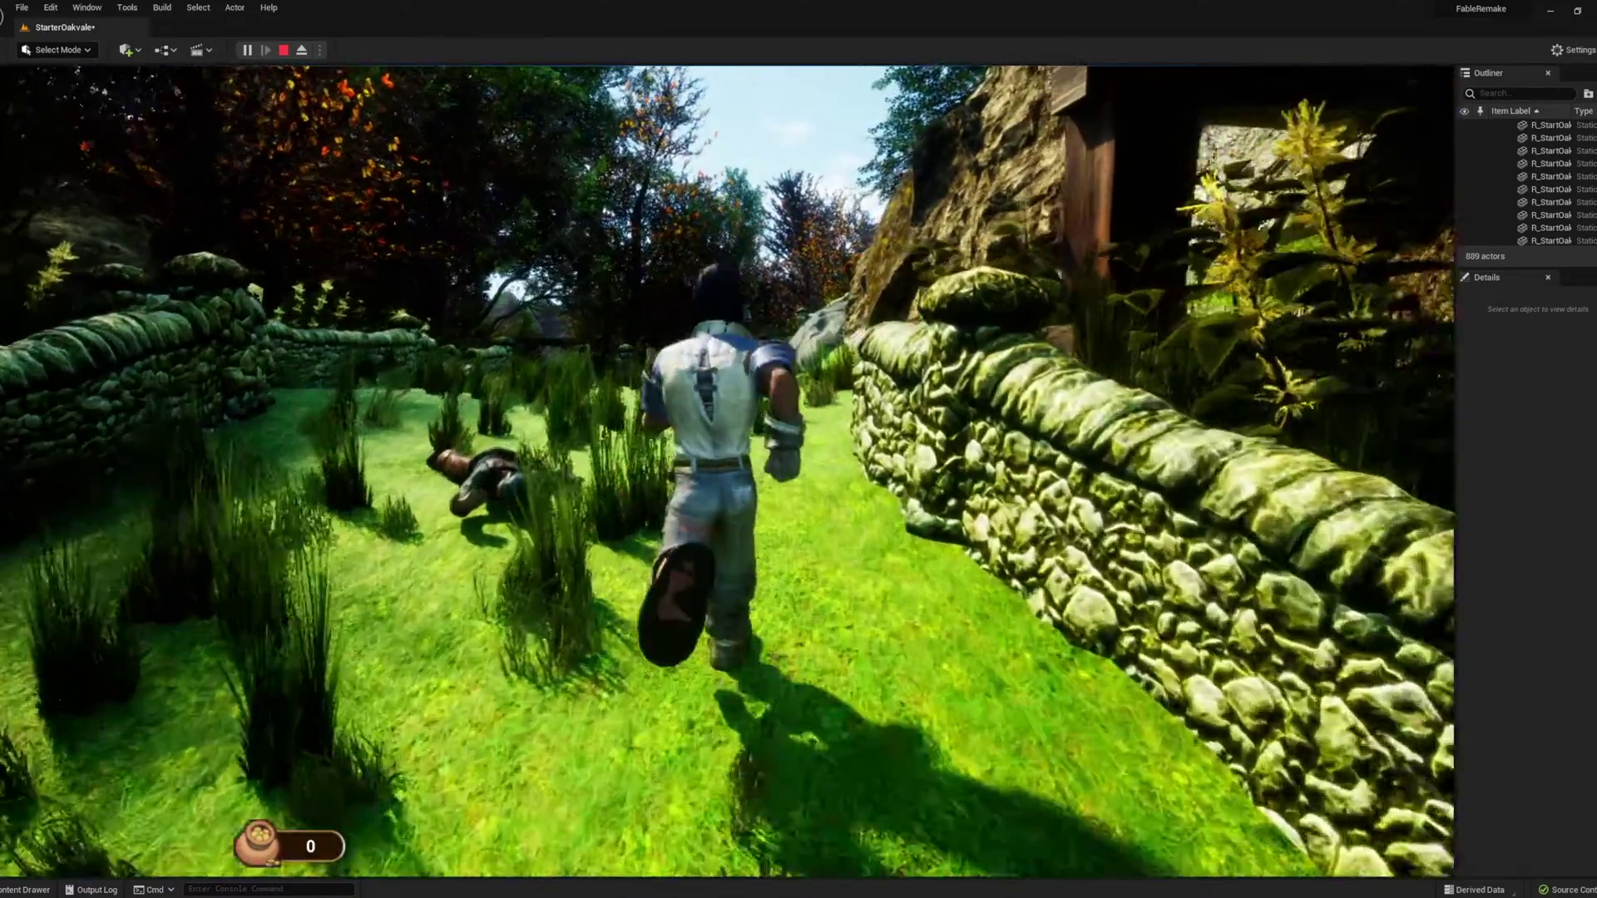
{"action": "key", "text": "w"}
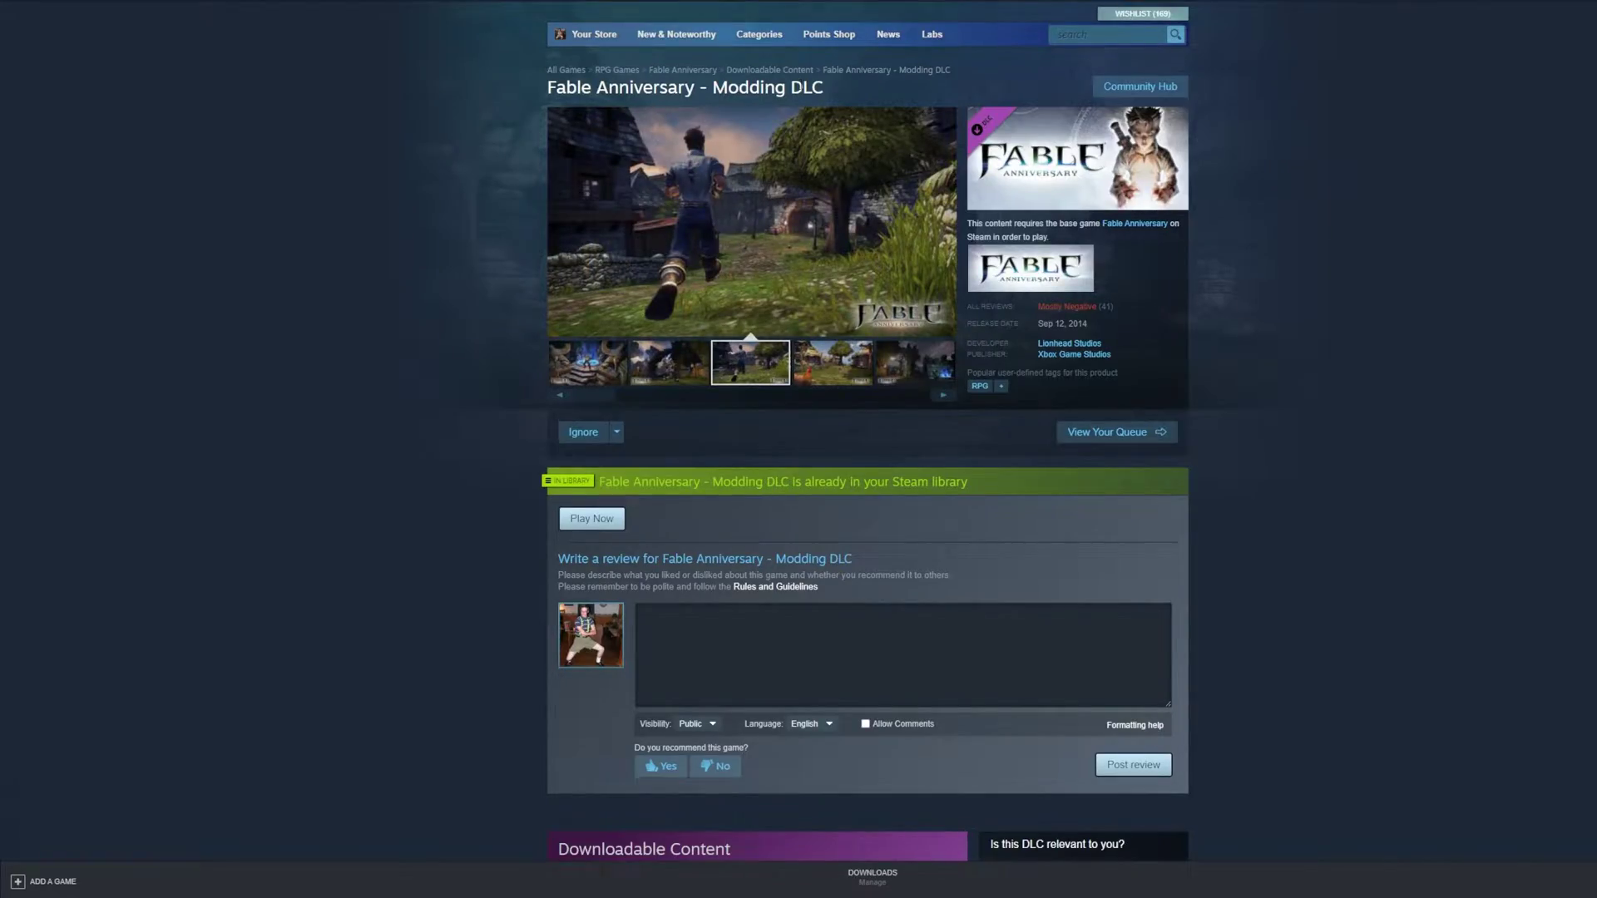
- Switch to Steam, launch Fable Anniversary with the Launch Editor option, and close the editor's startup tip
{"action": "mouse_move", "coordinate": [1094, 312]}
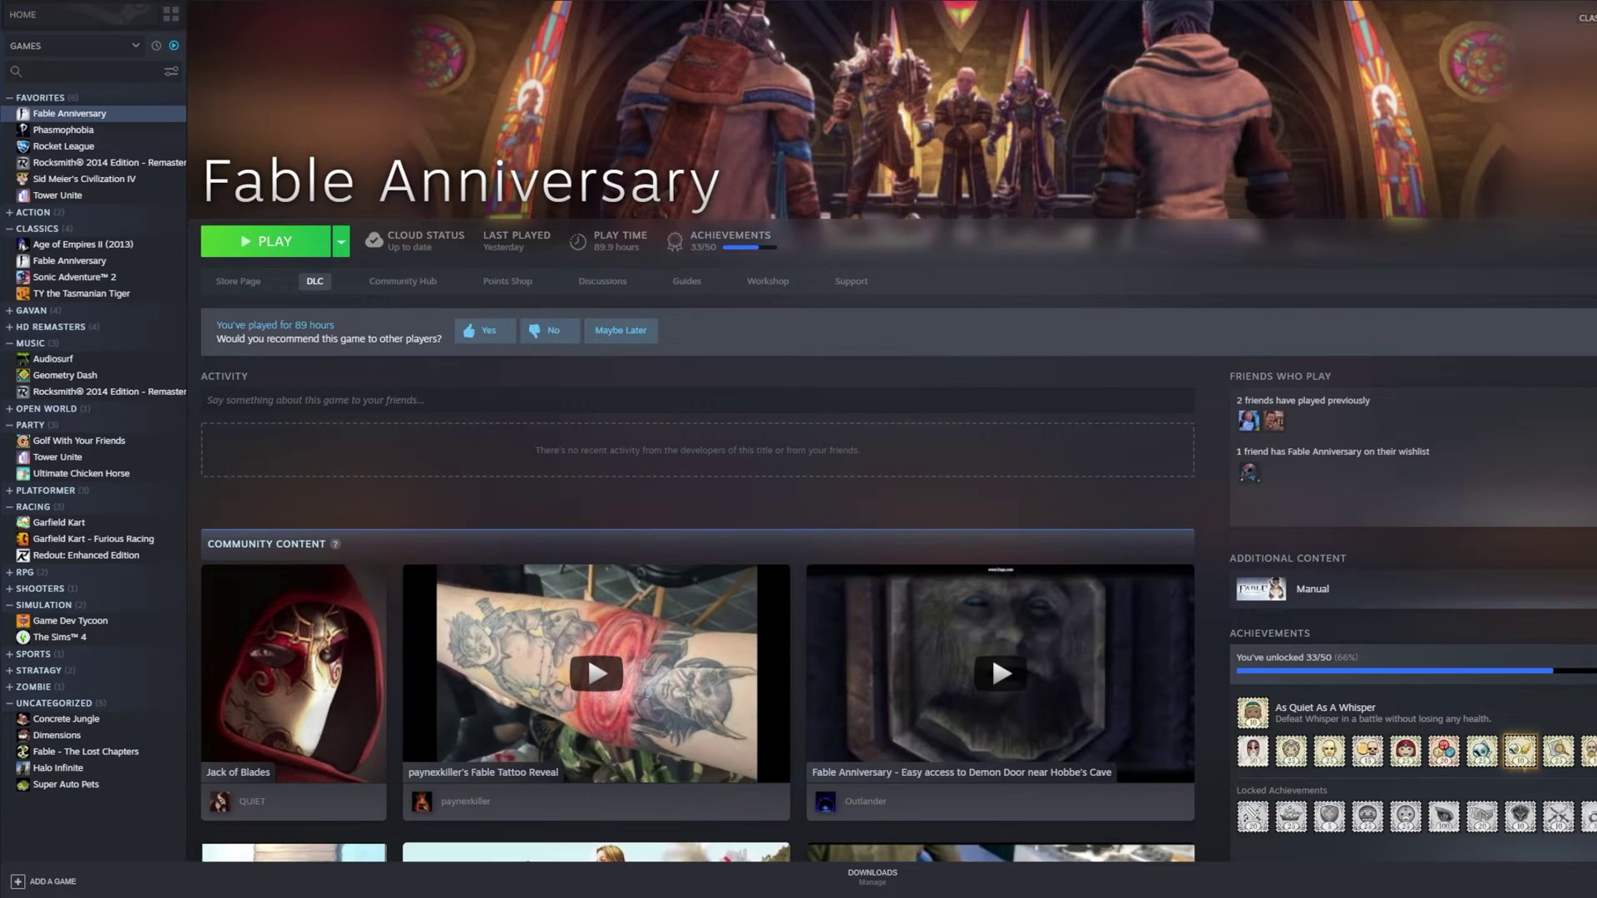
{"action": "left_click", "coordinate": [287, 233]}
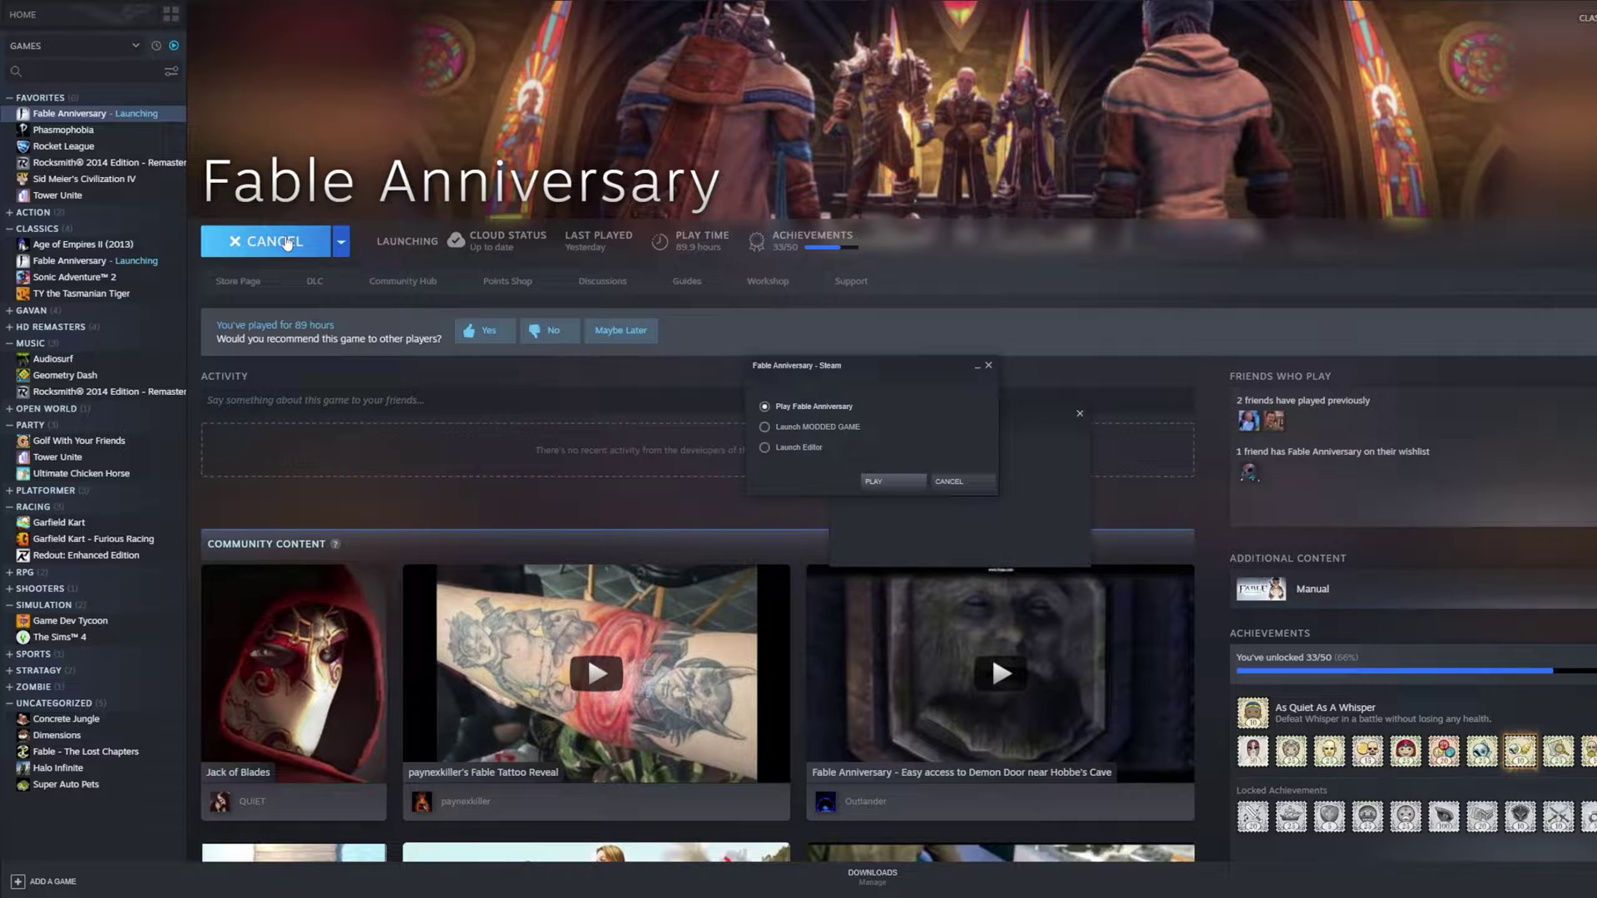
{"action": "left_click", "coordinate": [791, 447]}
{"action": "left_click", "coordinate": [891, 481]}
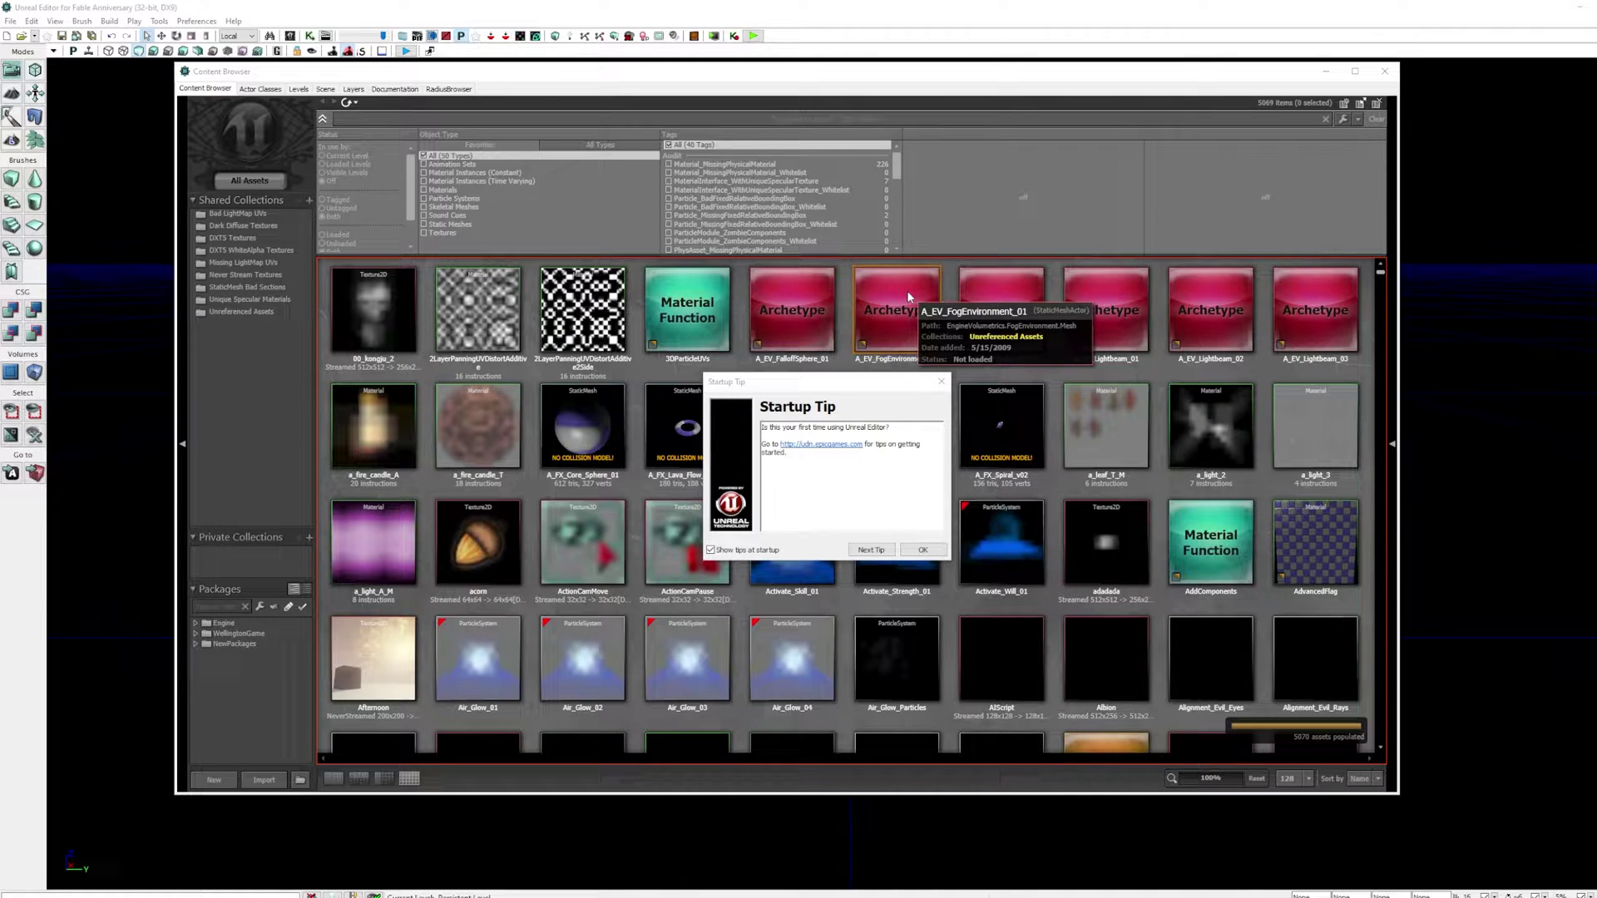
{"action": "left_click", "coordinate": [940, 383]}
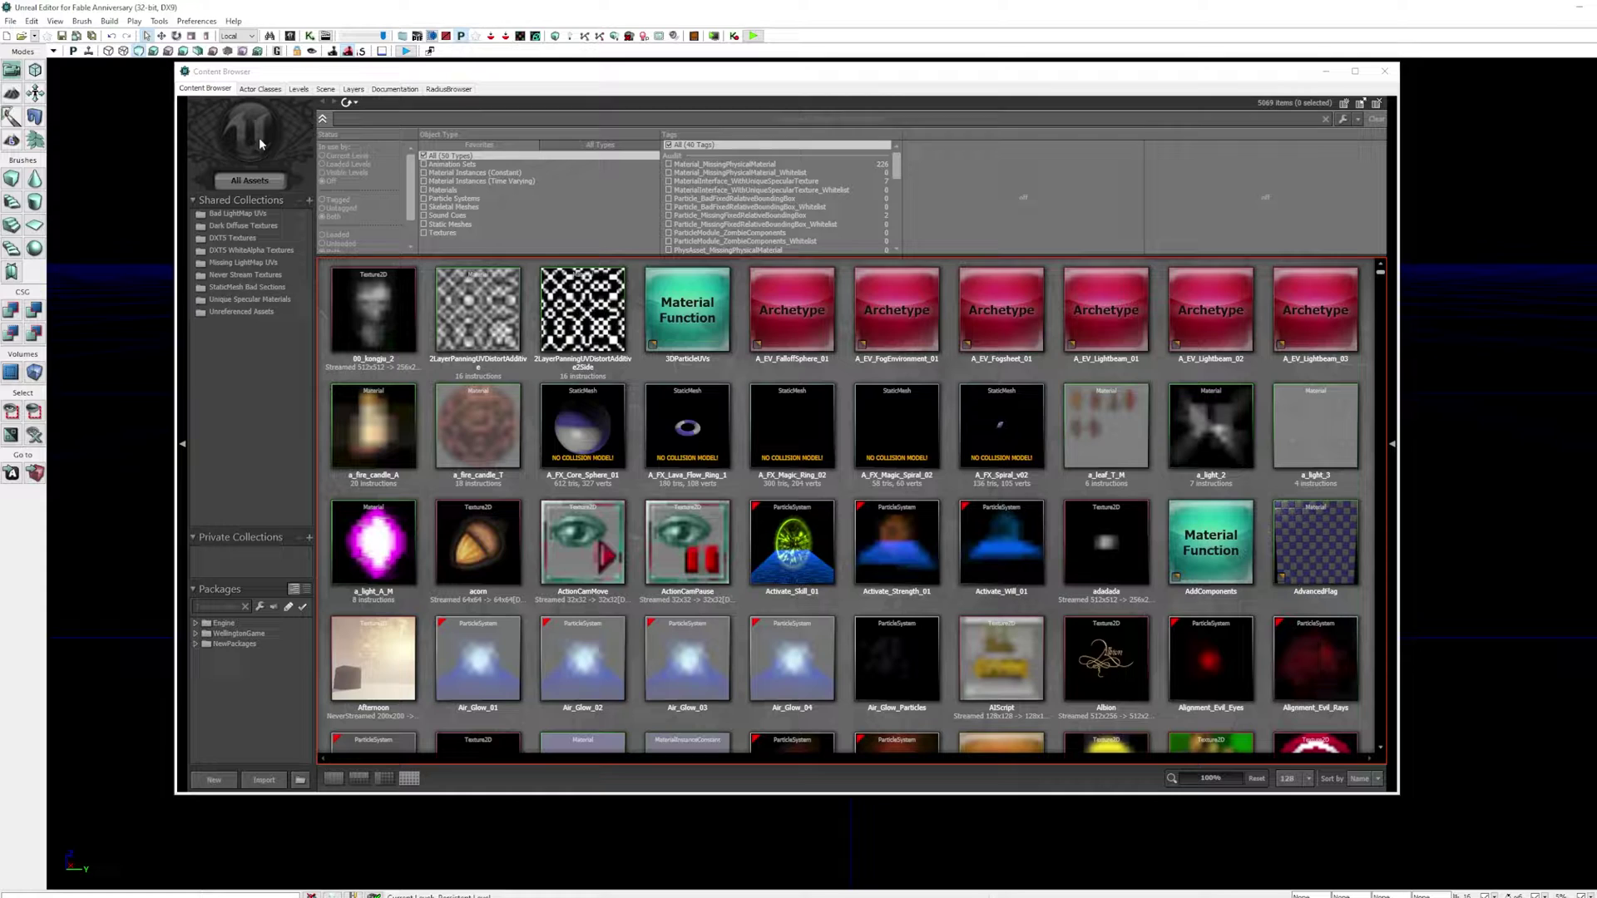
{"action": "left_click", "coordinate": [409, 76]}
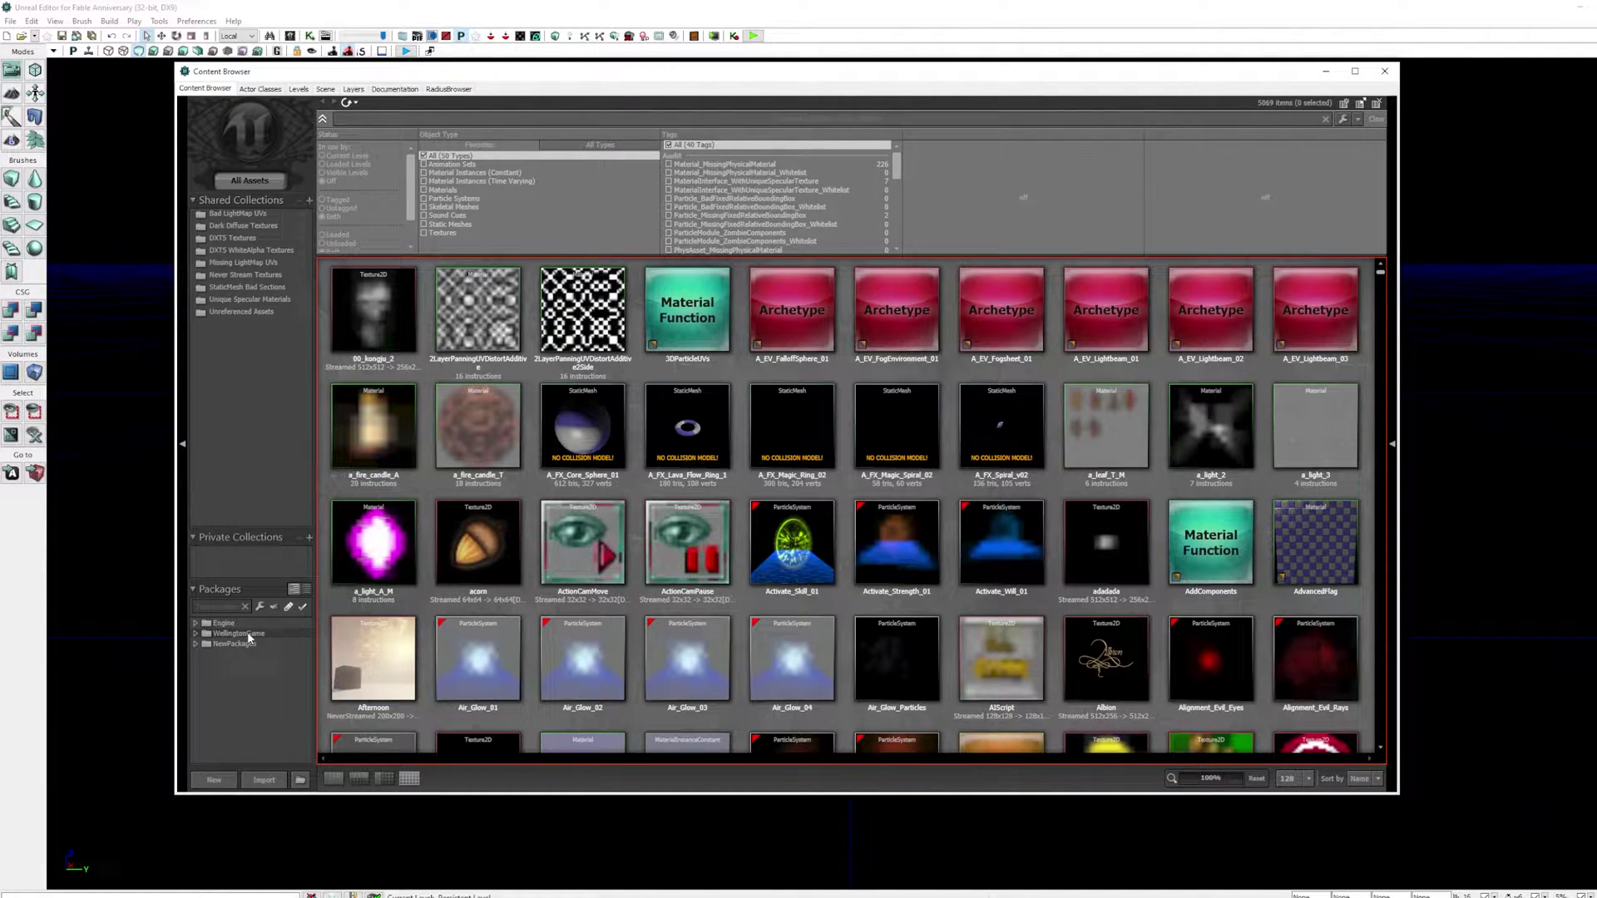
- Expand the WellingtonGame content packages and list the packages inside the StaticMeshUPK folder
{"action": "left_click", "coordinate": [195, 633]}
{"action": "left_click", "coordinate": [207, 645]}
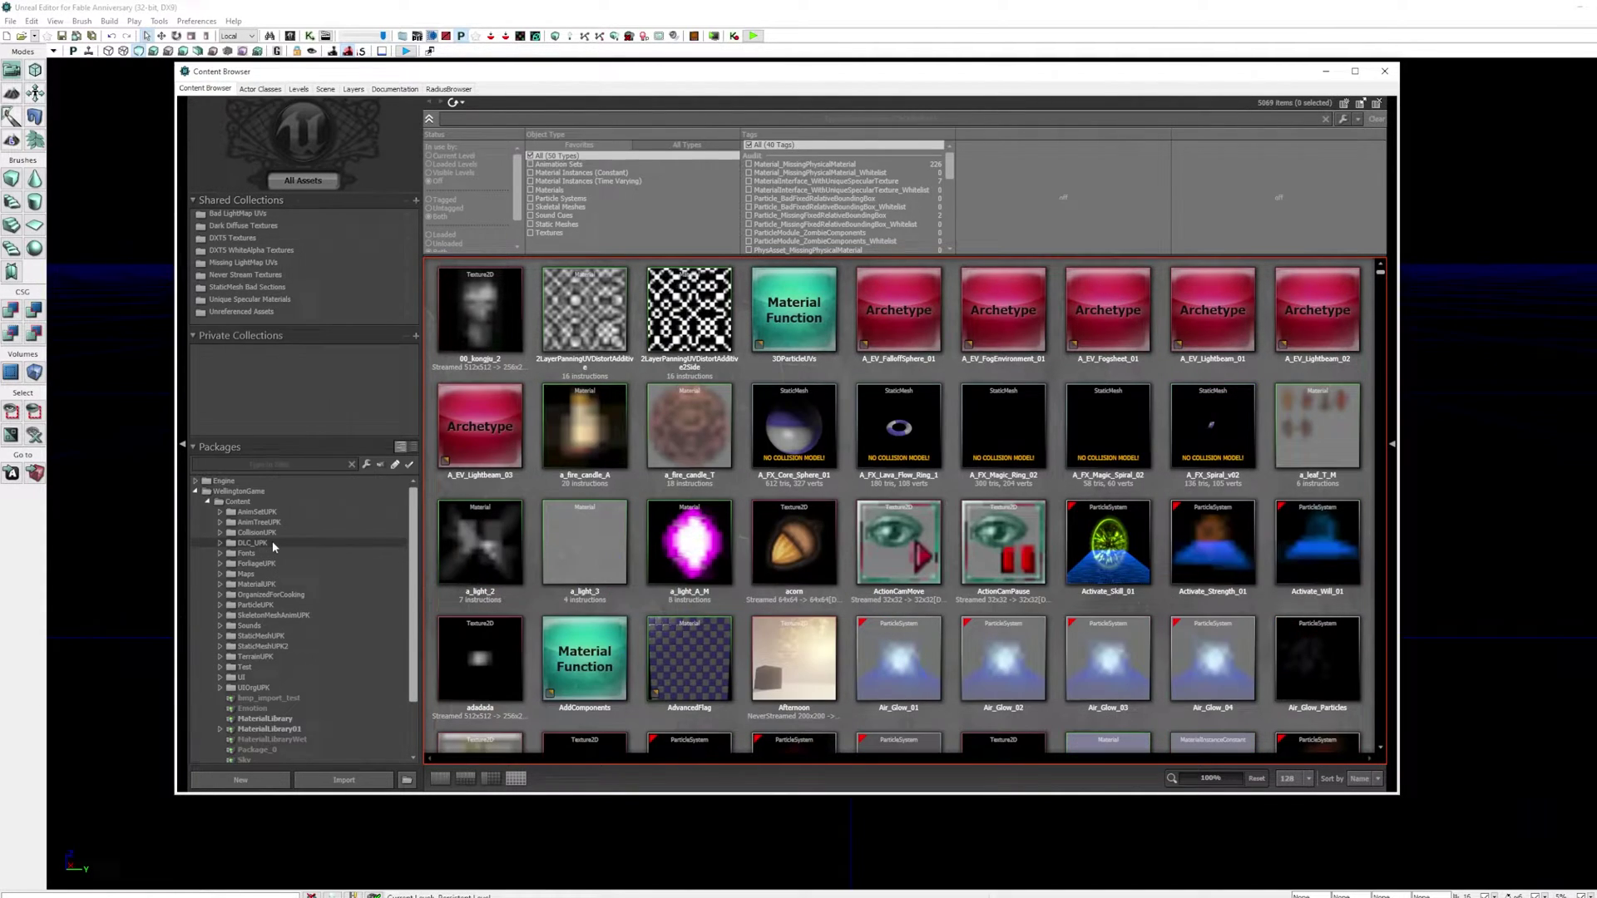
{"action": "left_click", "coordinate": [271, 637]}
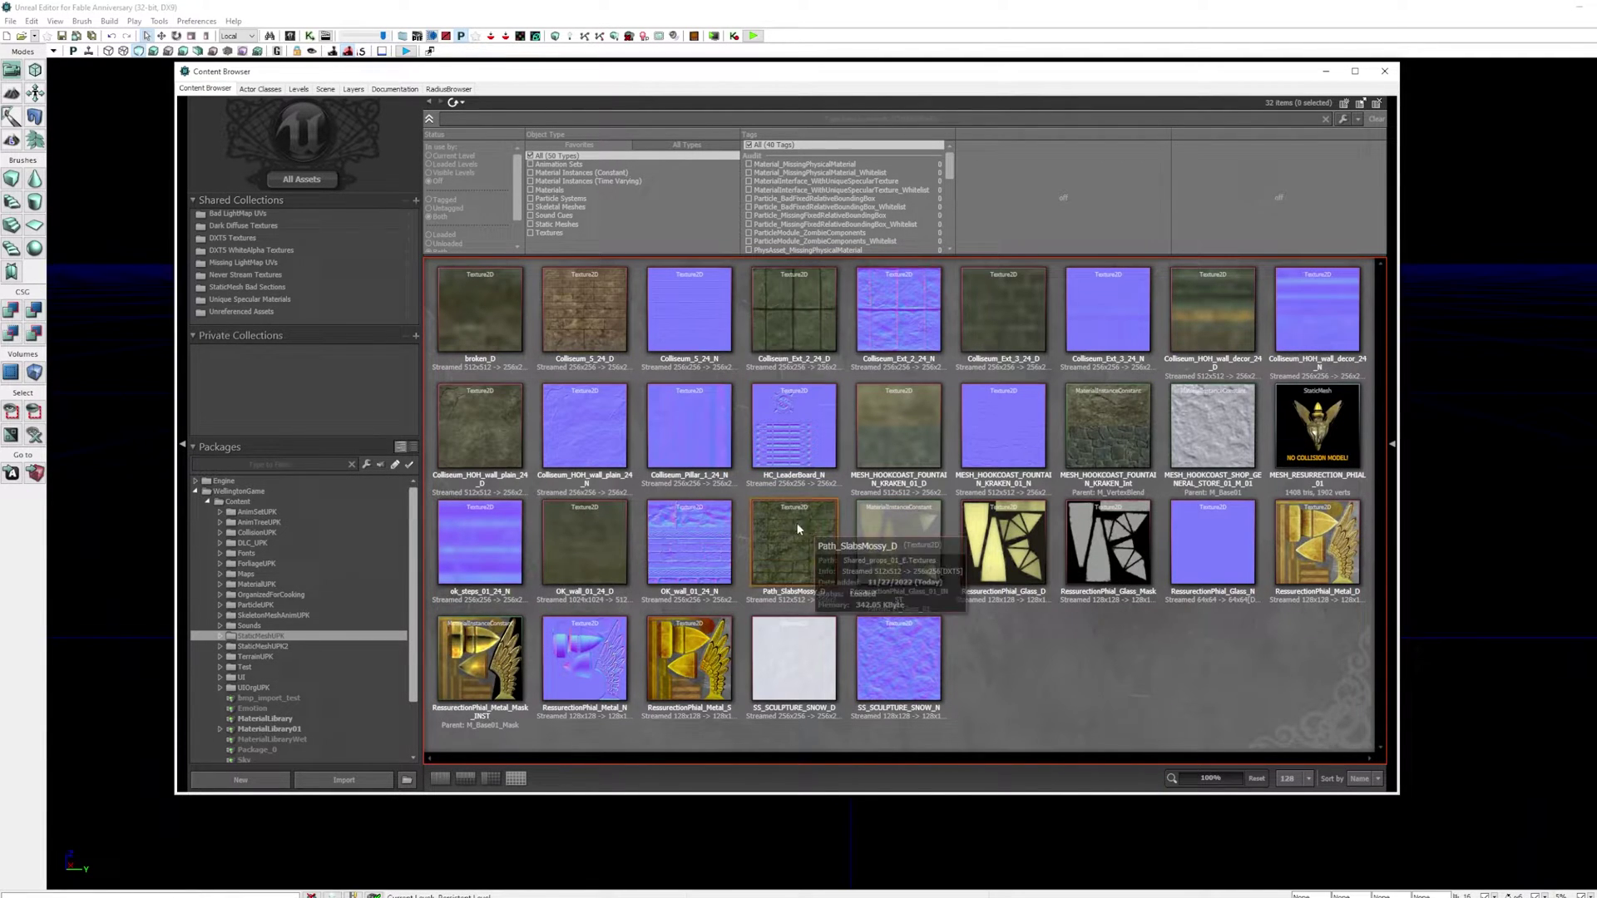
{"action": "left_click", "coordinate": [220, 636]}
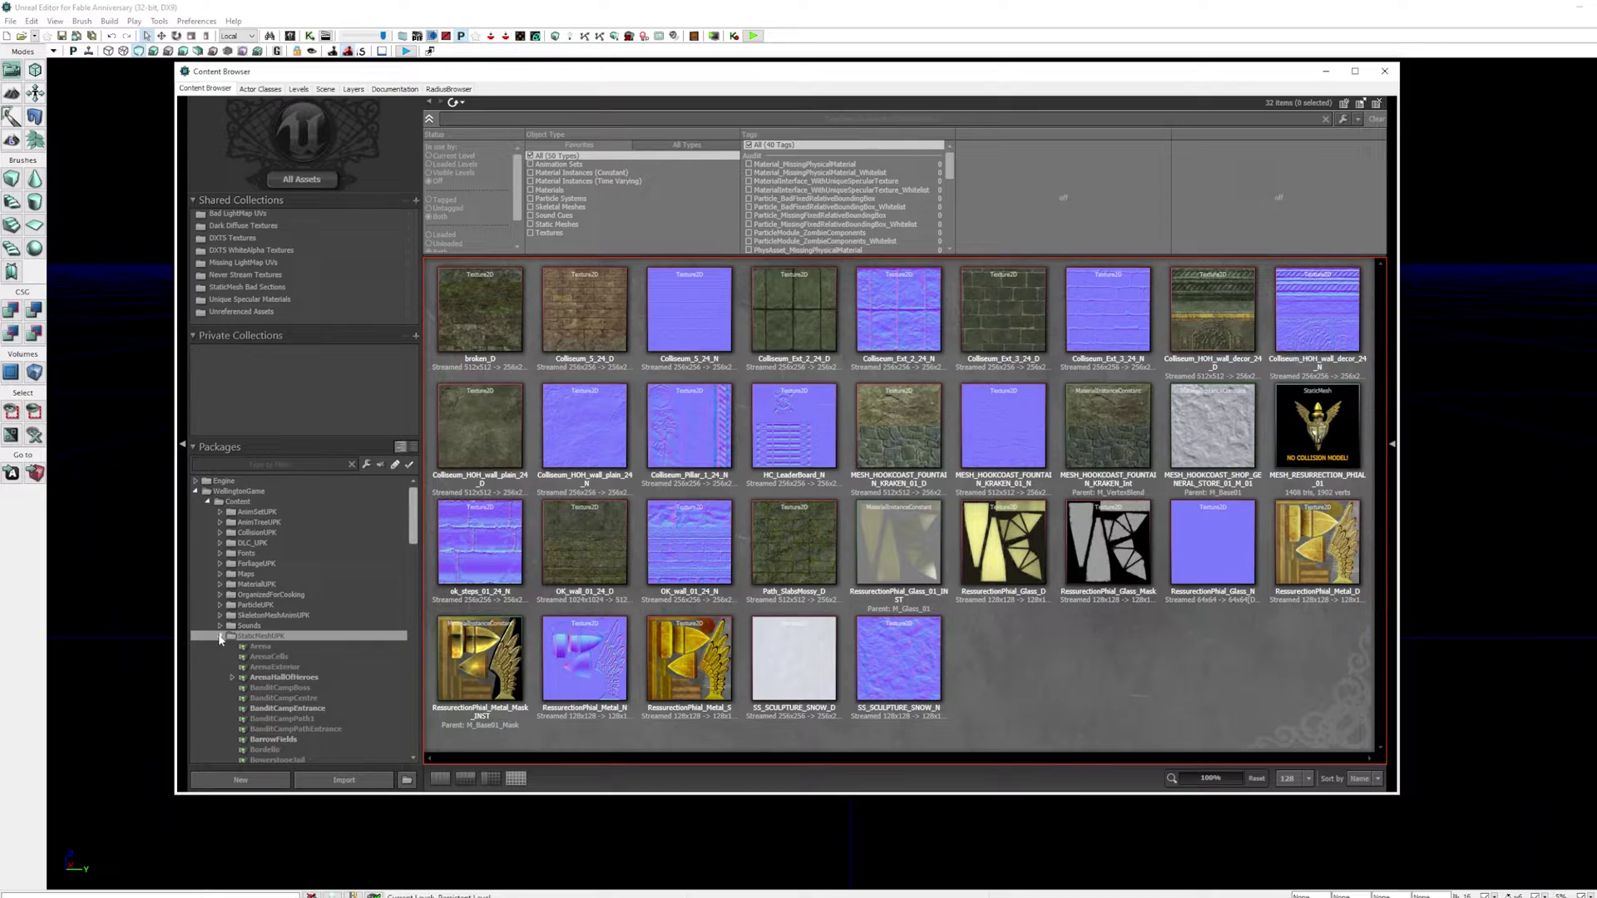
{"action": "scroll", "coordinate": [299, 672], "scroll_direction": "down", "scroll_amount": 1}
{"action": "scroll", "coordinate": [302, 661], "scroll_direction": "down", "scroll_amount": 4}
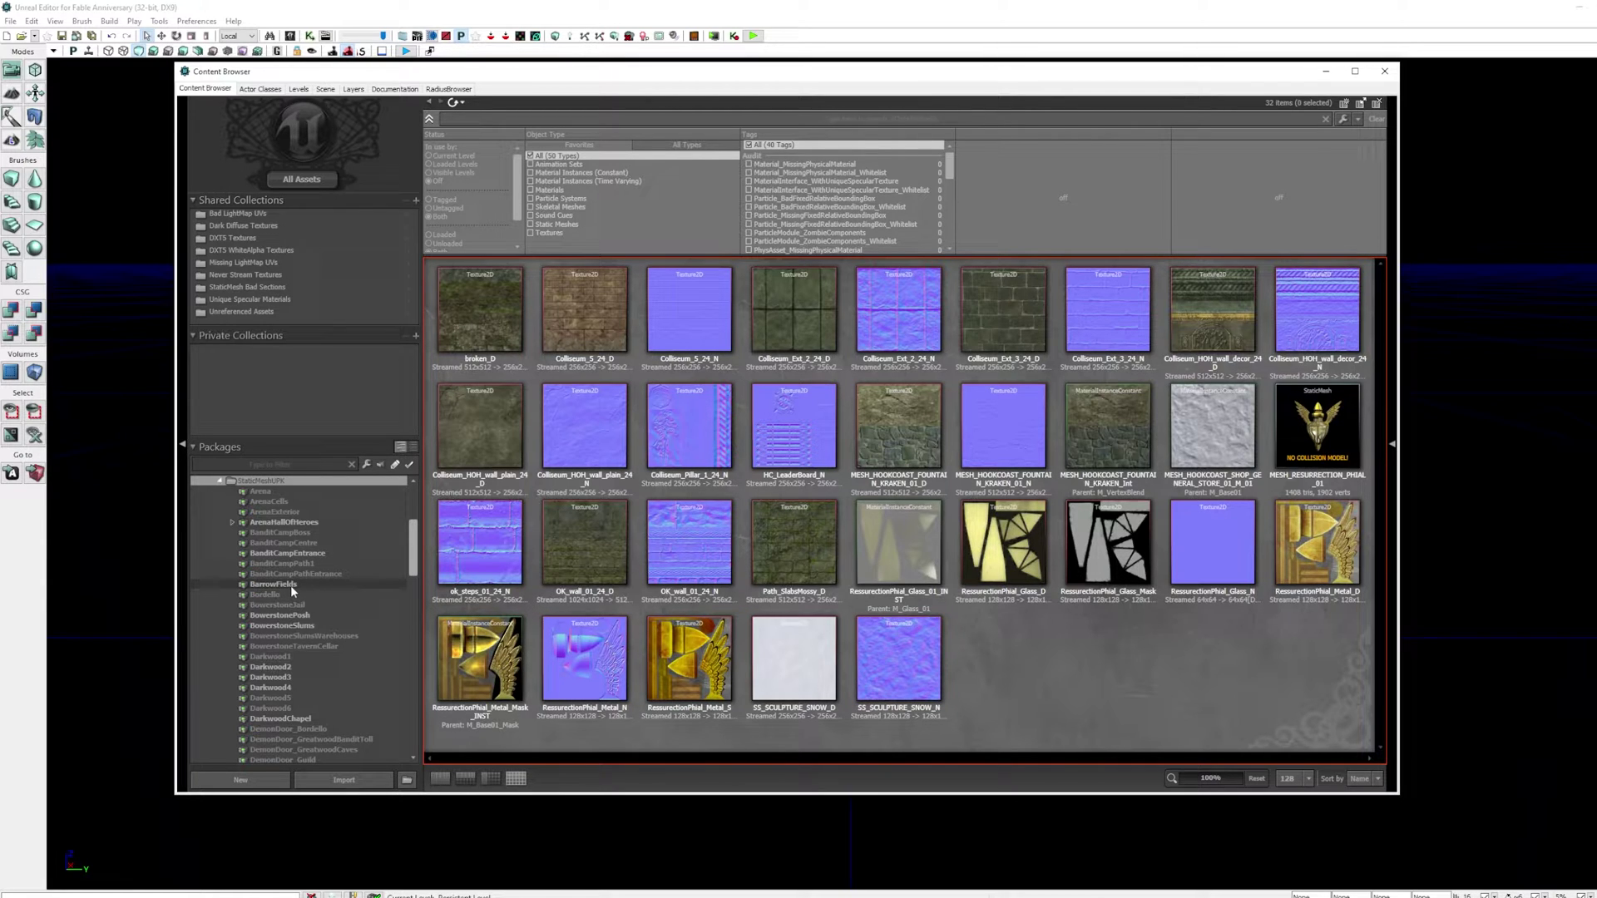
- Fully load the BowerstoneJail package from the StaticMeshUPK folder
{"action": "left_click", "coordinate": [290, 582]}
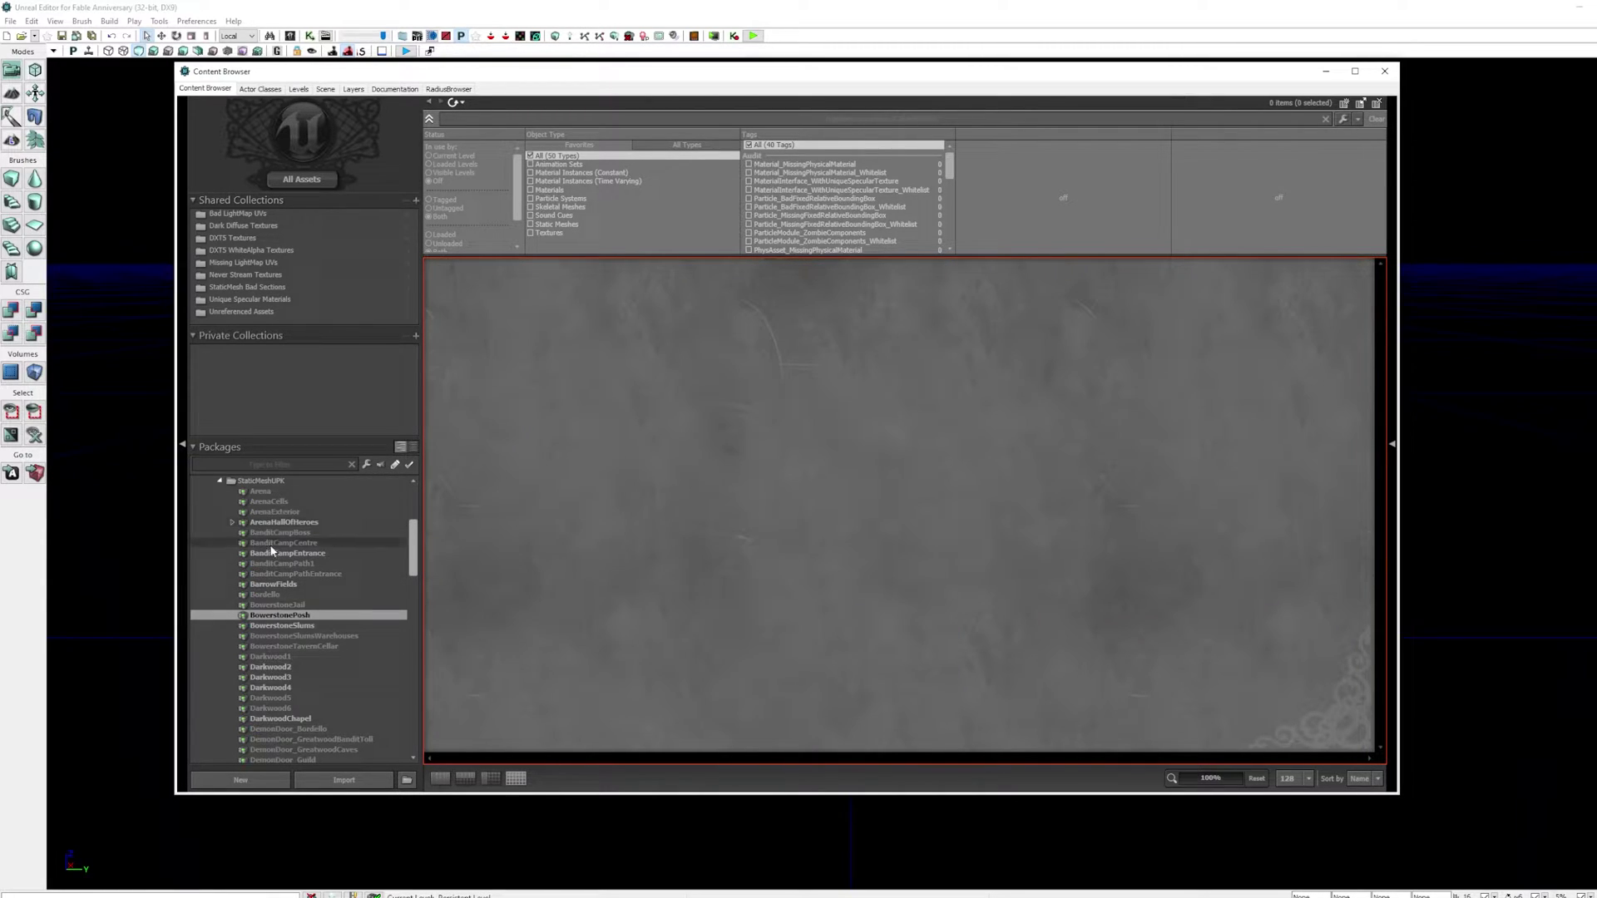
{"action": "left_click", "coordinate": [279, 613]}
{"action": "left_click", "coordinate": [277, 605]}
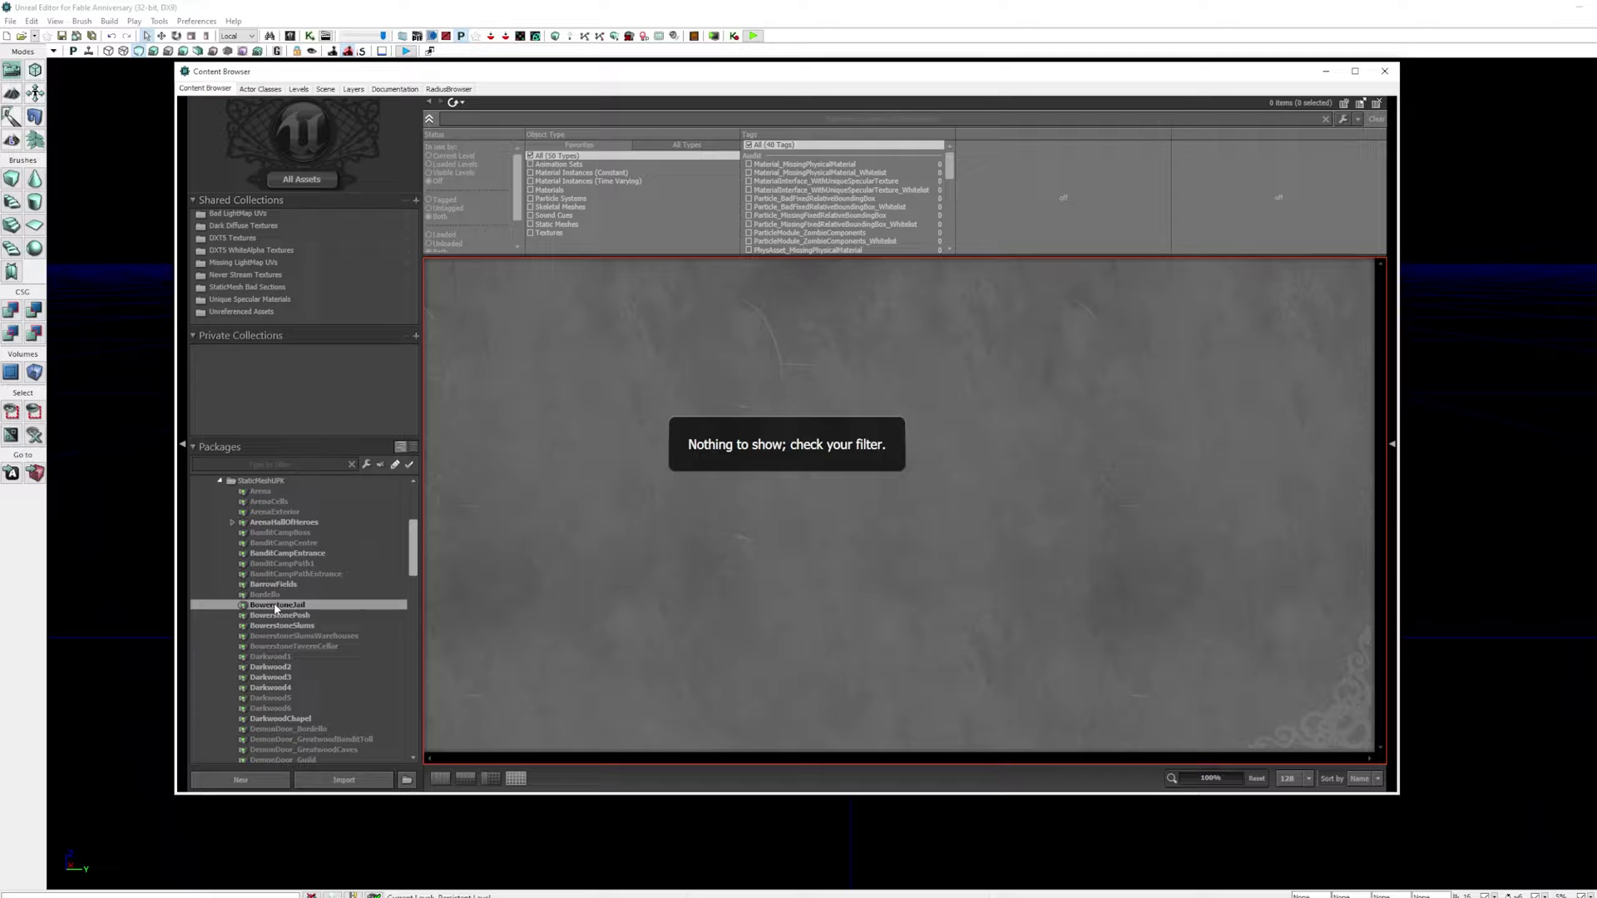
{"action": "right_click", "coordinate": [273, 602]}
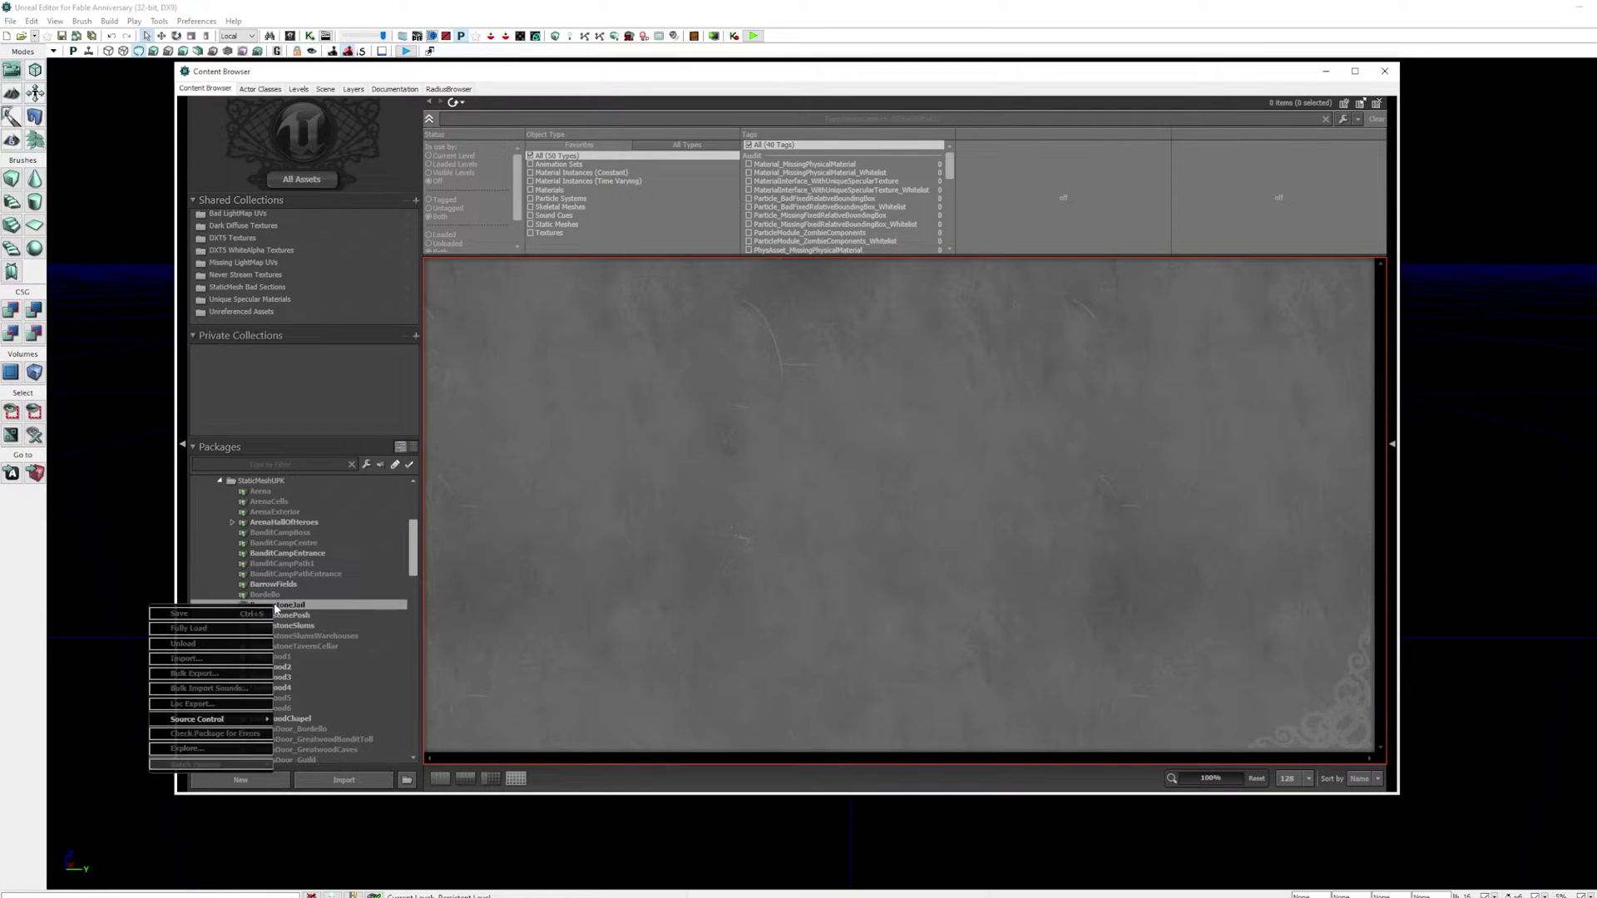
{"action": "left_click", "coordinate": [223, 636]}
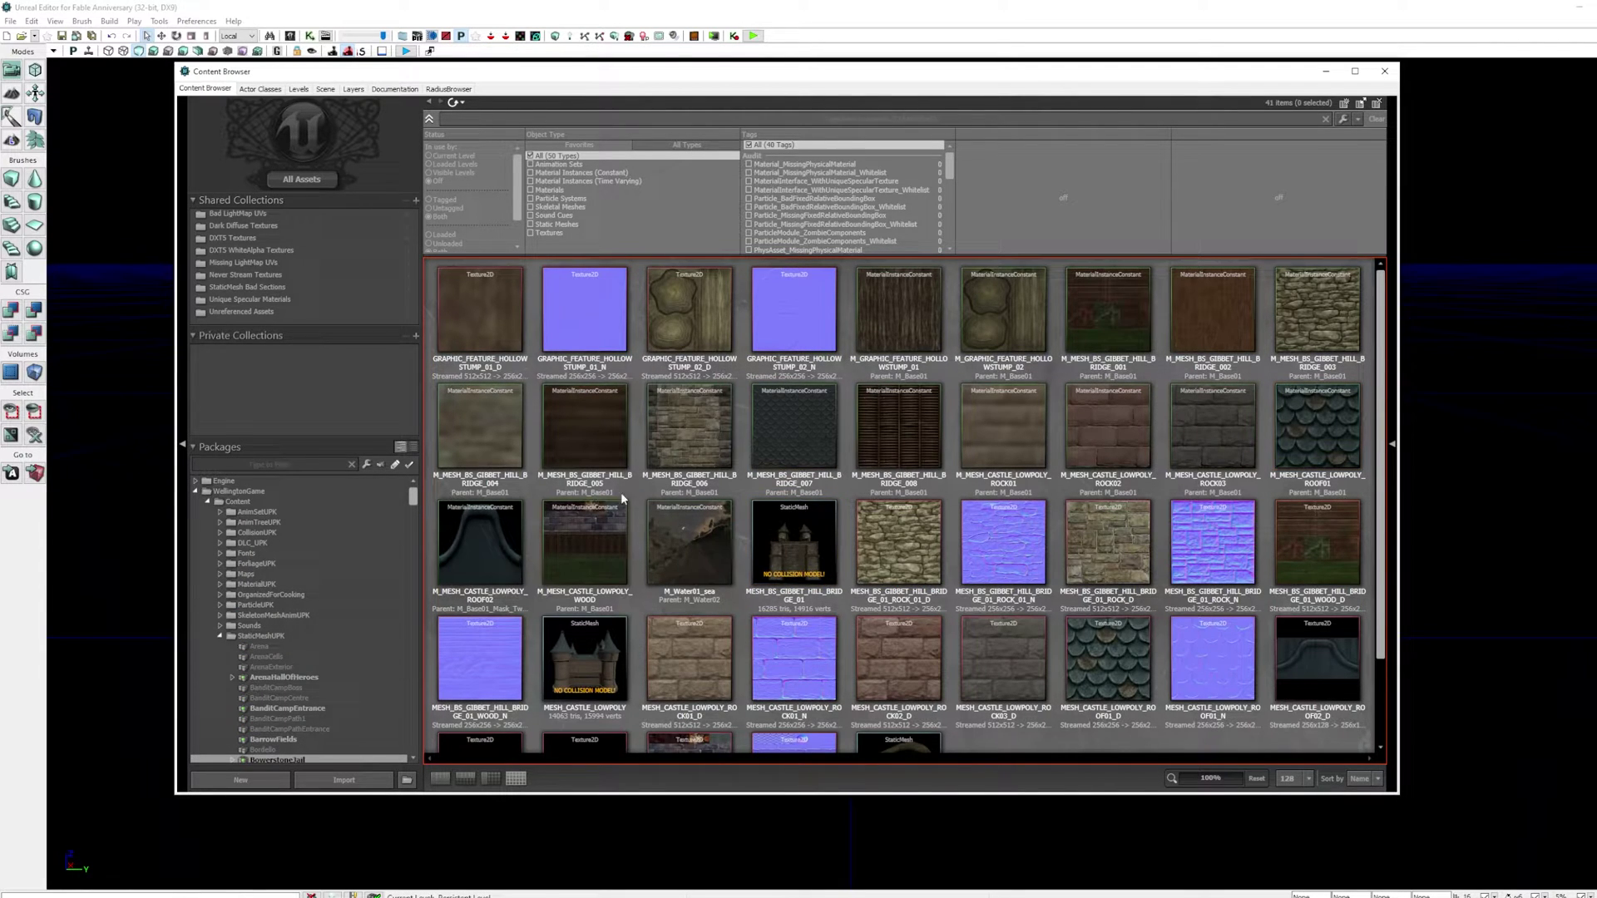
- Open the MESH_CASTLE_LOWPOLY static mesh from the BowerstoneJail package and inspect its model
{"action": "scroll", "coordinate": [516, 657], "scroll_direction": "down", "scroll_amount": 1}
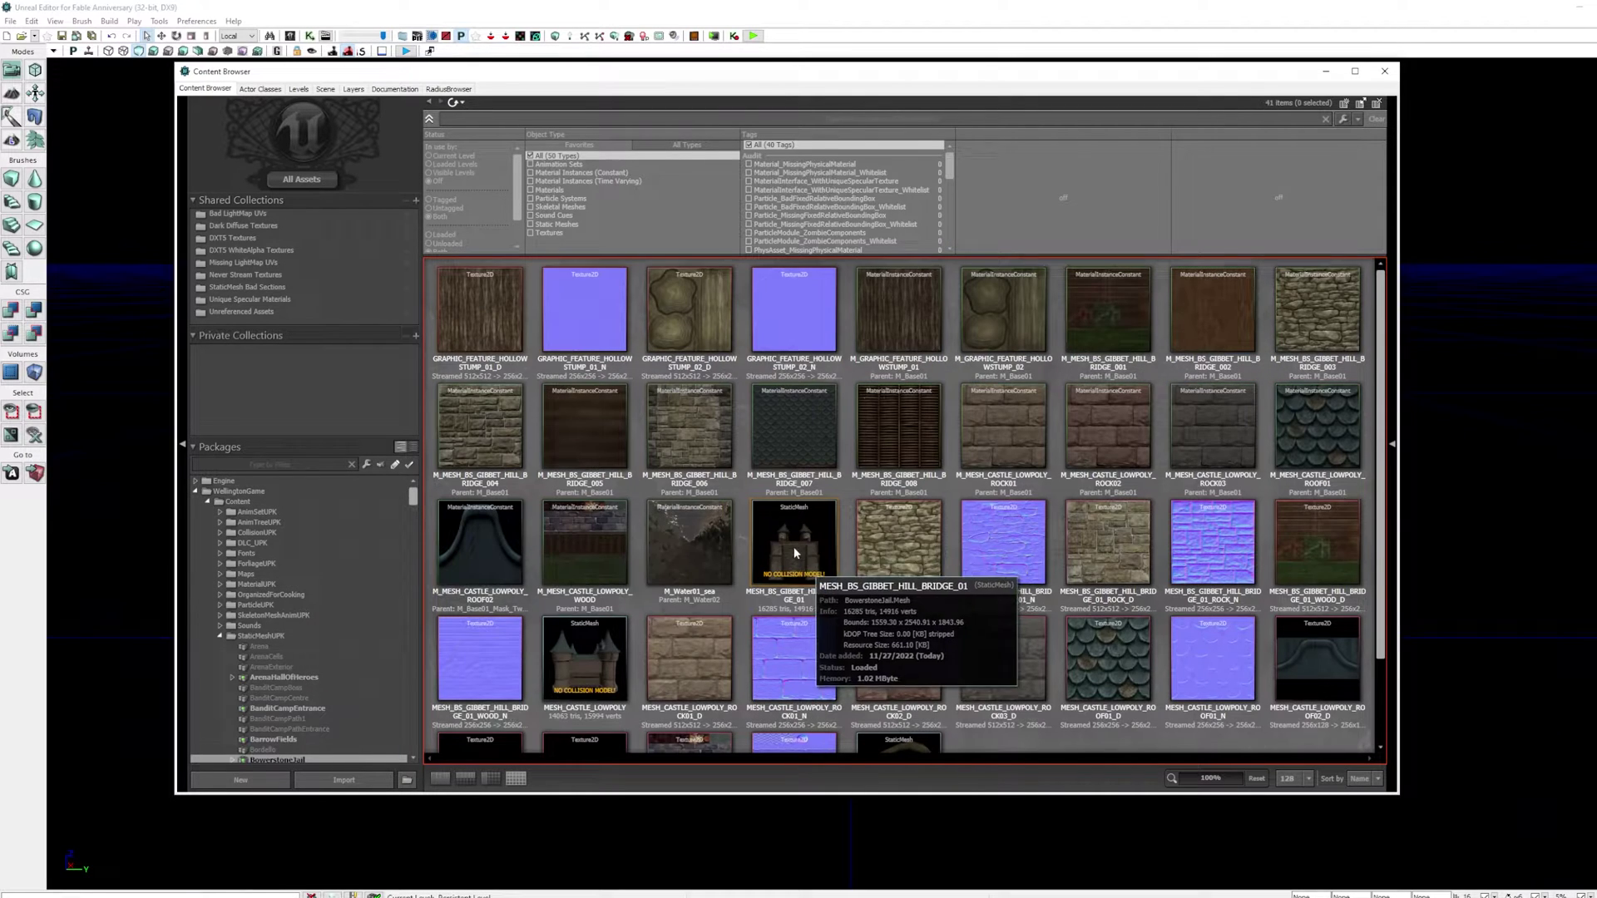
{"action": "double_click", "coordinate": [586, 570]}
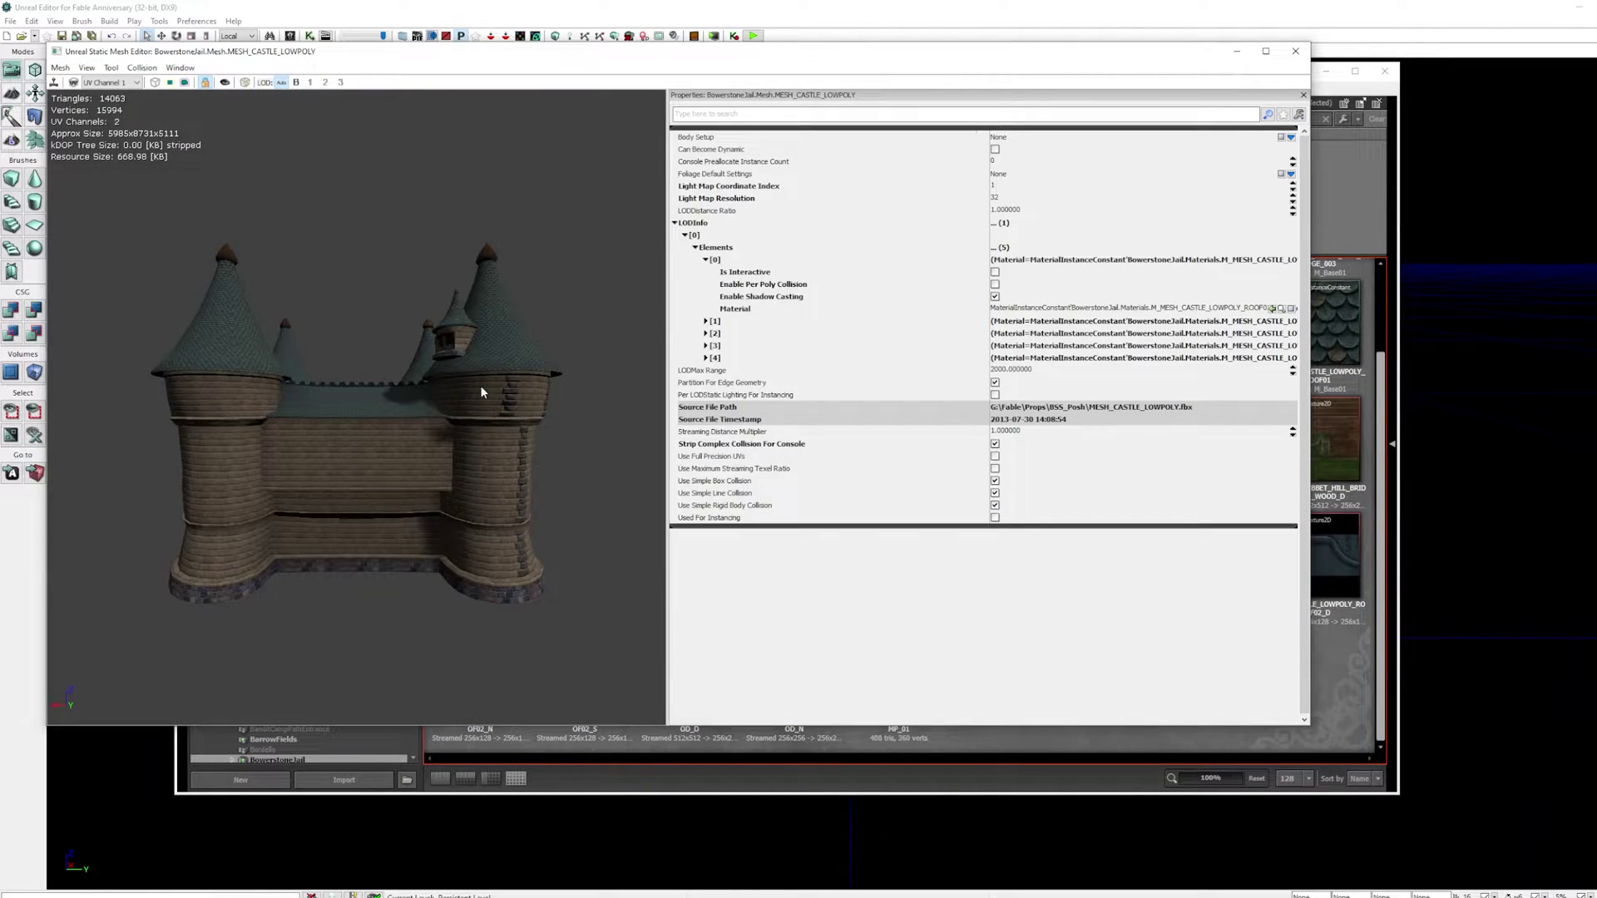
{"action": "left_click_drag", "start_coordinate": [481, 386], "coordinate": [582, 416]}
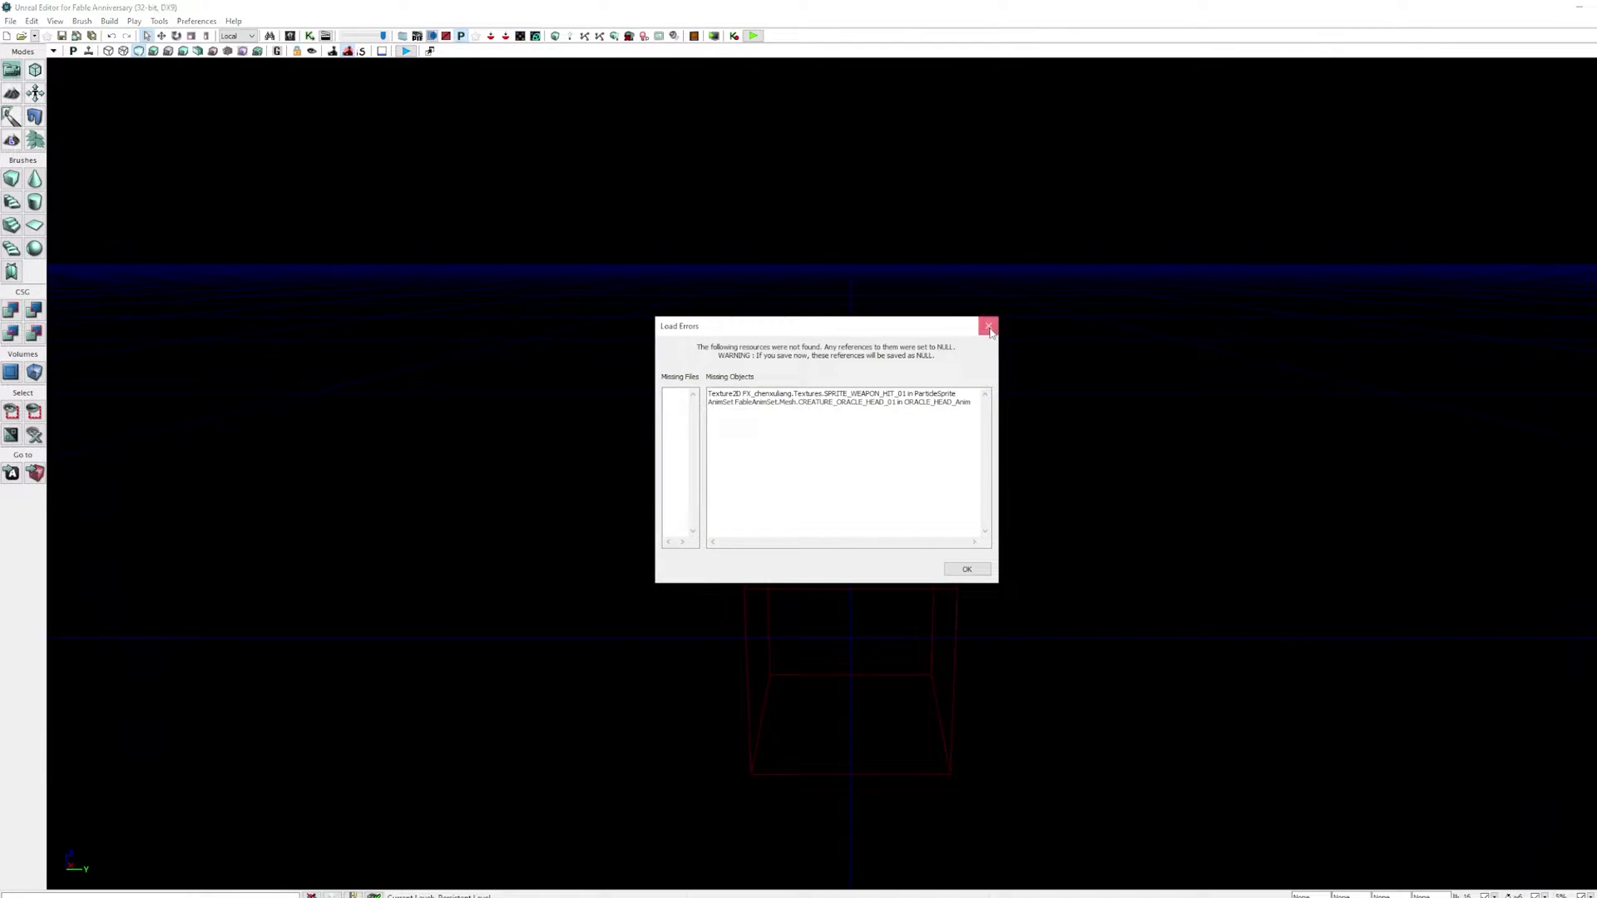
- Dismiss the load errors and open the level R_FrescoDome.umap from the Regions maps folder
{"action": "left_click", "coordinate": [989, 328]}
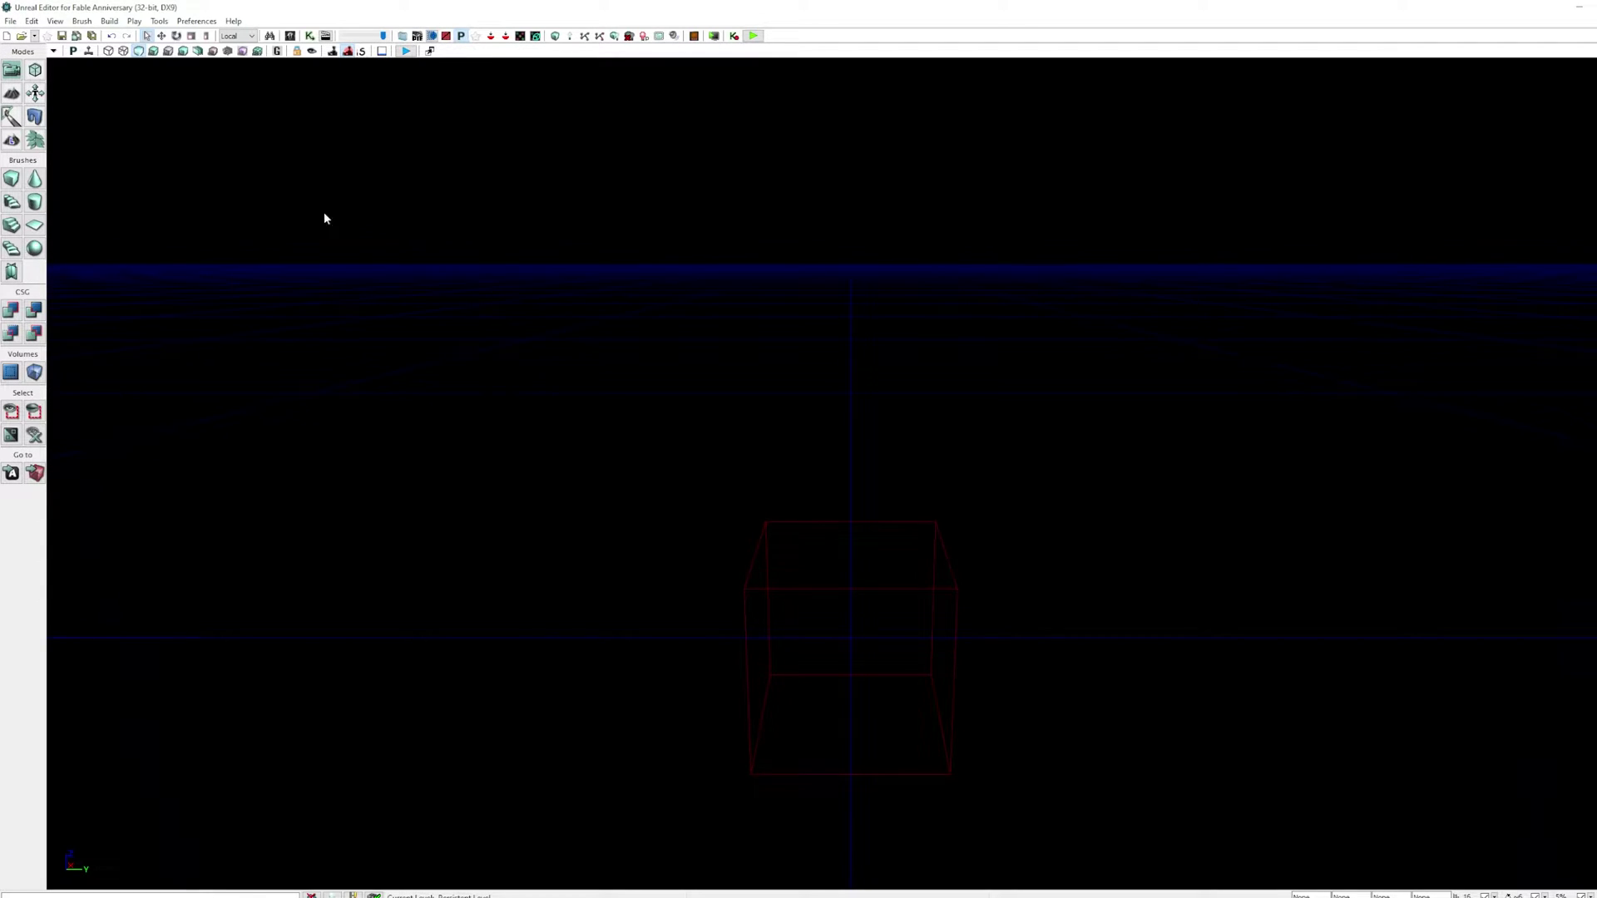
{"action": "left_click", "coordinate": [10, 21]}
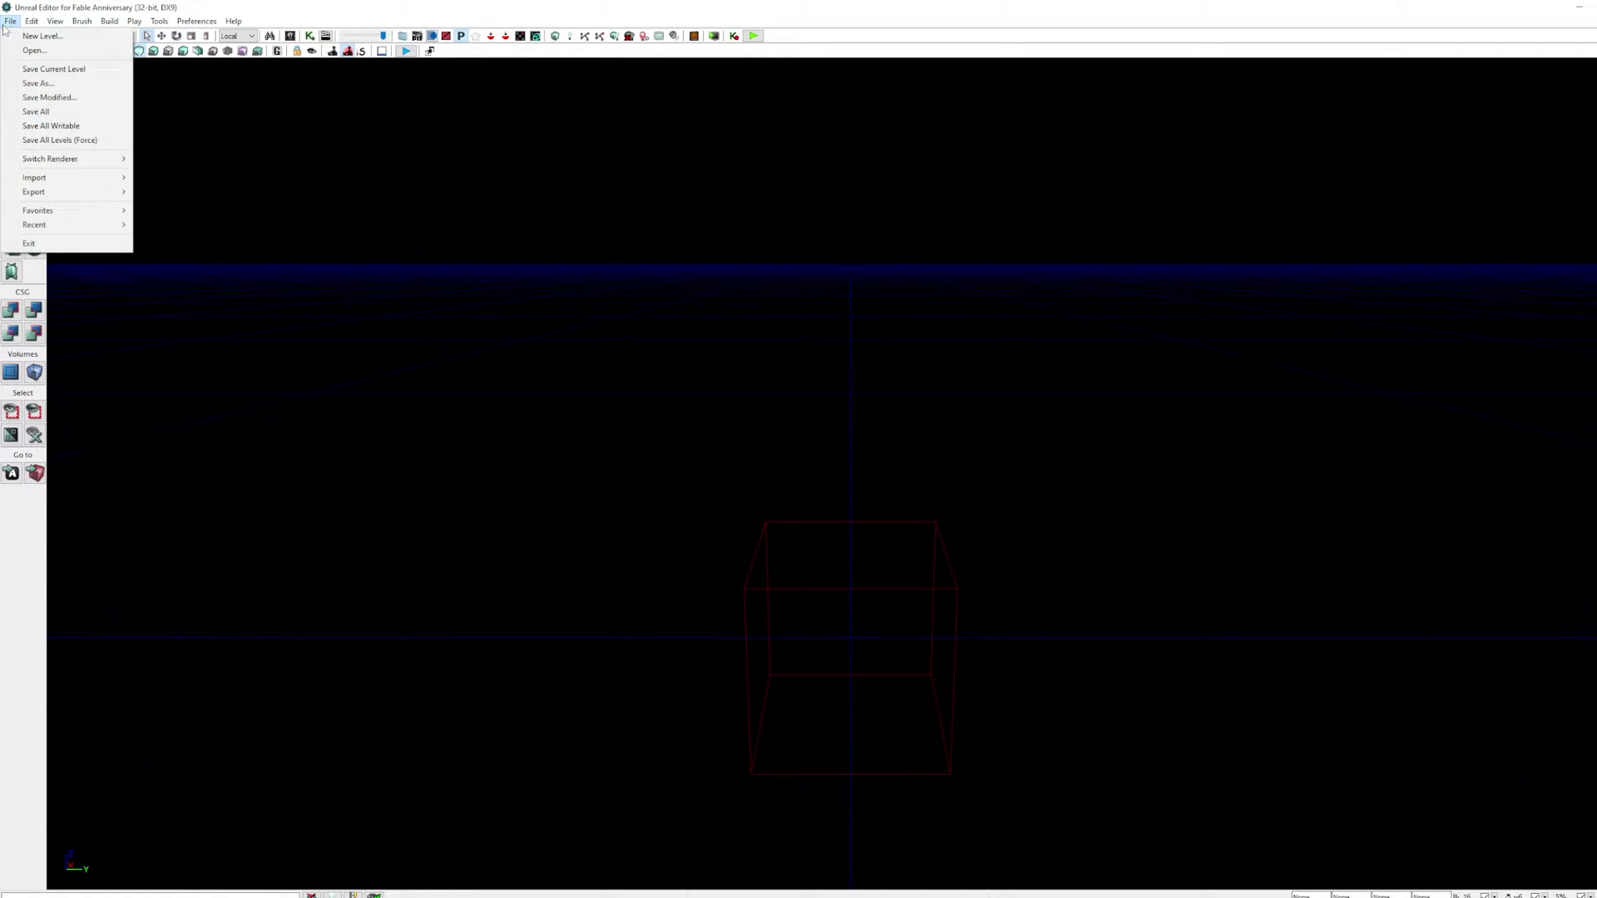
{"action": "mouse_move", "coordinate": [125, 194]}
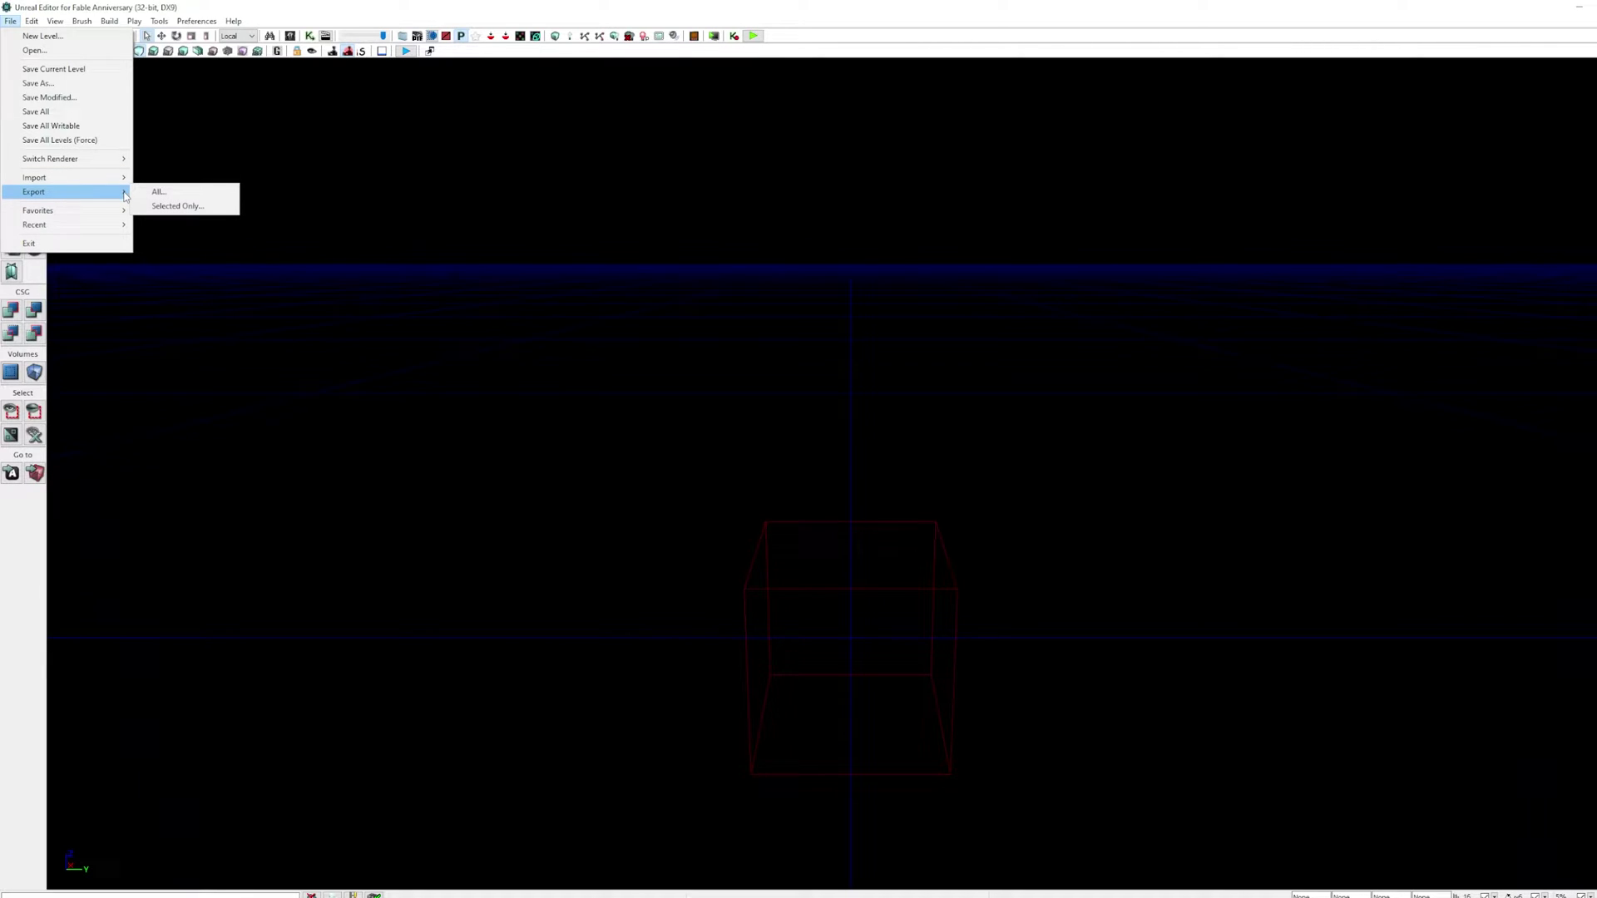
{"action": "left_click", "coordinate": [87, 49]}
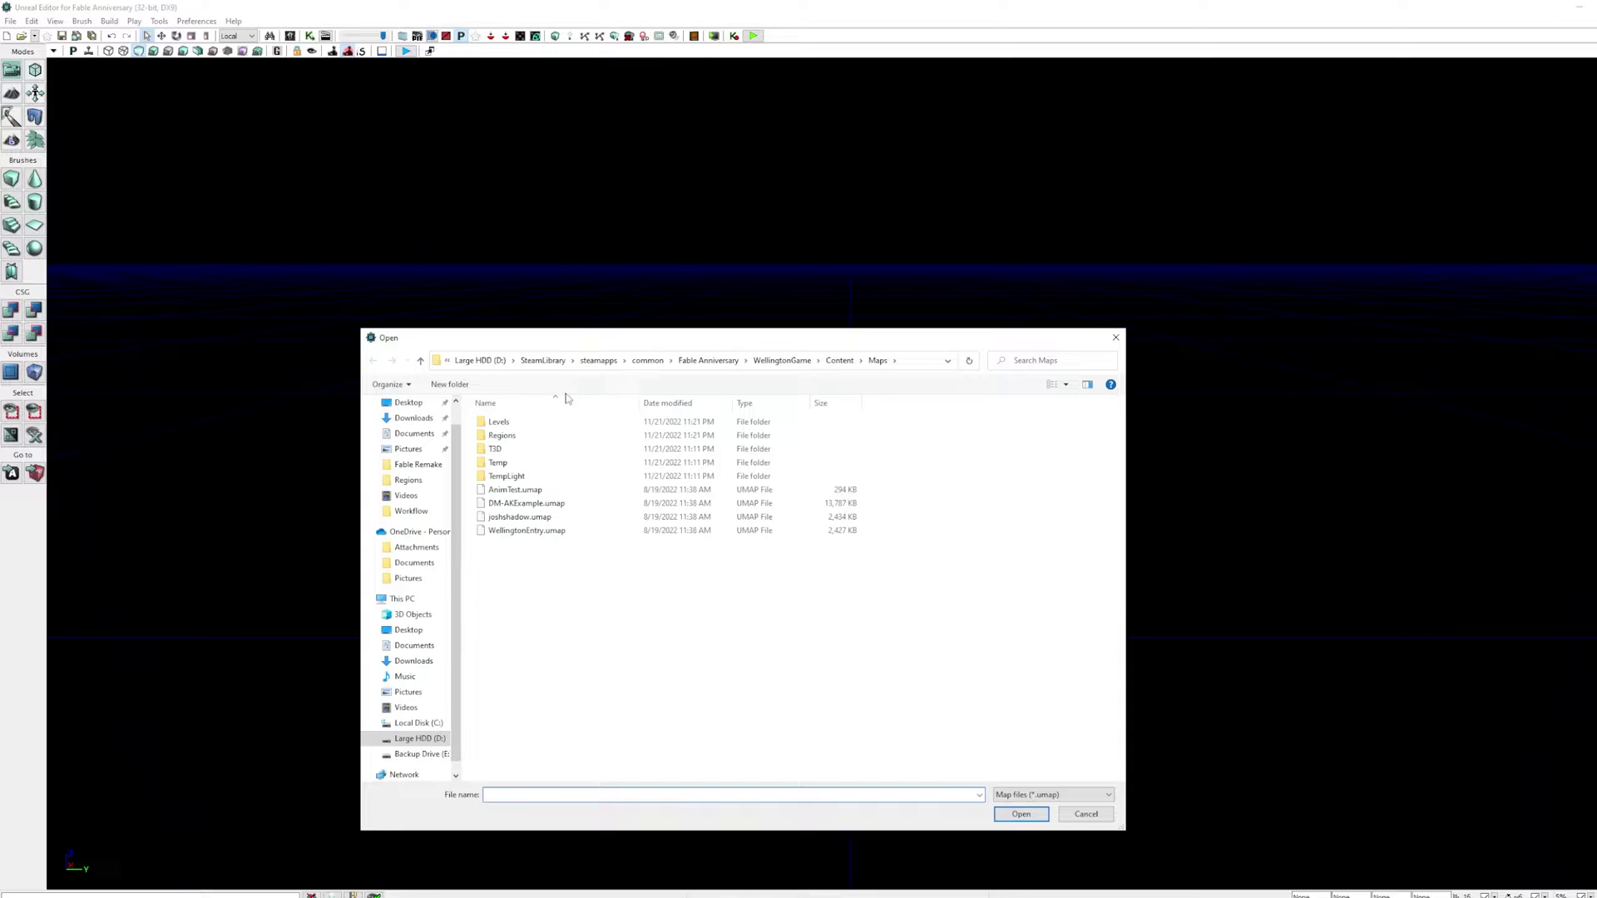
{"action": "double_click", "coordinate": [509, 436]}
{"action": "scroll", "coordinate": [603, 556], "scroll_direction": "down", "scroll_amount": 15}
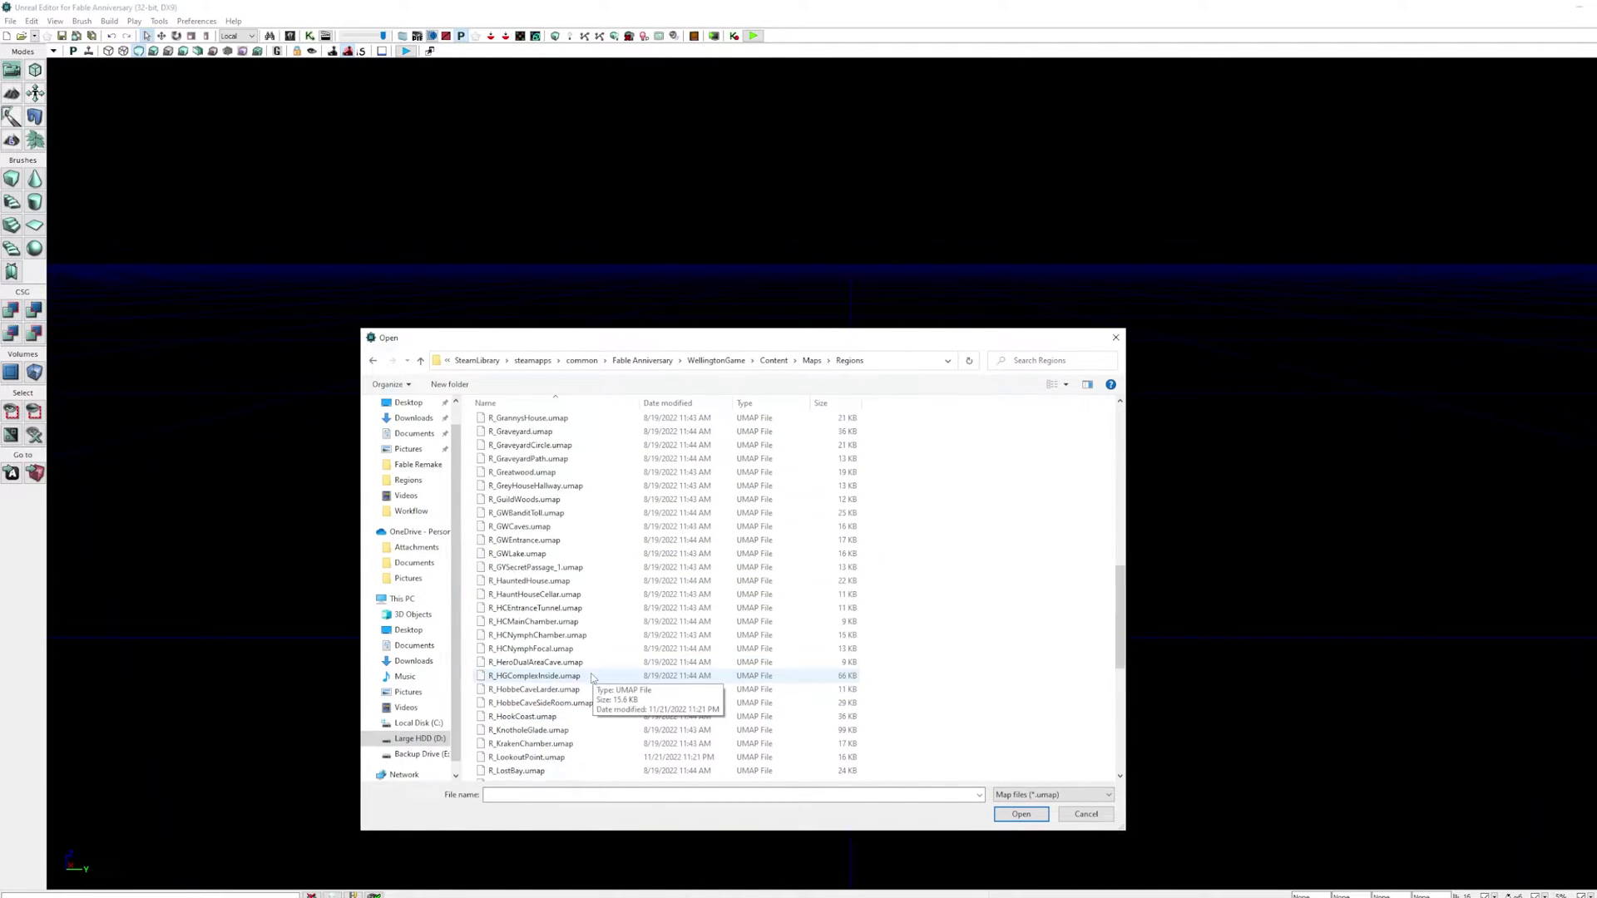
{"action": "scroll", "coordinate": [599, 678], "scroll_direction": "up", "scroll_amount": 15}
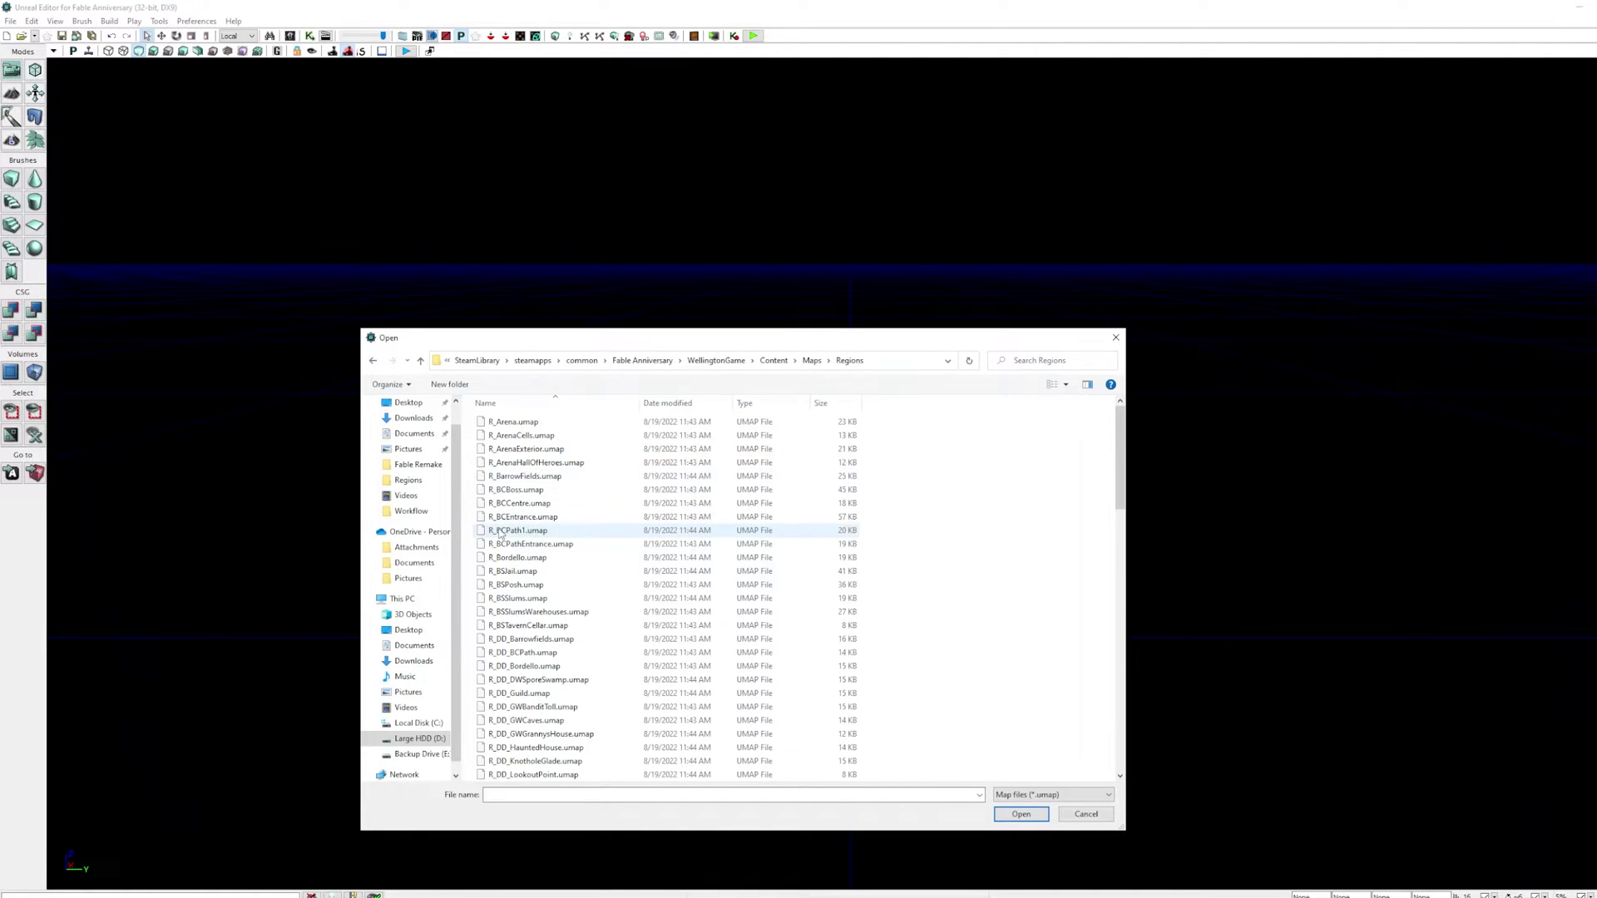
{"action": "scroll", "coordinate": [511, 516], "scroll_direction": "down", "scroll_amount": 2}
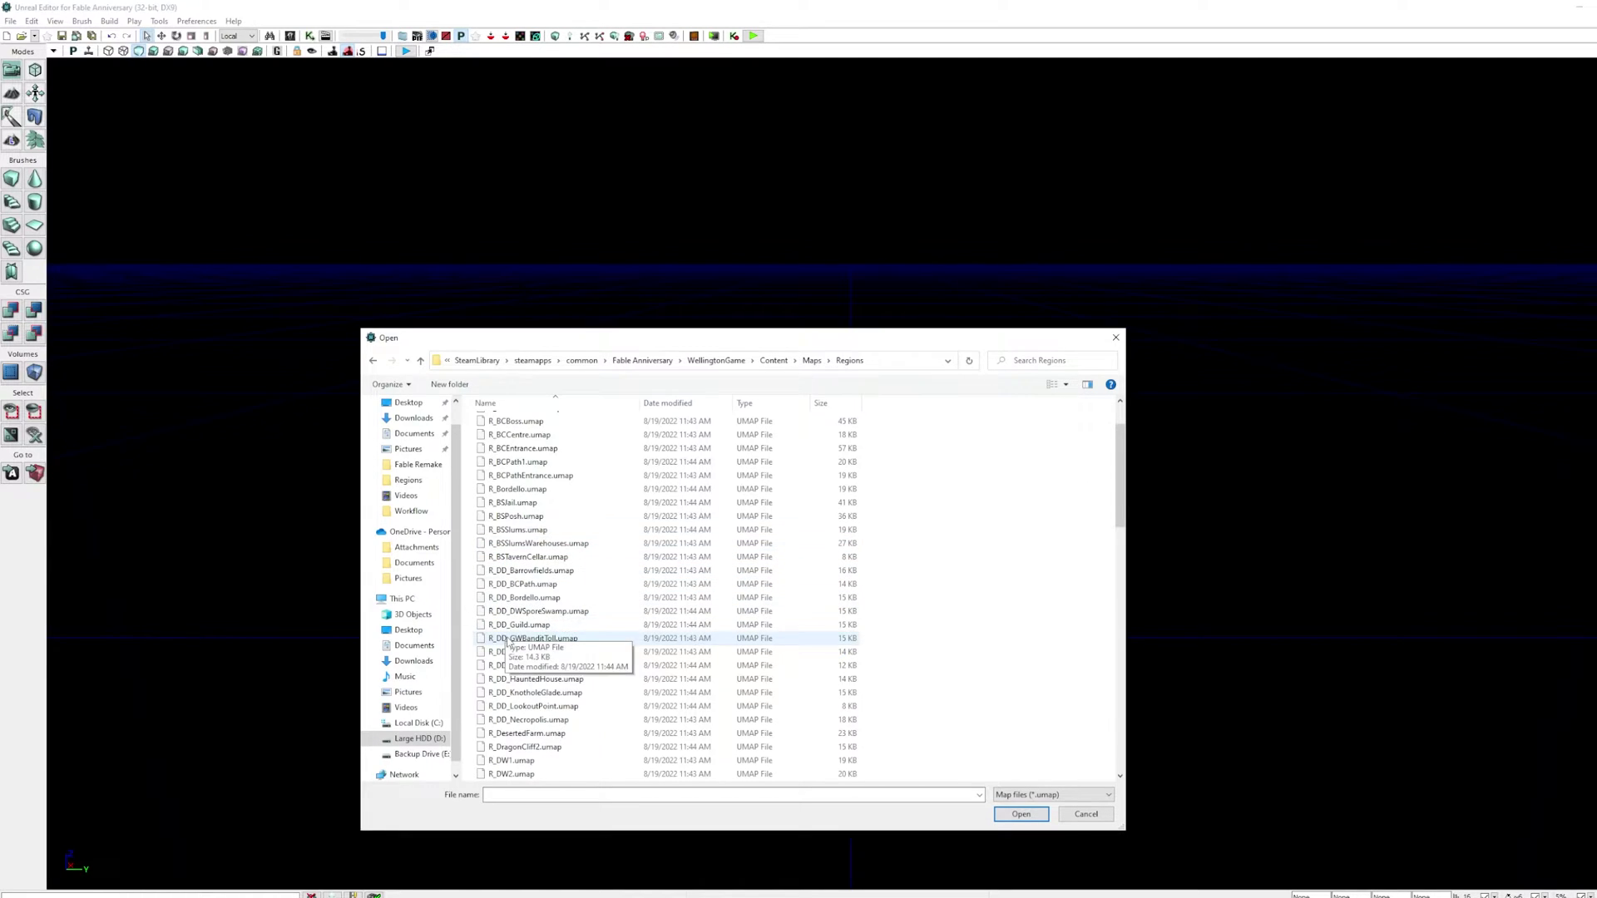
{"action": "scroll", "coordinate": [509, 649], "scroll_direction": "down", "scroll_amount": 12}
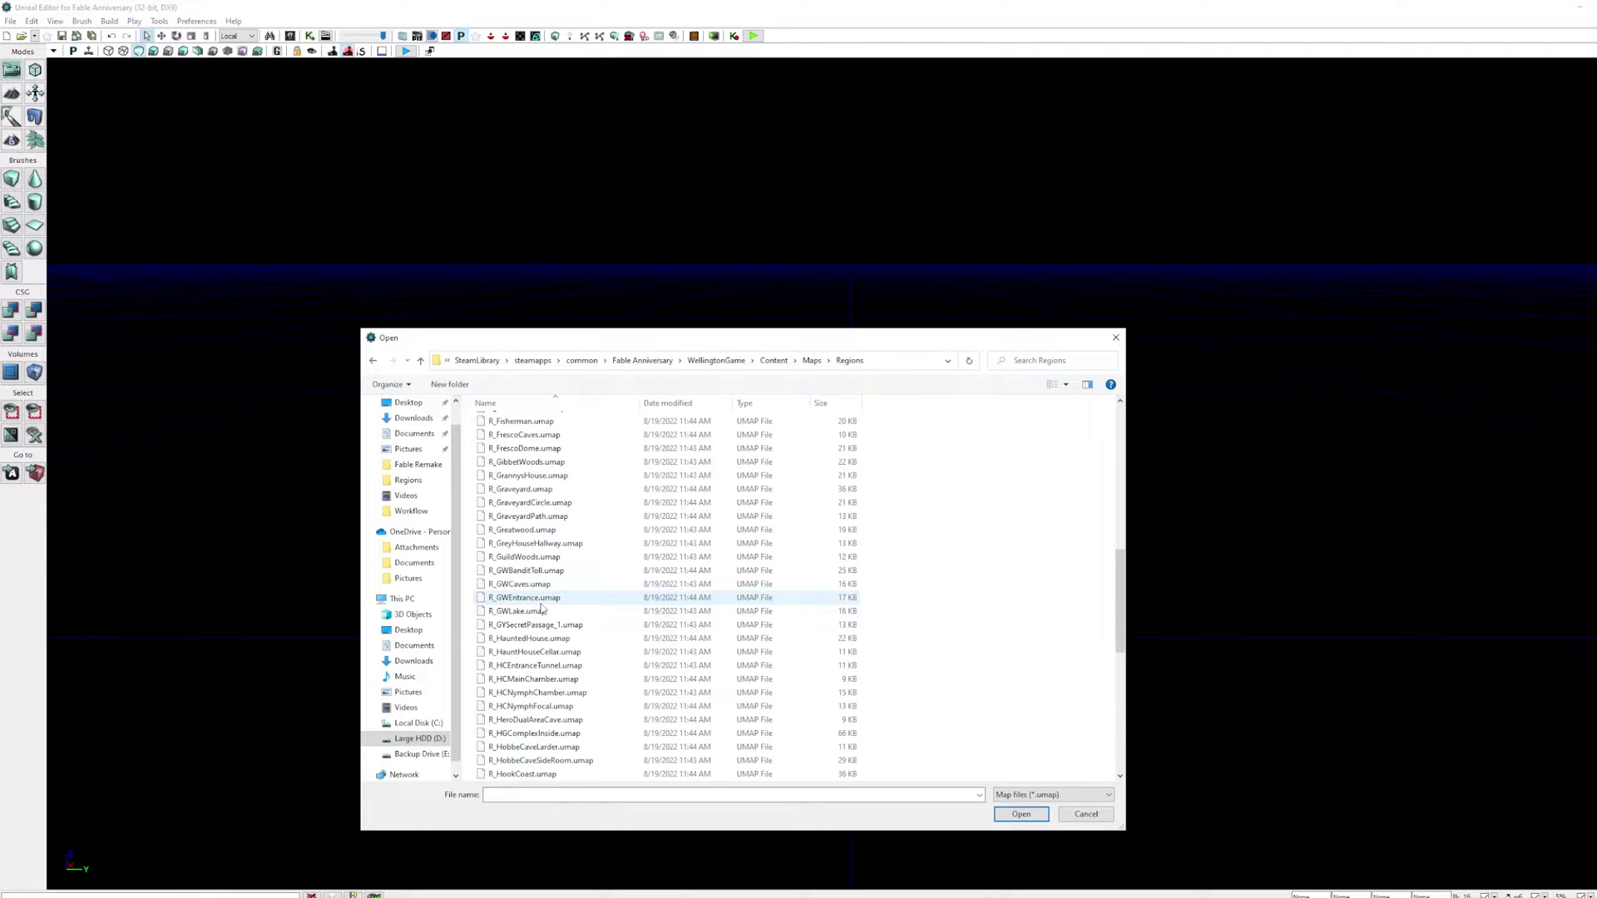
{"action": "scroll", "coordinate": [559, 480], "scroll_direction": "up", "scroll_amount": 1}
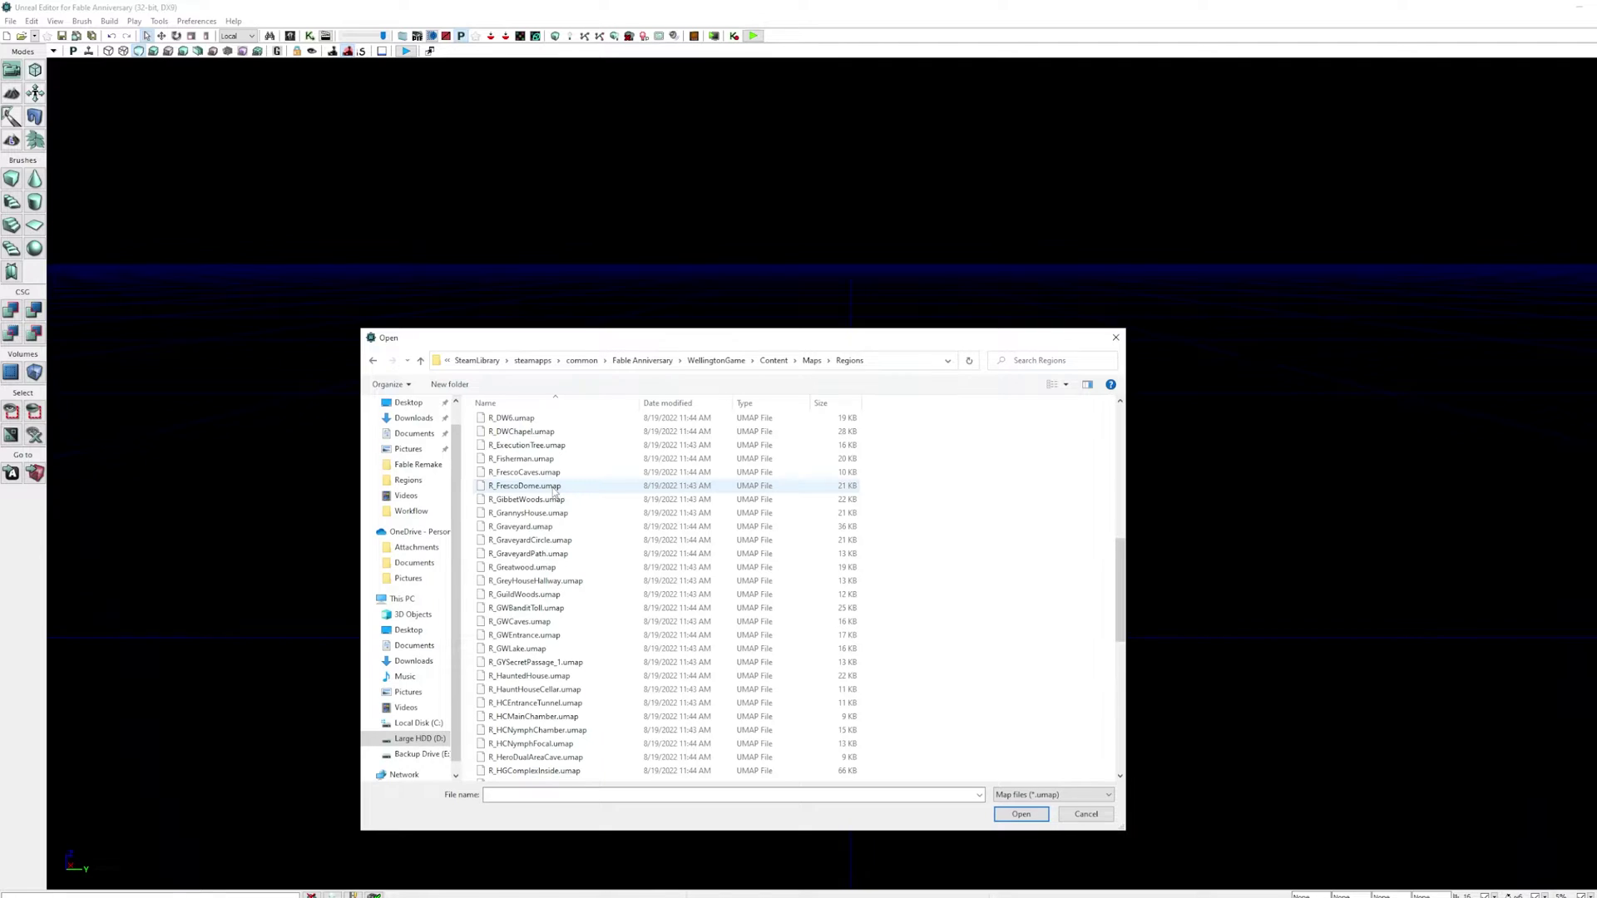
{"action": "double_click", "coordinate": [547, 485]}
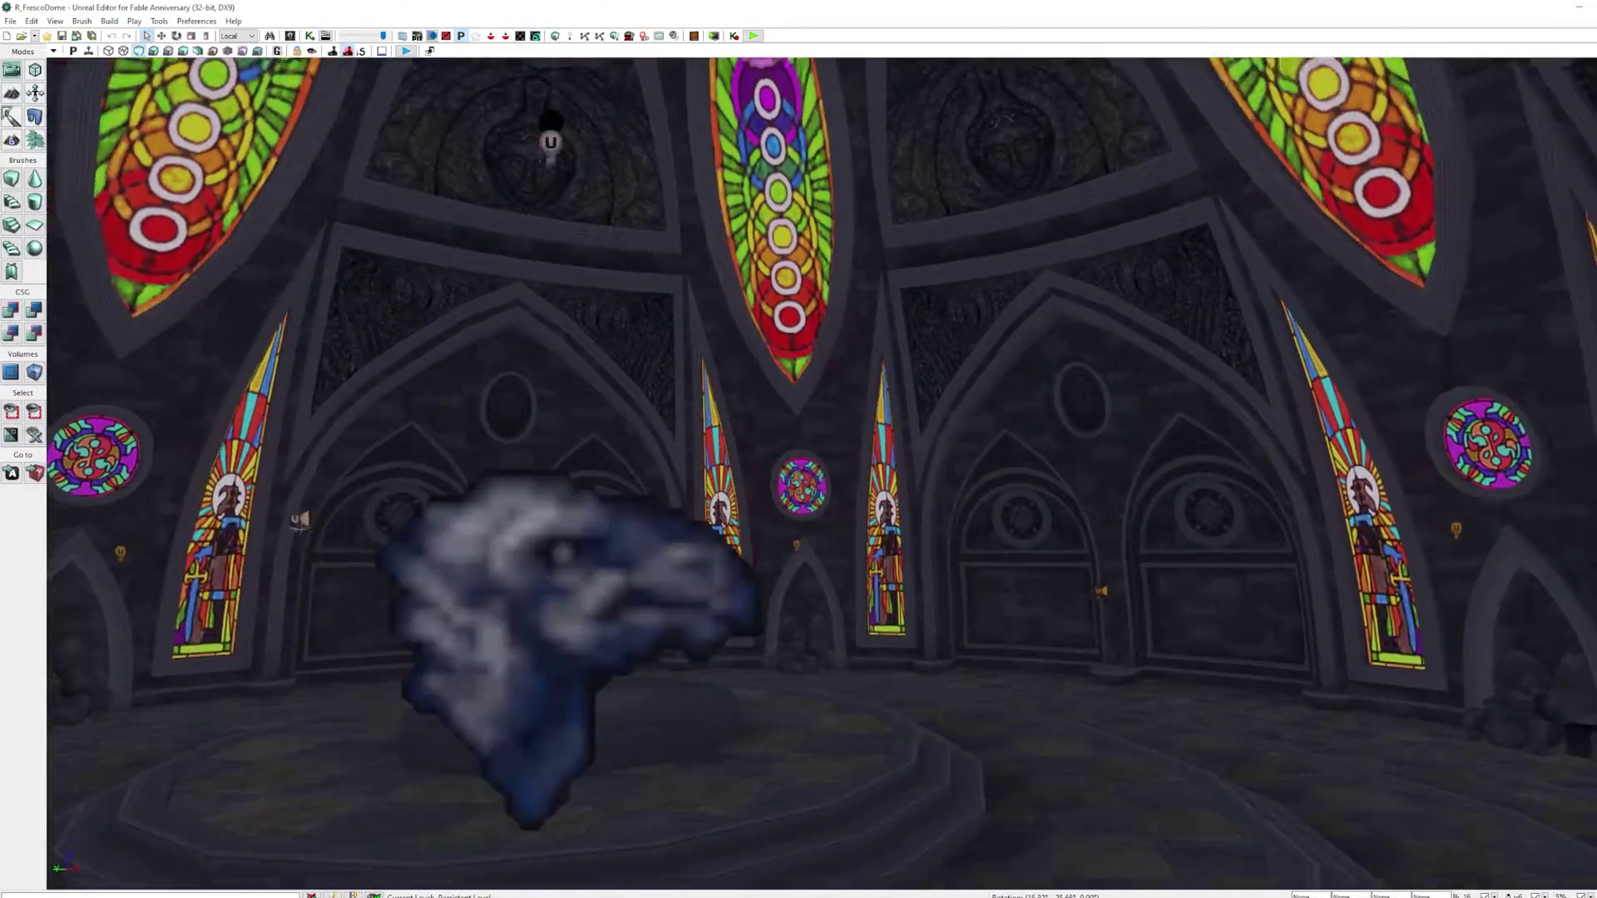
- Look around the Fresco Dome interior and select the stepped floor section mesh at the central dais
{"action": "right_click_drag", "start_coordinate": [798, 474], "coordinate": [1323, 524]}
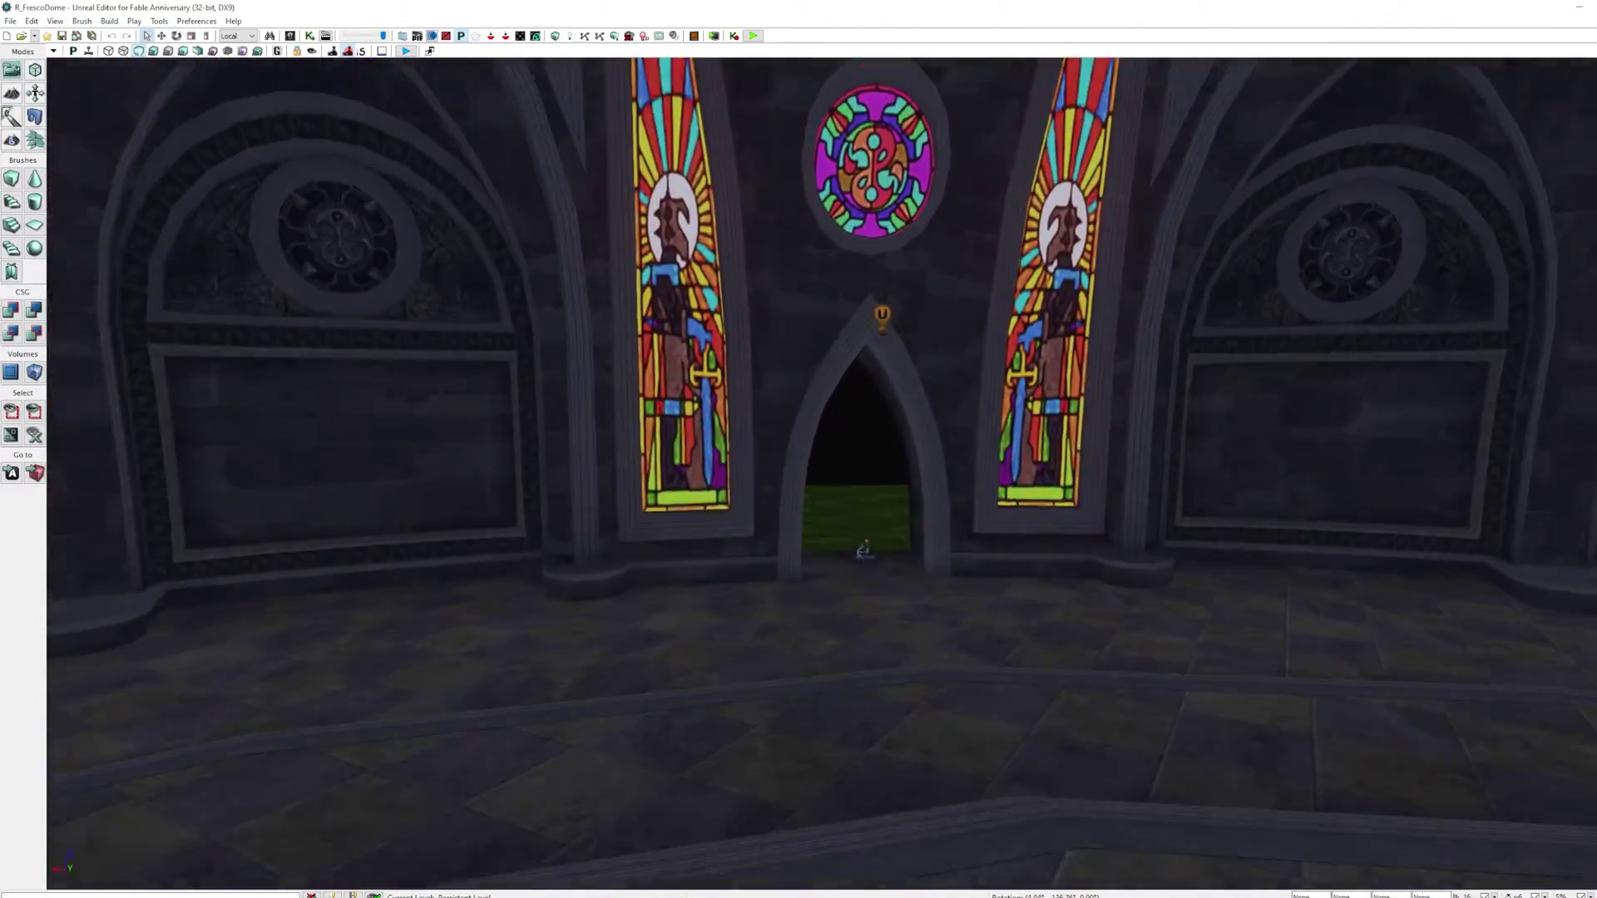
{"action": "left_click_drag", "start_coordinate": [657, 594], "coordinate": [740, 600]}
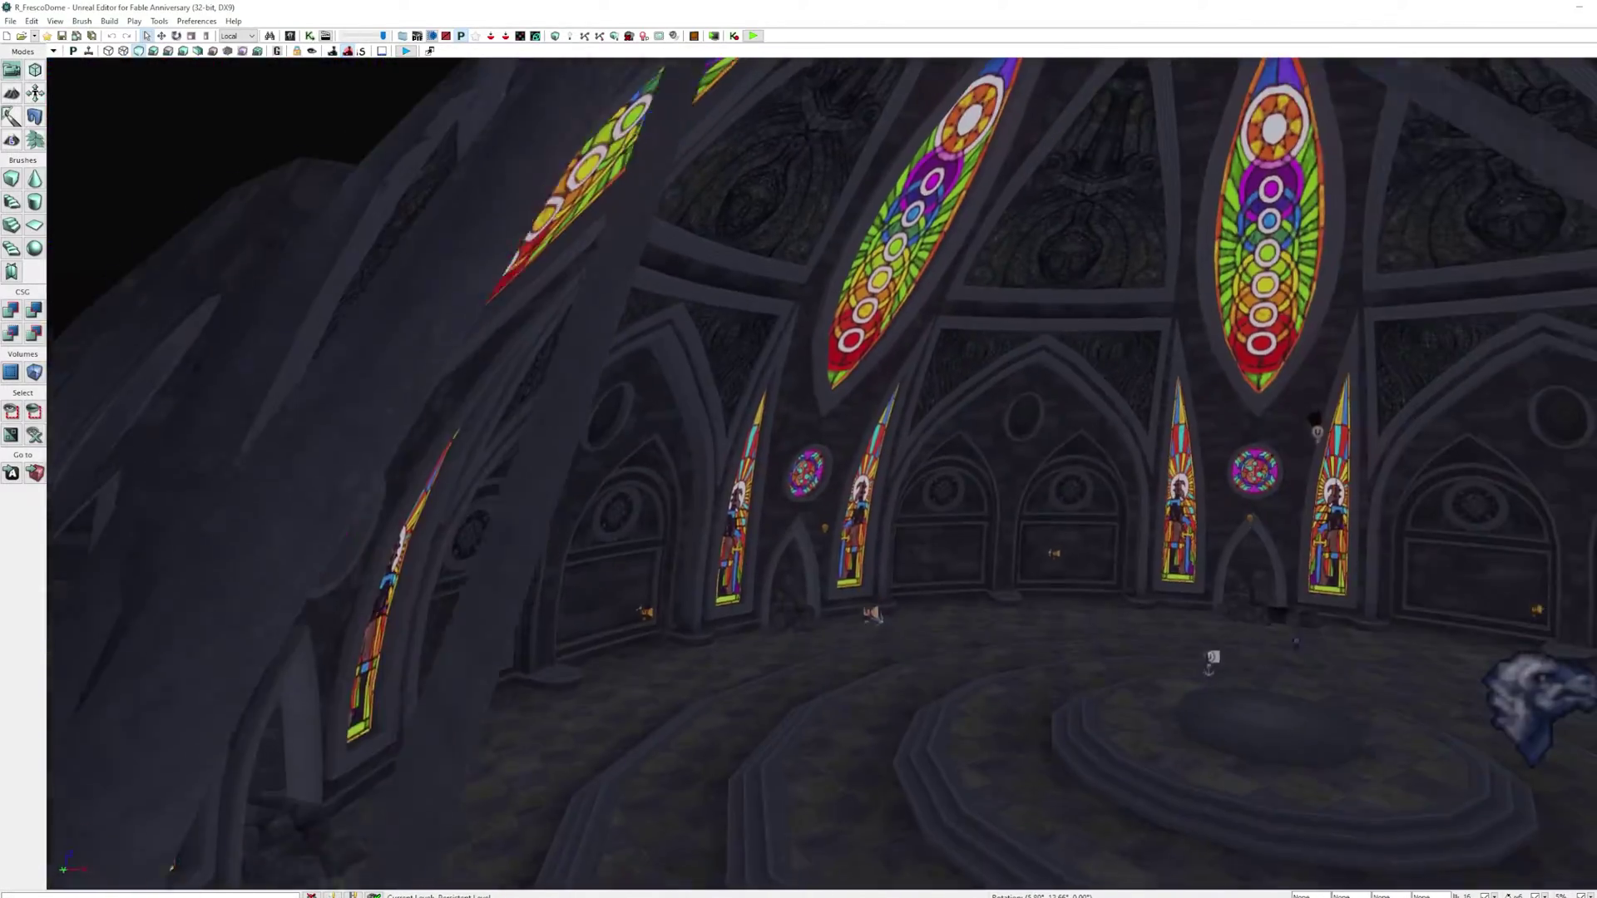
{"action": "right_click_drag", "start_coordinate": [798, 474], "coordinate": [898, 533]}
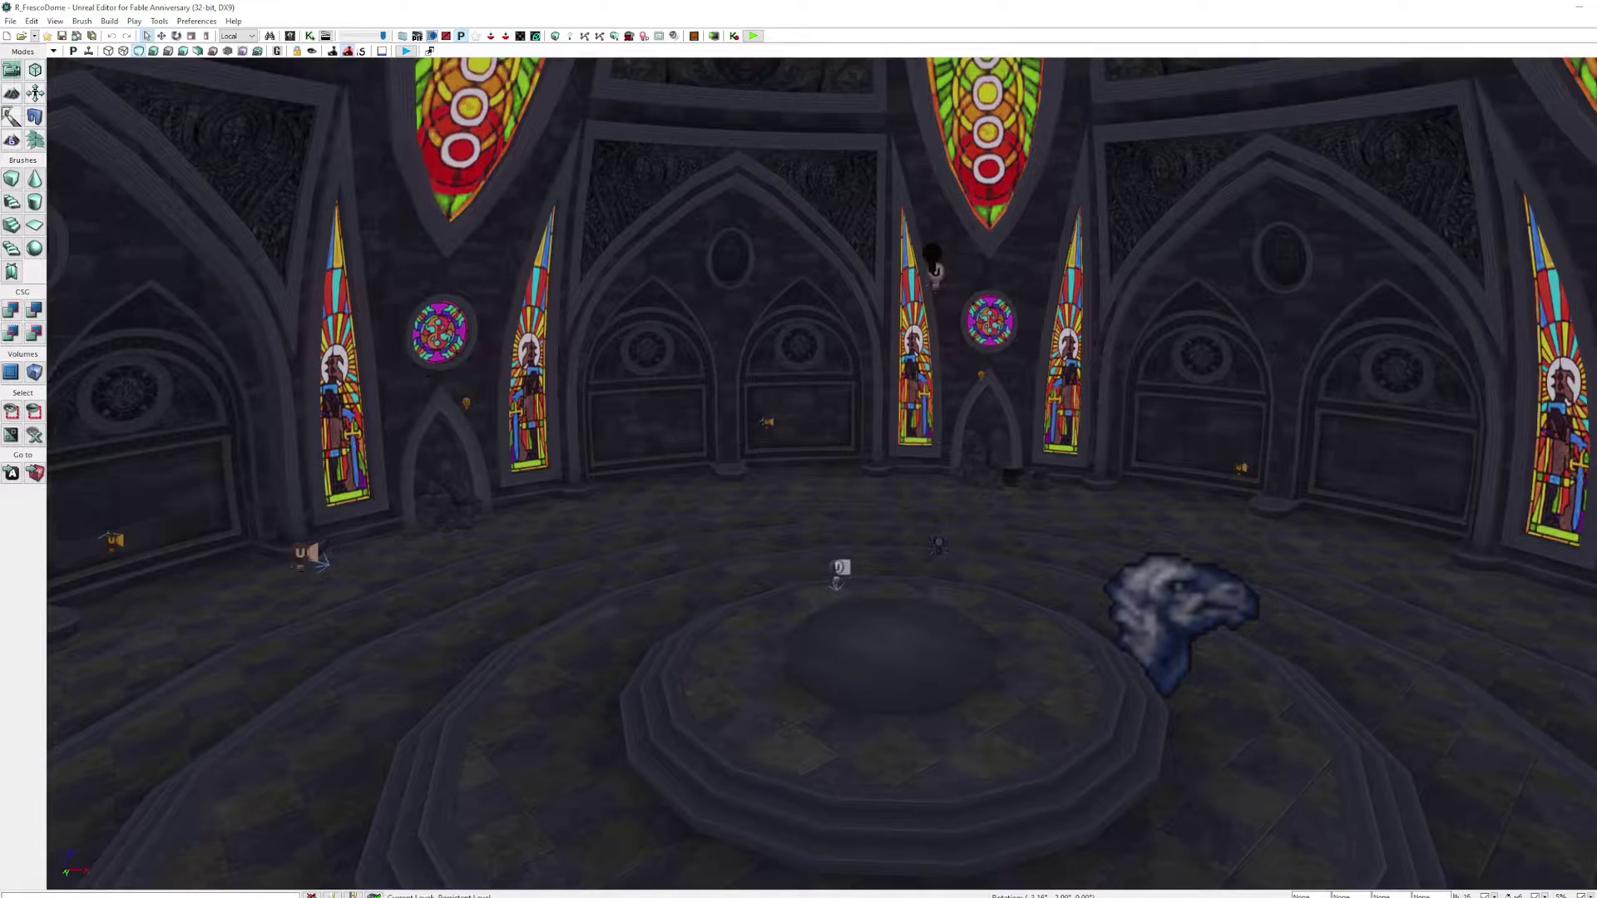
{"action": "left_click_drag", "start_coordinate": [761, 595], "coordinate": [712, 476]}
{"action": "left_click", "coordinate": [896, 666]}
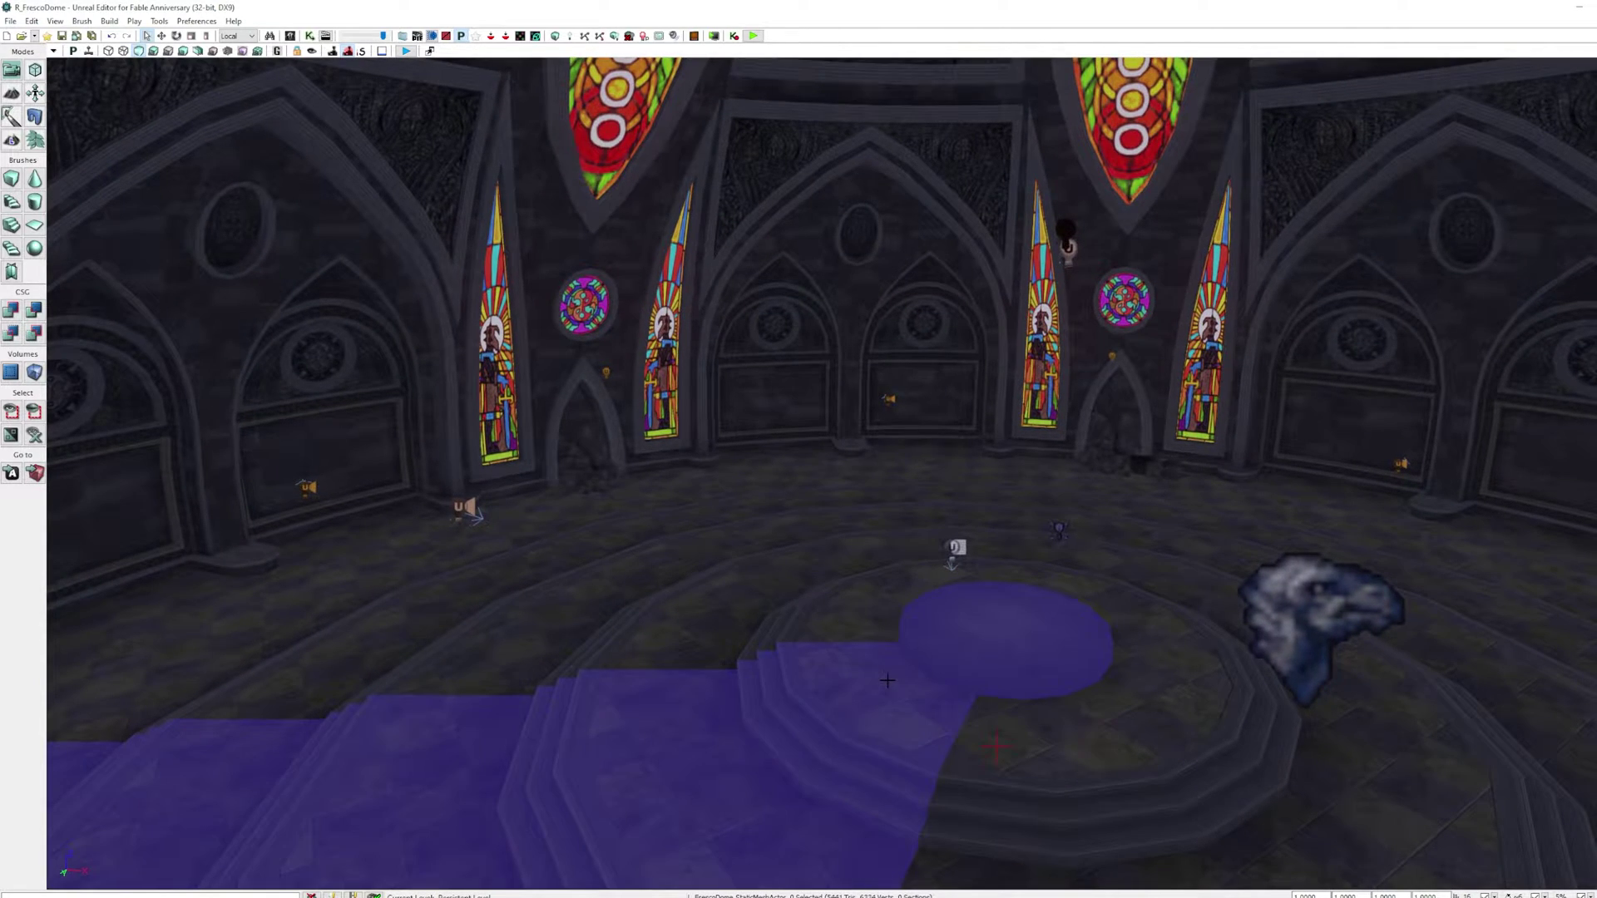
{"action": "right_click_drag", "start_coordinate": [896, 665], "coordinate": [861, 700]}
{"action": "left_click_drag", "start_coordinate": [1097, 624], "coordinate": [720, 430]}
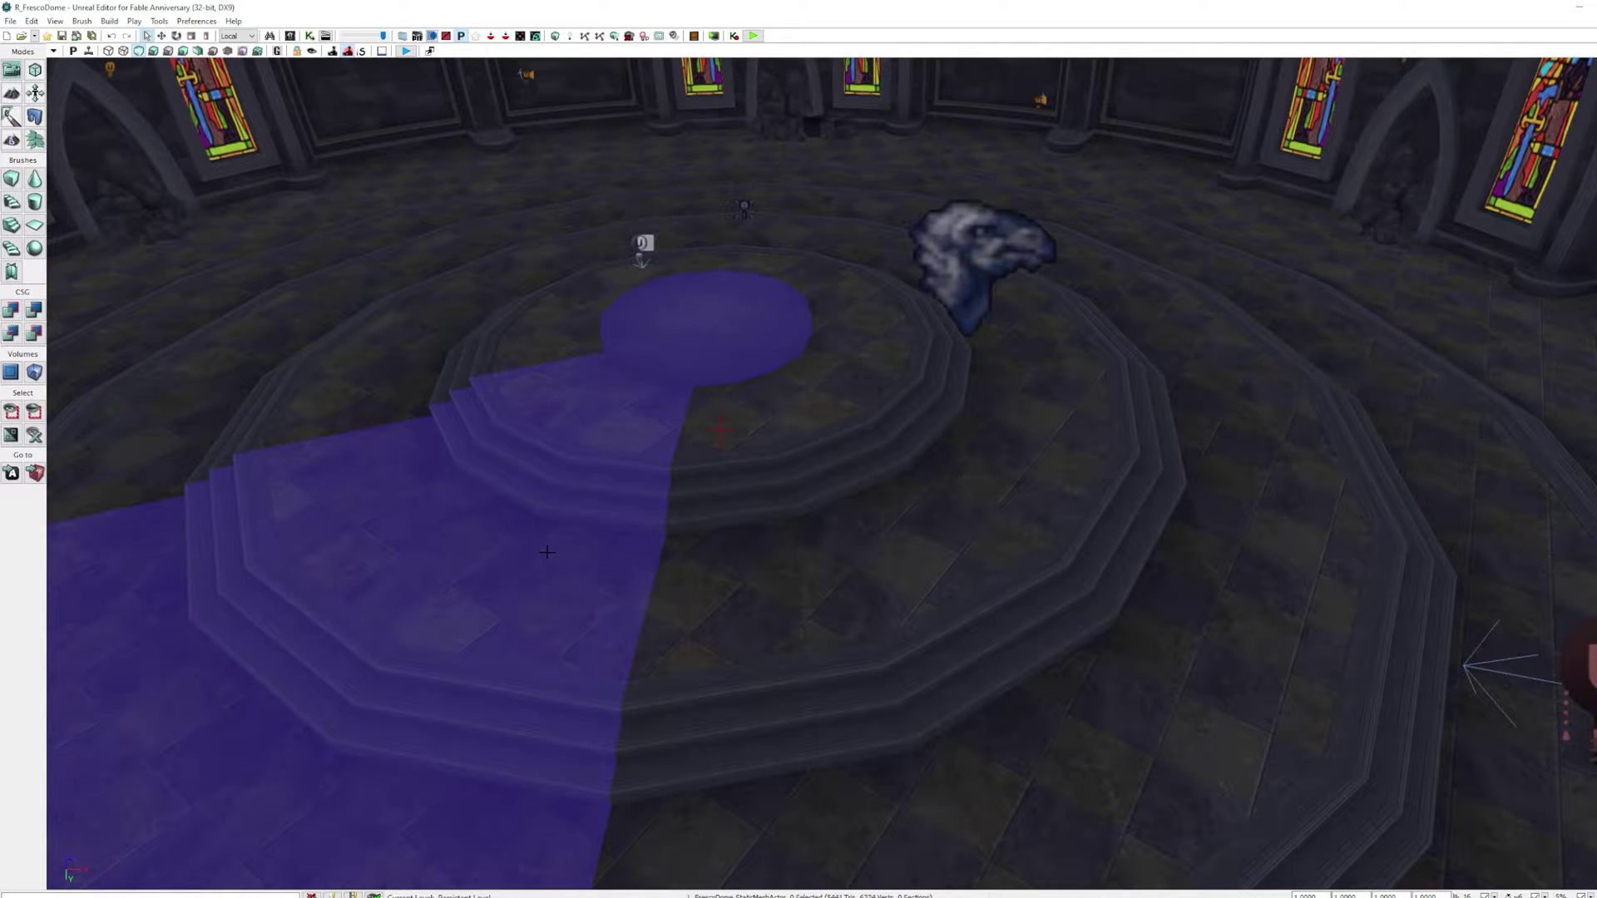
- Select all StaticMeshActor actors in the Fresco Dome level and open their shared properties
{"action": "right_click", "coordinate": [576, 477]}
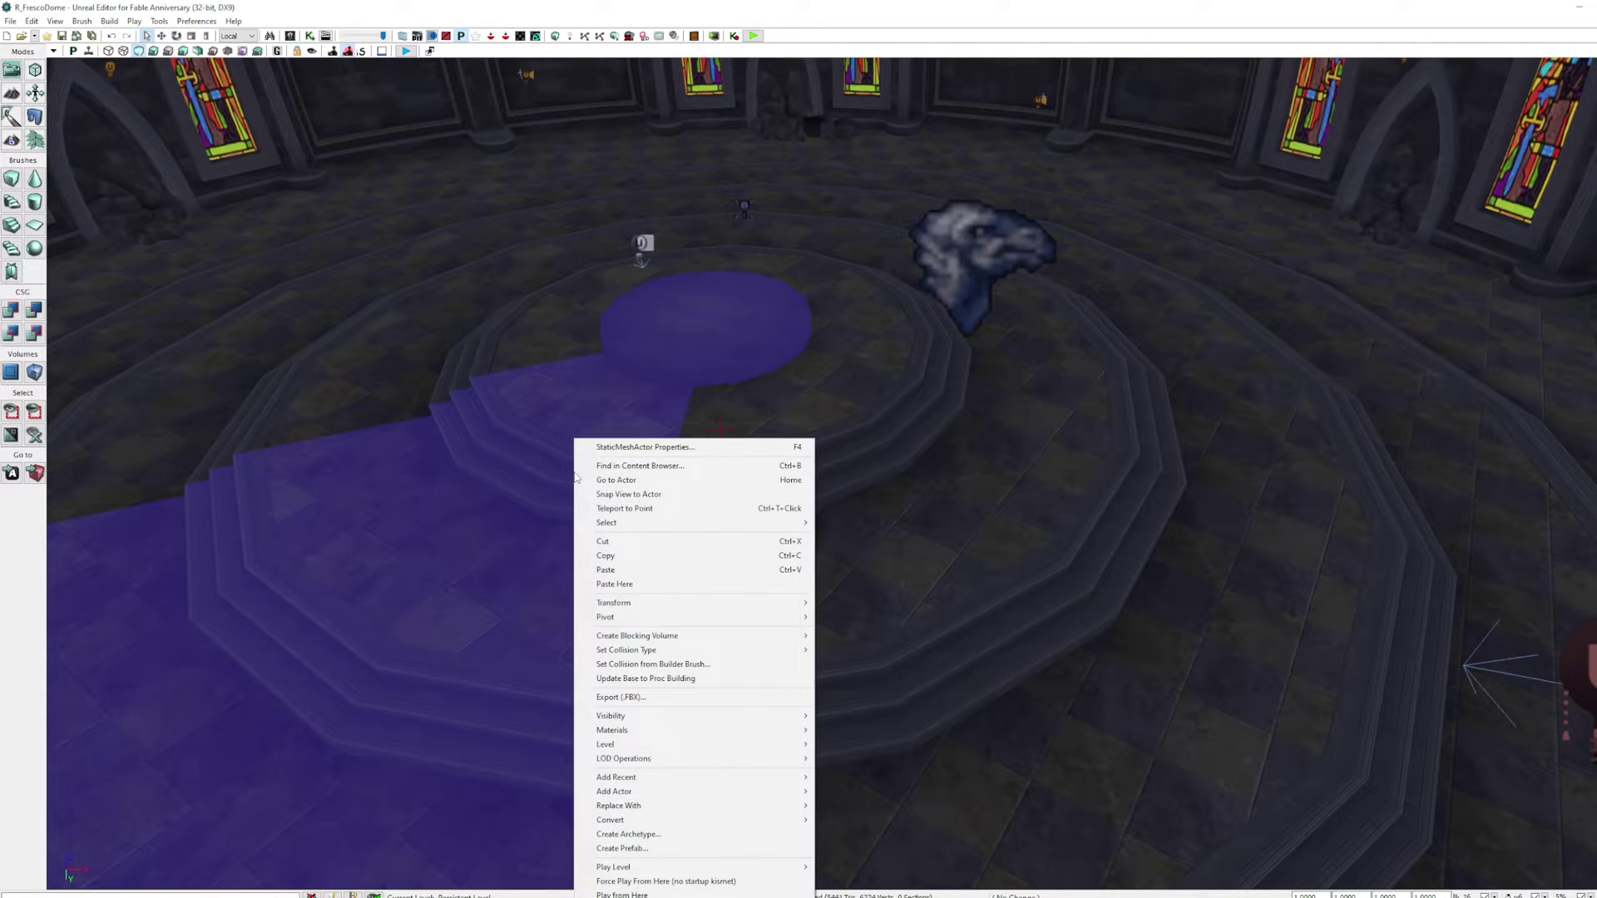
{"action": "mouse_move", "coordinate": [714, 524]}
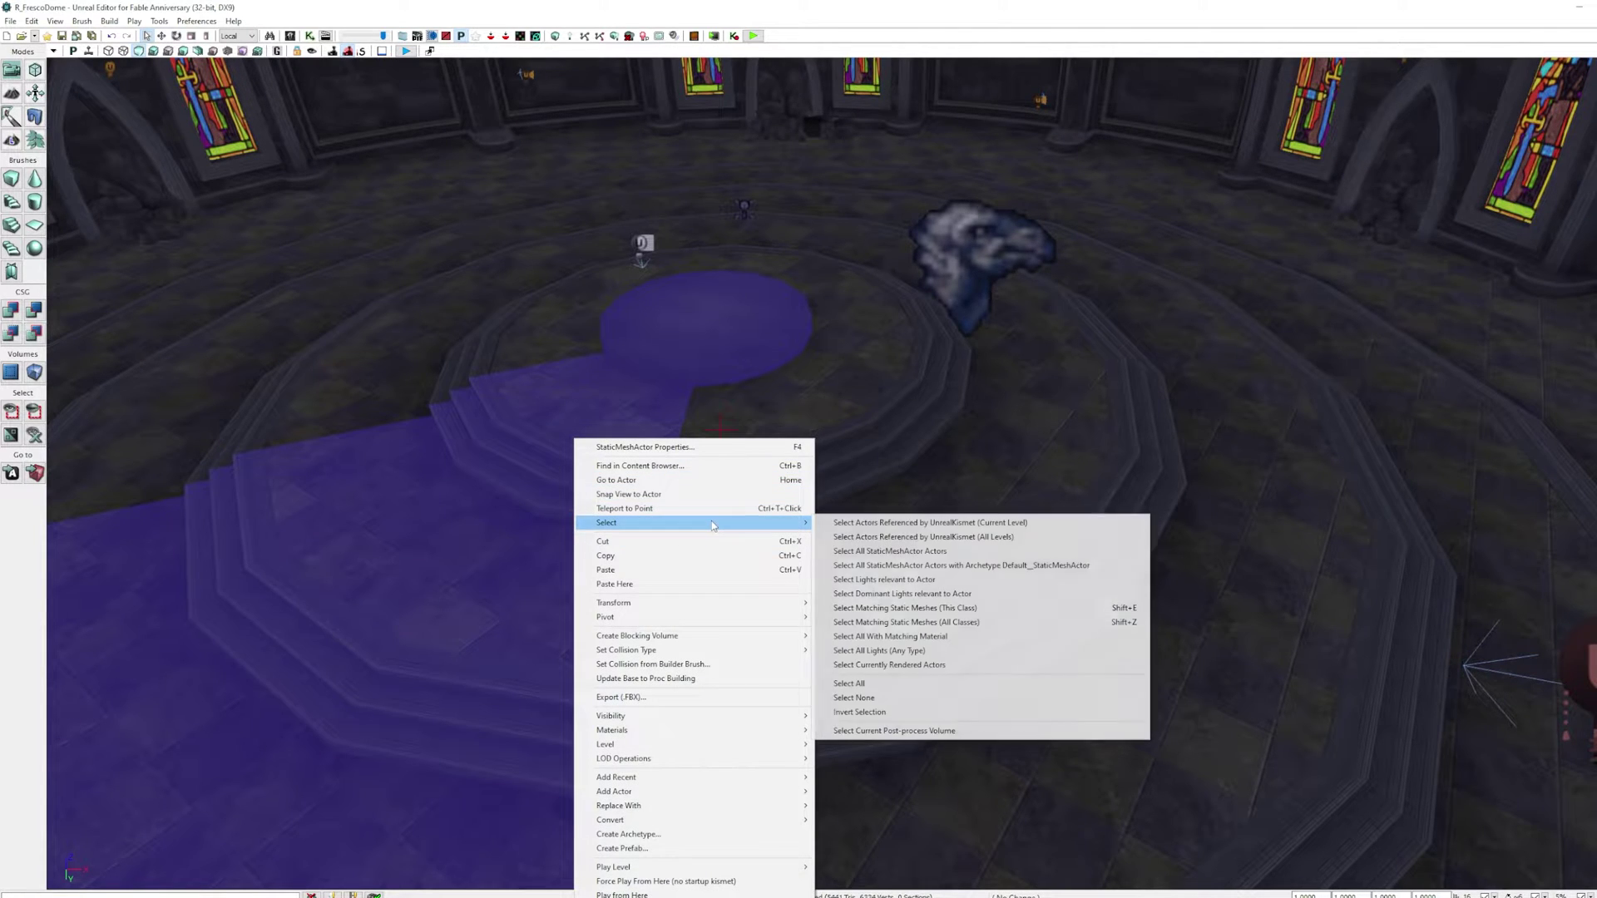
{"action": "left_click", "coordinate": [942, 553]}
{"action": "right_click_drag", "start_coordinate": [906, 532], "coordinate": [879, 452]}
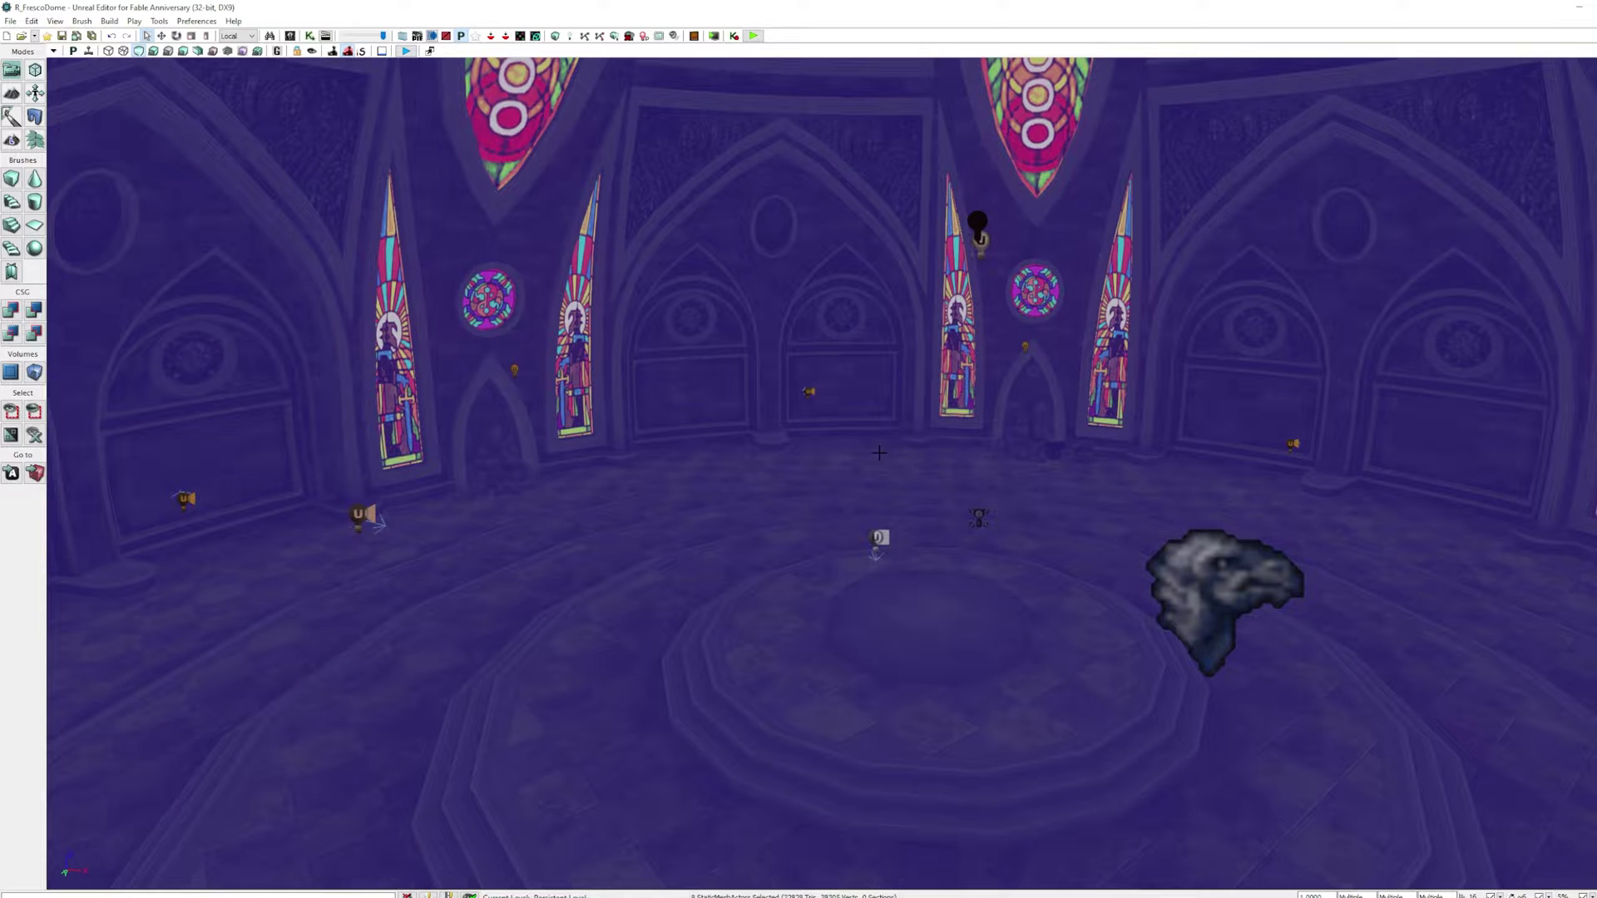
{"action": "right_click", "coordinate": [910, 624]}
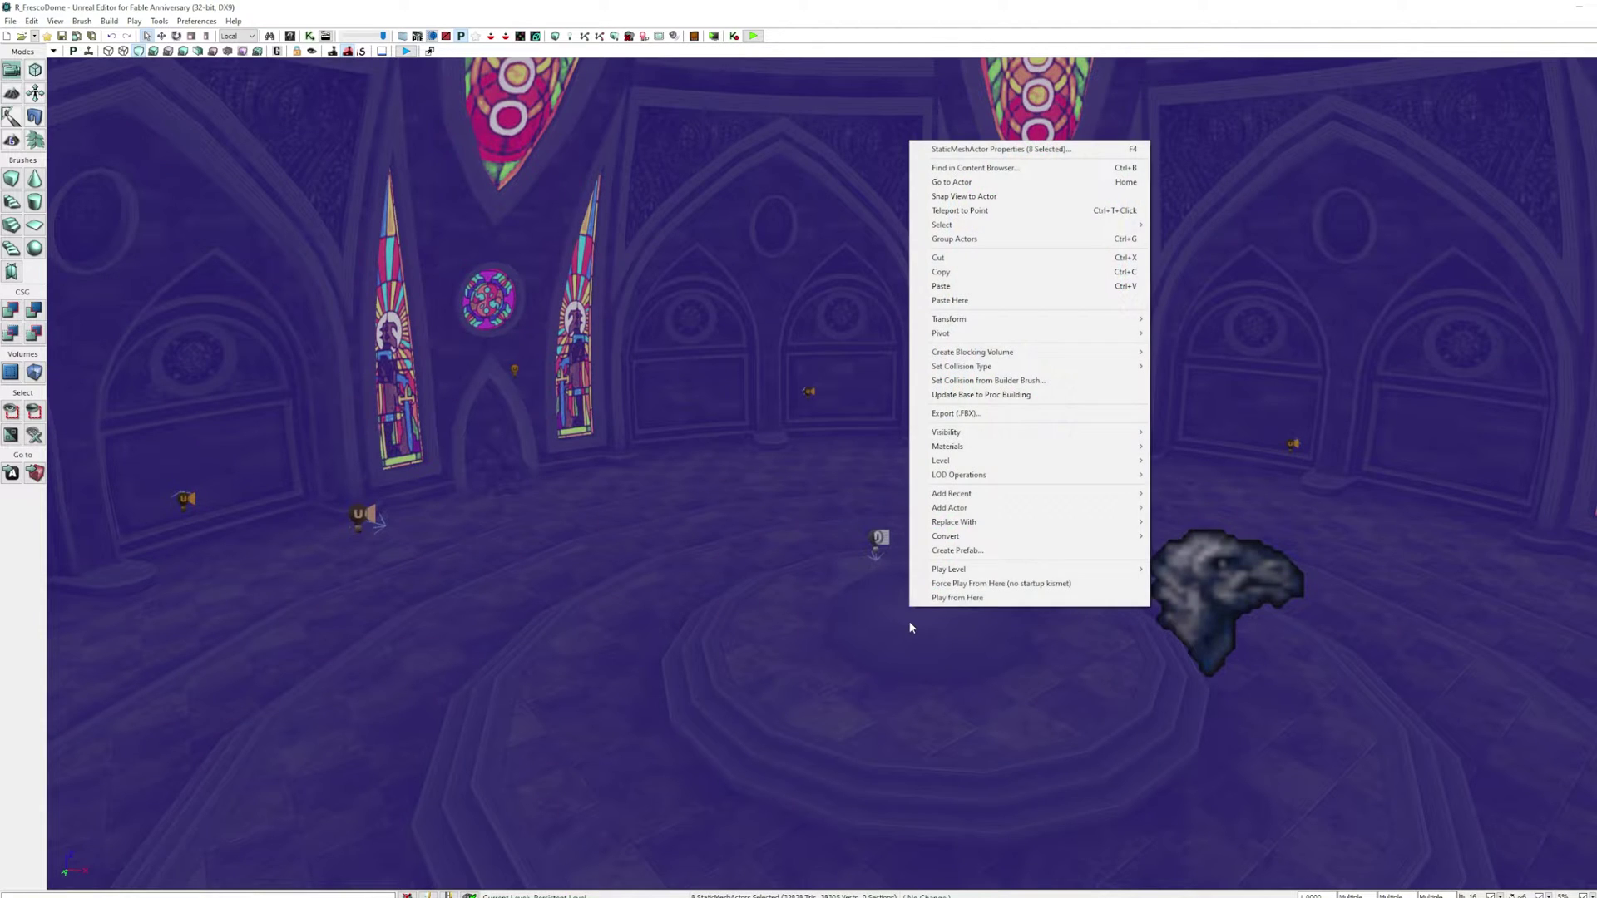
{"action": "left_click", "coordinate": [1042, 151]}
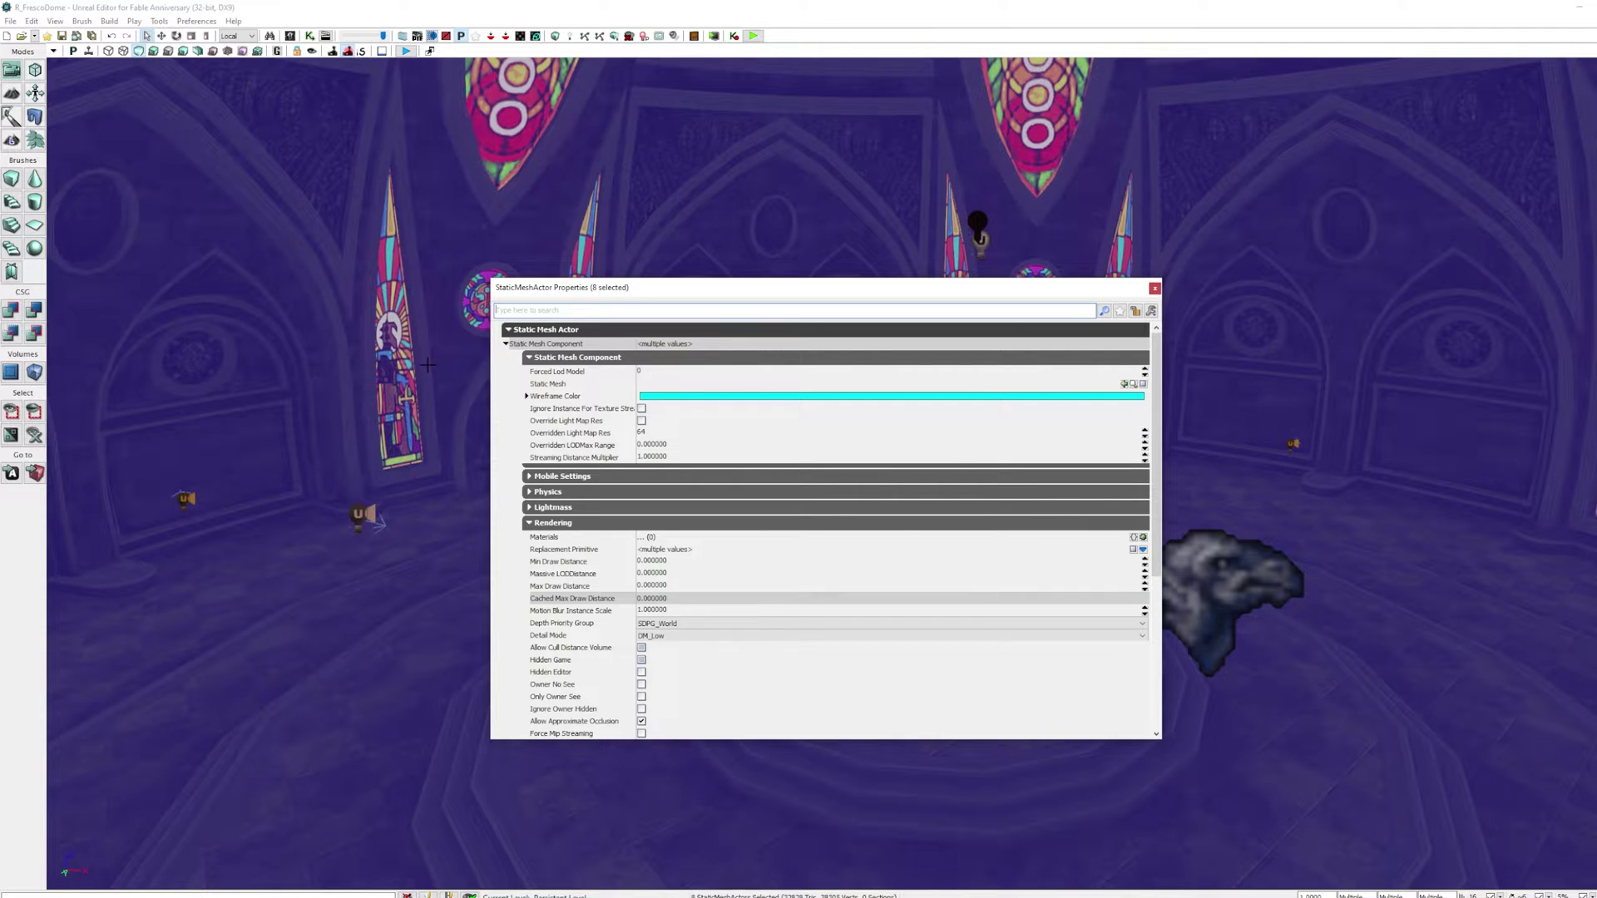
- Set Streaming Distance Multiplier and Massive LODDistance to 1000000, Max Draw Distance to 10000000 and Detail Mode to DM_High, and disable Allow Cull Distance Volume
{"action": "left_click", "coordinate": [653, 458]}
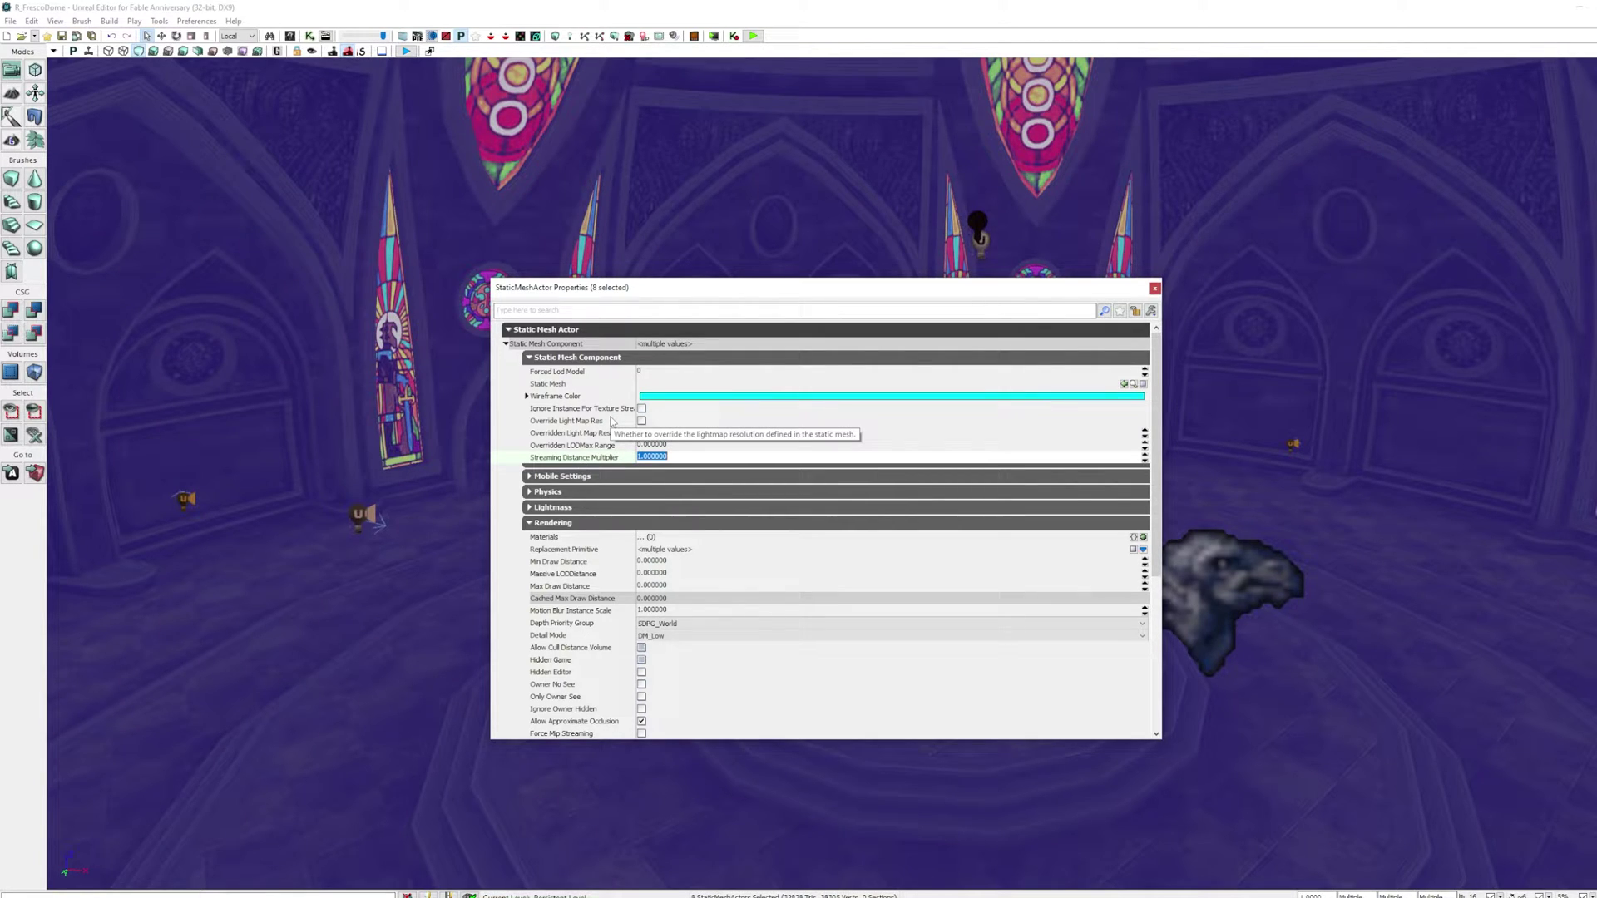
{"action": "left_click", "coordinate": [657, 578]}
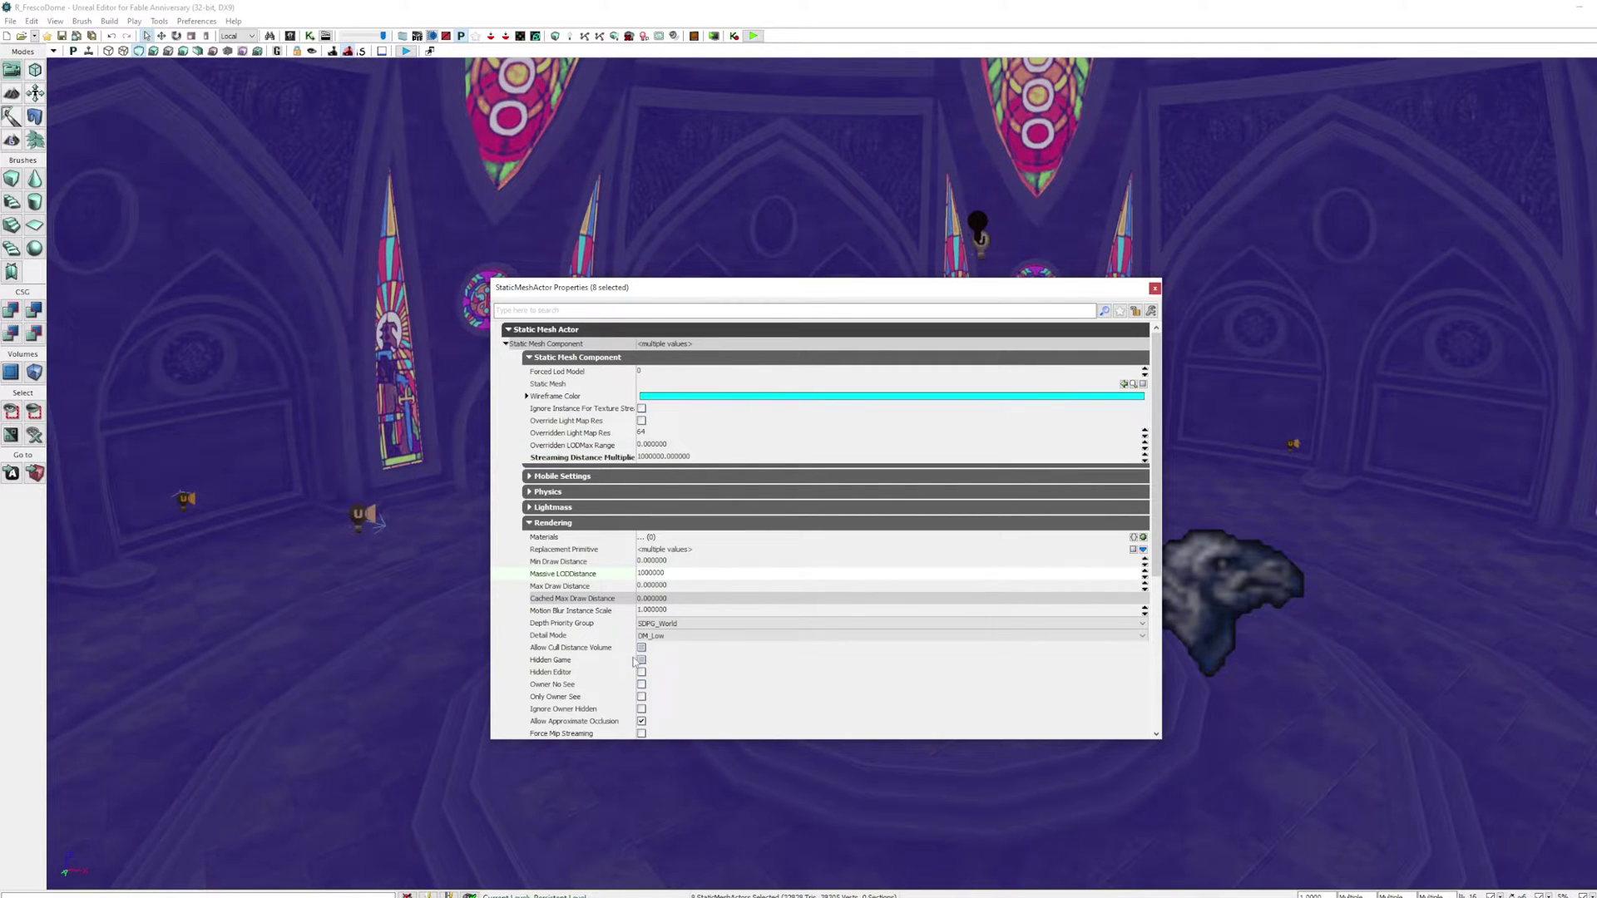
{"action": "left_click", "coordinate": [665, 586]}
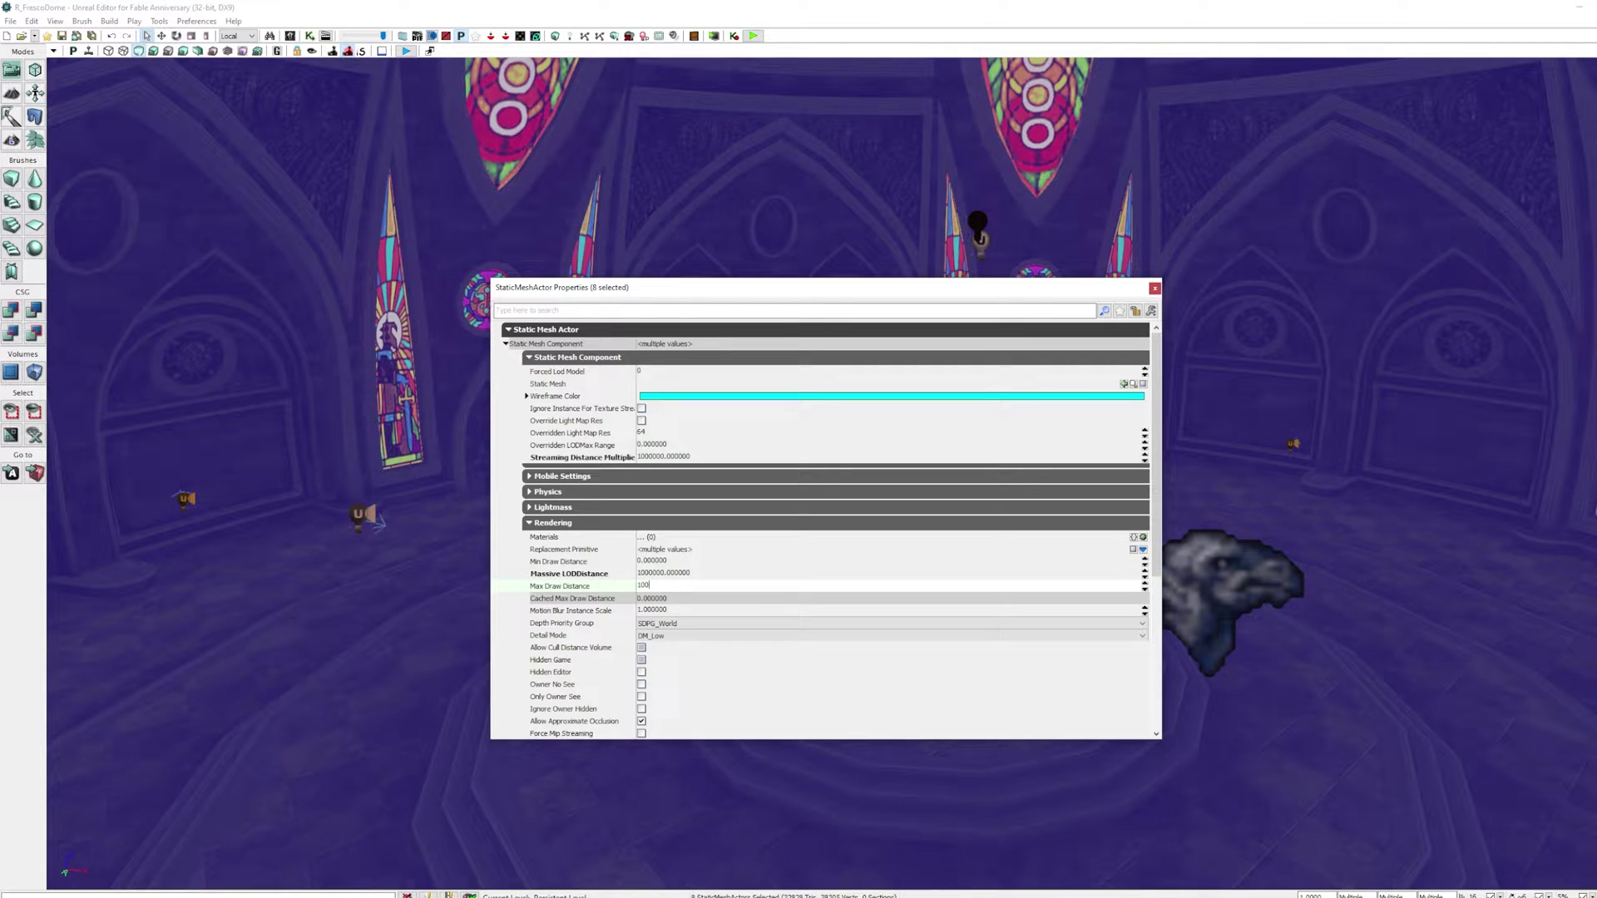
{"action": "left_click", "coordinate": [657, 635]}
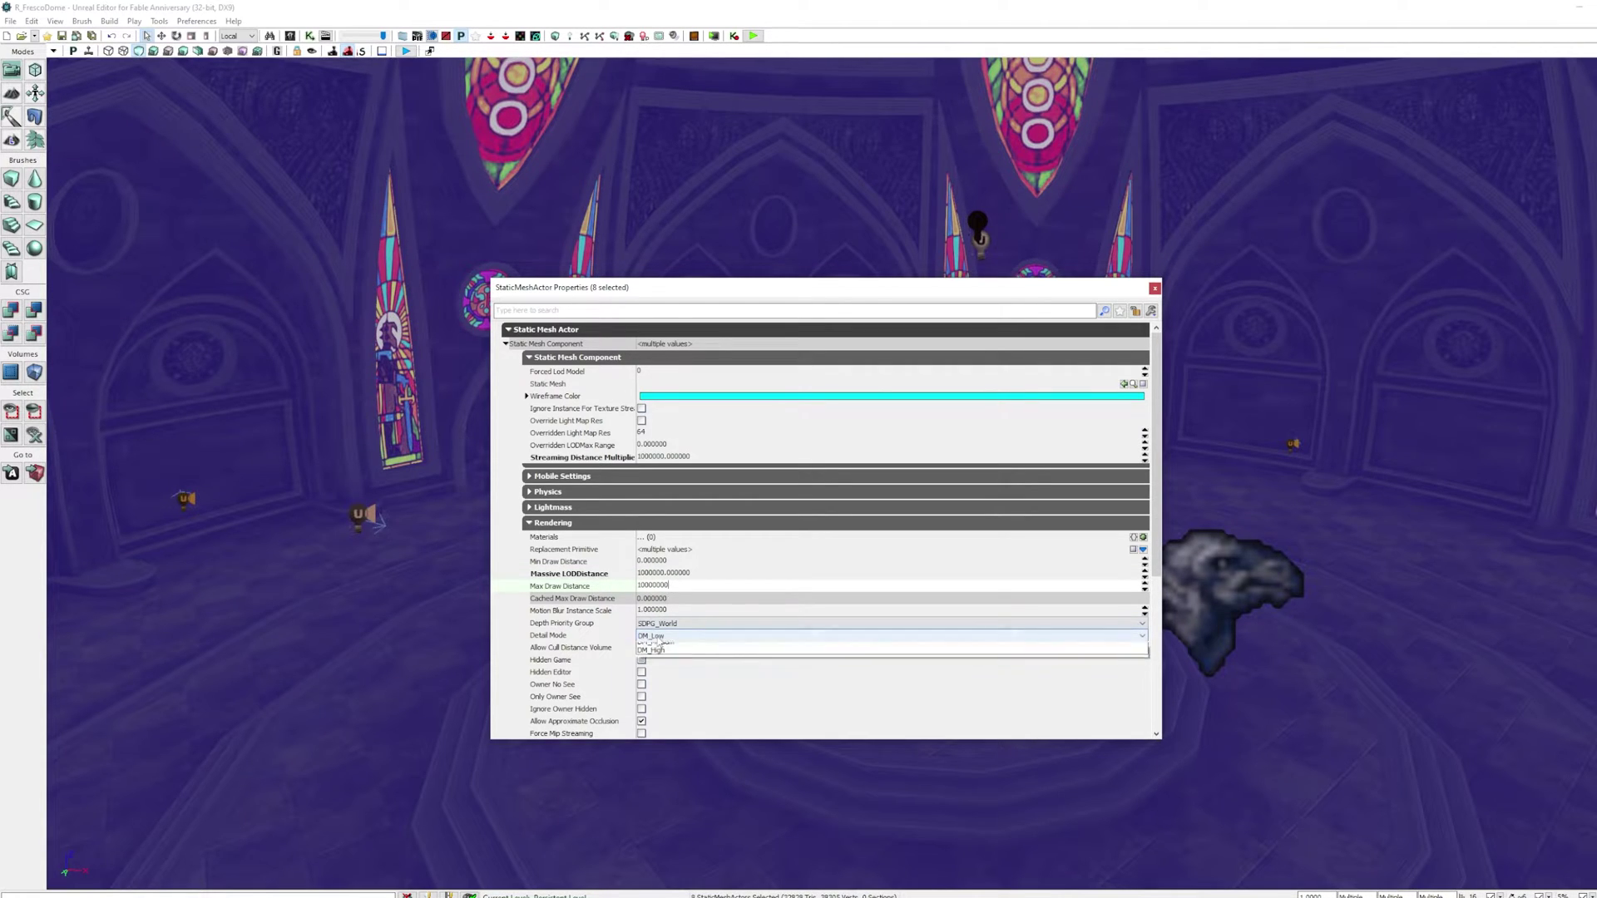
{"action": "left_click", "coordinate": [658, 666]}
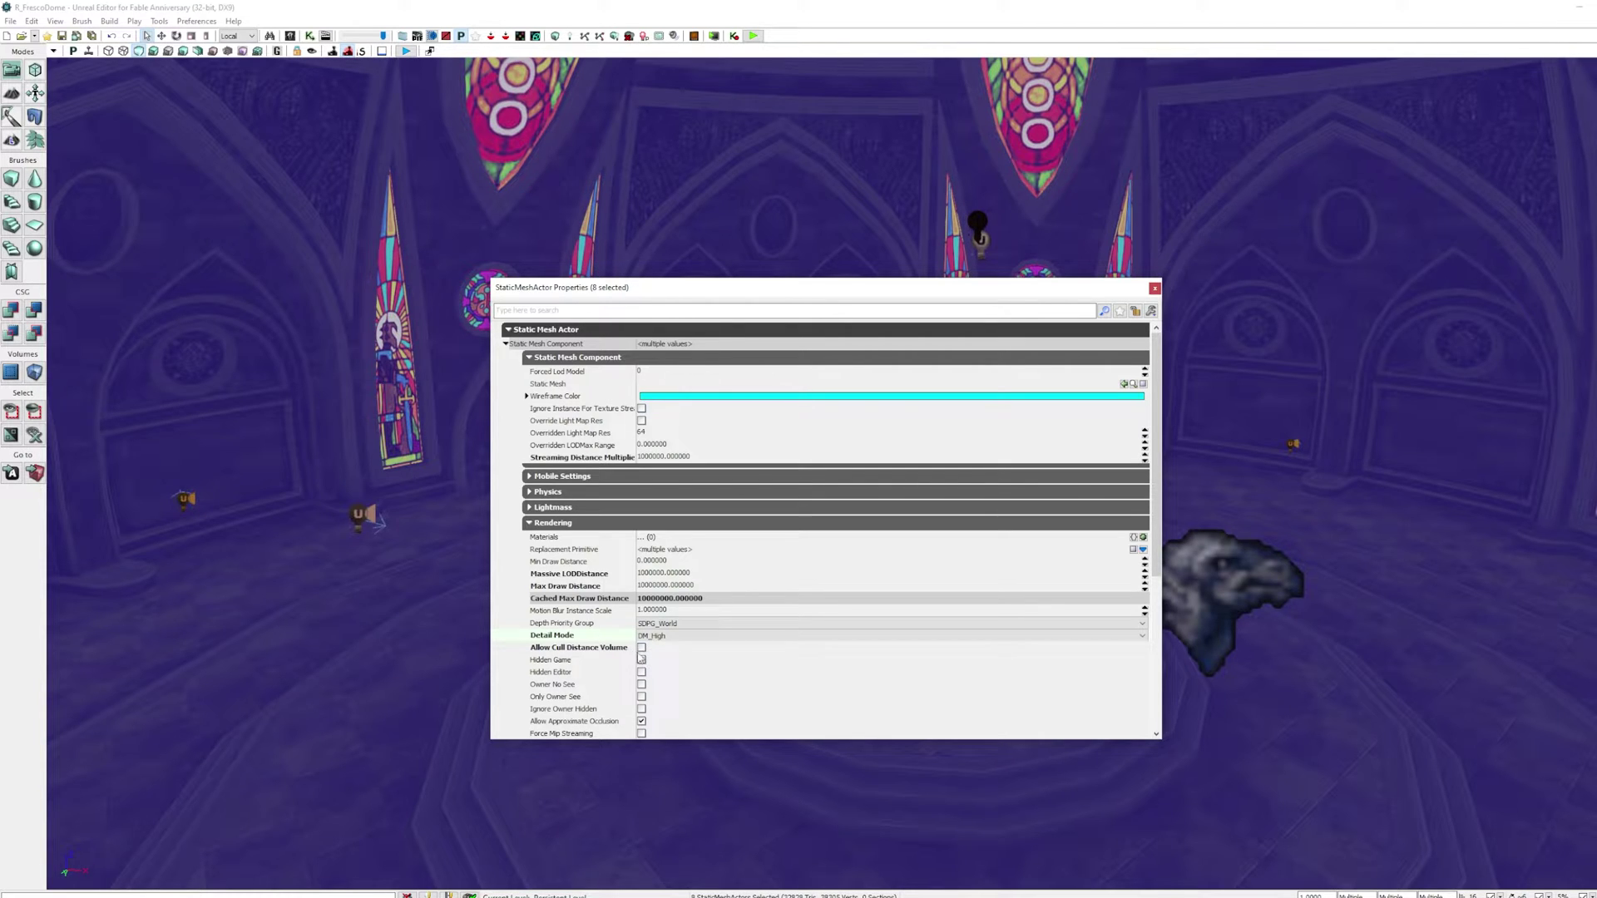
{"action": "left_click", "coordinate": [642, 659]}
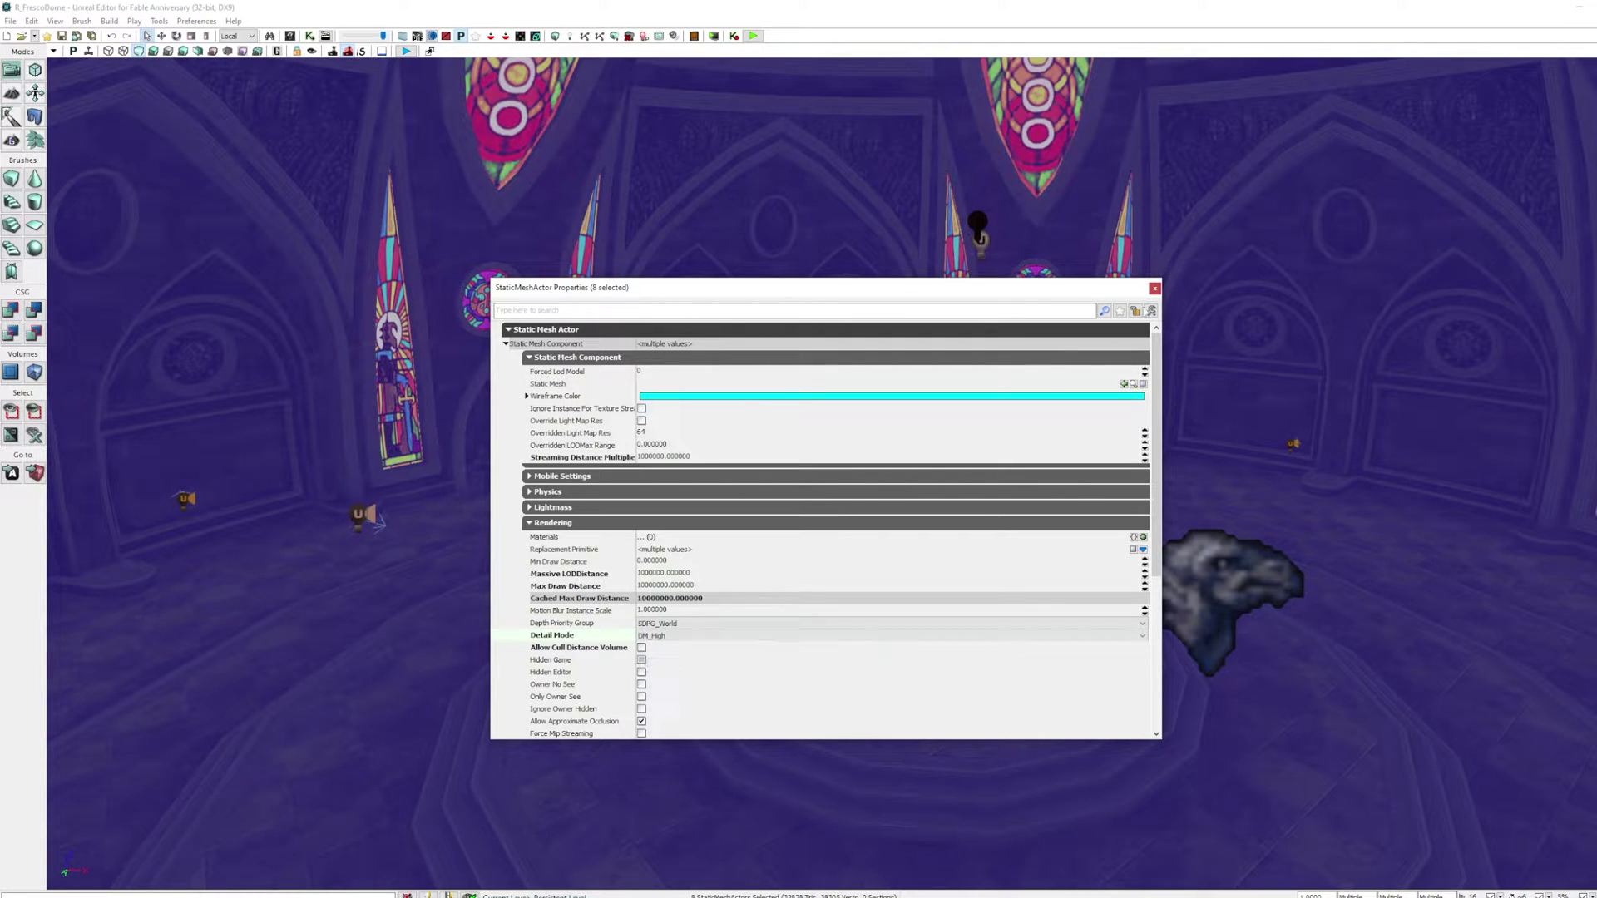
{"action": "left_click", "coordinate": [1155, 290]}
- Inspect the meshes around the dome interior and select a single wall section
{"action": "right_click_drag", "start_coordinate": [1042, 488], "coordinate": [1196, 499]}
{"action": "right_click_drag", "start_coordinate": [991, 134], "coordinate": [986, 128]}
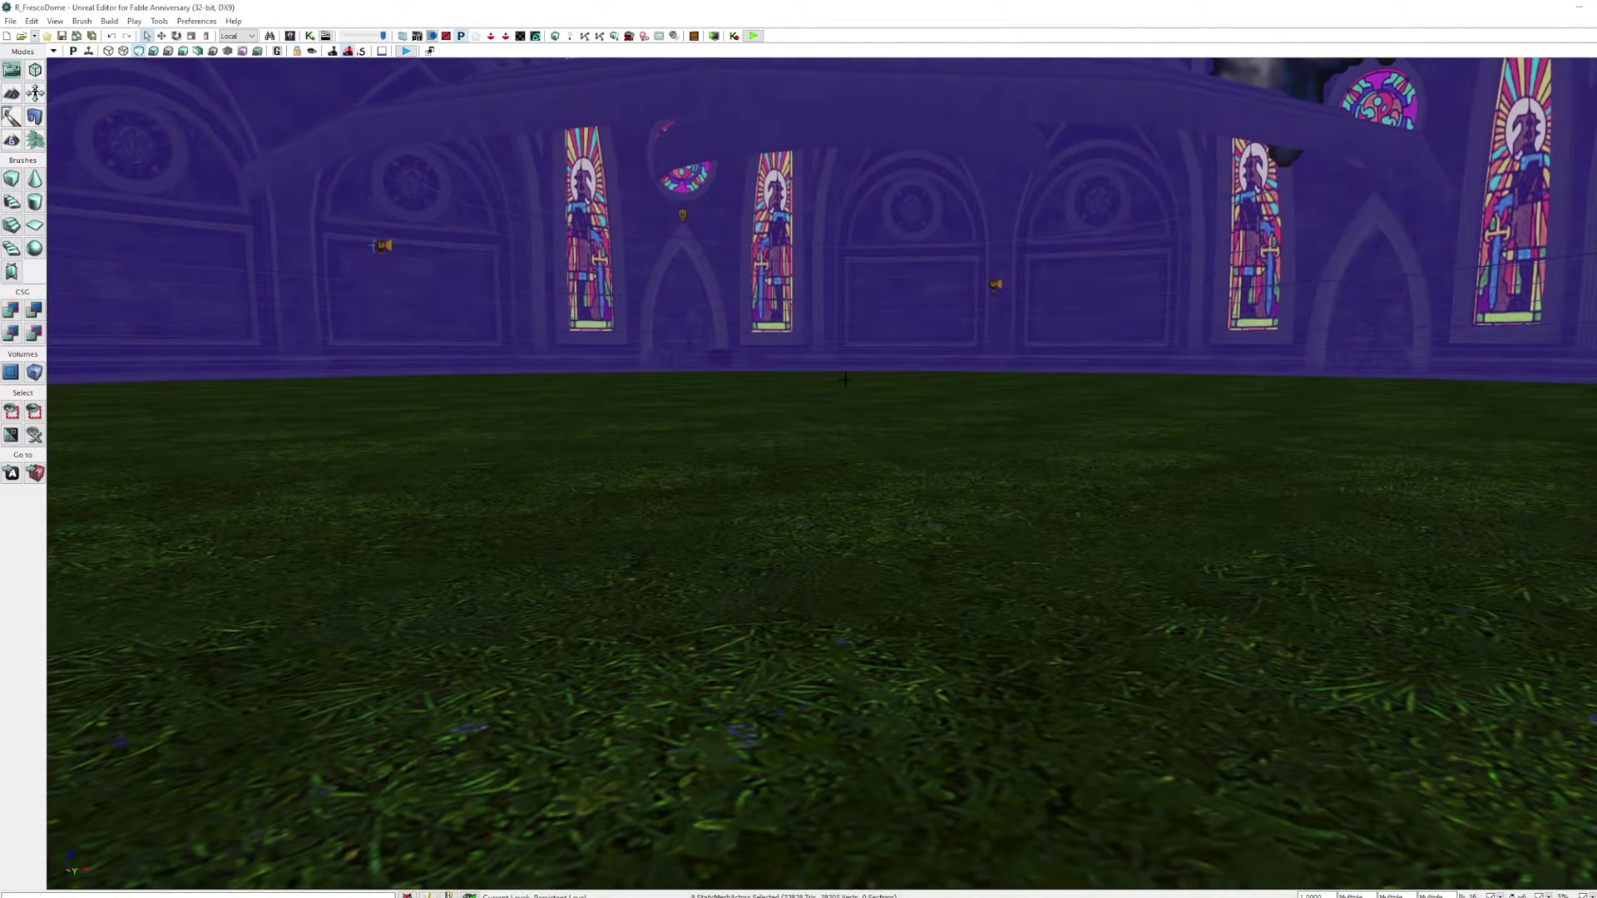
{"action": "right_click_drag", "start_coordinate": [872, 425], "coordinate": [1032, 368]}
{"action": "left_click", "coordinate": [191, 148]}
- Export the entire level as R_FrescoDome.obj into the FableAssets/Maps/FrescoDome folder, with the materials exported as images
{"action": "left_click", "coordinate": [10, 20]}
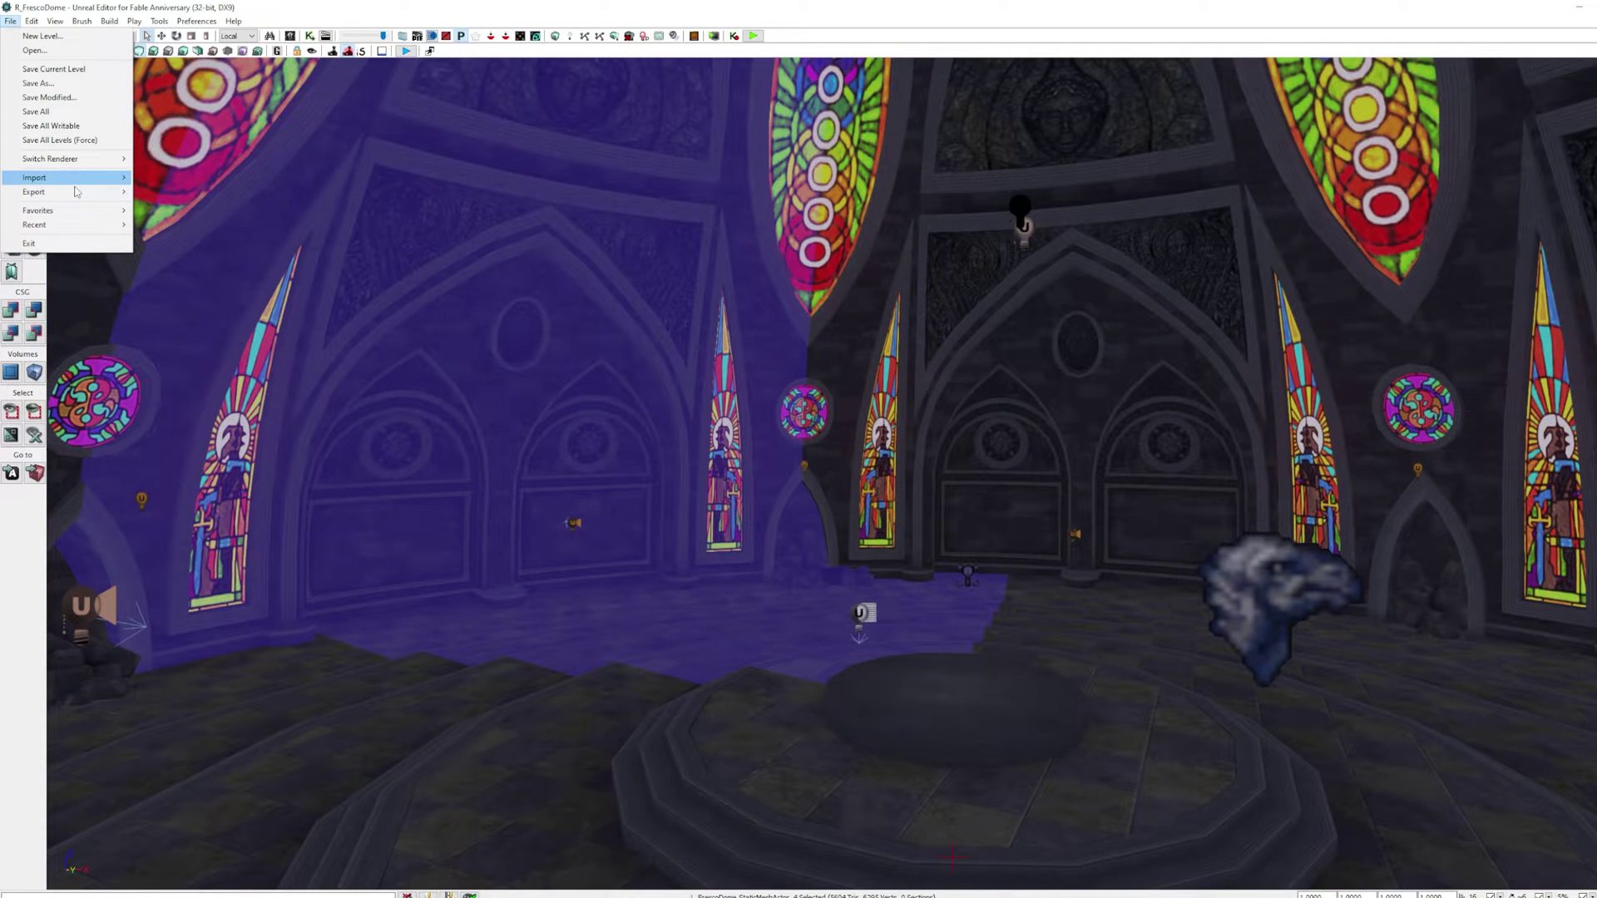
{"action": "mouse_move", "coordinate": [75, 191]}
{"action": "left_click", "coordinate": [187, 193]}
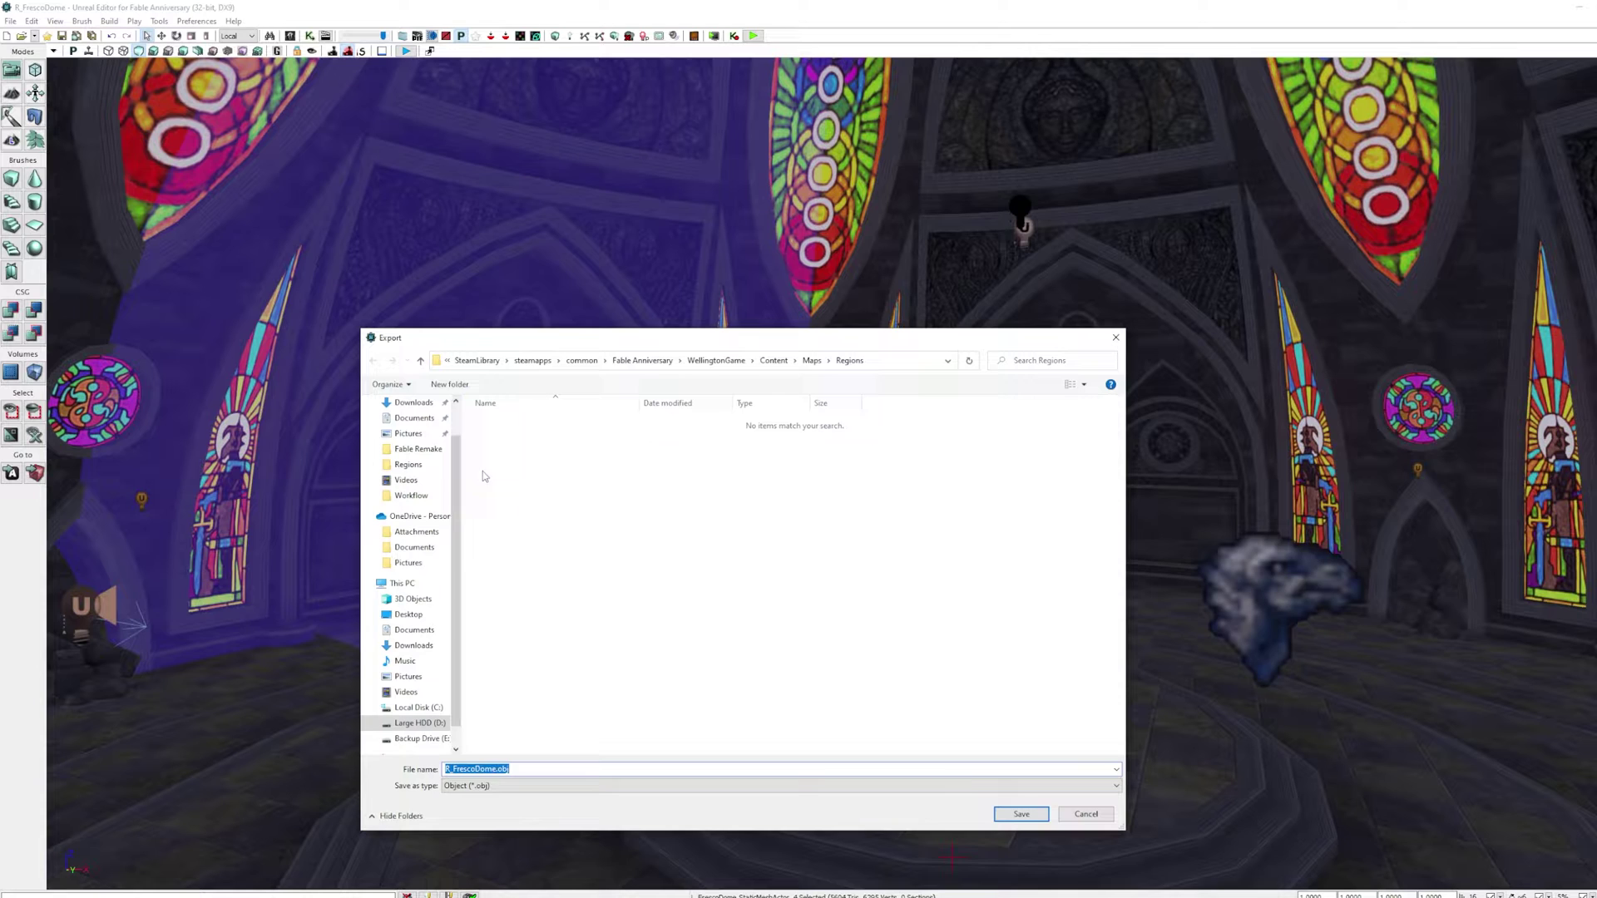
{"action": "left_click", "coordinate": [418, 726]}
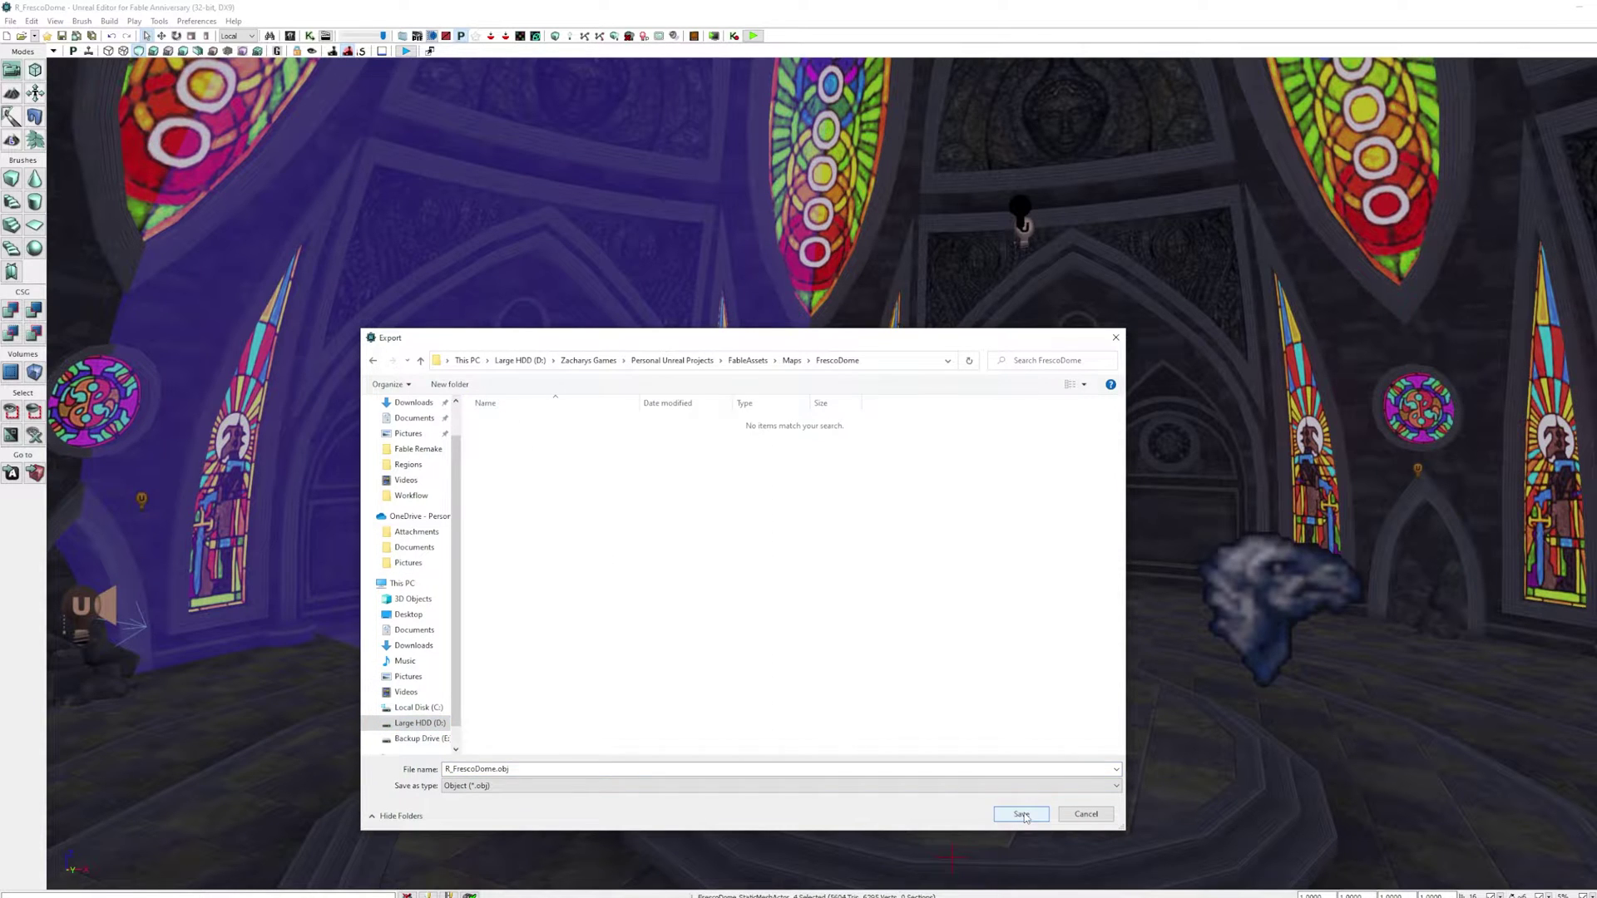
{"action": "left_click", "coordinate": [1023, 814]}
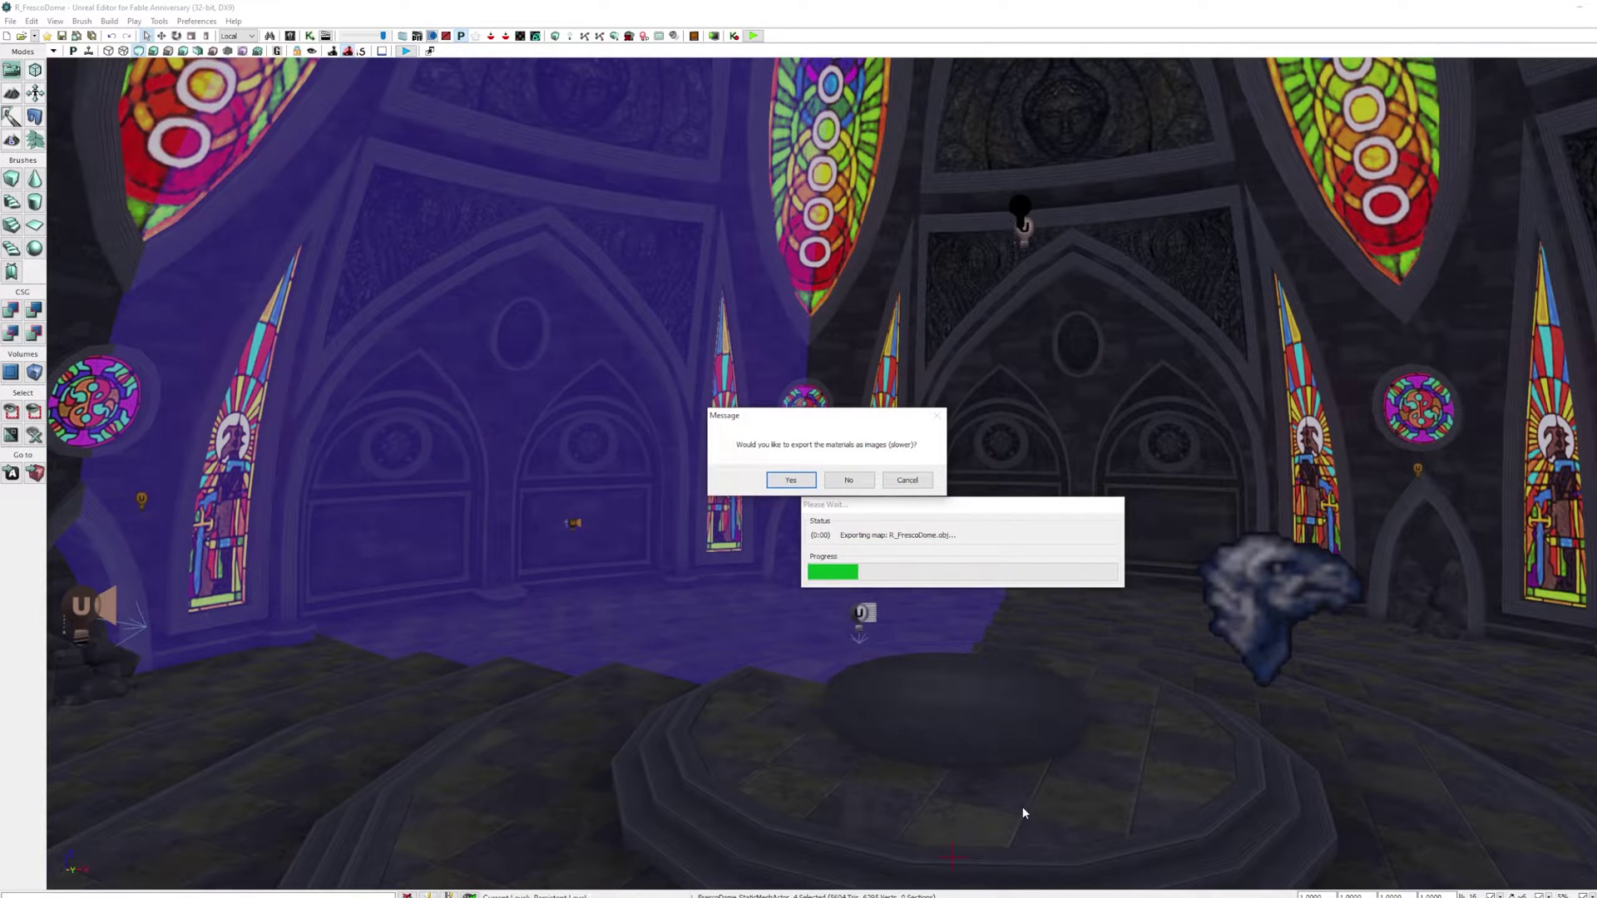
{"action": "left_click", "coordinate": [797, 483]}
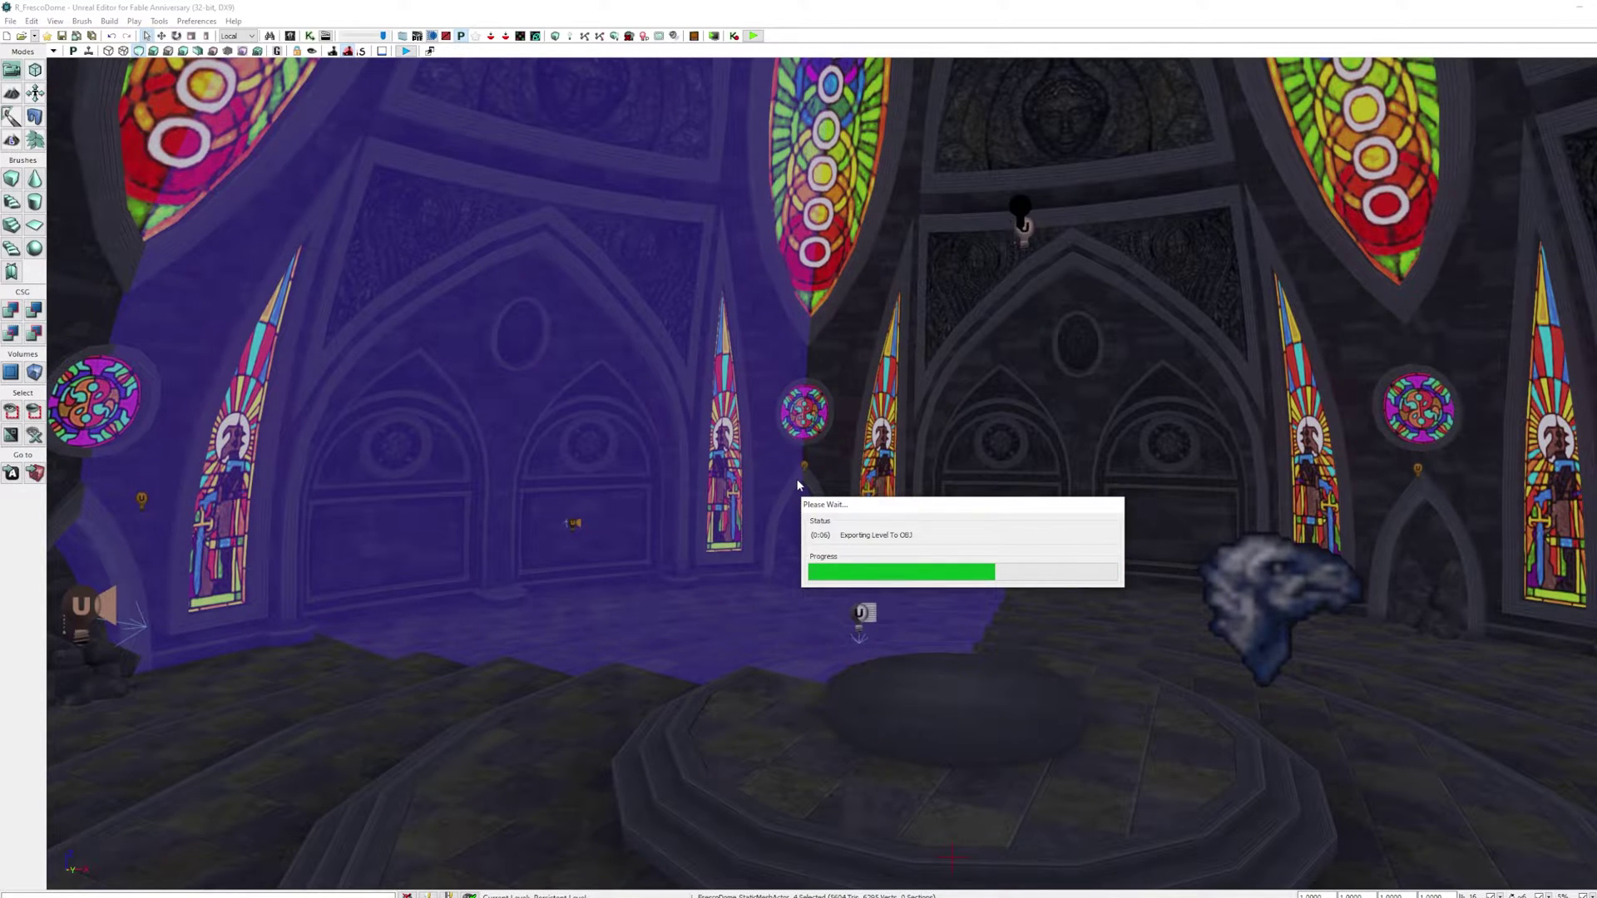
- Look over the dome's walls once more and open the R_FrescoCaves level
{"action": "right_click_drag", "start_coordinate": [797, 592], "coordinate": [792, 590]}
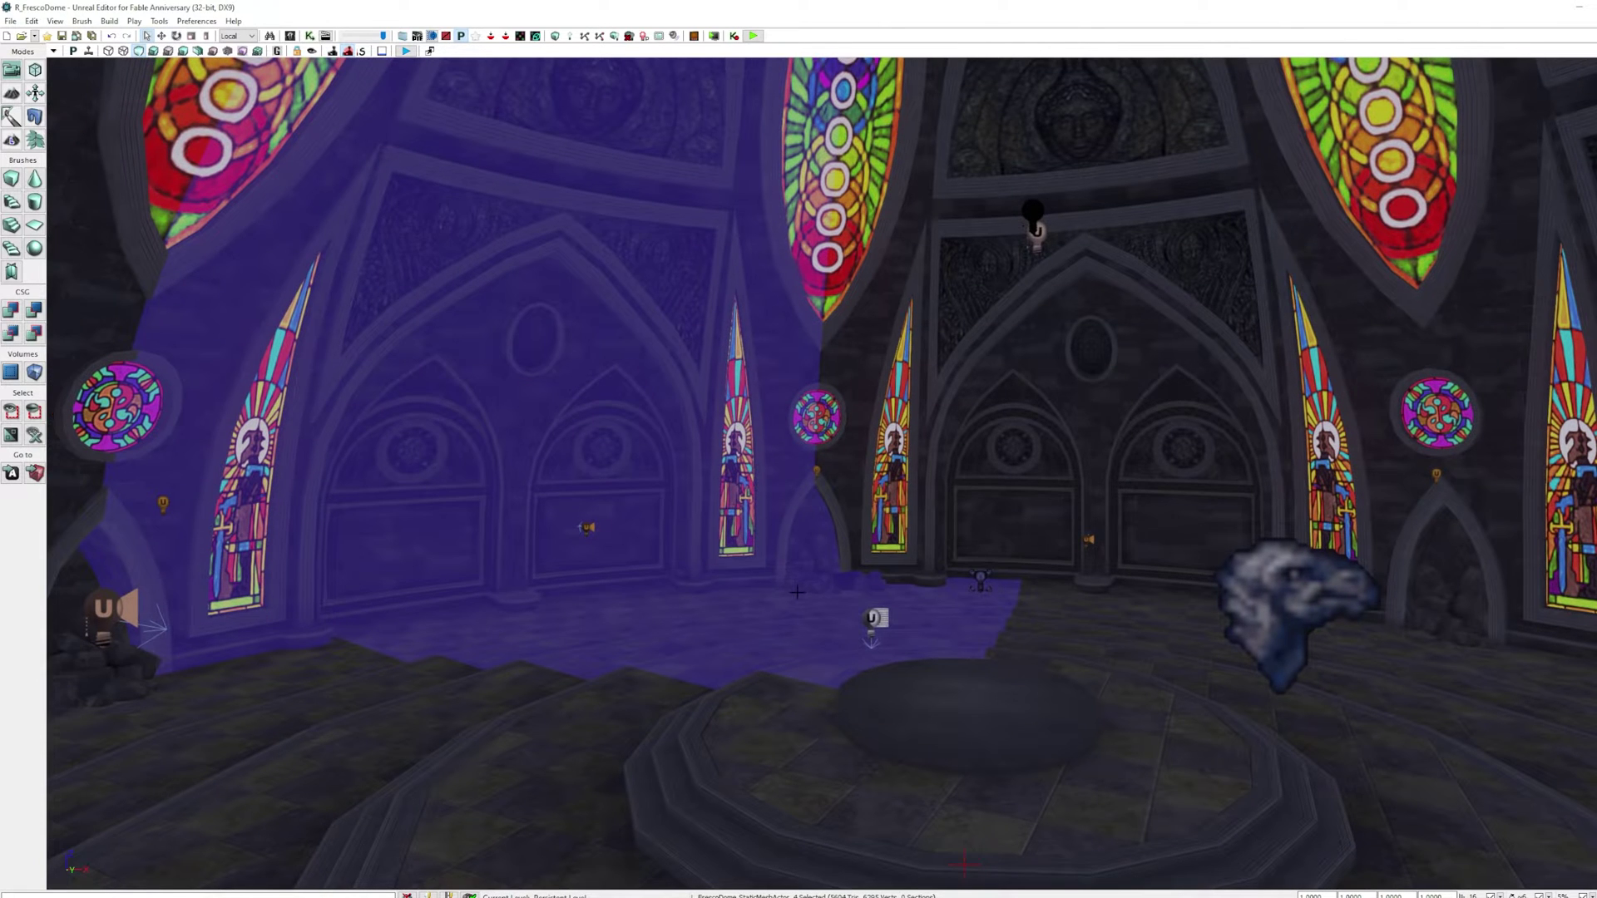
{"action": "right_click_drag", "start_coordinate": [654, 573], "coordinate": [643, 571]}
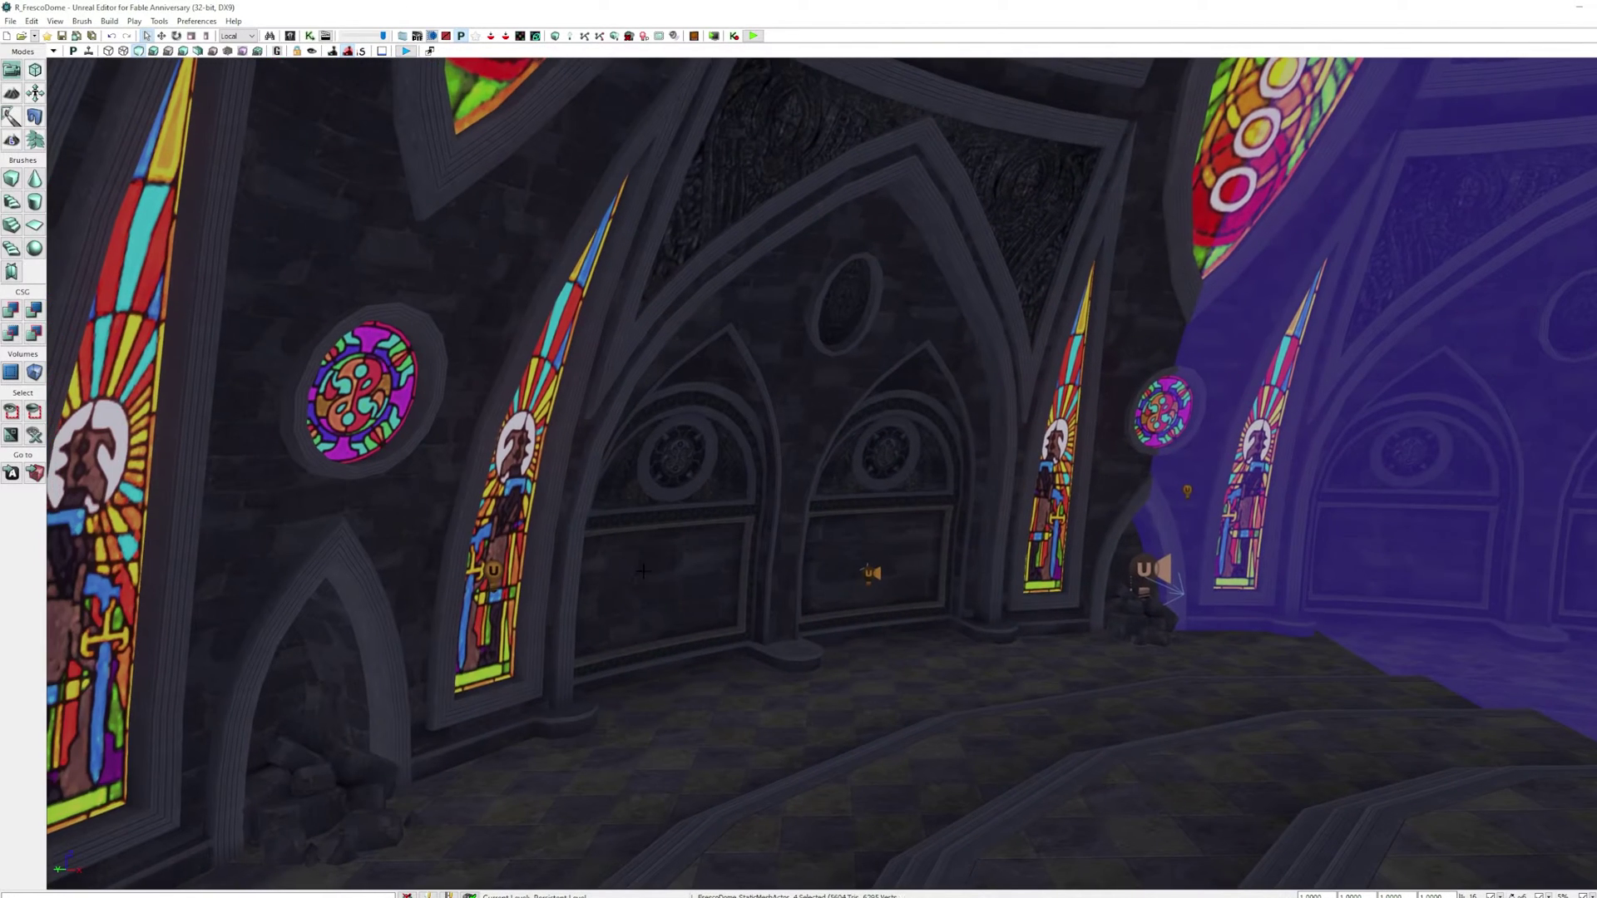
{"action": "left_click", "coordinate": [10, 20]}
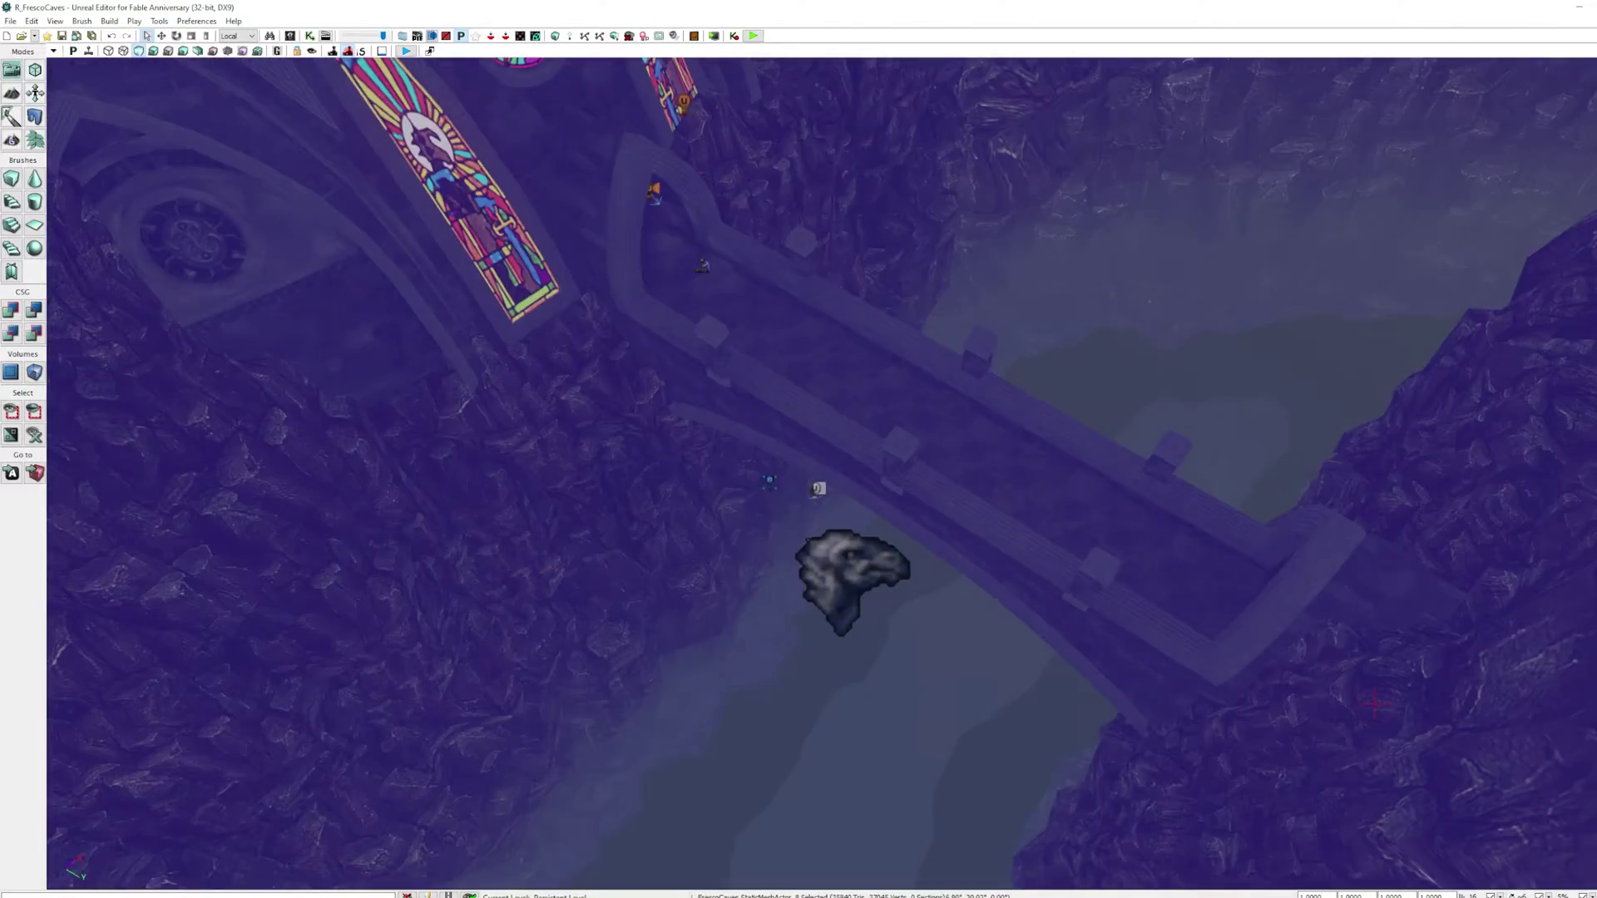
- Select all StaticMeshActor actors in the Fresco Caves level and edit their Streaming Distance Multiplier
{"action": "right_click", "coordinate": [712, 464]}
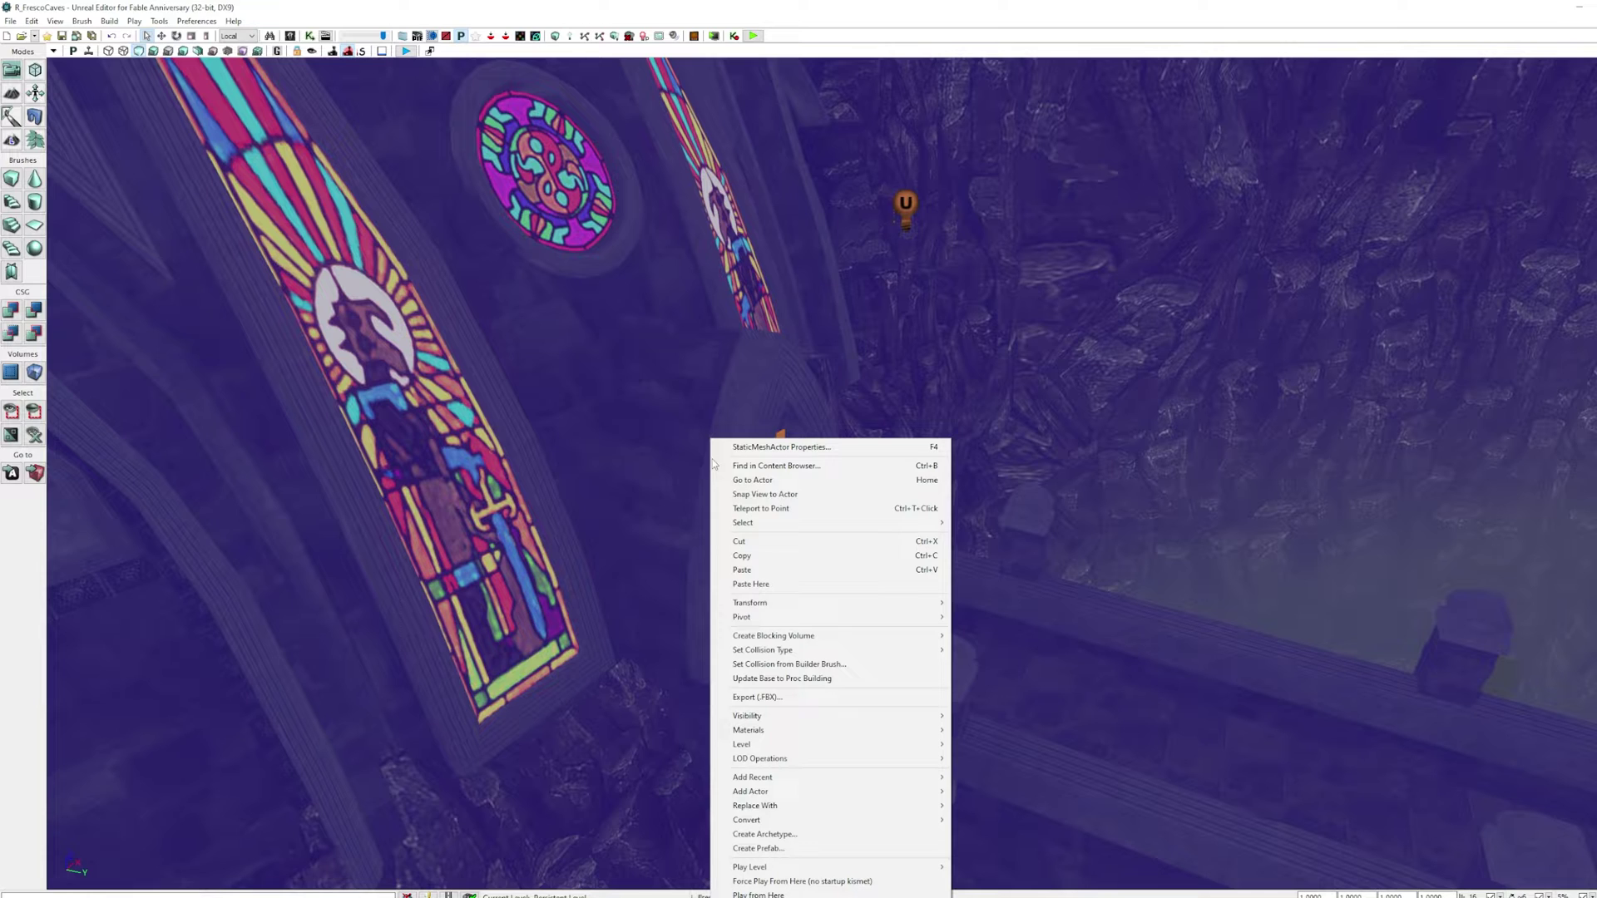
{"action": "mouse_move", "coordinate": [915, 523]}
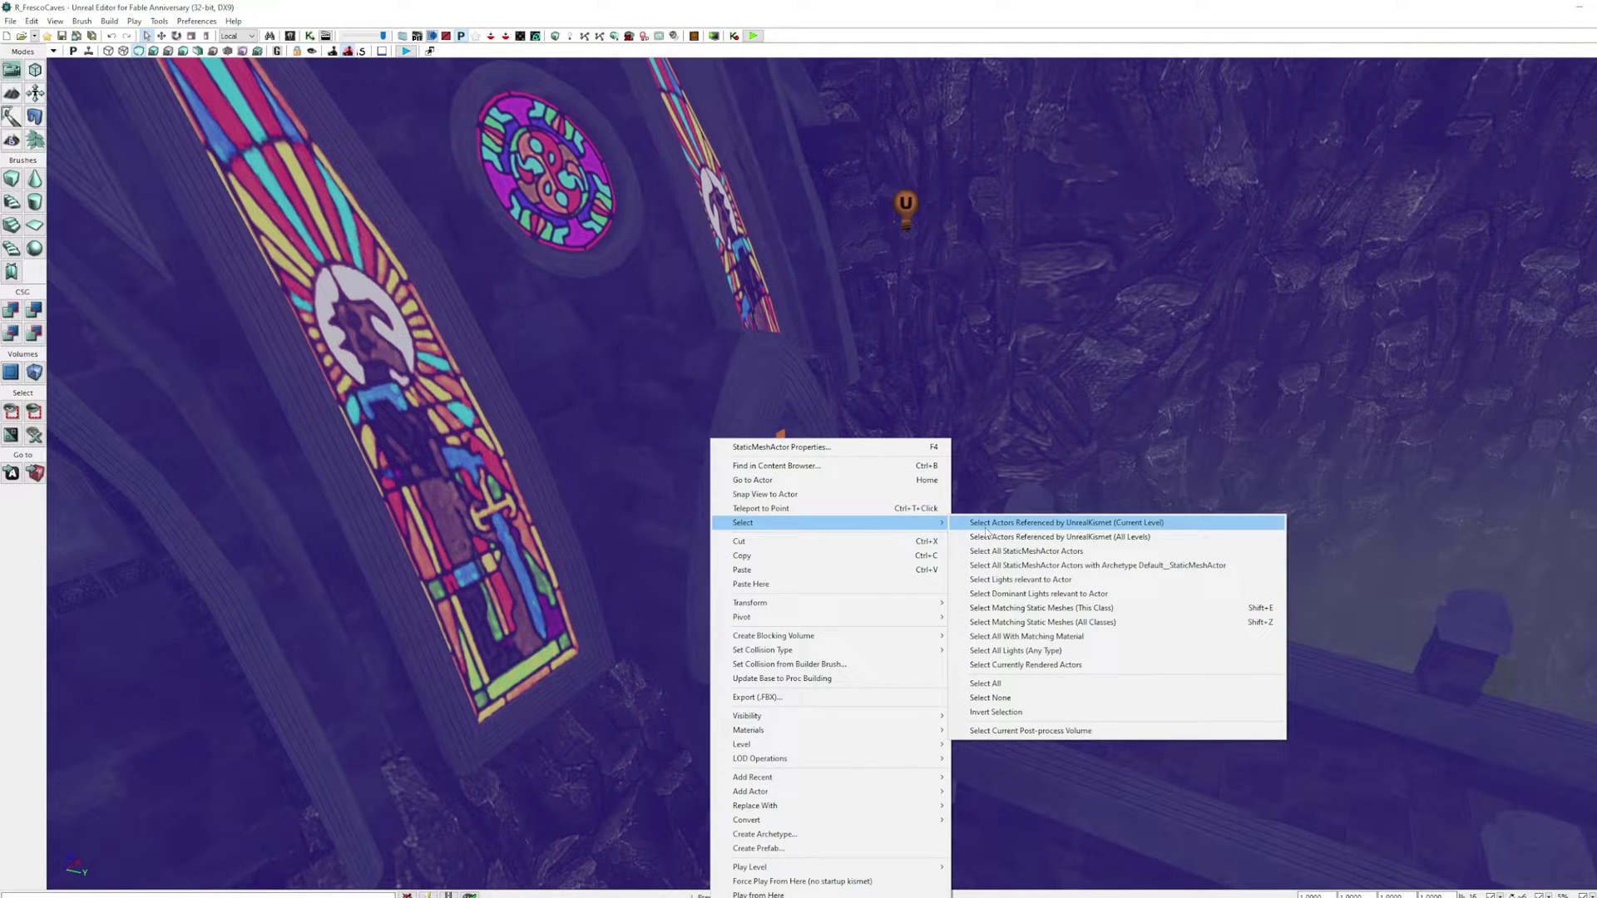
{"action": "left_click", "coordinate": [1073, 552]}
{"action": "key", "text": "F4"}
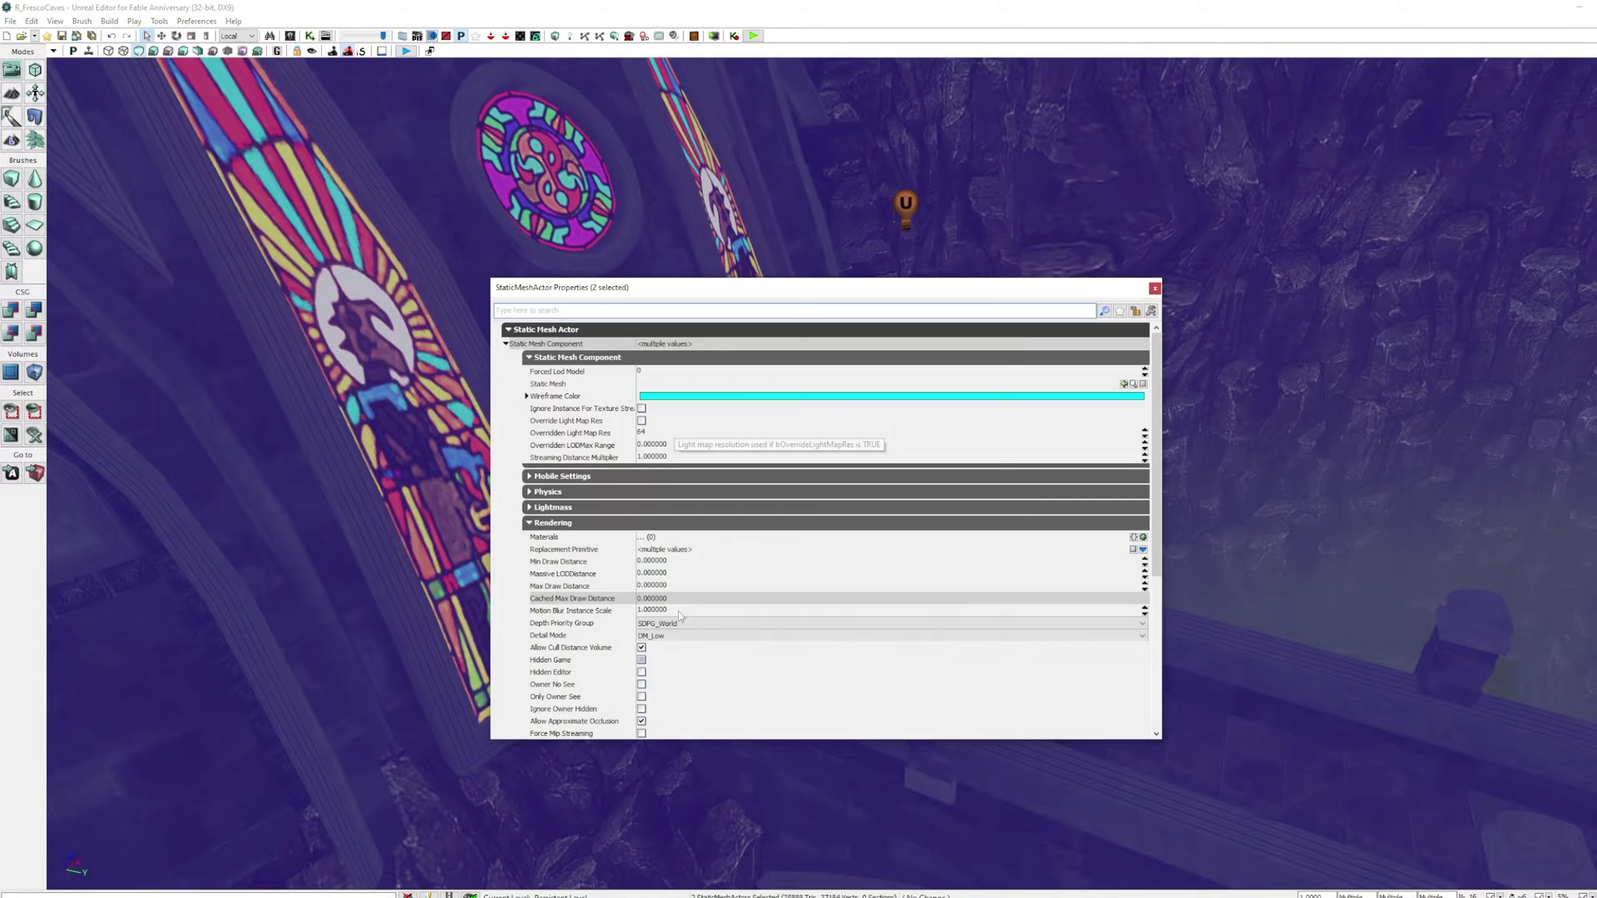
{"action": "left_click", "coordinate": [657, 458]}
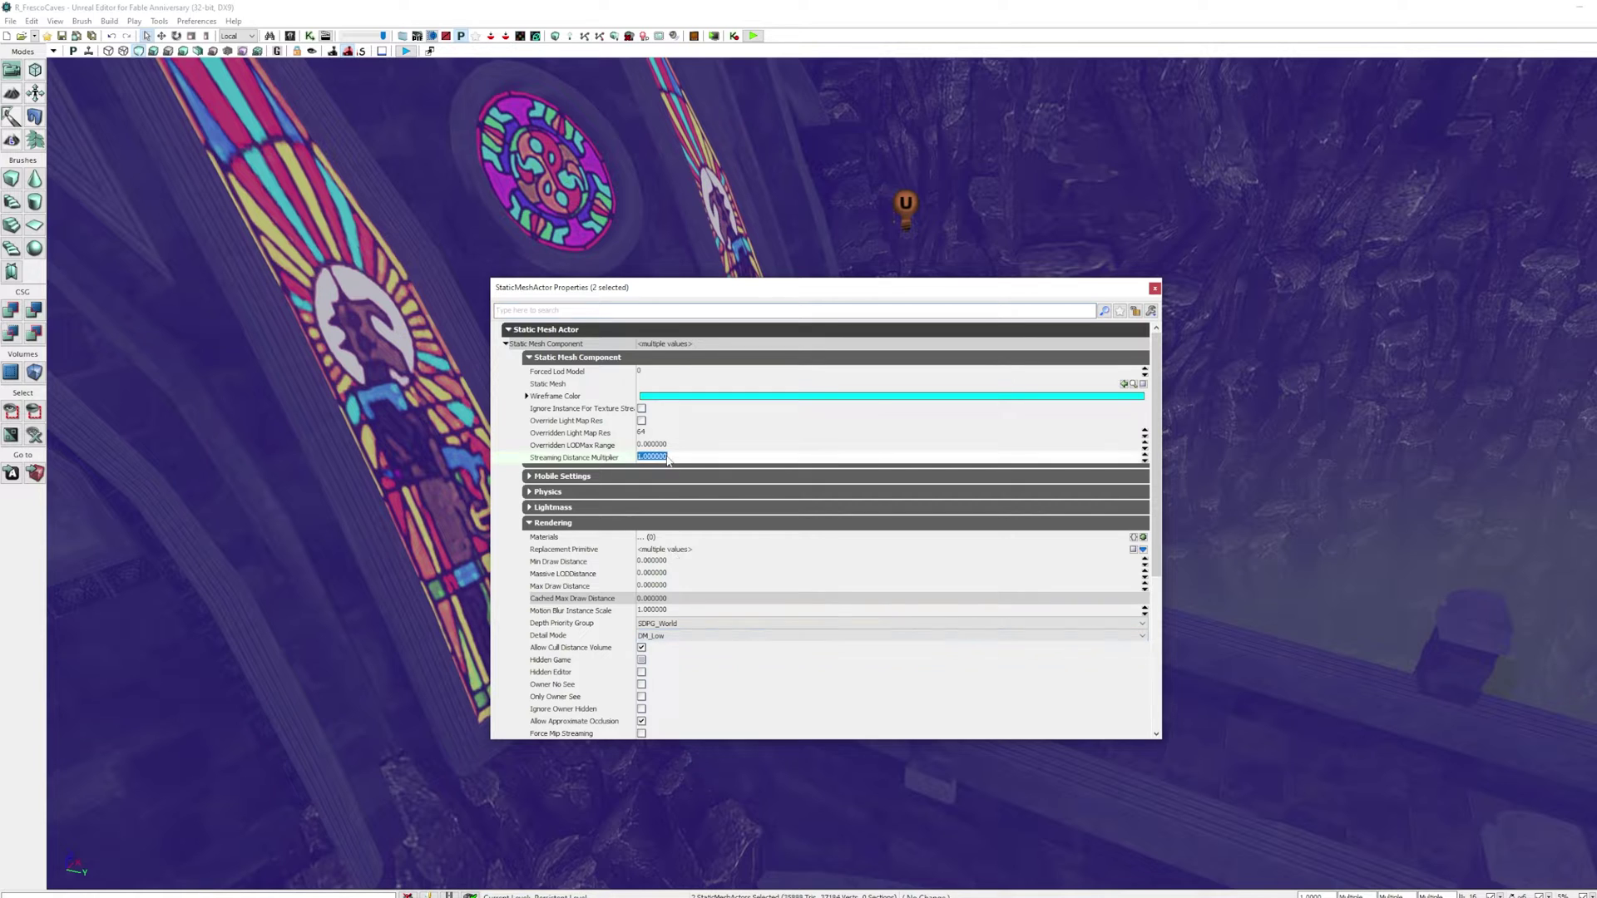
- Export only the selected cave meshes as R_FrescoCaves.obj into the FableAssets/Maps/FrescoCaves folder
{"action": "left_click", "coordinate": [8, 22]}
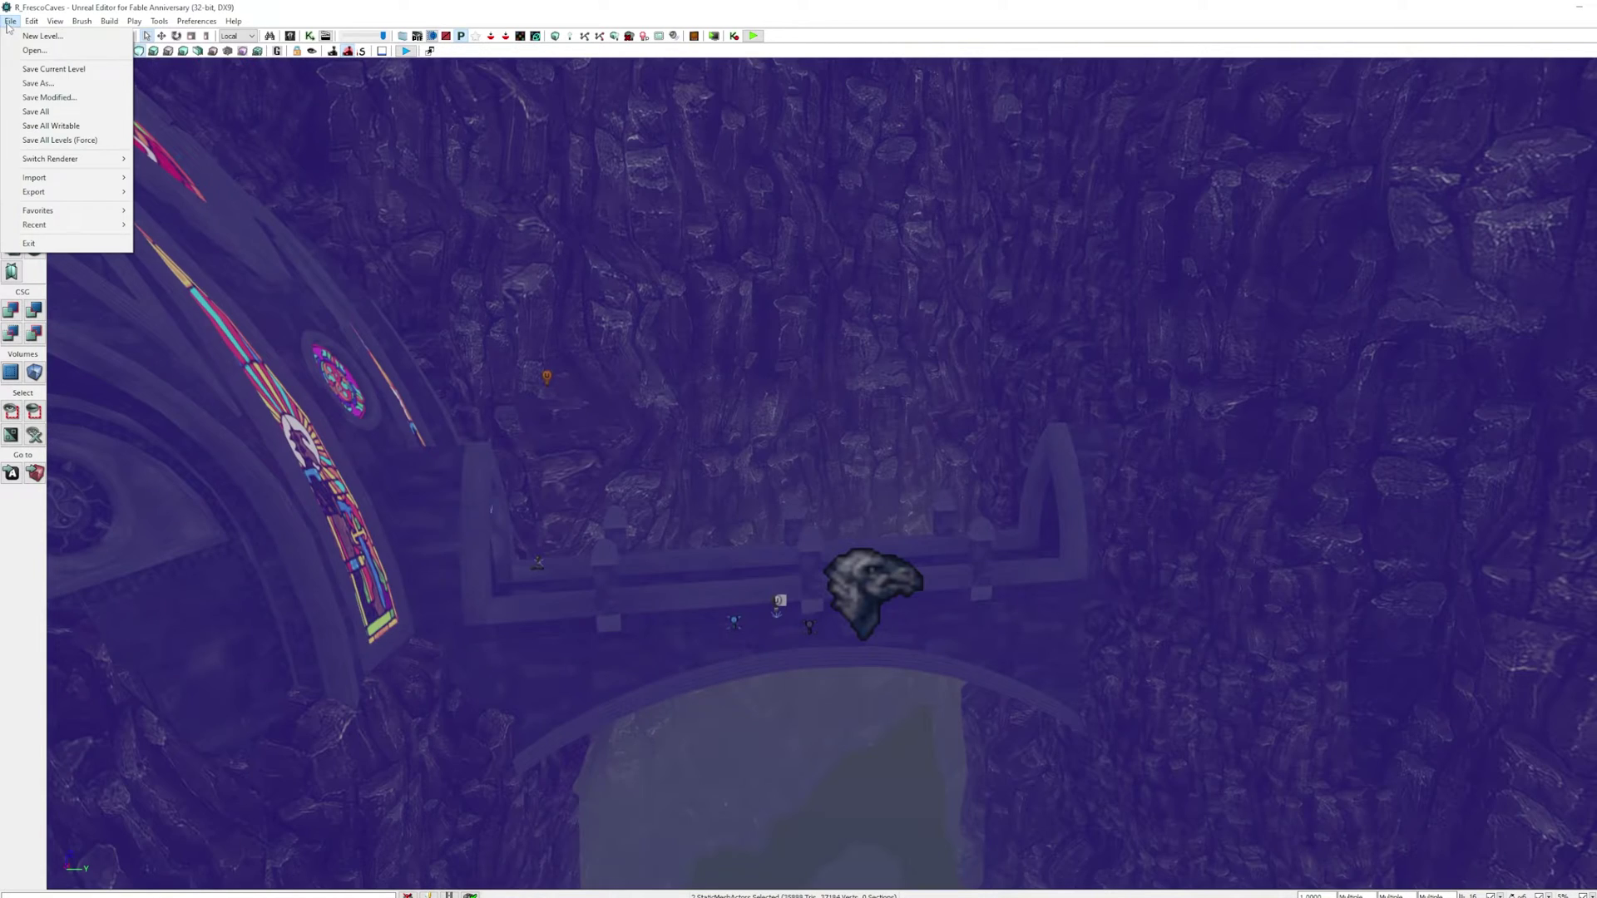
{"action": "mouse_move", "coordinate": [83, 191]}
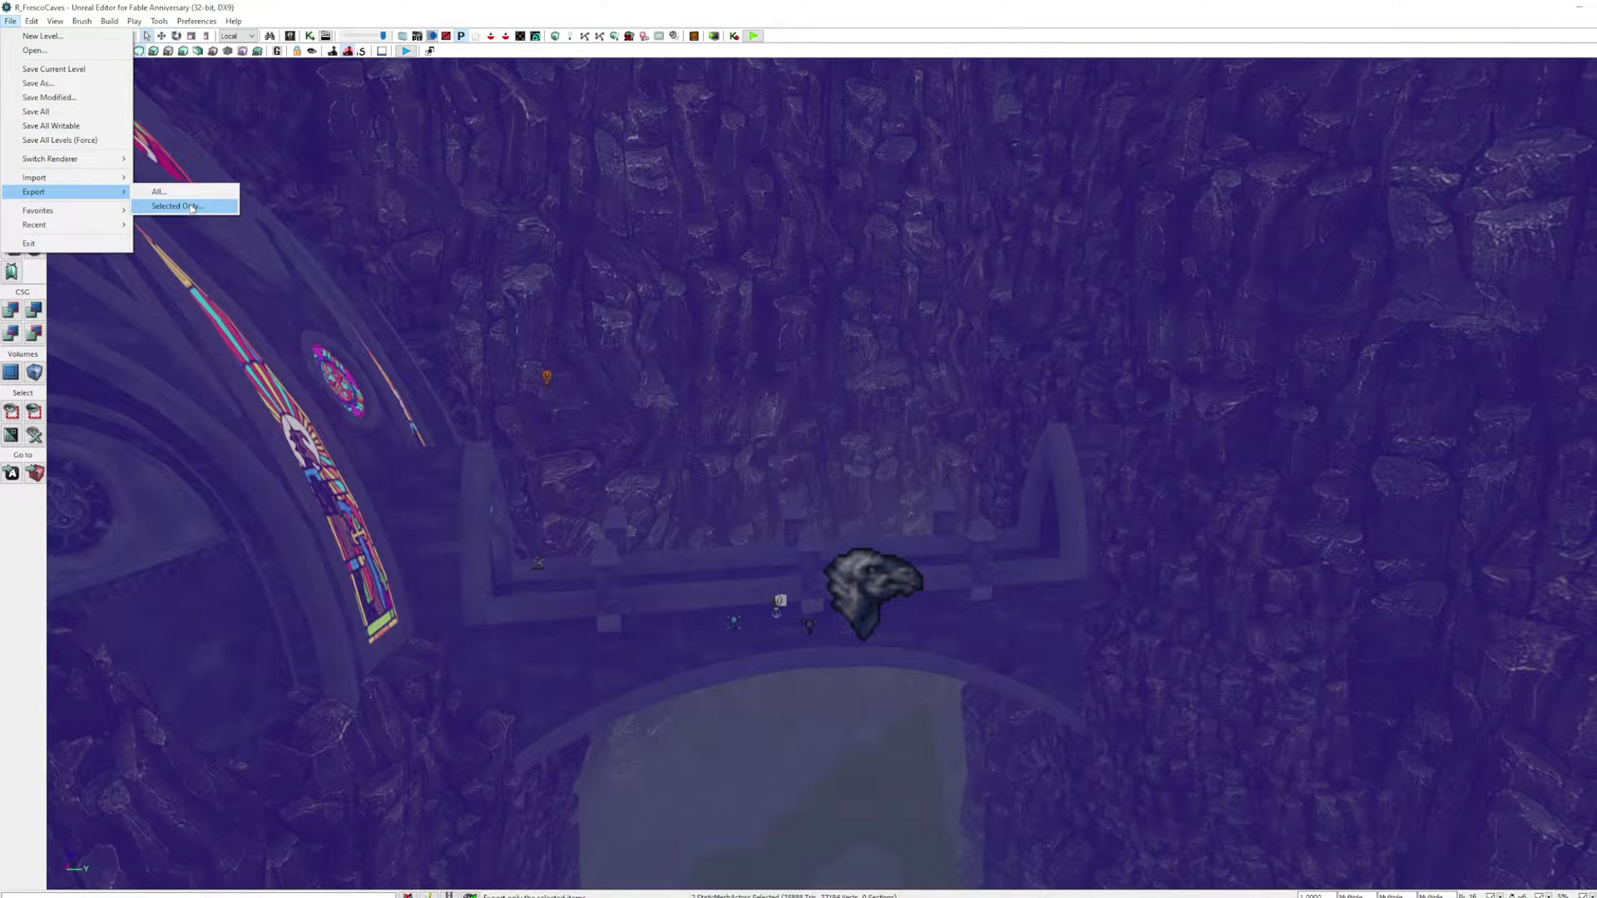
{"action": "left_click", "coordinate": [191, 207]}
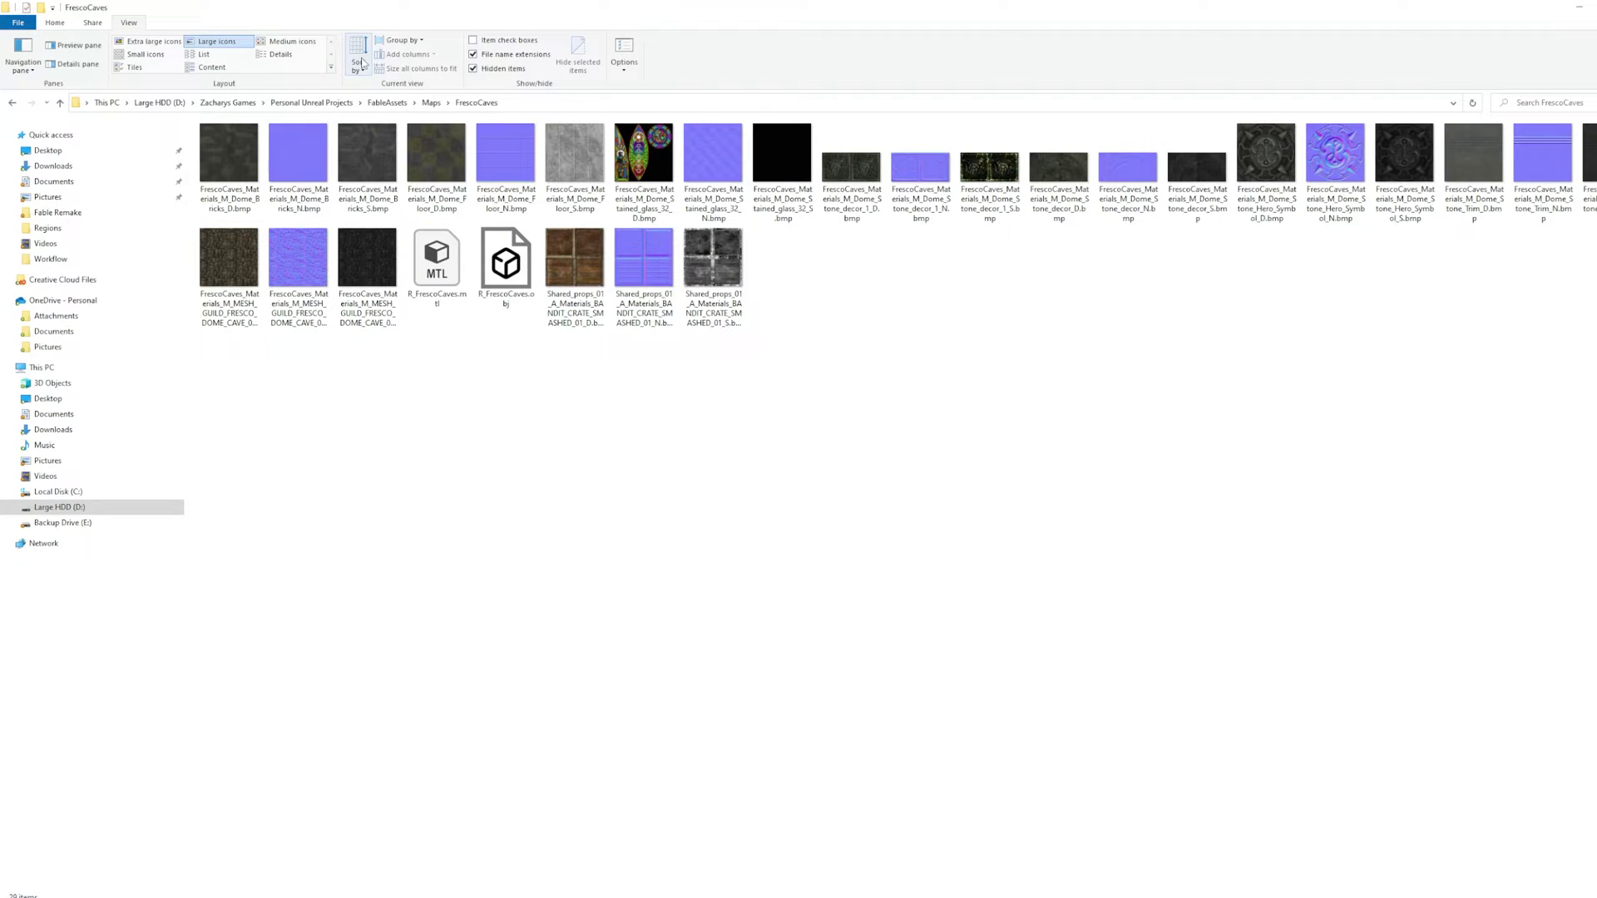
- Show the exported FrescoCaves files as extra large icons and save the R_FrescoCaves and L_FrescoCaves packages in the editor
{"action": "left_click", "coordinate": [148, 41]}
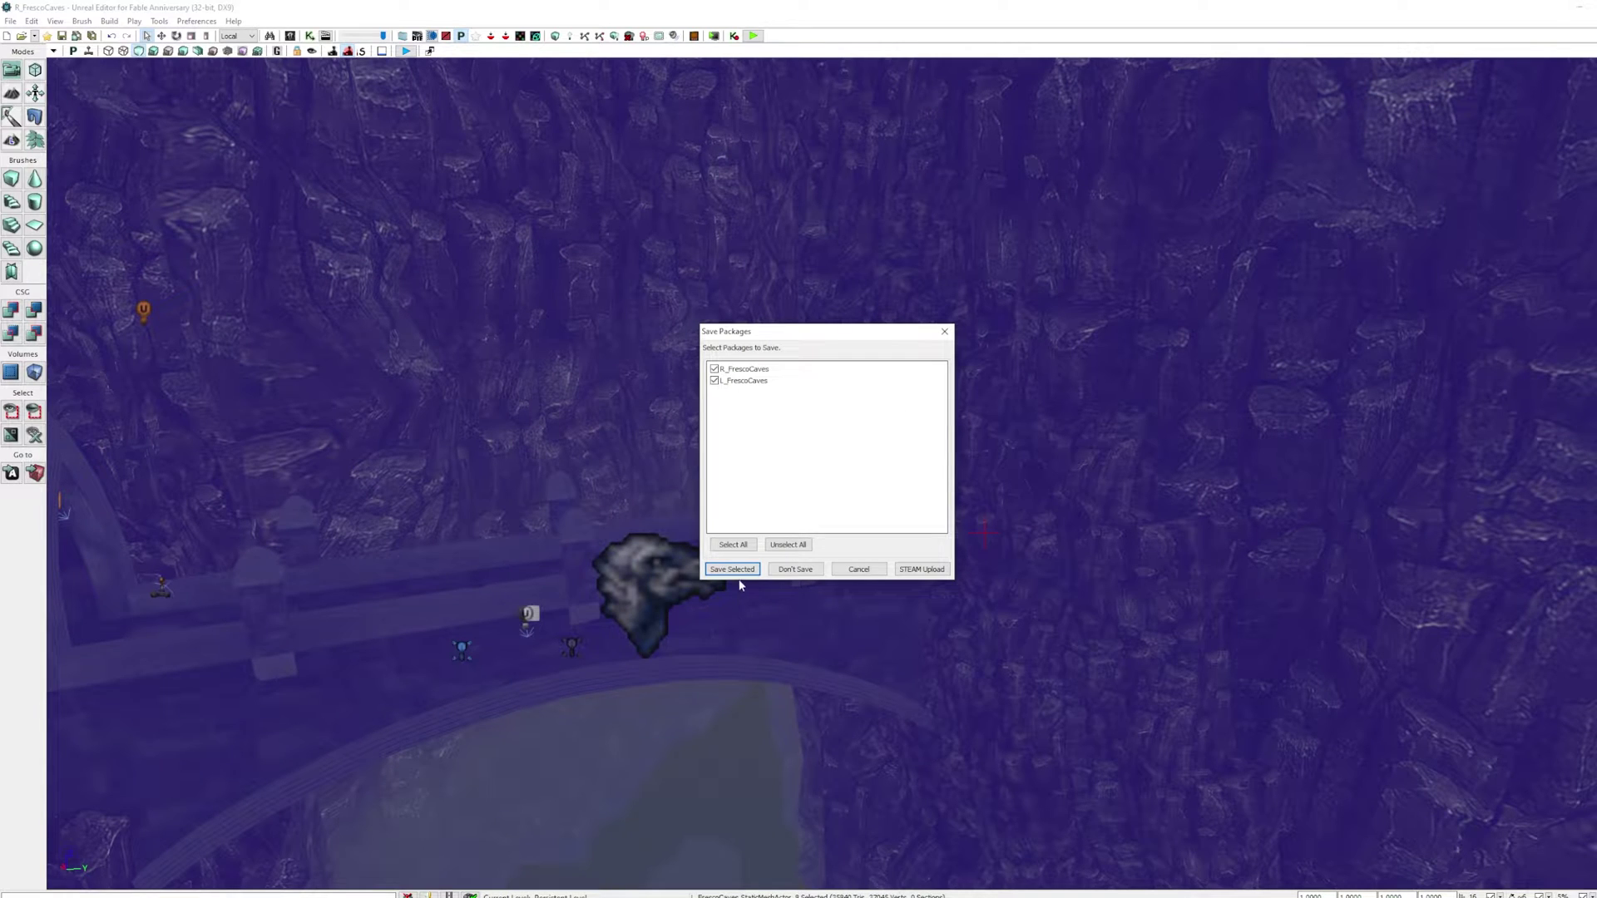
{"action": "left_click", "coordinate": [737, 572]}
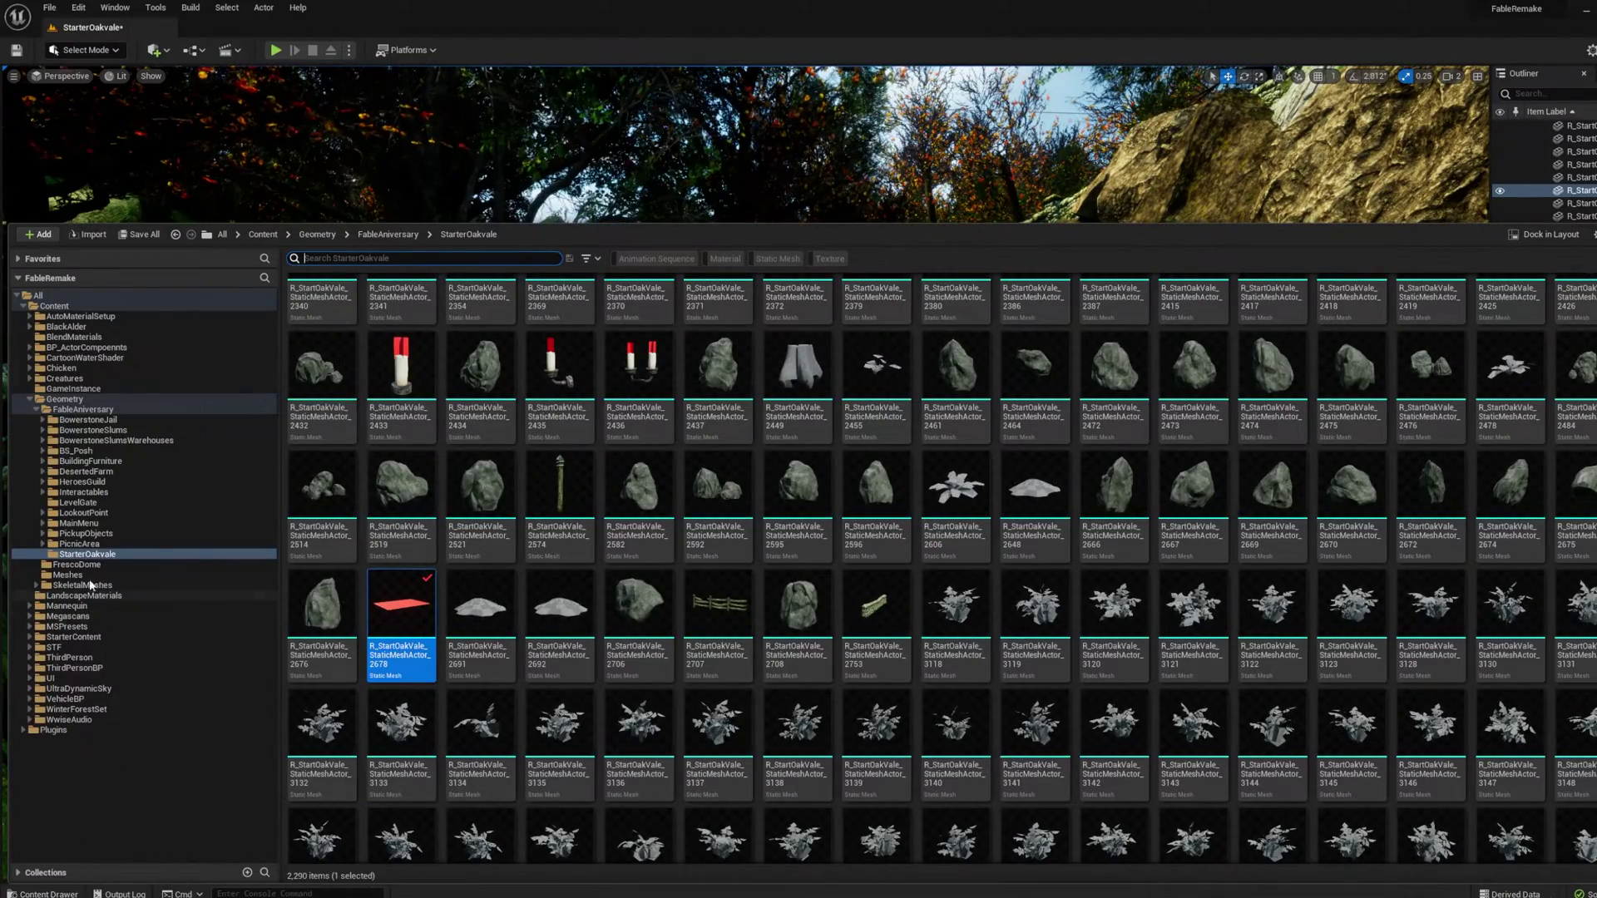
- Switch to the FableRemake project in Unreal Engine and open FullAlbionMap from ThirdPersonBP/Maps, saving the StarterOakvale level
{"action": "left_click", "coordinate": [75, 668]}
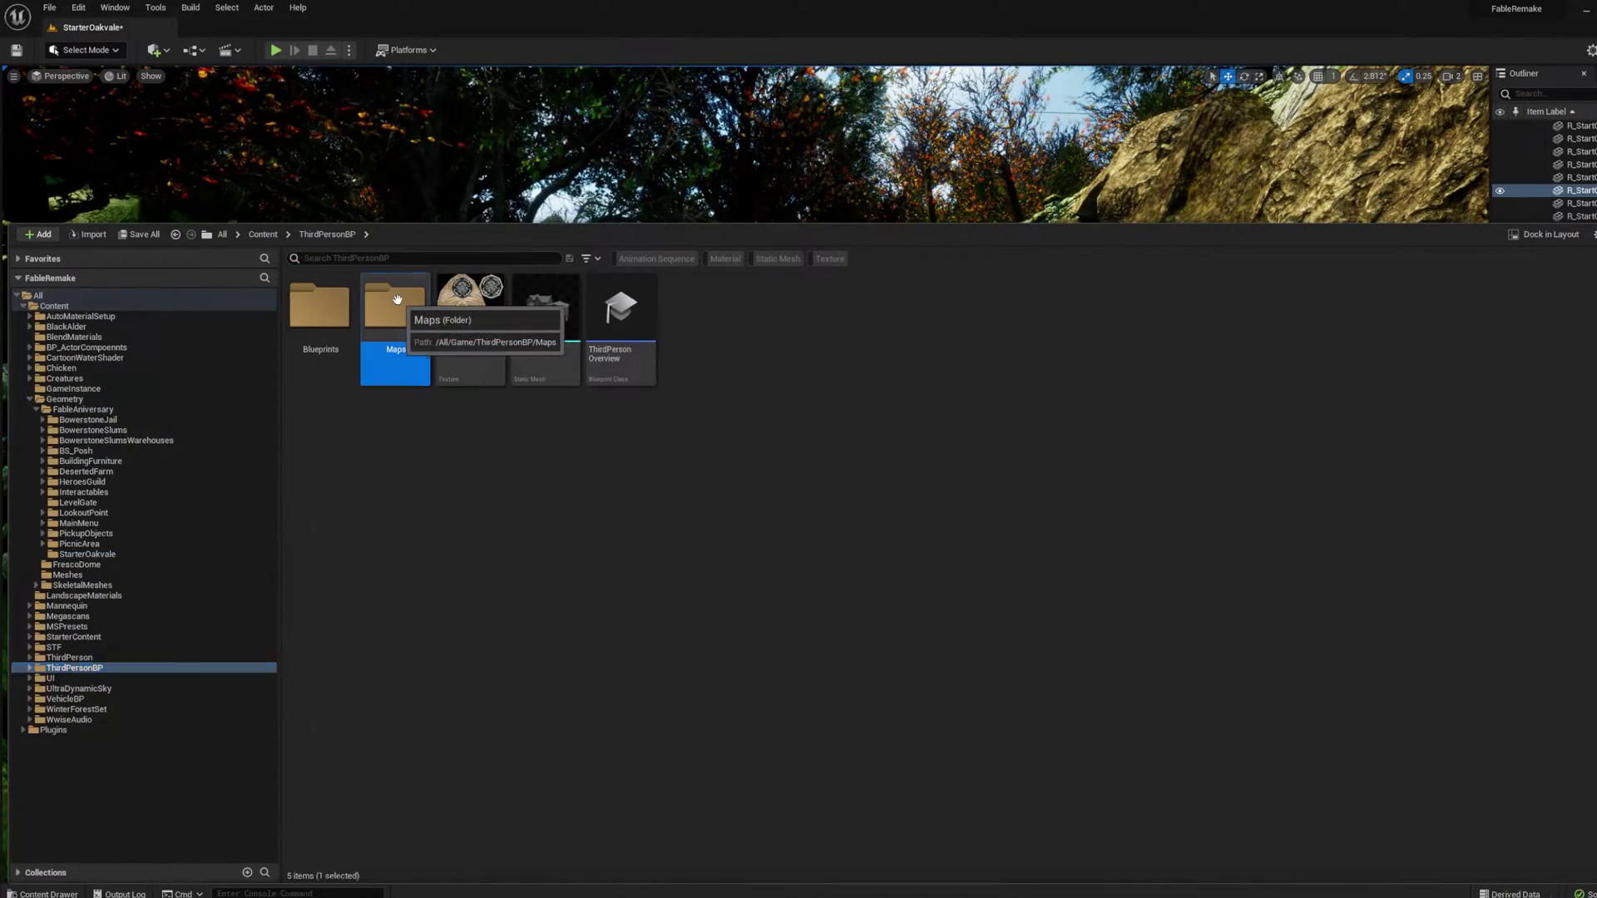
{"action": "double_click", "coordinate": [393, 312]}
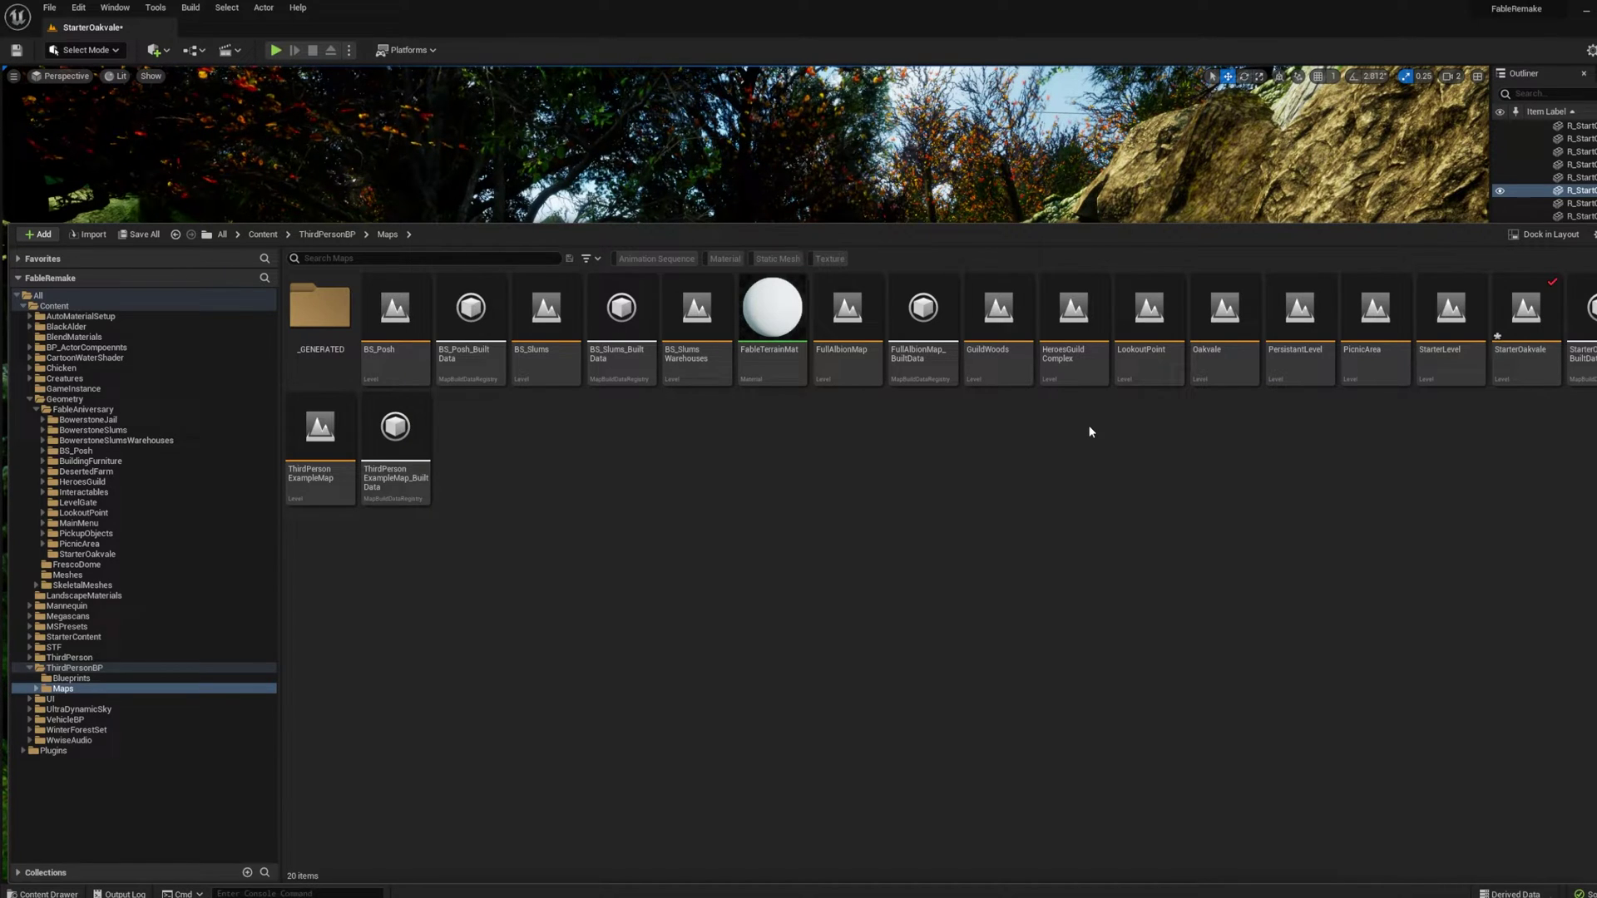
{"action": "double_click", "coordinate": [837, 321]}
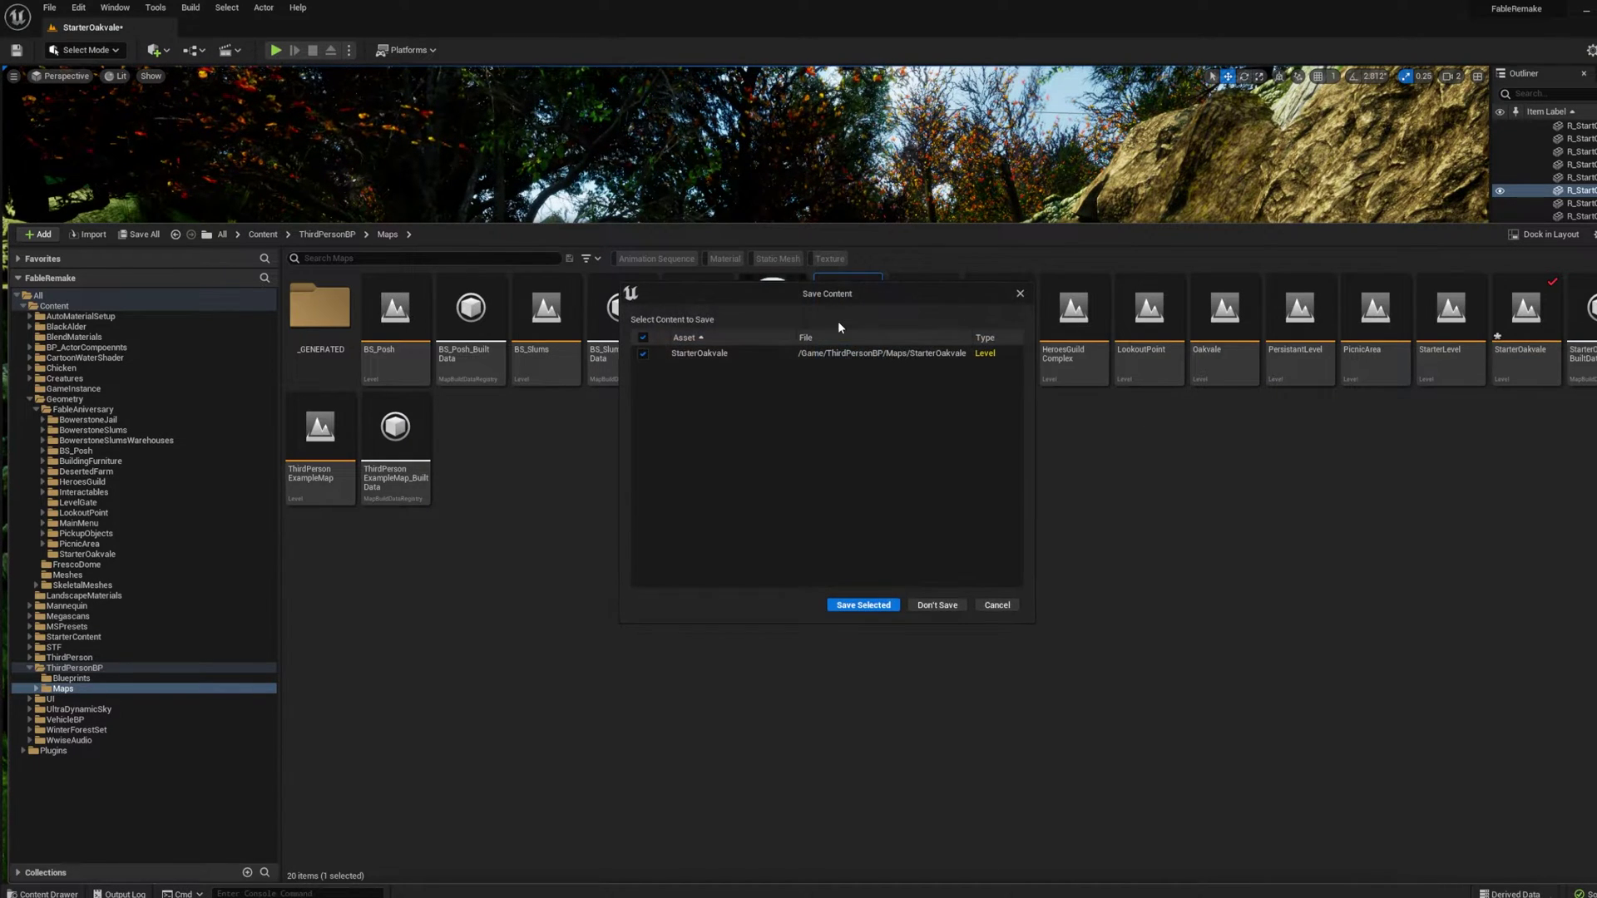
{"action": "left_click", "coordinate": [863, 605]}
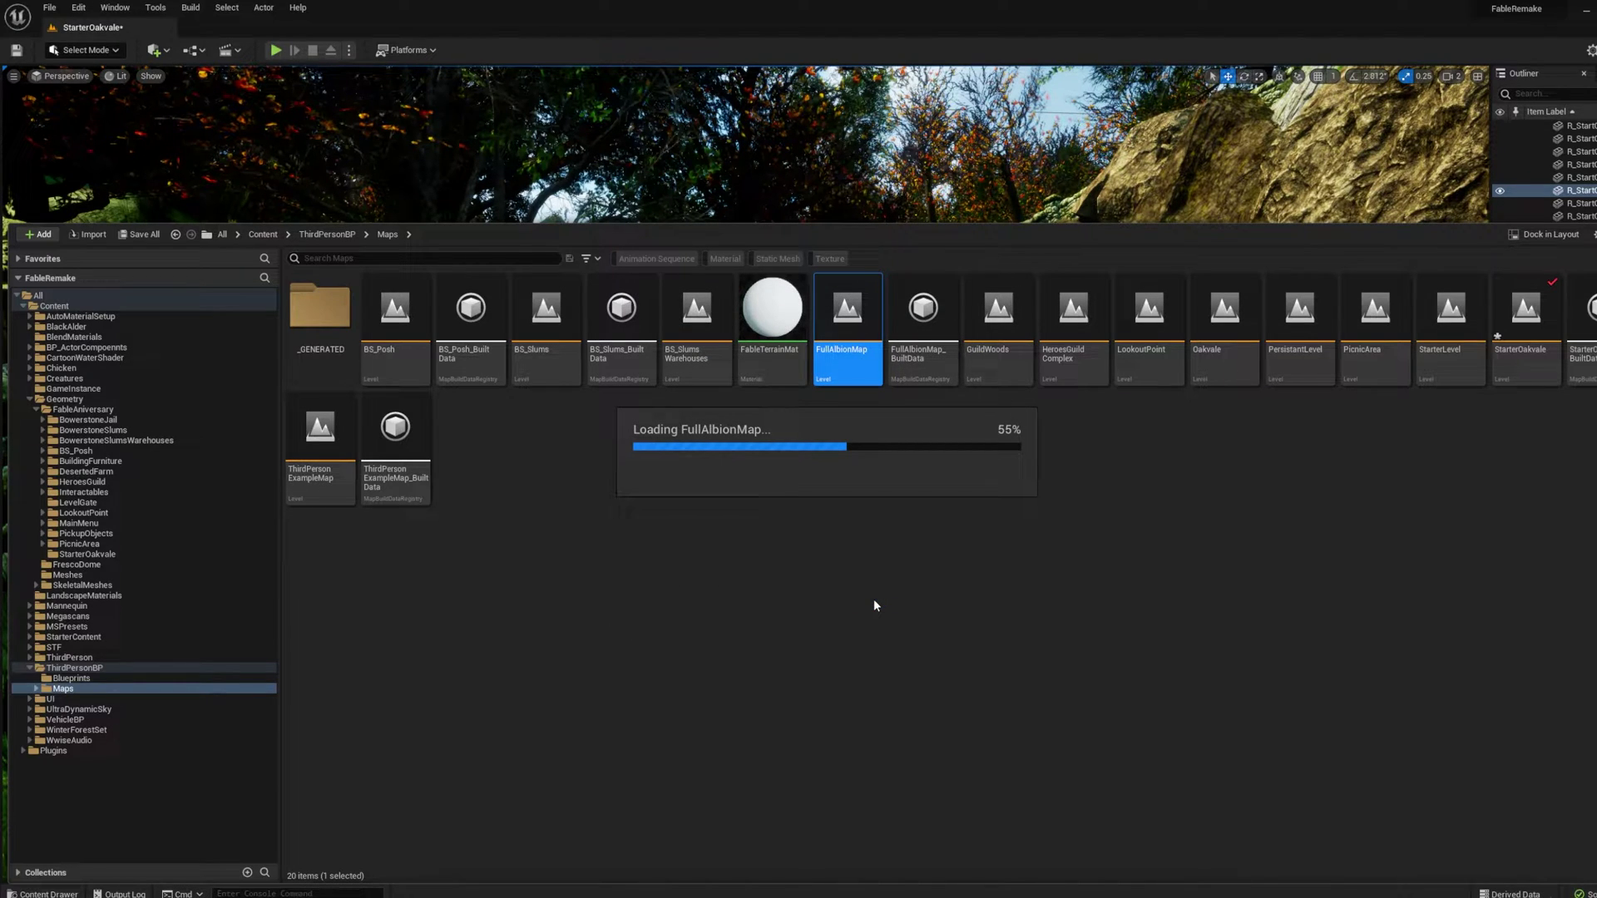
- Create FrescoDome and FrescoCaves folders inside Geometry/FableAniversary
{"action": "left_click", "coordinate": [51, 400]}
{"action": "left_click", "coordinate": [79, 409]}
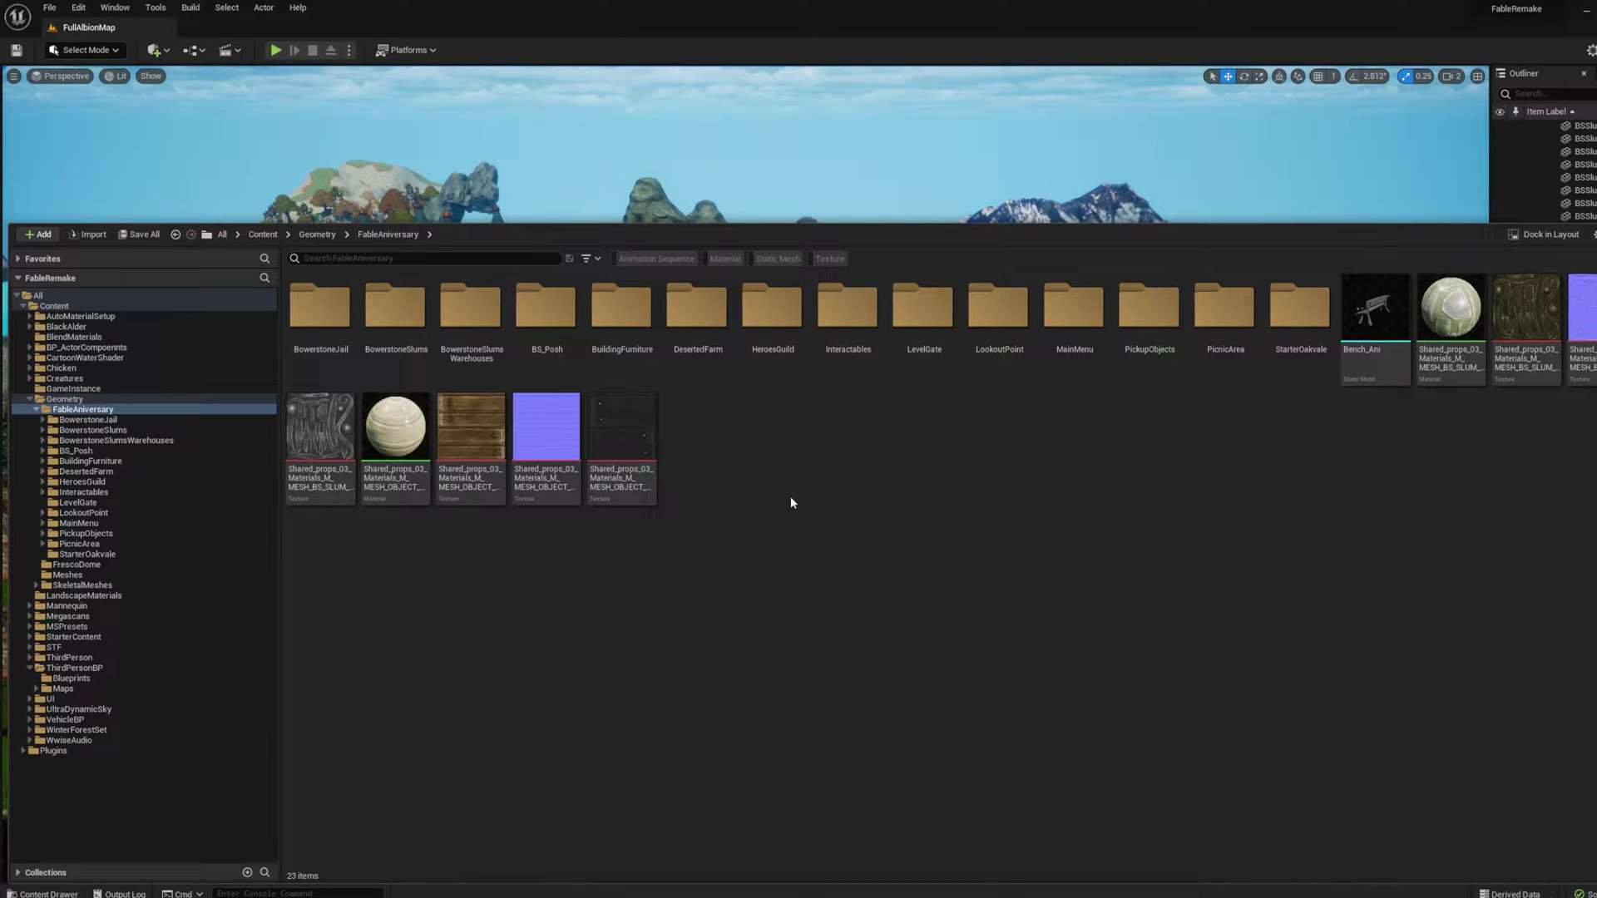
{"action": "right_click", "coordinate": [792, 474]}
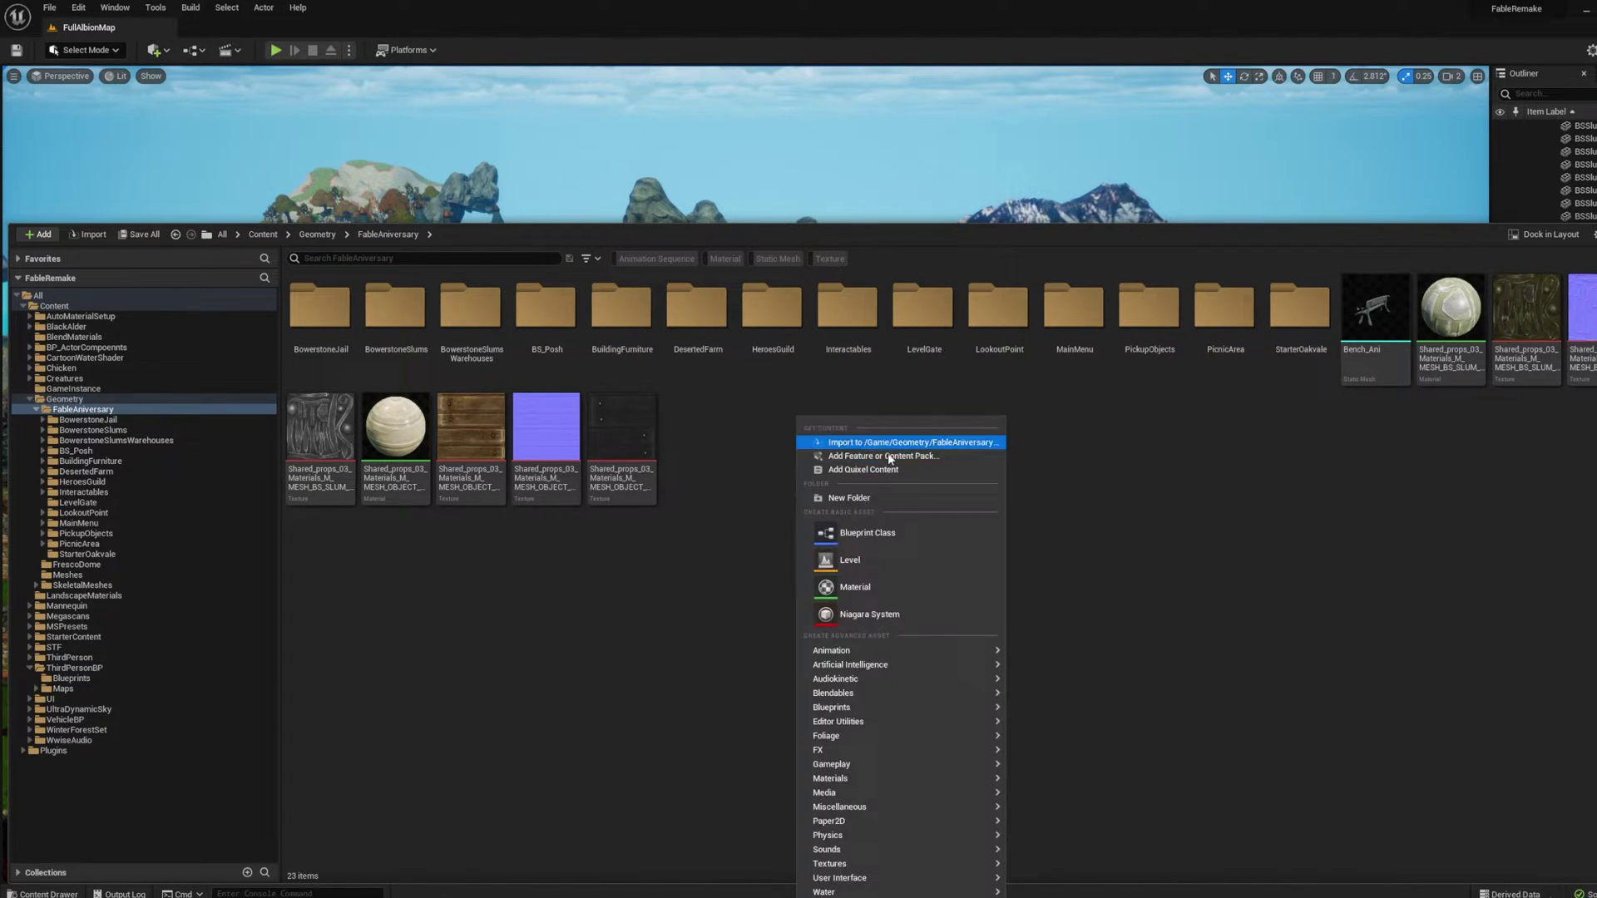
{"action": "left_click", "coordinate": [886, 499]}
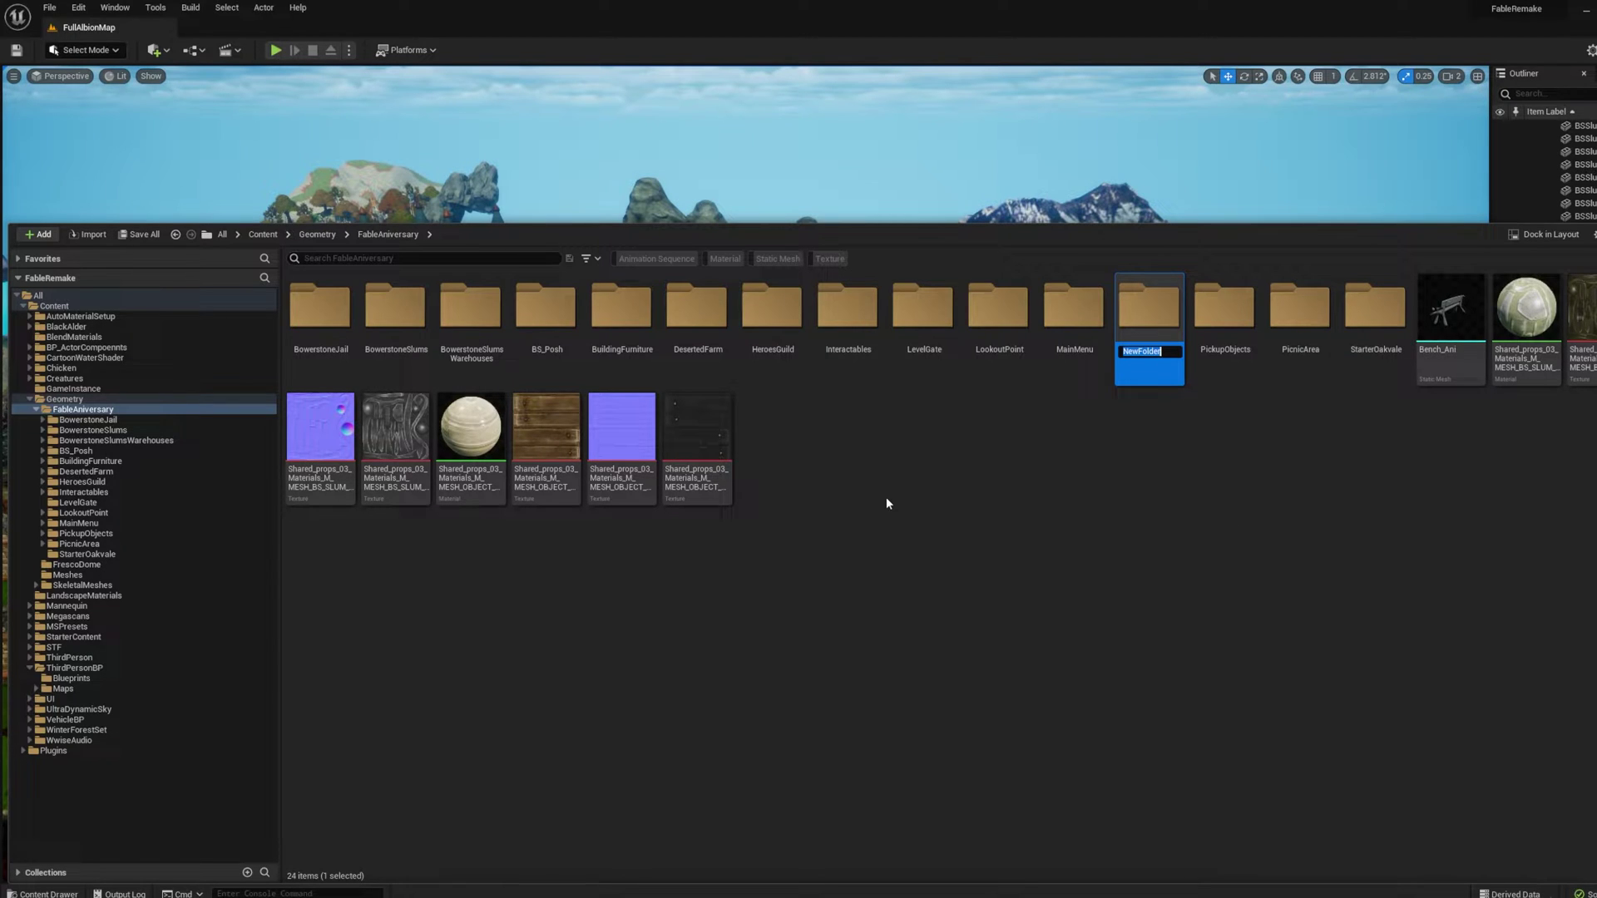
{"action": "type", "text": "FrescoCaves"}
{"action": "key", "text": "Return"}
{"action": "right_click", "coordinate": [844, 441]}
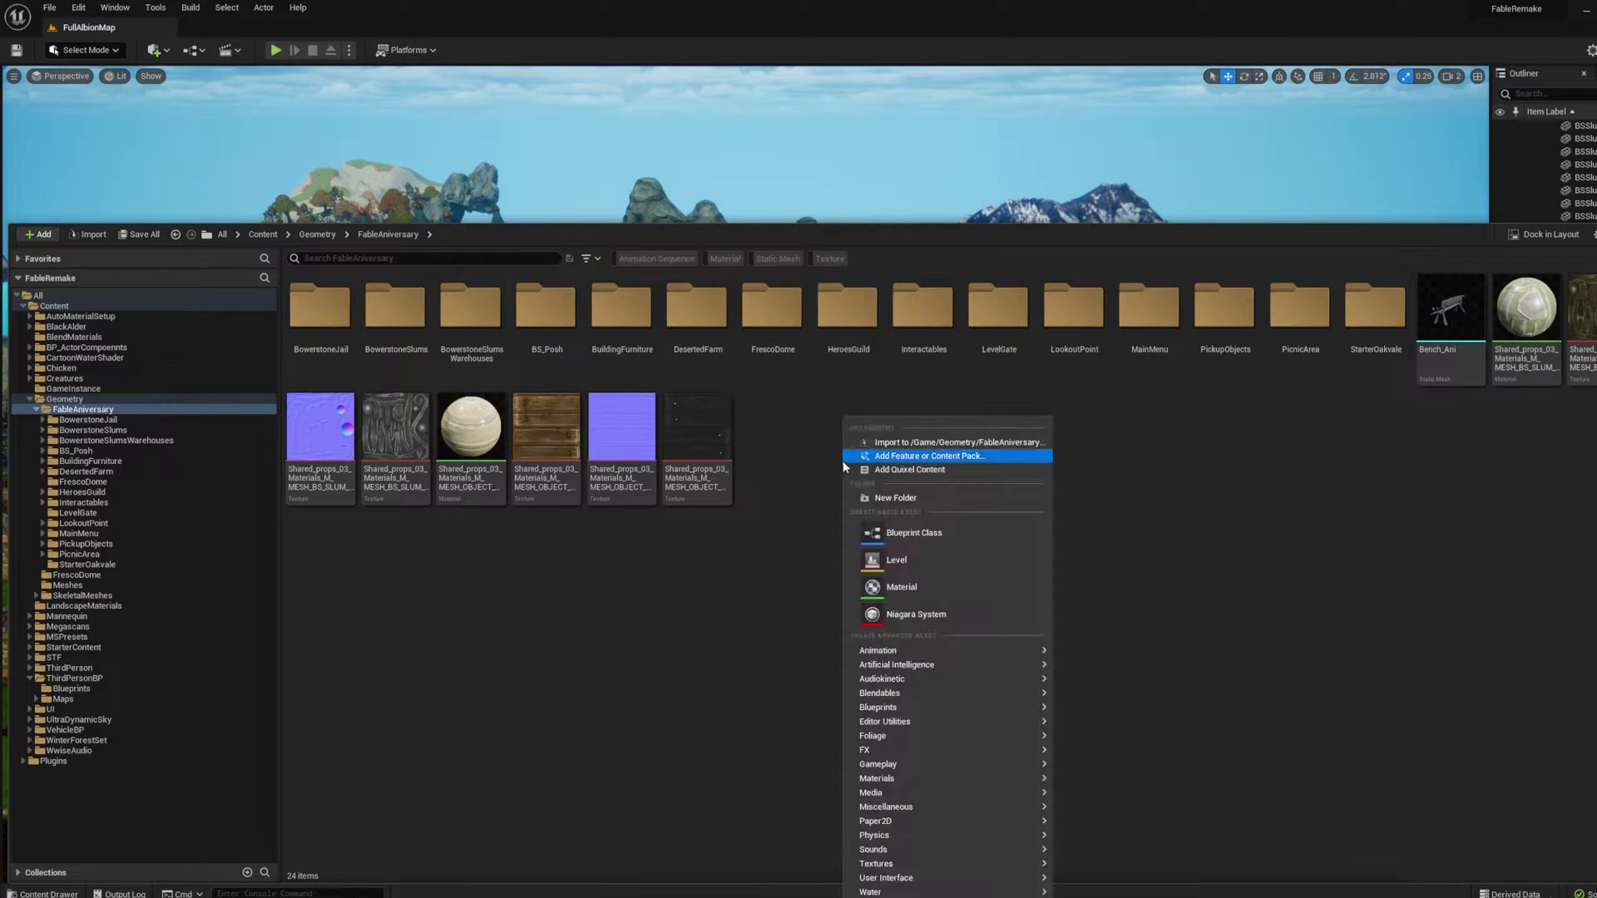
{"action": "key", "text": "Escape"}
{"action": "left_click", "coordinate": [924, 502]}
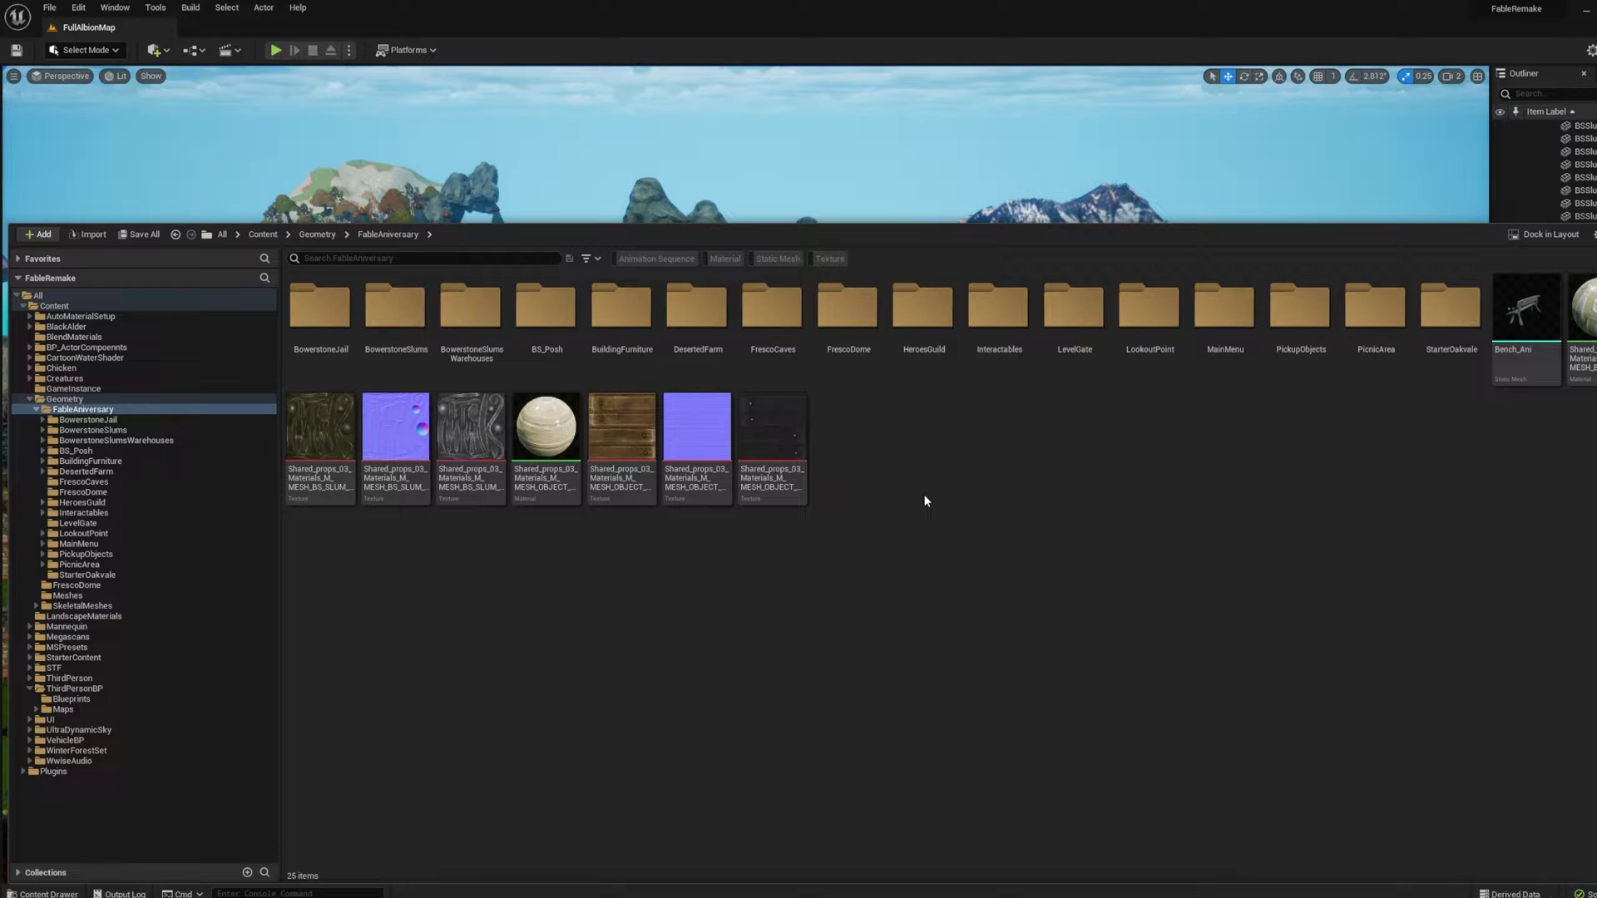
- Import every file from FableAssets/Maps/FrescoDome into the FrescoDome folder with a 90° X import rotation, overwriting existing assets and settings
{"action": "left_click_drag", "start_coordinate": [783, 323], "coordinate": [735, 324]}
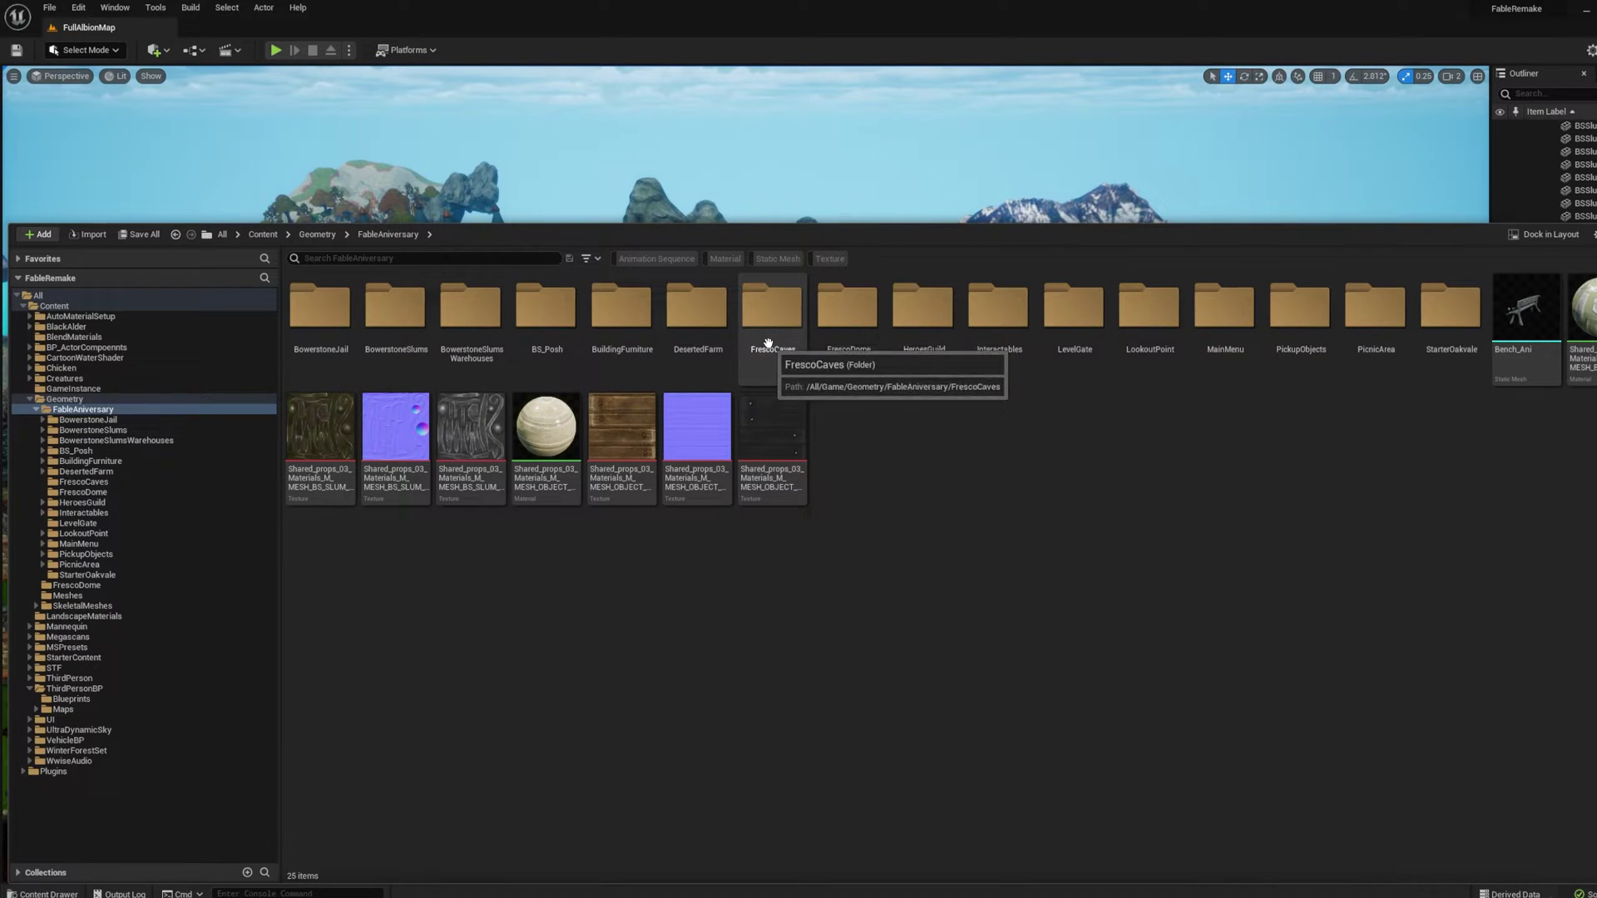
{"action": "left_click", "coordinate": [846, 339]}
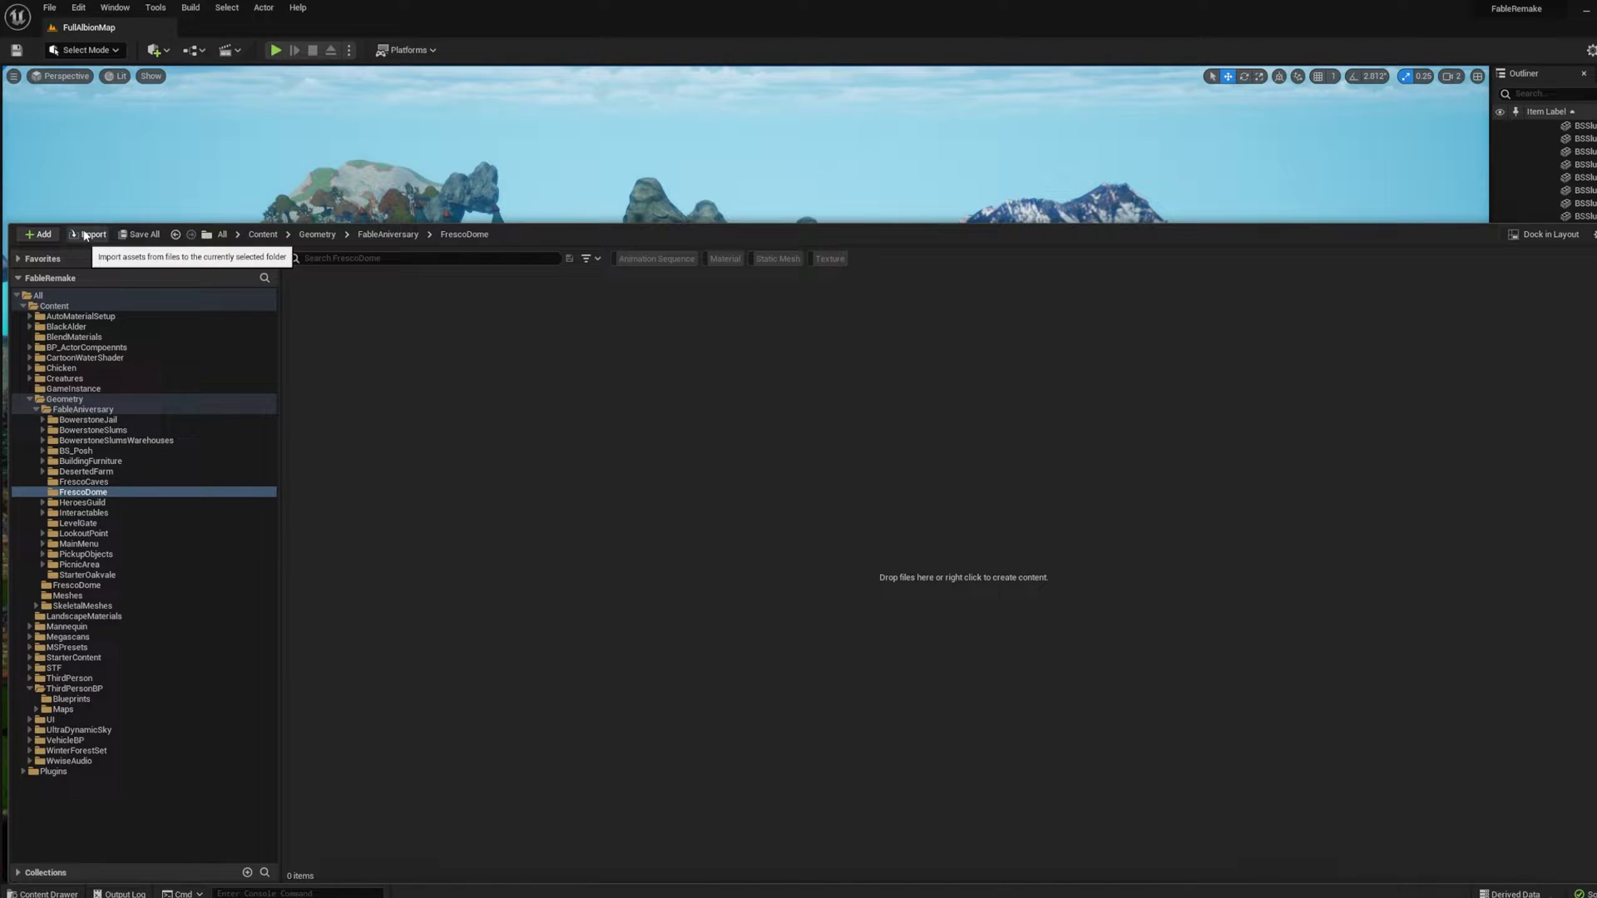
{"action": "left_click", "coordinate": [87, 234]}
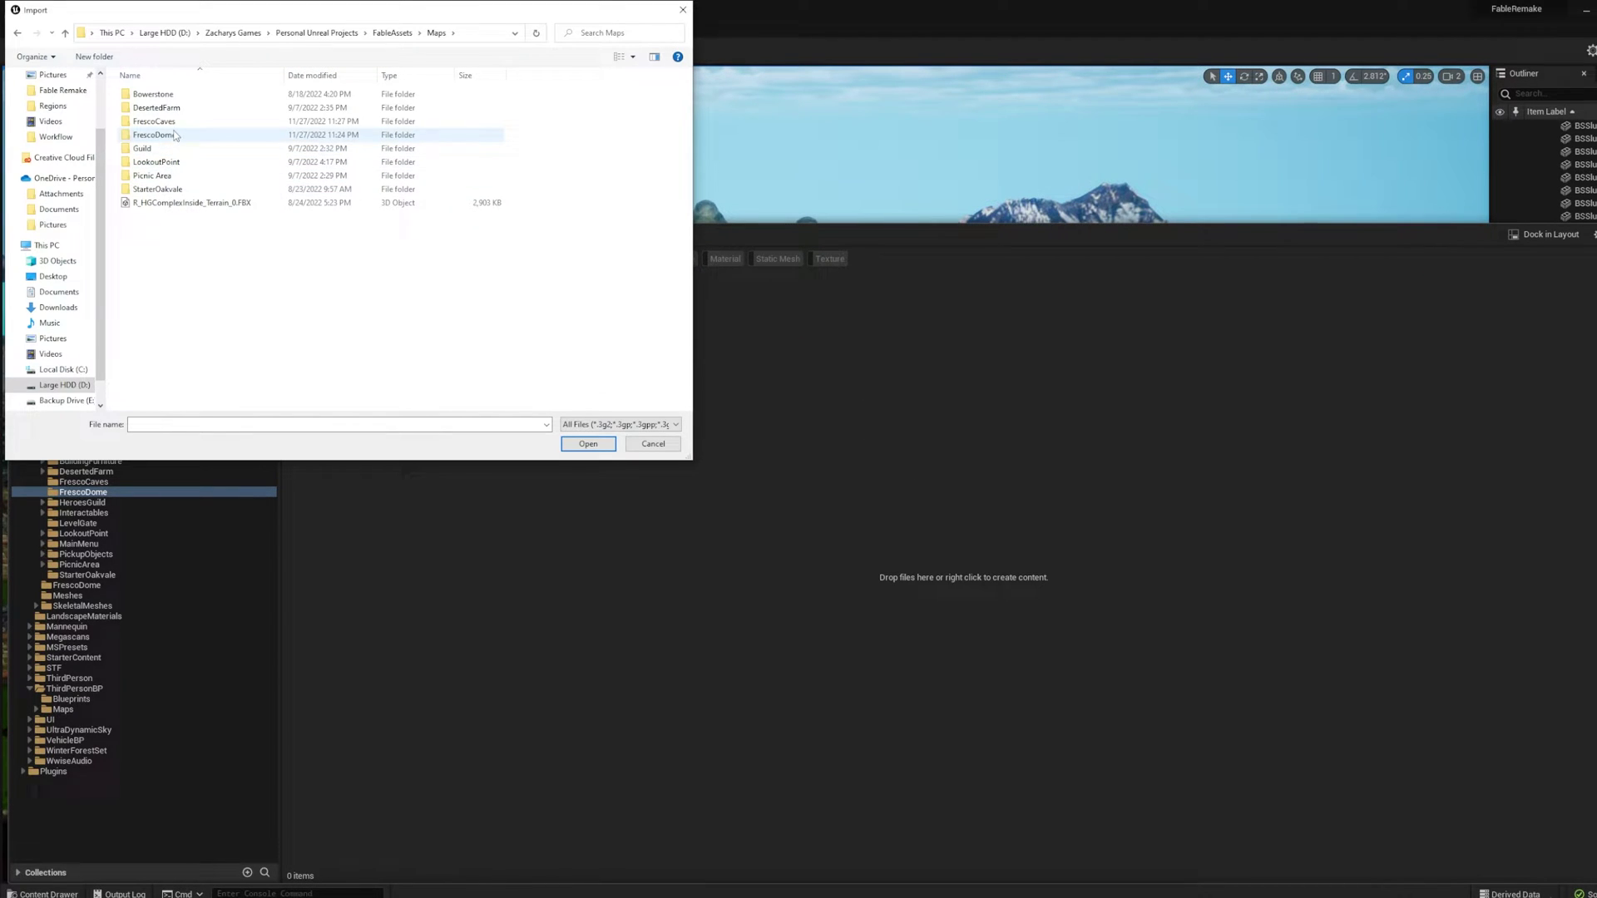
{"action": "double_click", "coordinate": [154, 135]}
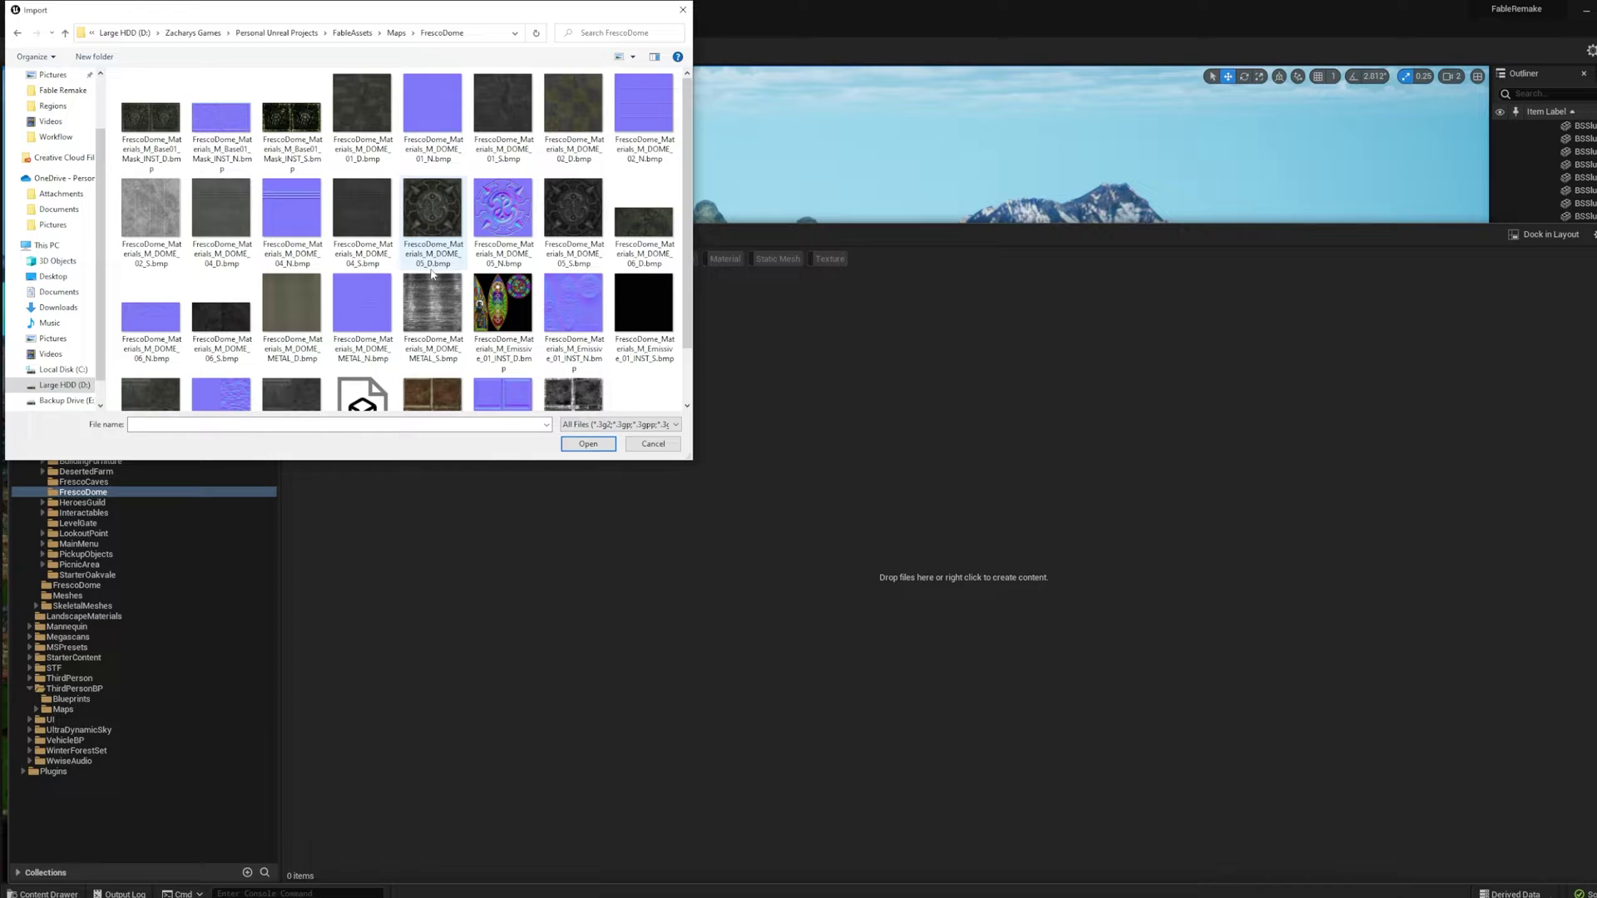
{"action": "key", "text": "ctrl+a"}
{"action": "scroll", "coordinate": [465, 303], "scroll_direction": "down", "scroll_amount": 2}
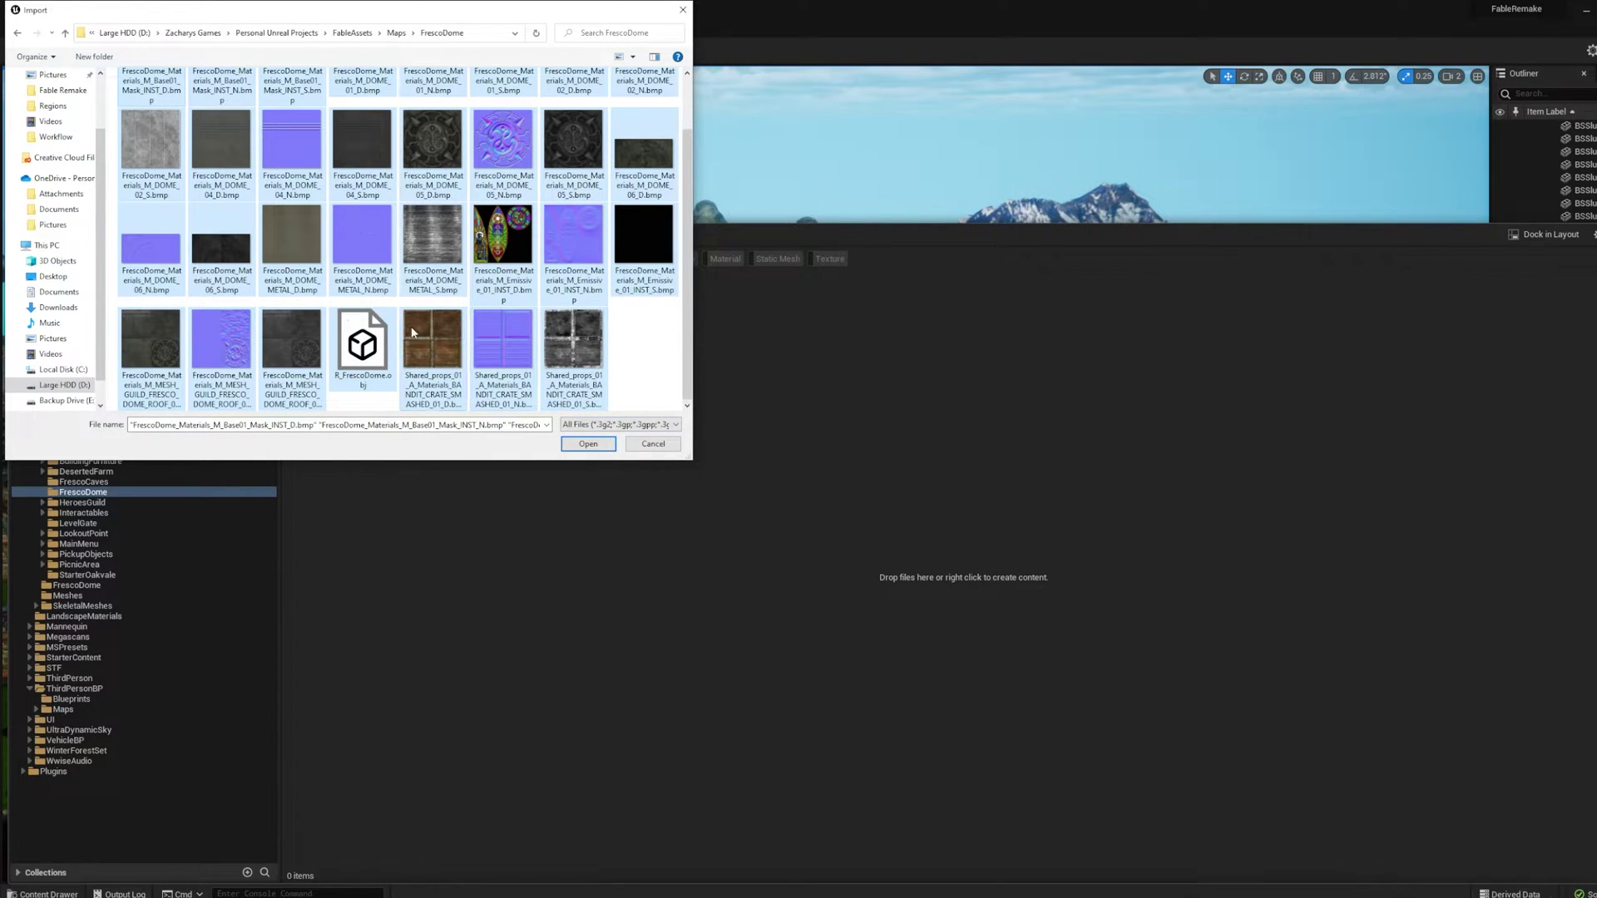
{"action": "scroll", "coordinate": [396, 348], "scroll_direction": "up", "scroll_amount": 1}
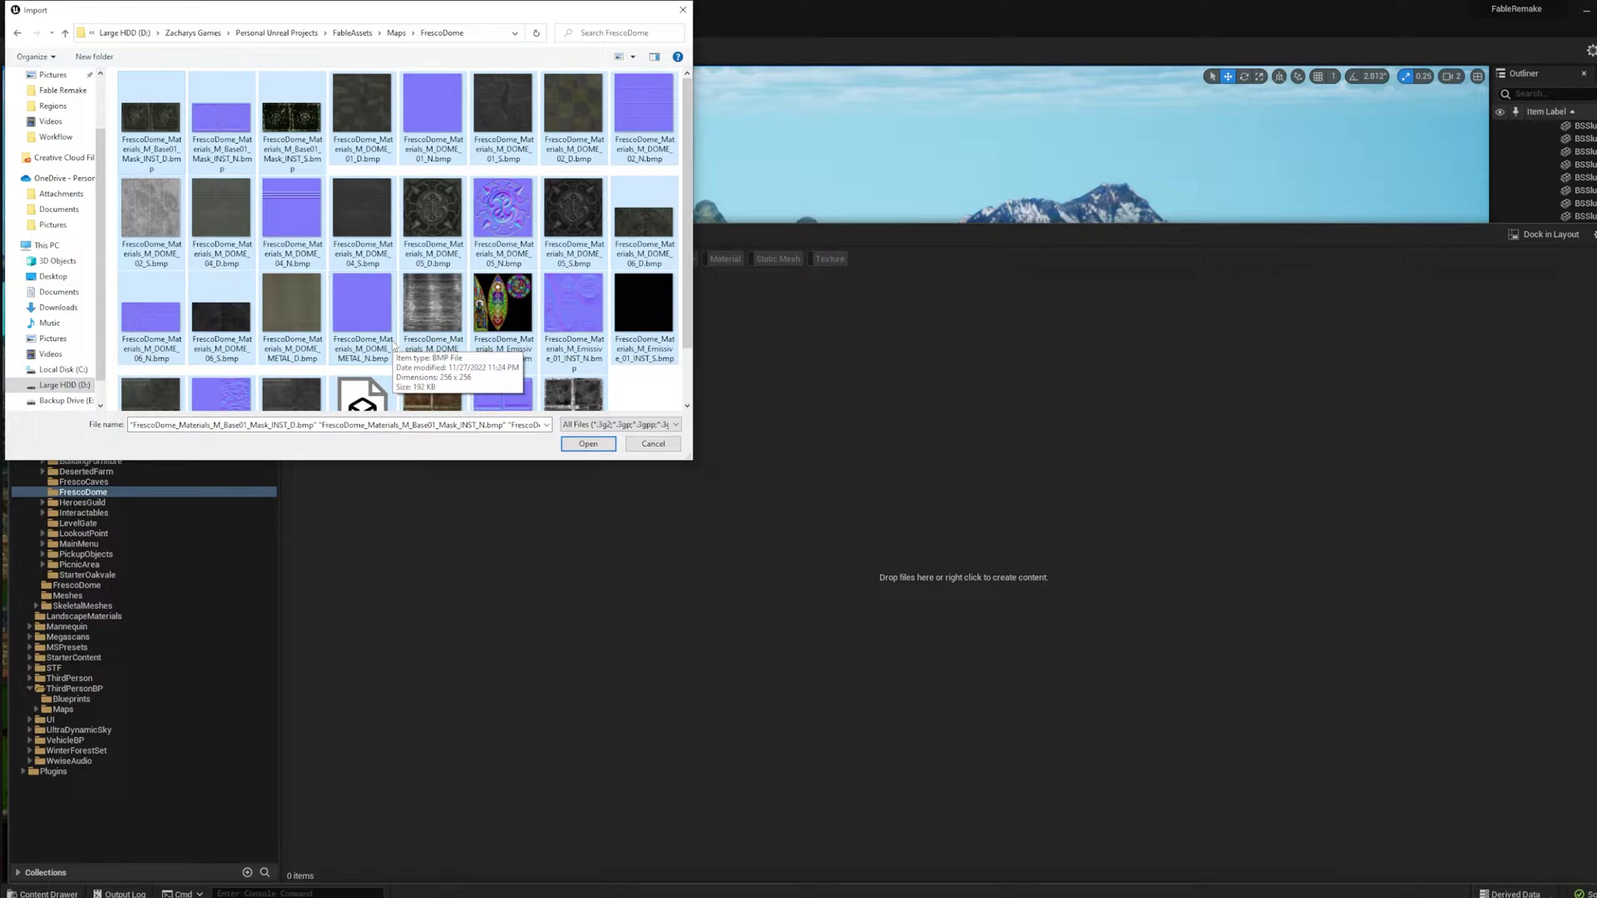
{"action": "left_click", "coordinate": [588, 443]}
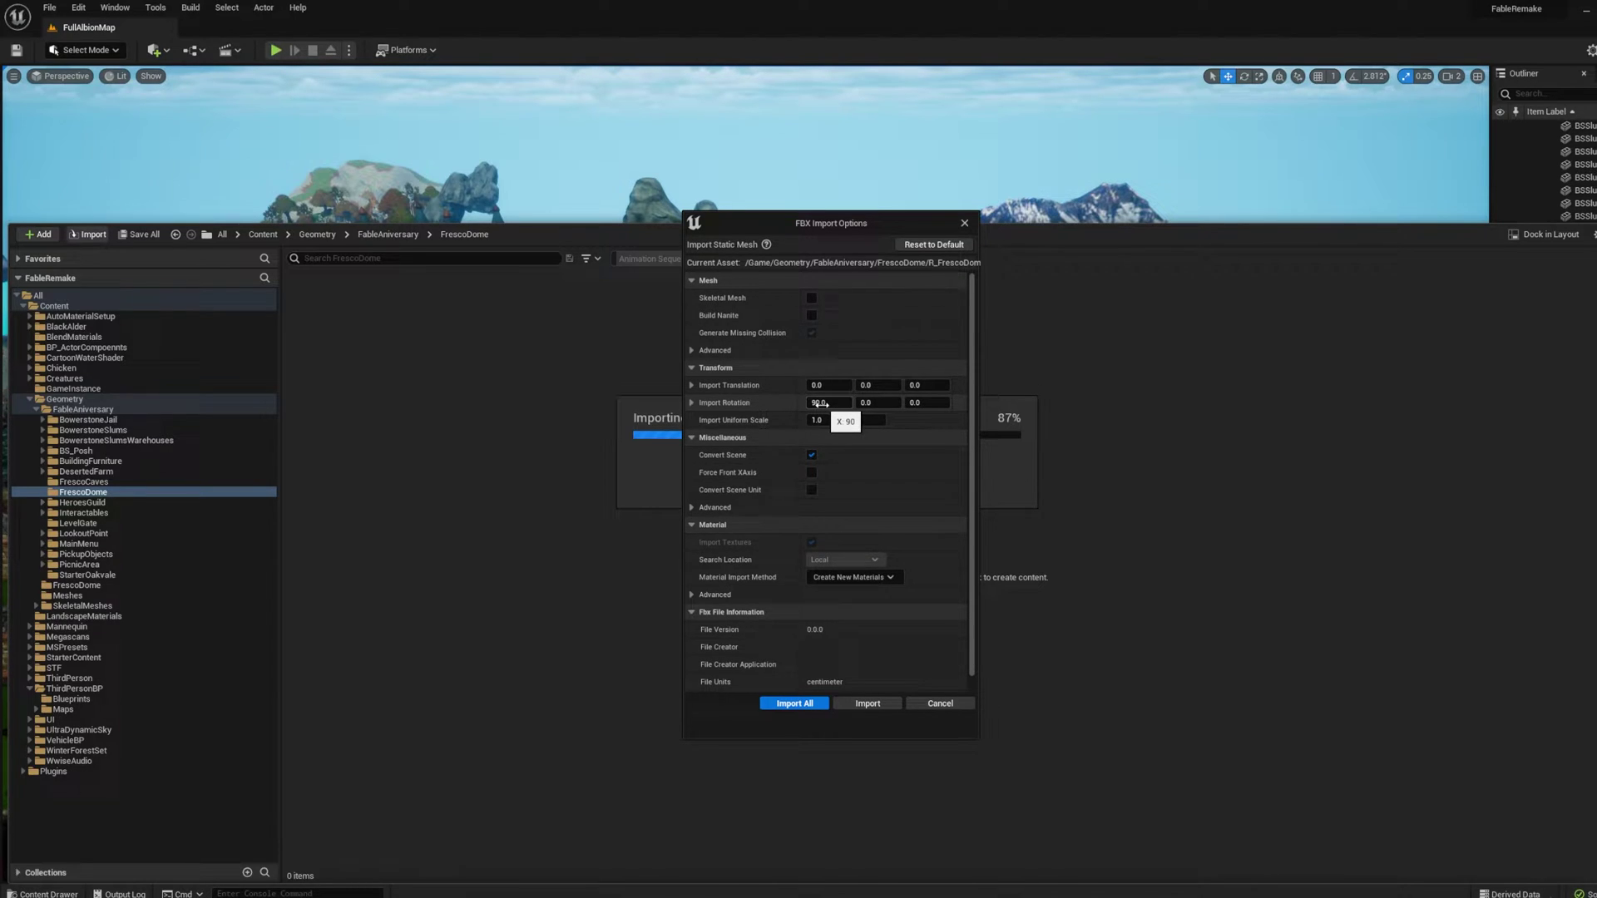
{"action": "left_click", "coordinate": [793, 703]}
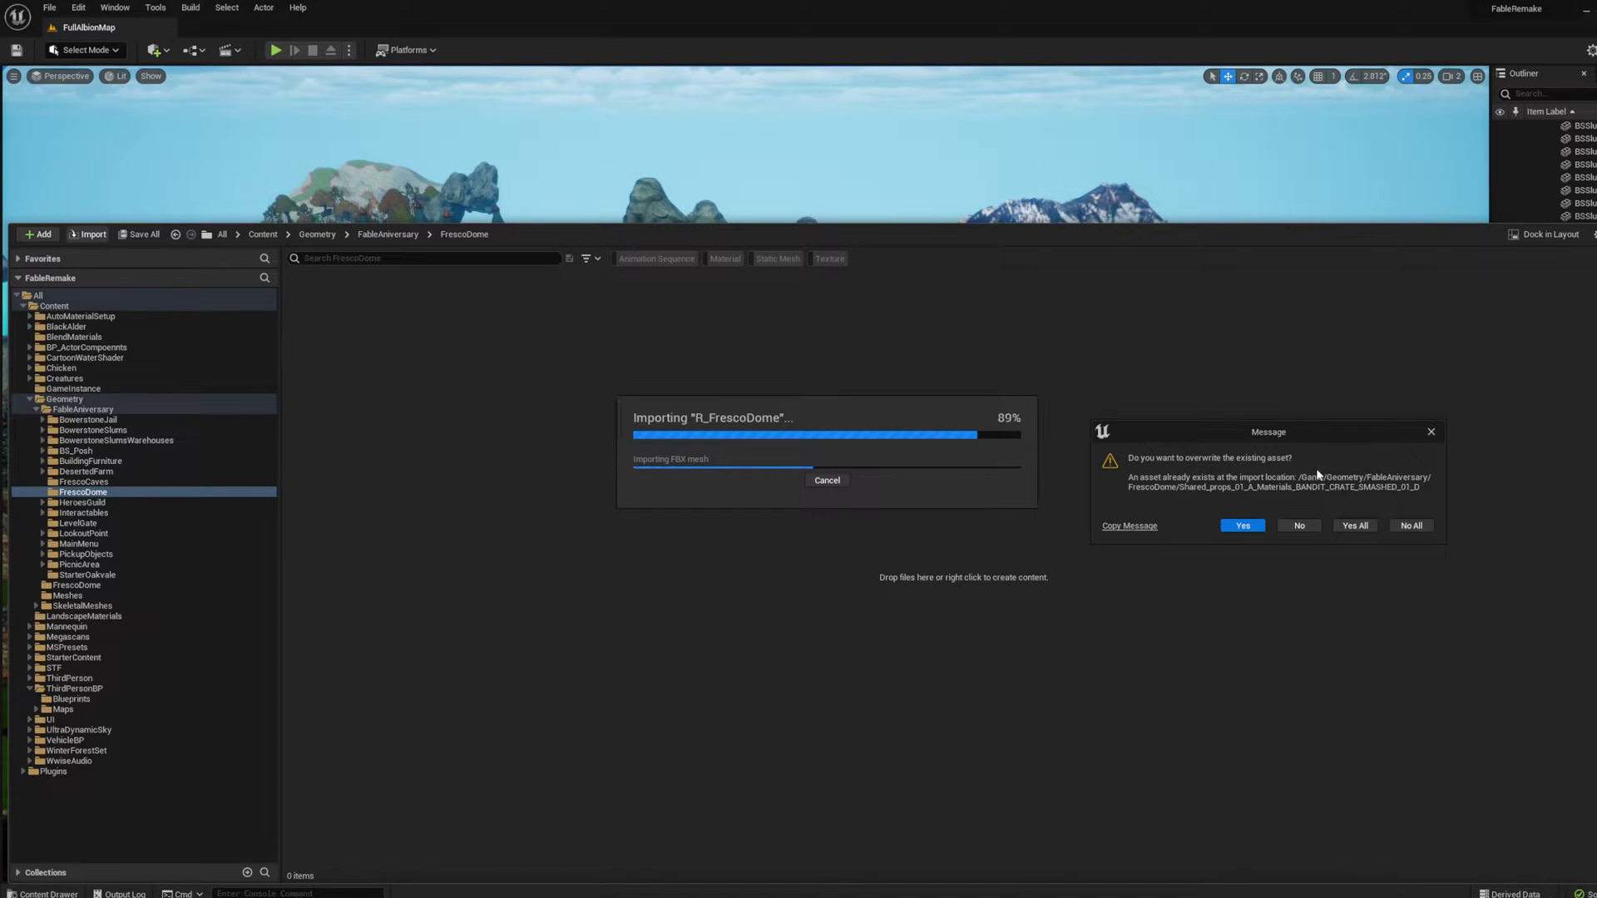
{"action": "left_click", "coordinate": [1354, 525]}
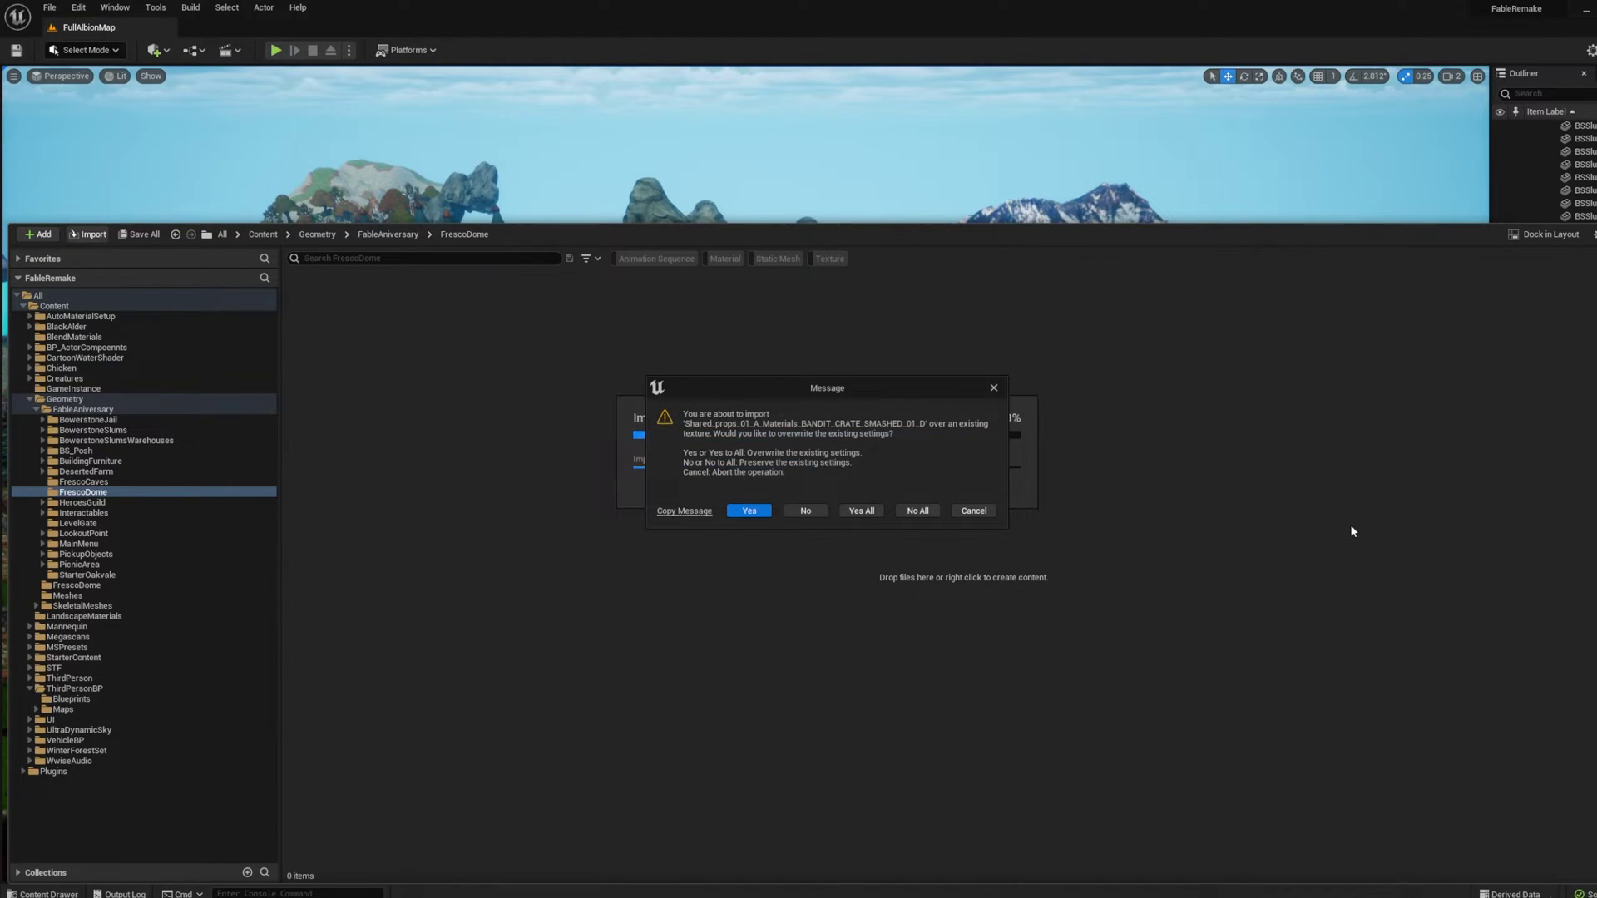
{"action": "left_click", "coordinate": [862, 511]}
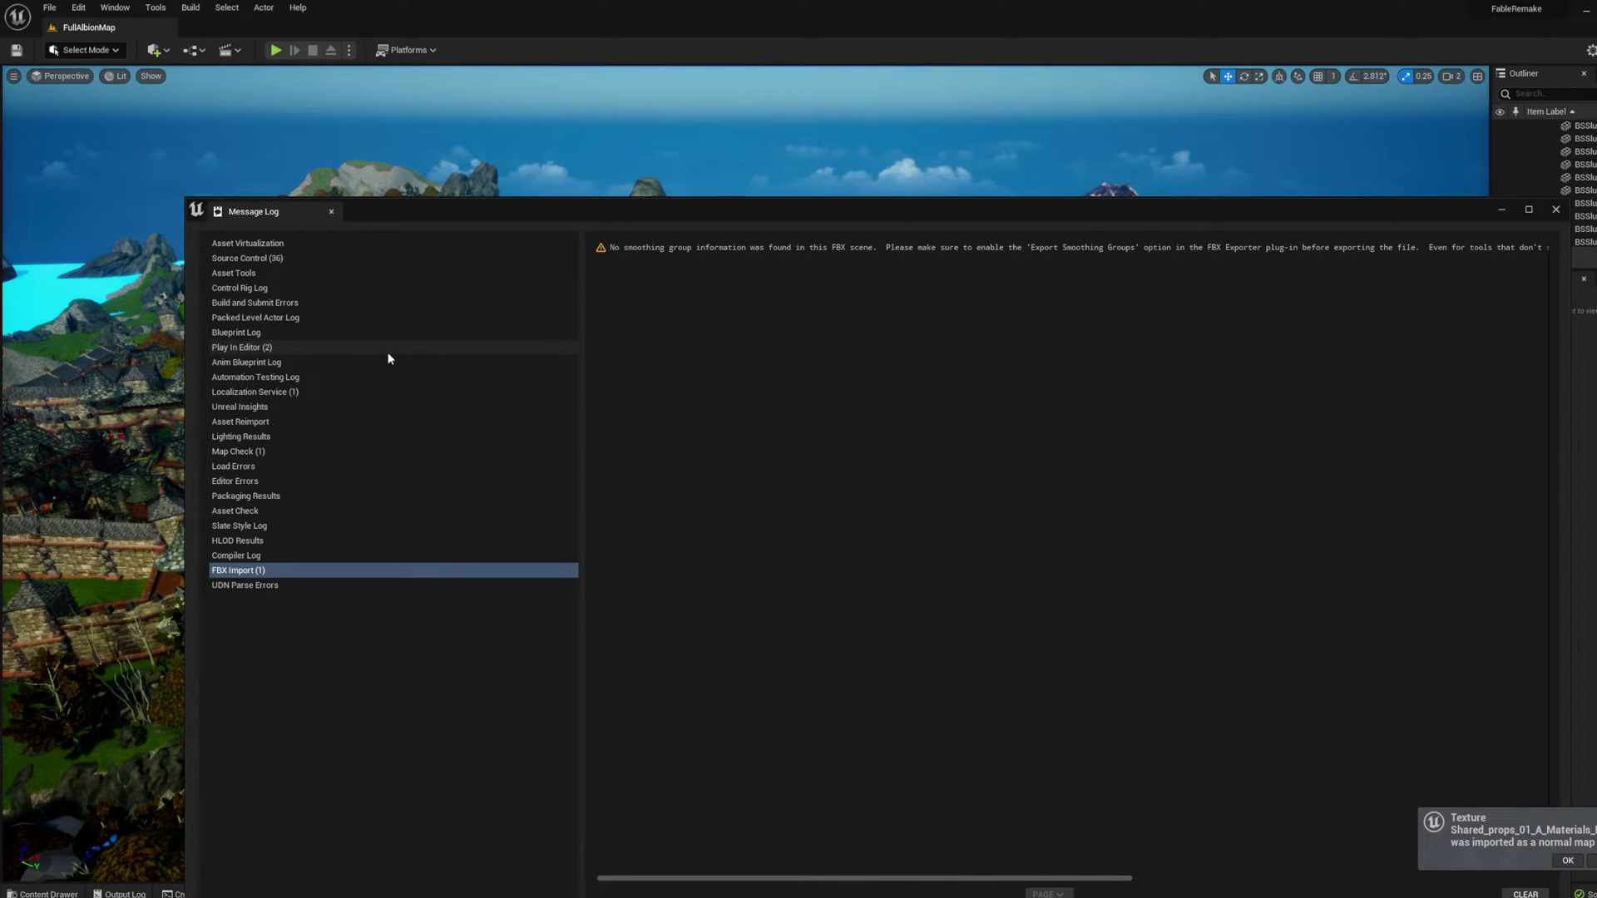
- Select all imported assets in the FrescoDome folder and save them
{"action": "key", "text": "ctrl+space"}
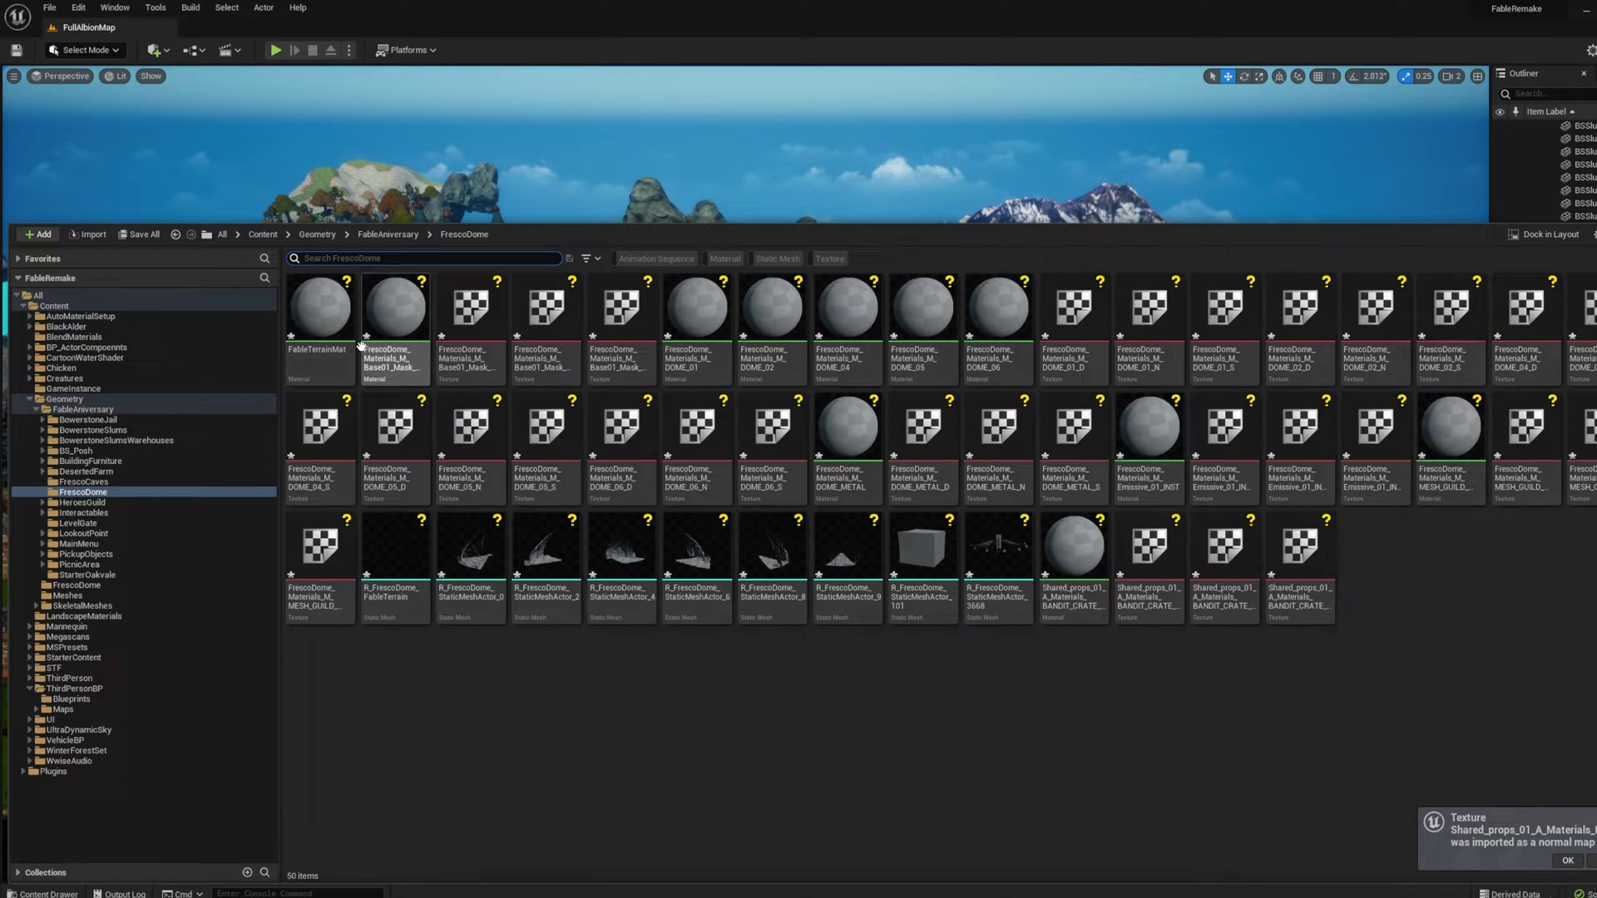
{"action": "left_click", "coordinate": [331, 330]}
{"action": "key", "text": "ctrl+a"}
{"action": "right_click", "coordinate": [1300, 574]}
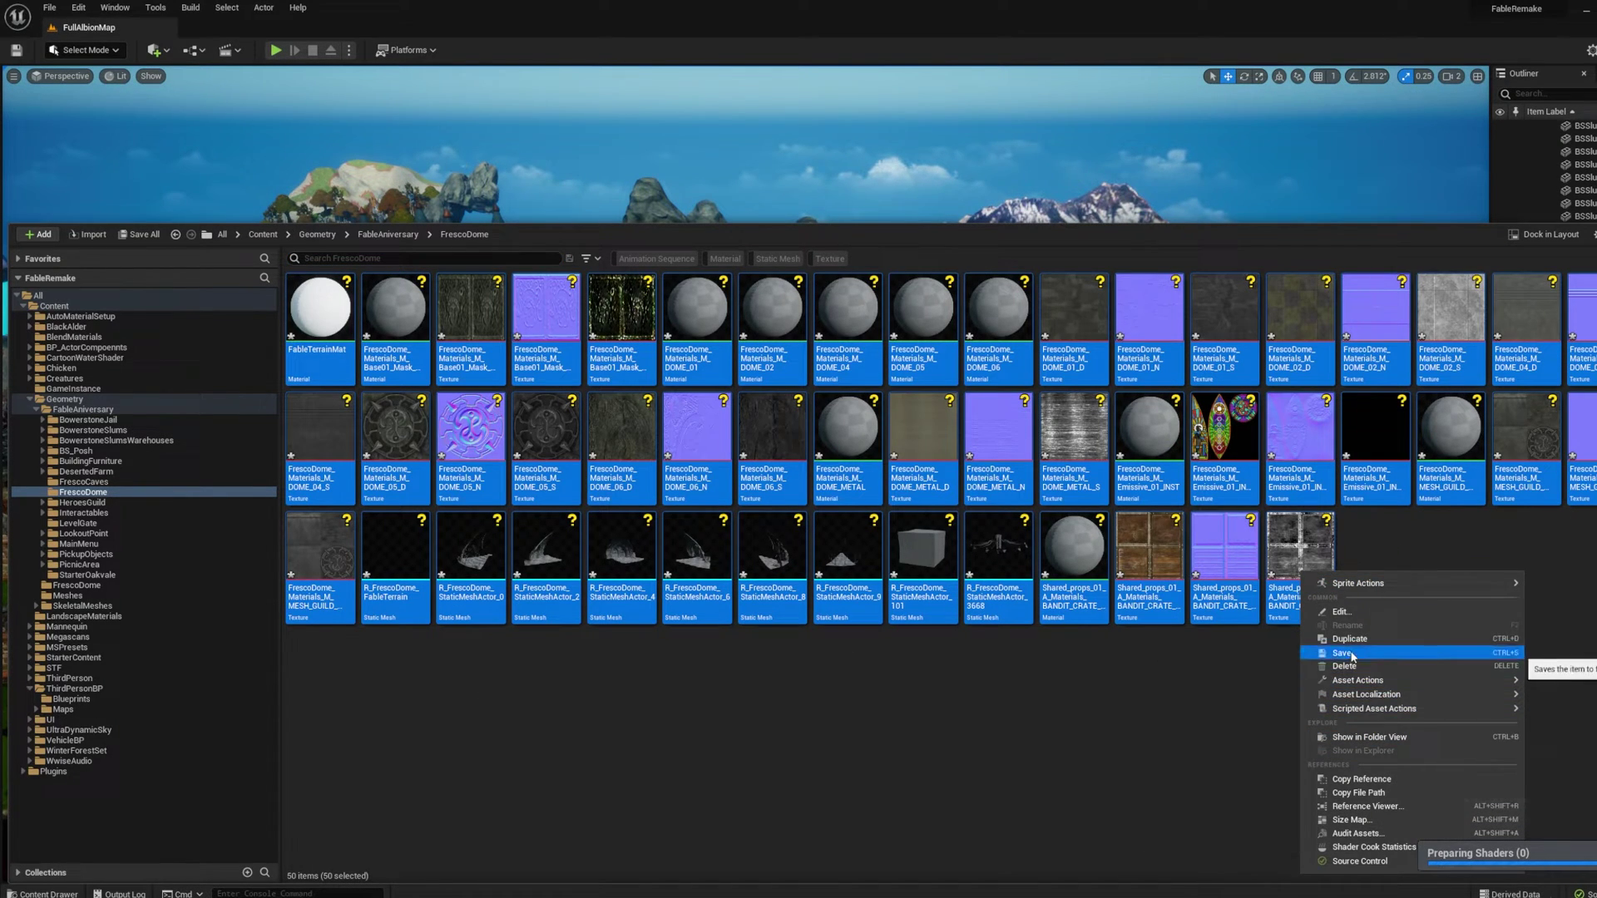
{"action": "left_click", "coordinate": [1340, 653]}
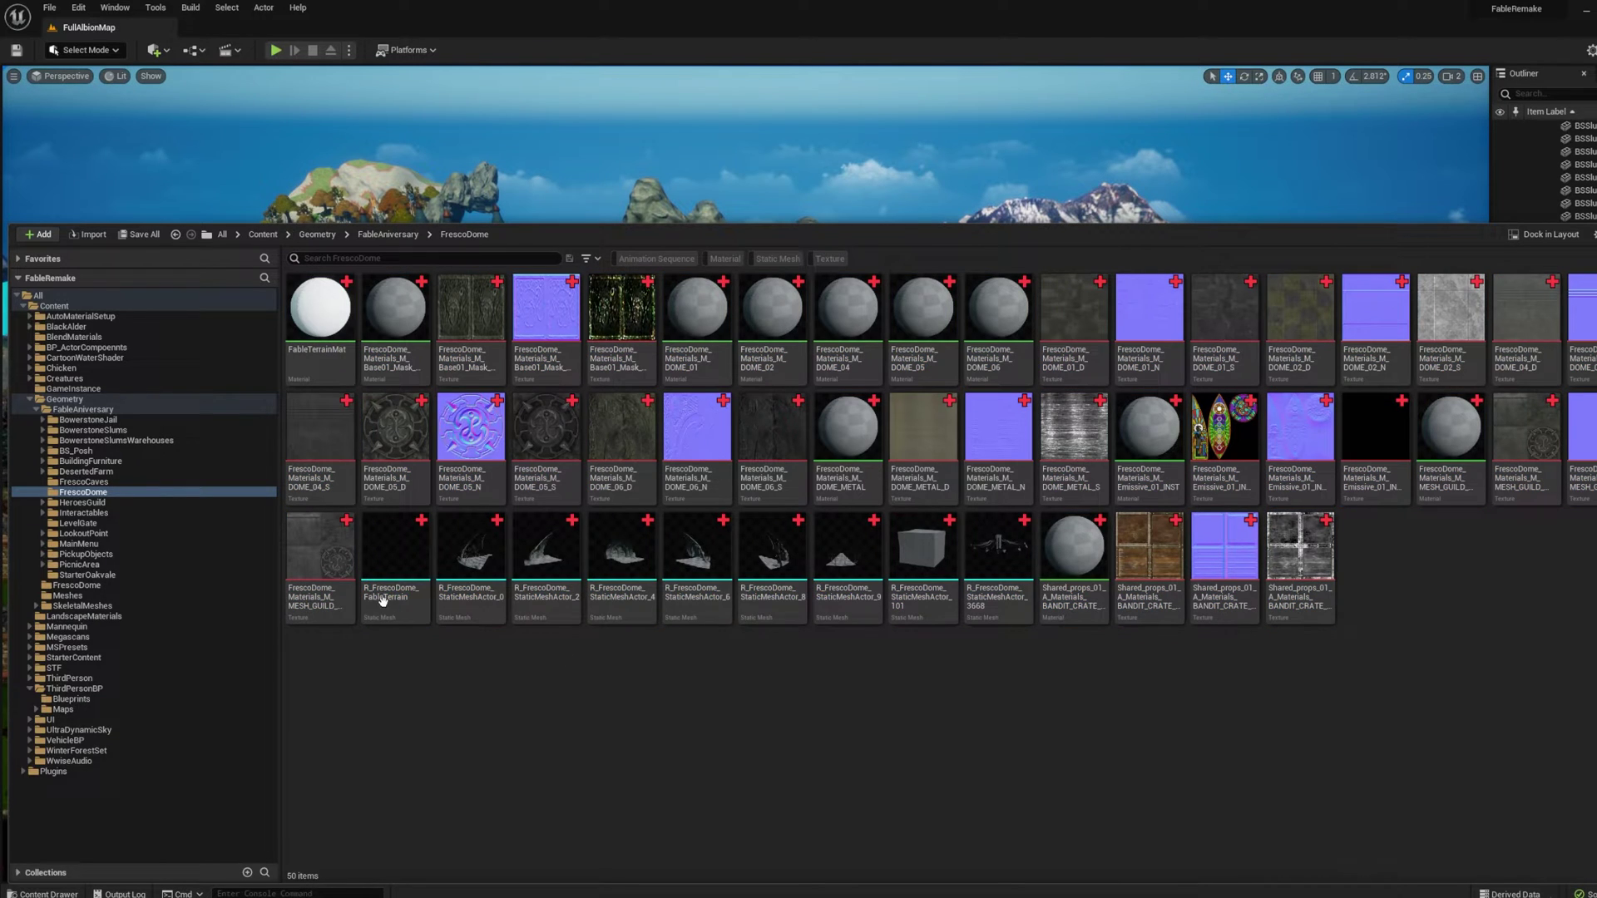
- Filter the FrescoDome folder to static meshes, place all of them in FullAlbionMap and focus on them
{"action": "left_click", "coordinate": [590, 259]}
{"action": "left_click", "coordinate": [610, 268]}
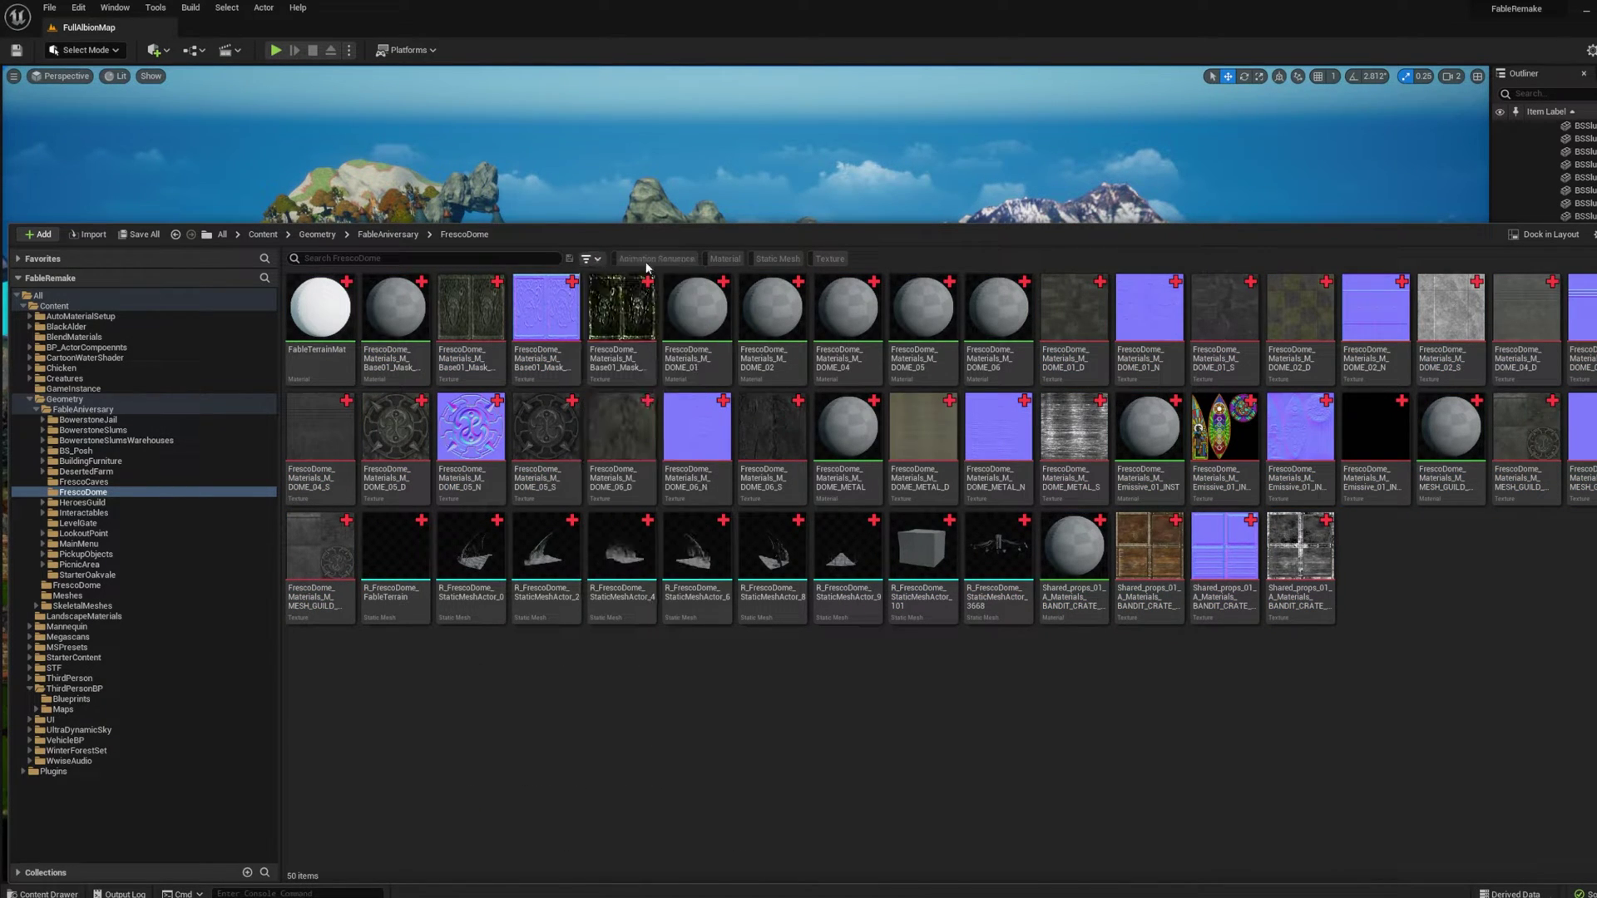
{"action": "left_click", "coordinate": [777, 259]}
{"action": "left_click", "coordinate": [343, 313]}
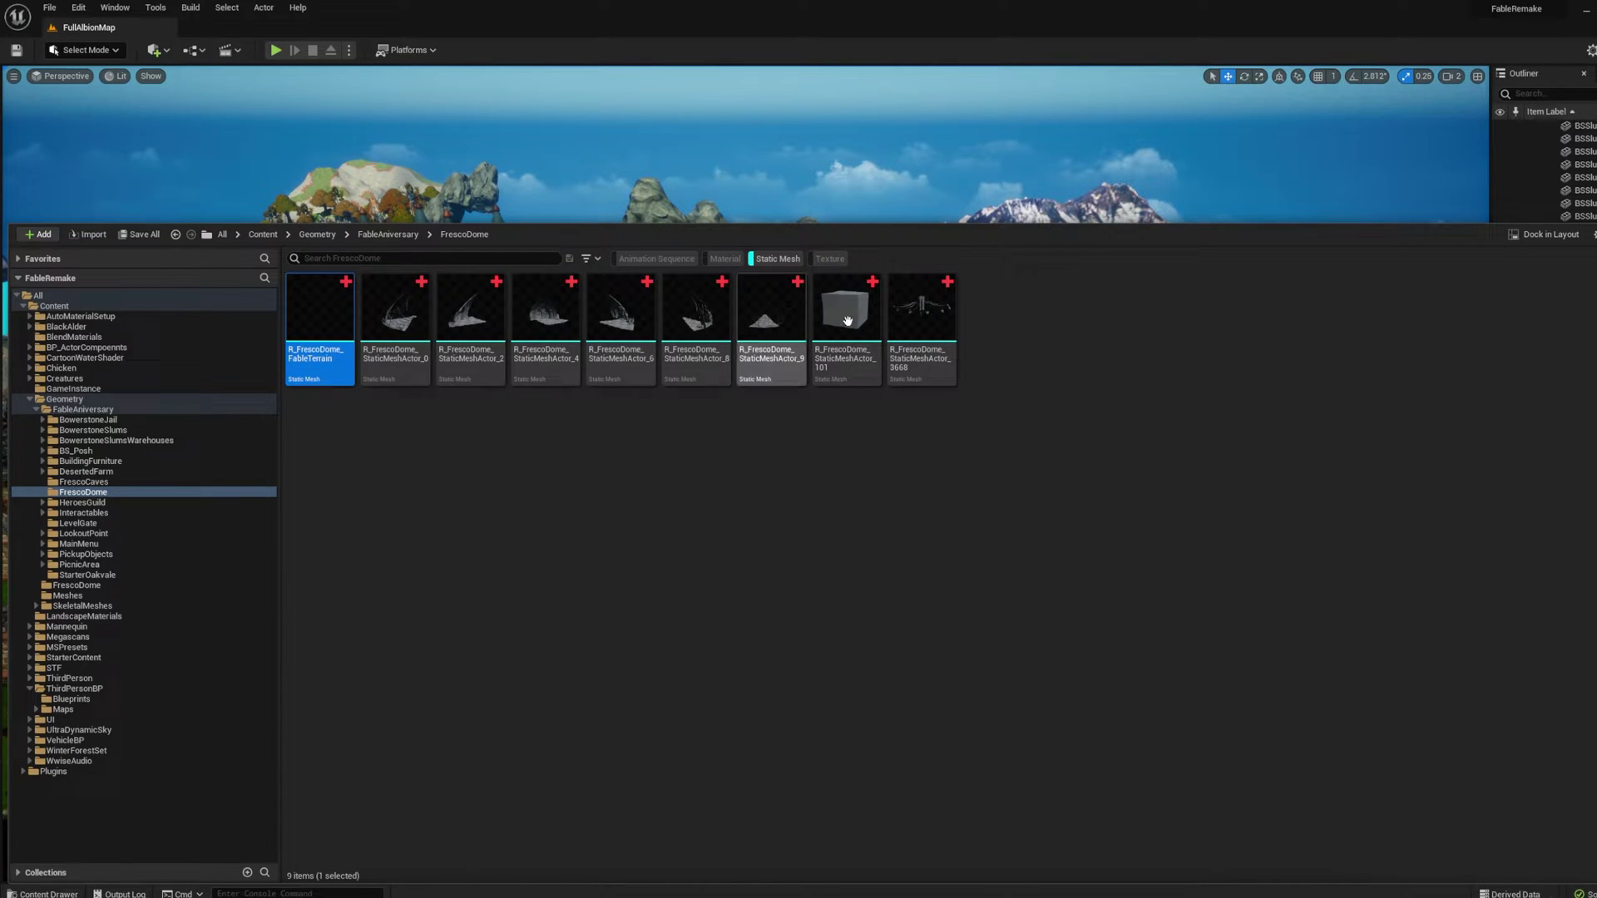
{"action": "left_click", "coordinate": [922, 316], "text": "shift"}
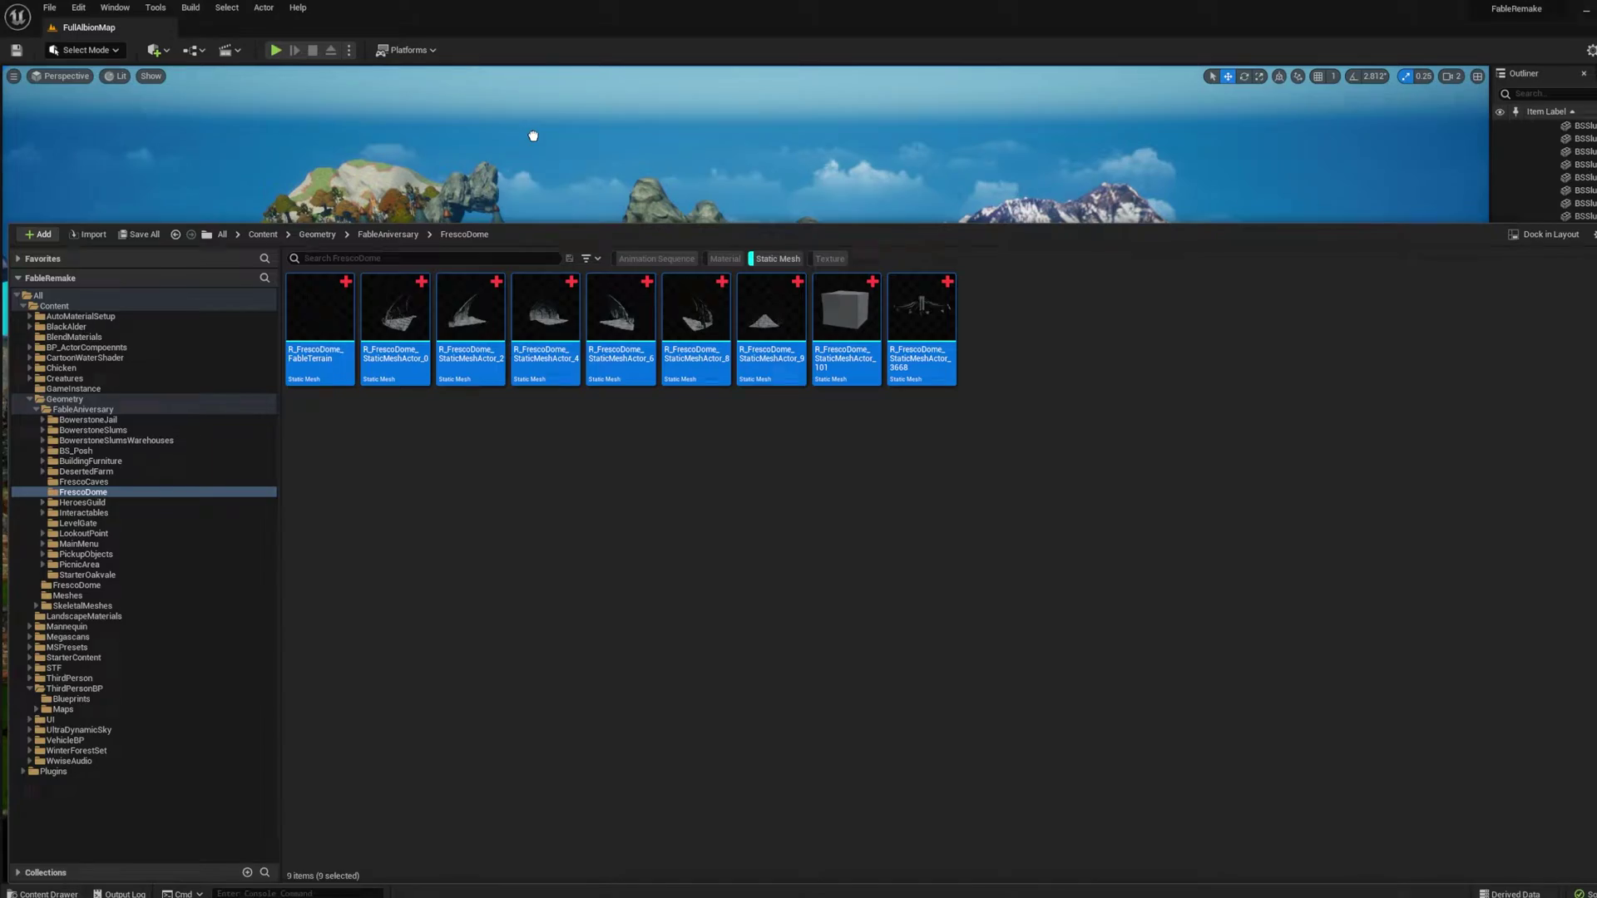
{"action": "left_click_drag", "start_coordinate": [533, 135], "coordinate": [529, 140]}
{"action": "key", "text": "f"}
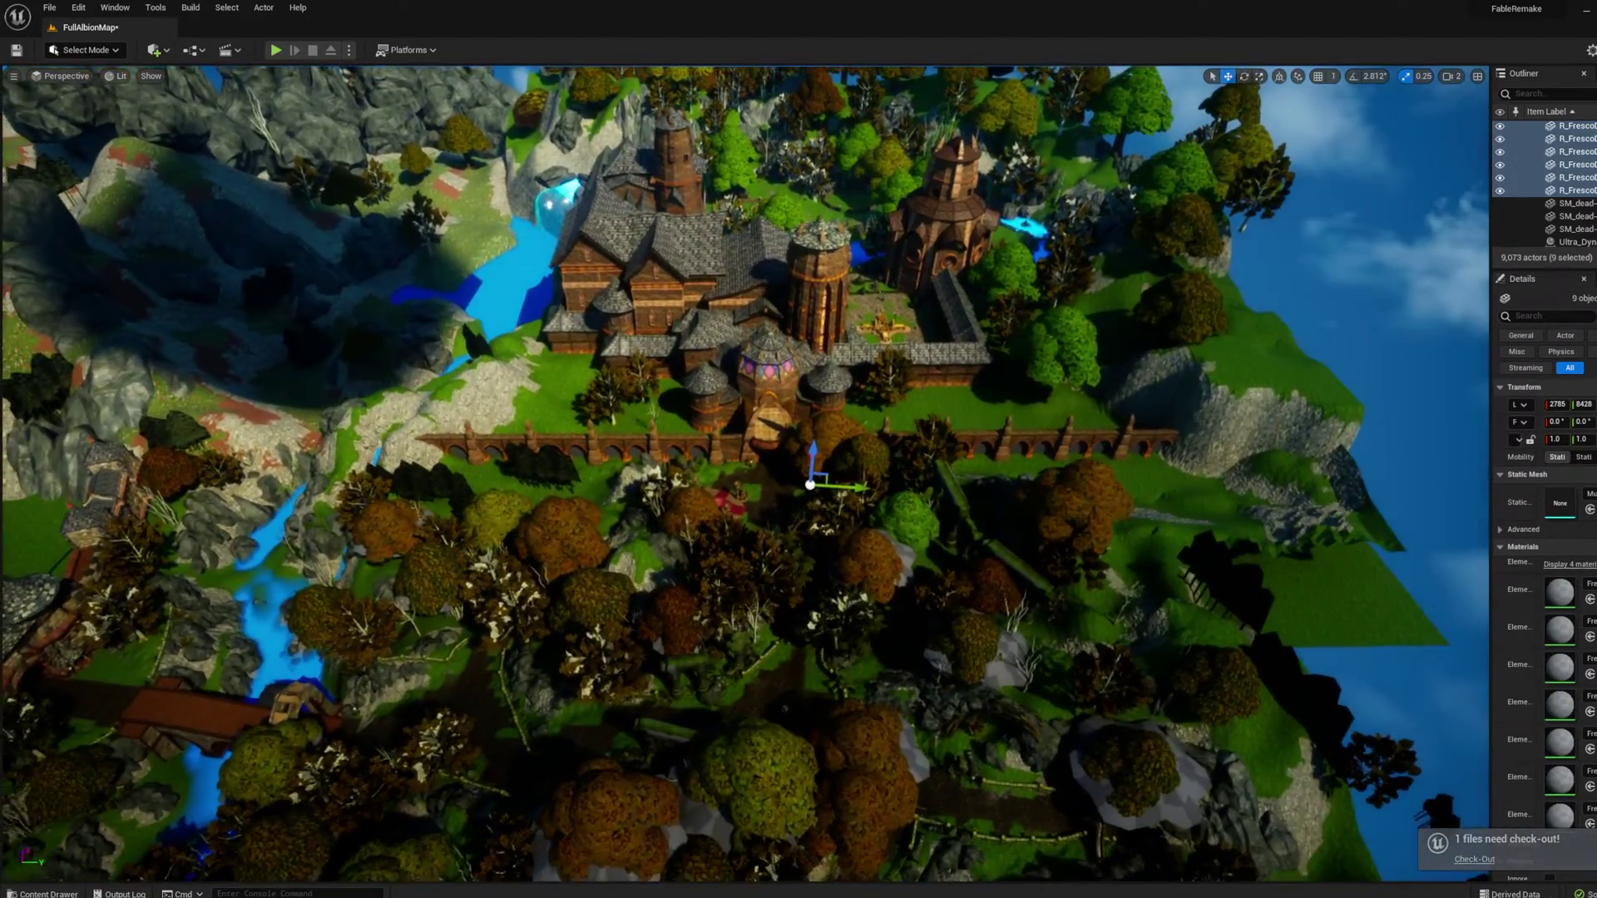
- Delete the large box mesh that encloses the placed FrescoDome pieces from the level
{"action": "right_click_drag", "start_coordinate": [749, 474], "coordinate": [616, 416]}
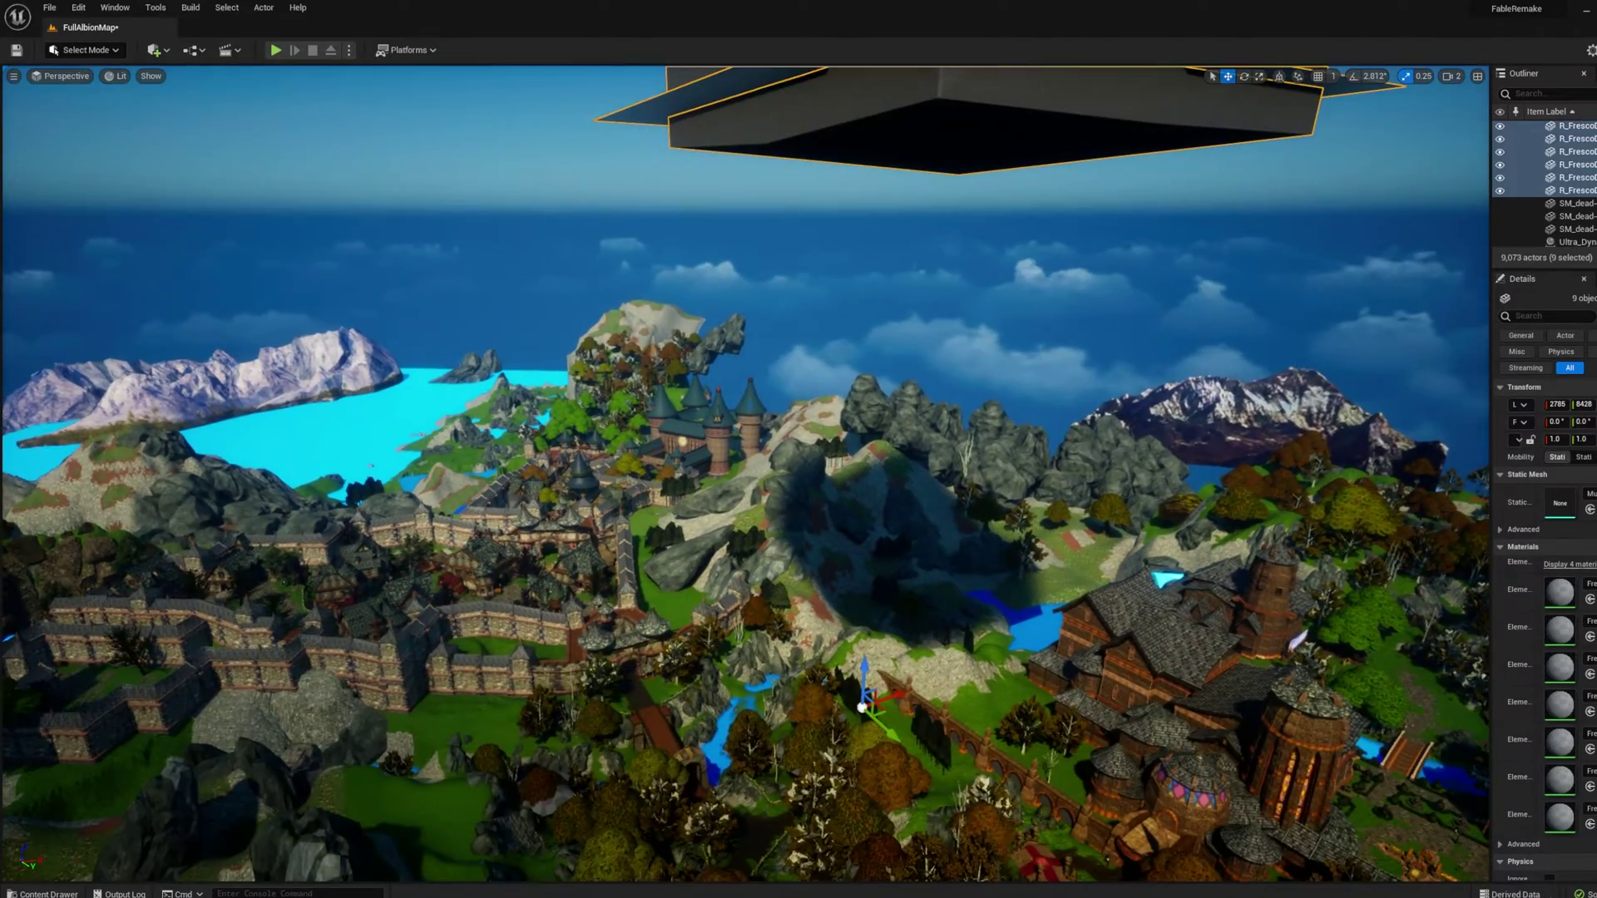
{"action": "right_click_drag", "start_coordinate": [896, 349], "coordinate": [896, 270]}
{"action": "right_click_drag", "start_coordinate": [895, 271], "coordinate": [890, 250]}
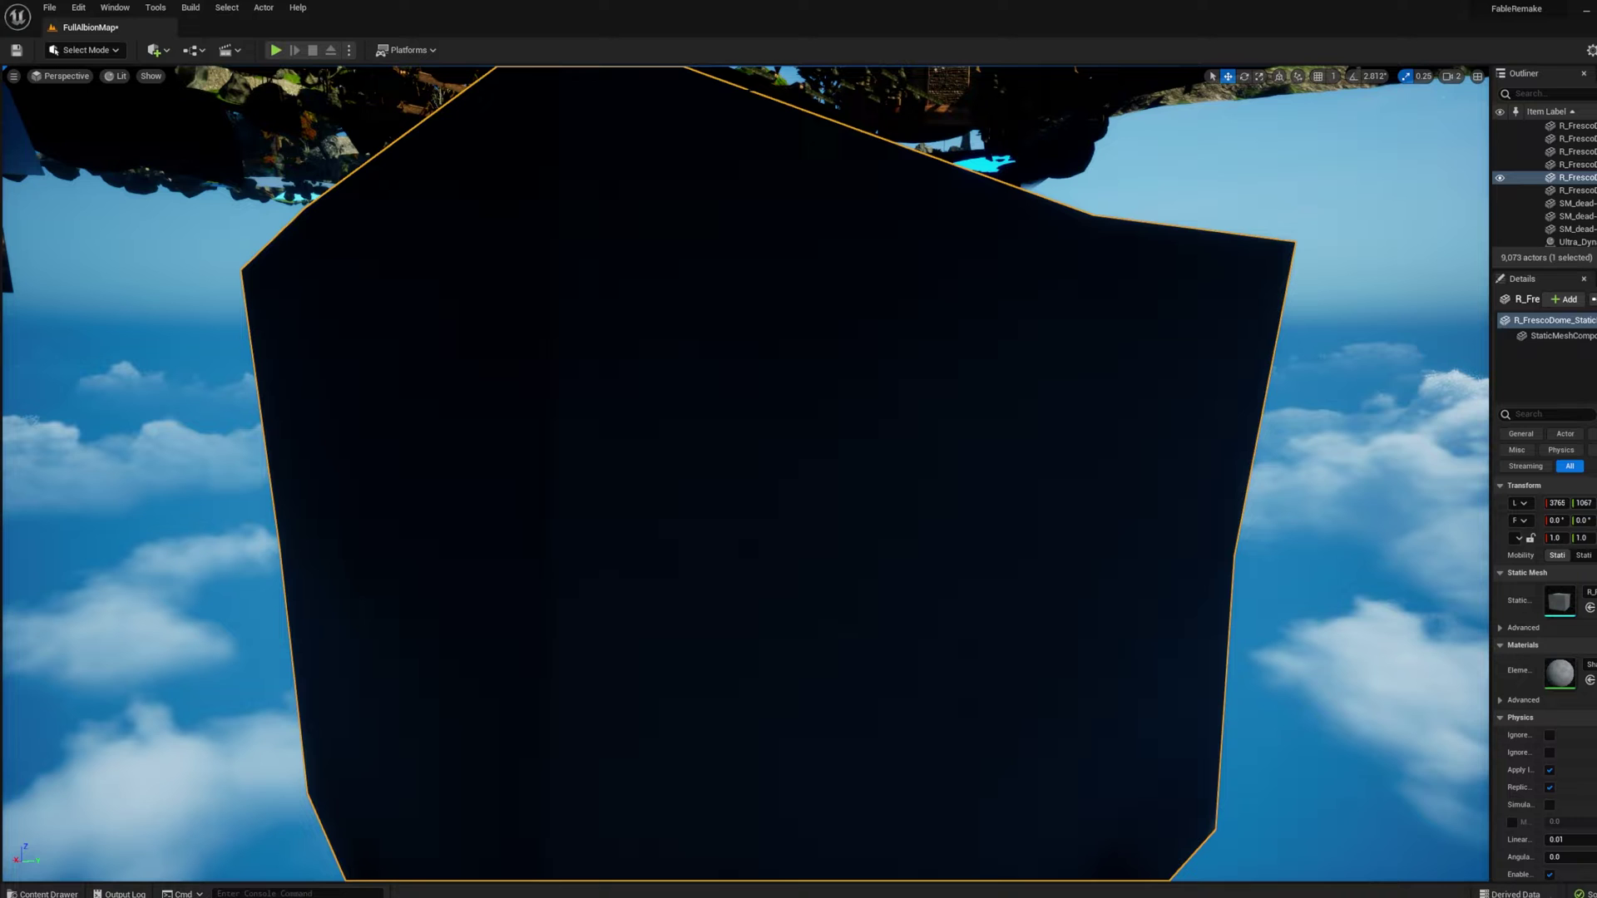
{"action": "key", "text": "Delete"}
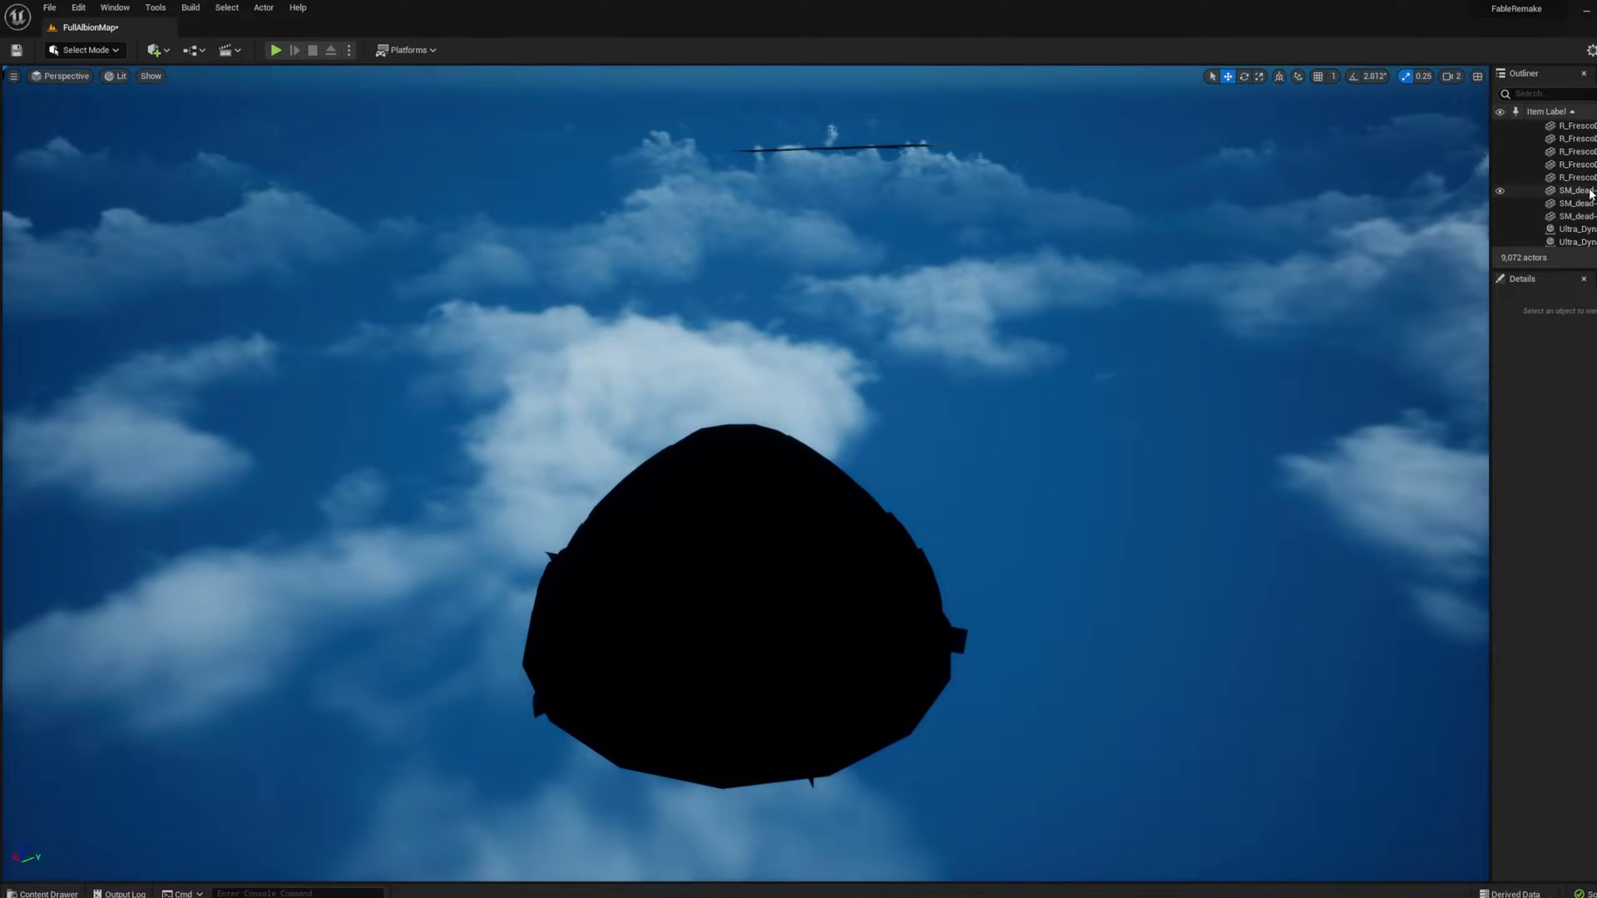
- Select the remaining FrescoDome actors and raise them together to a Z location of about 923
{"action": "left_click", "coordinate": [1497, 178]}
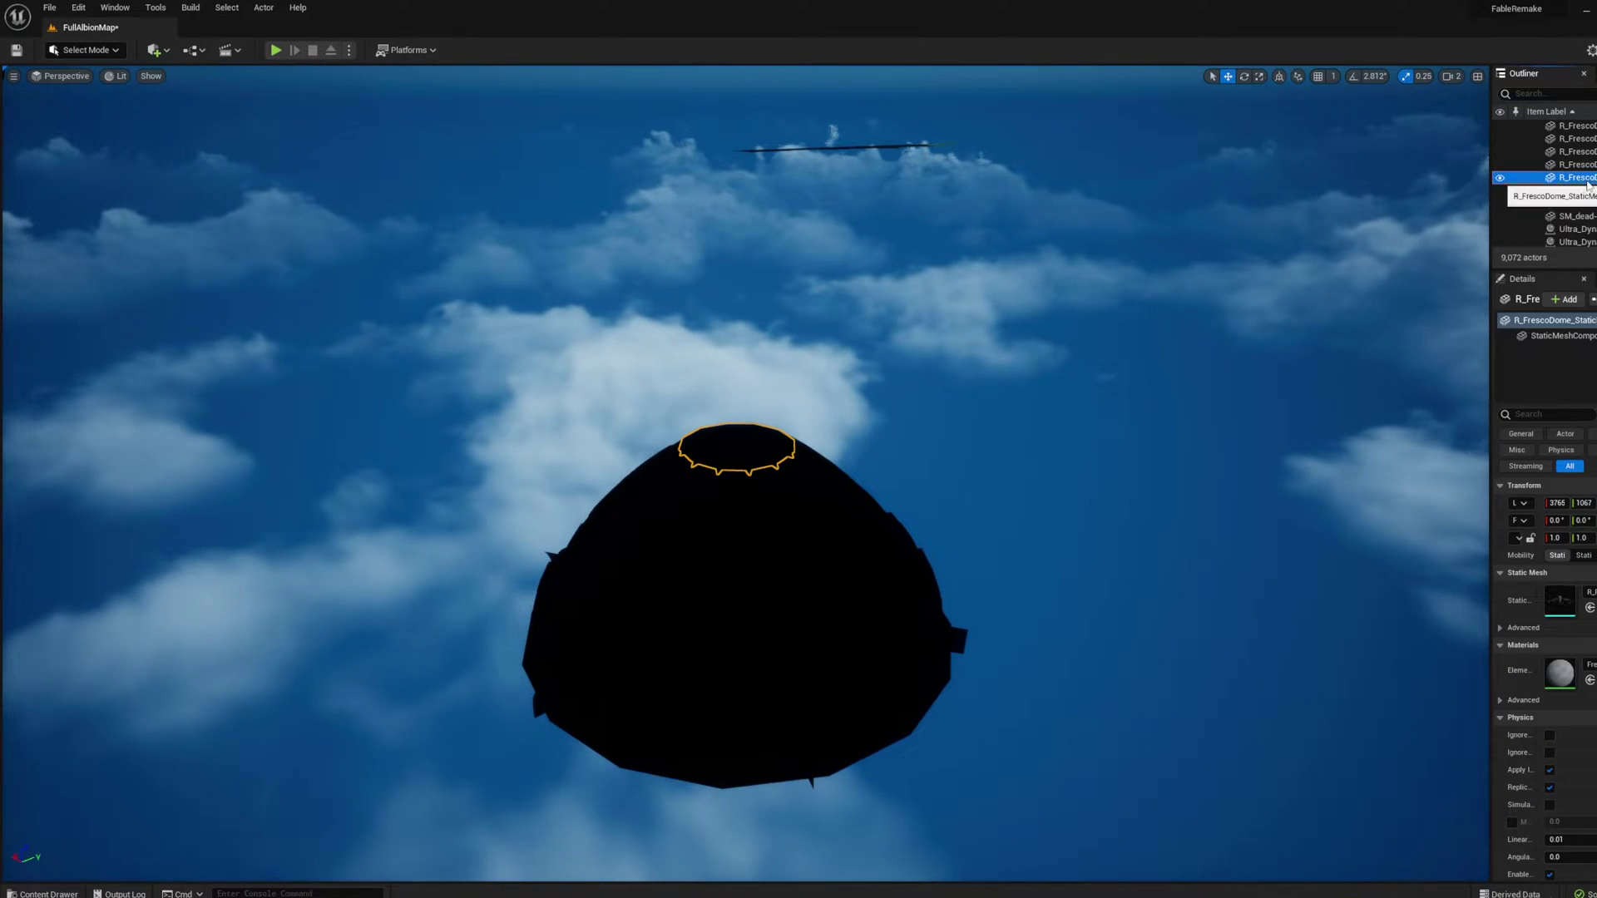
{"action": "left_click_drag", "start_coordinate": [1492, 191], "coordinate": [1370, 189]}
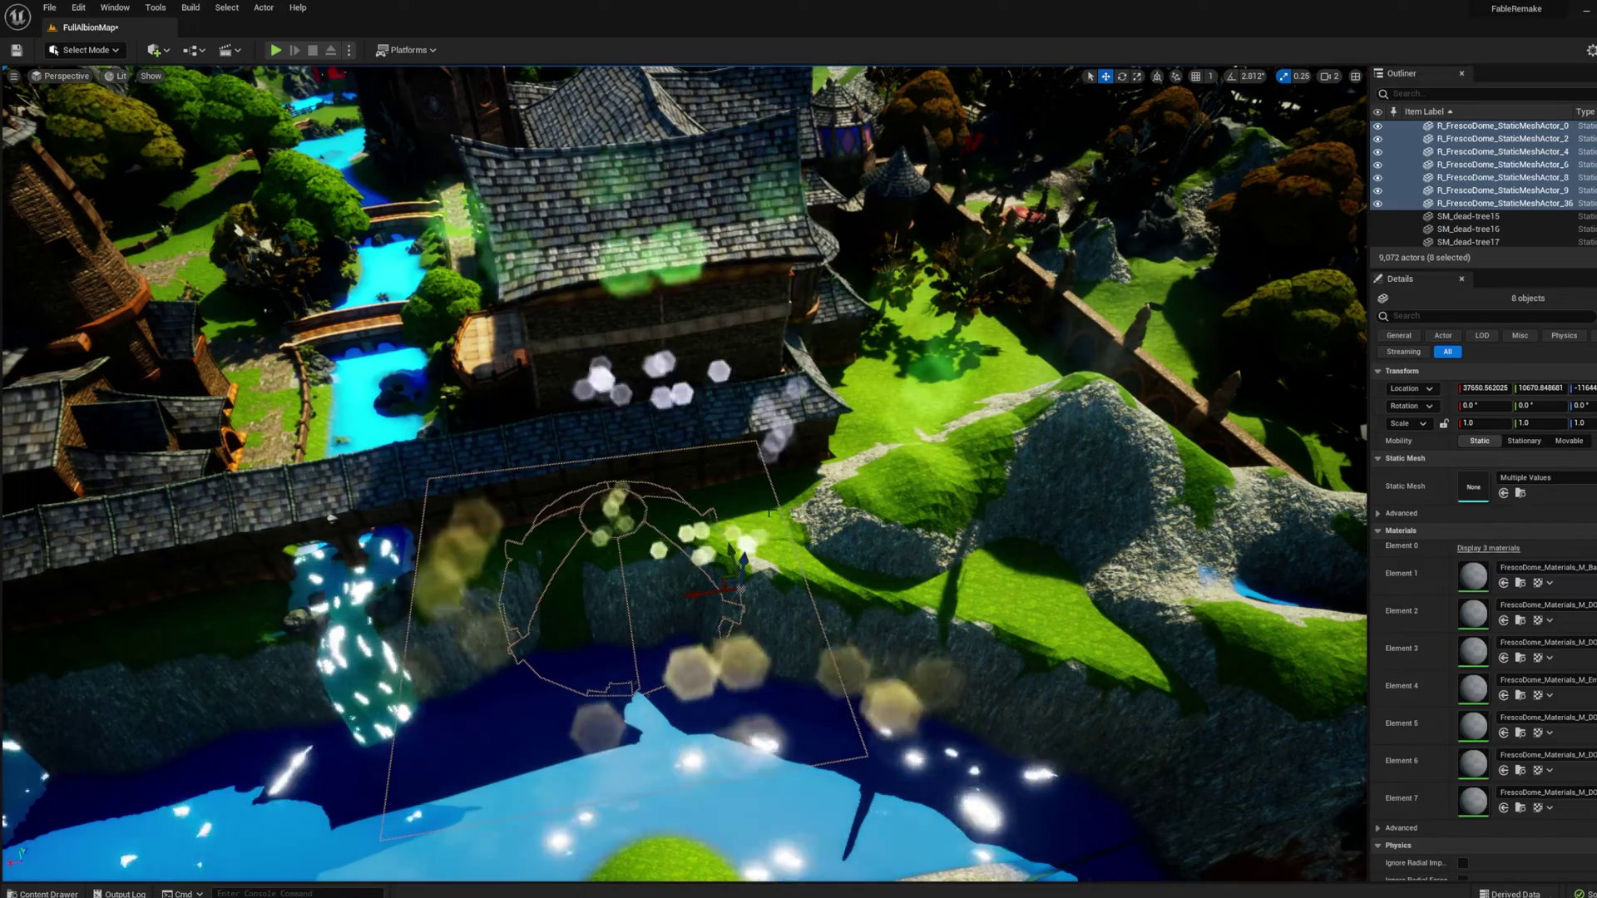
{"action": "left_click_drag", "start_coordinate": [743, 561], "coordinate": [775, 256]}
{"action": "right_click_drag", "start_coordinate": [775, 256], "coordinate": [856, 104]}
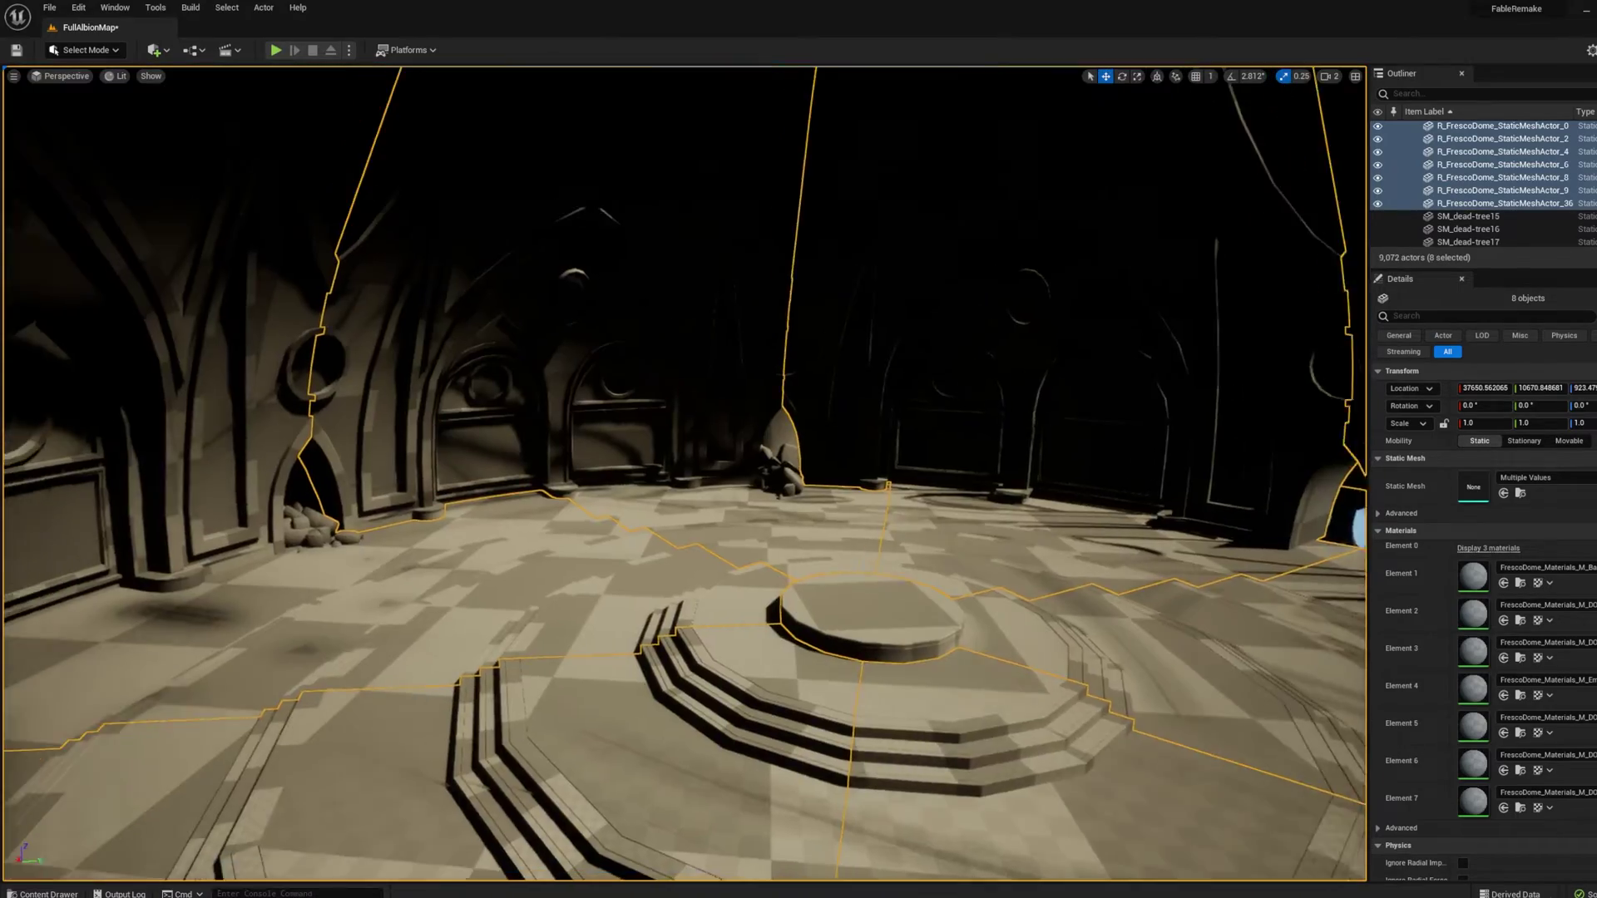
- Filter the FrescoDome folder to textures only and select all of them
{"action": "right_click_drag", "start_coordinate": [183, 850], "coordinate": [111, 850]}
{"action": "left_click", "coordinate": [44, 895]}
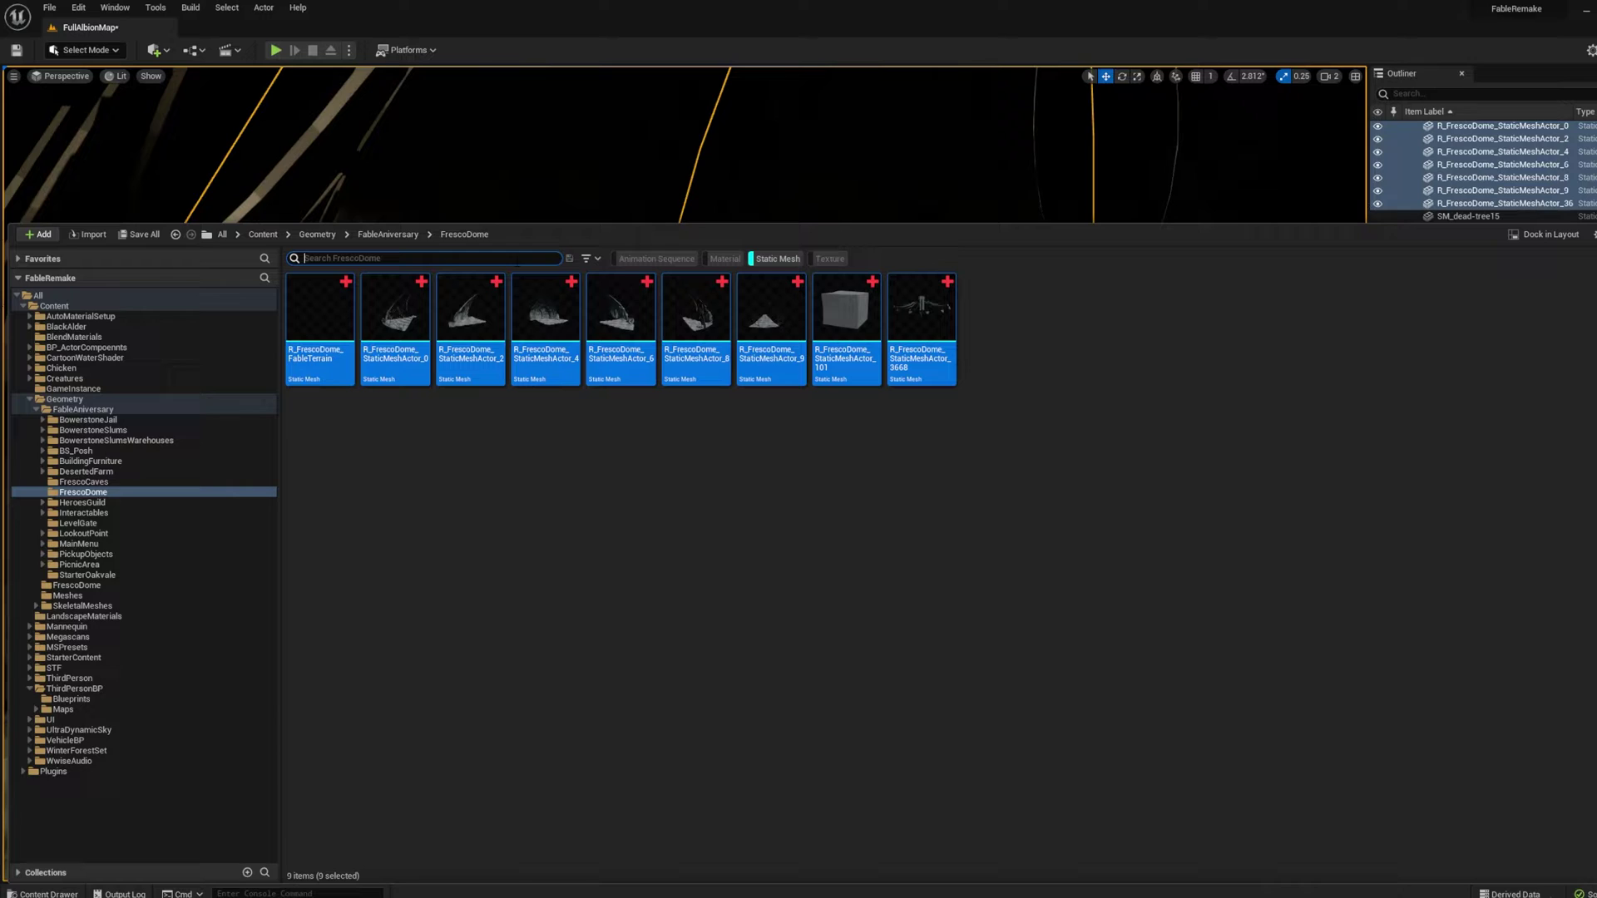
{"action": "left_click", "coordinate": [782, 259]}
{"action": "left_click", "coordinate": [826, 259]}
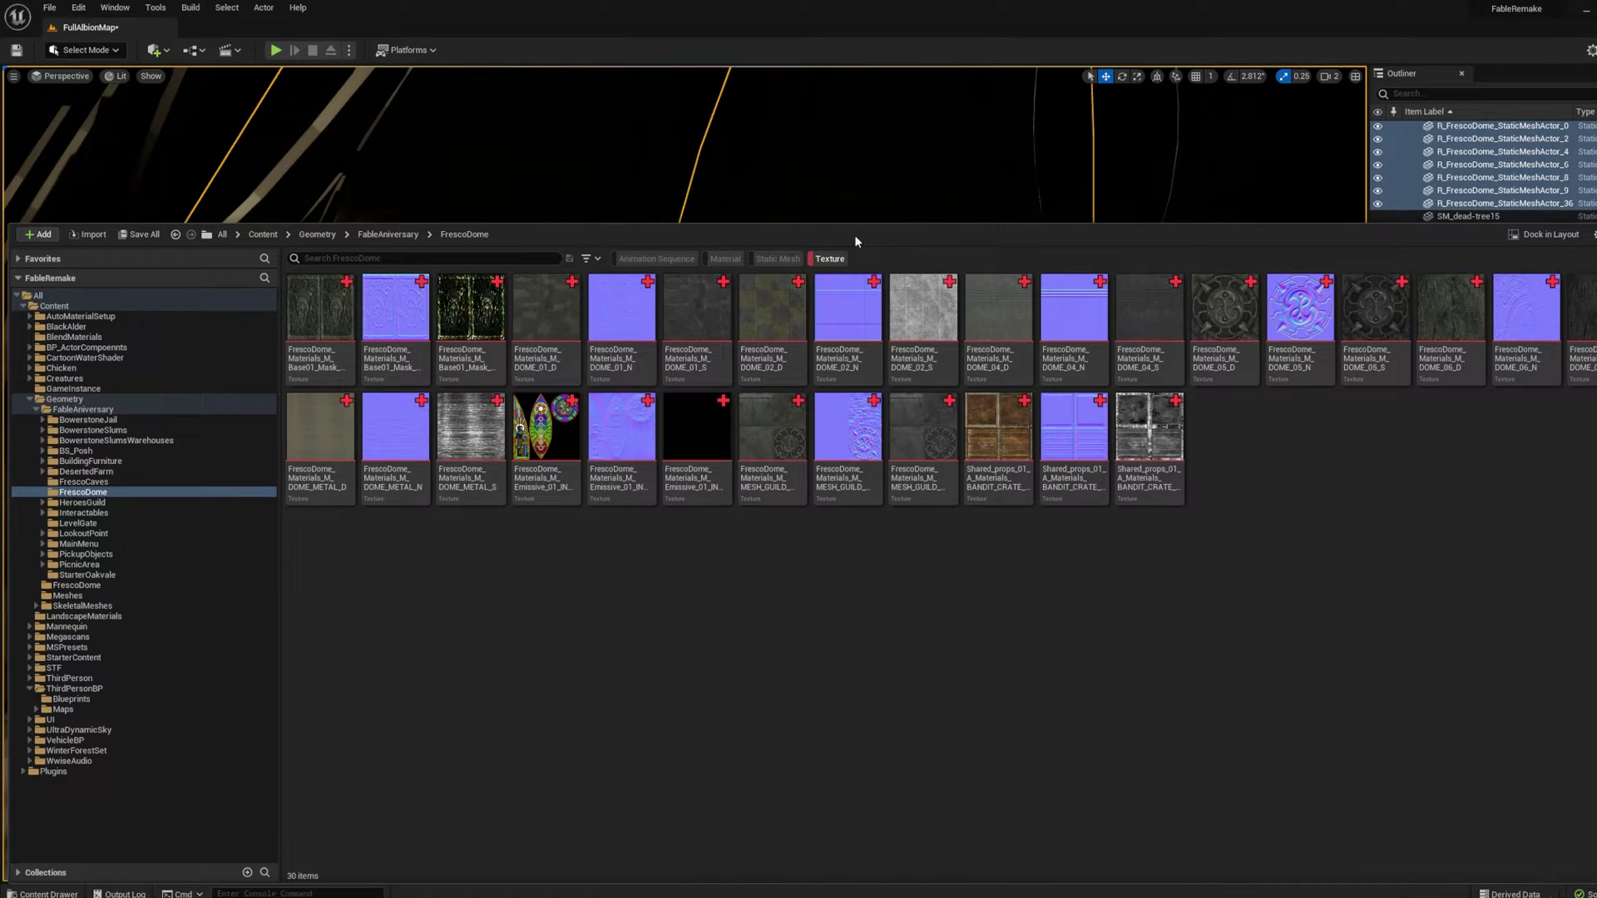
{"action": "left_click_drag", "start_coordinate": [881, 225], "coordinate": [856, 323]}
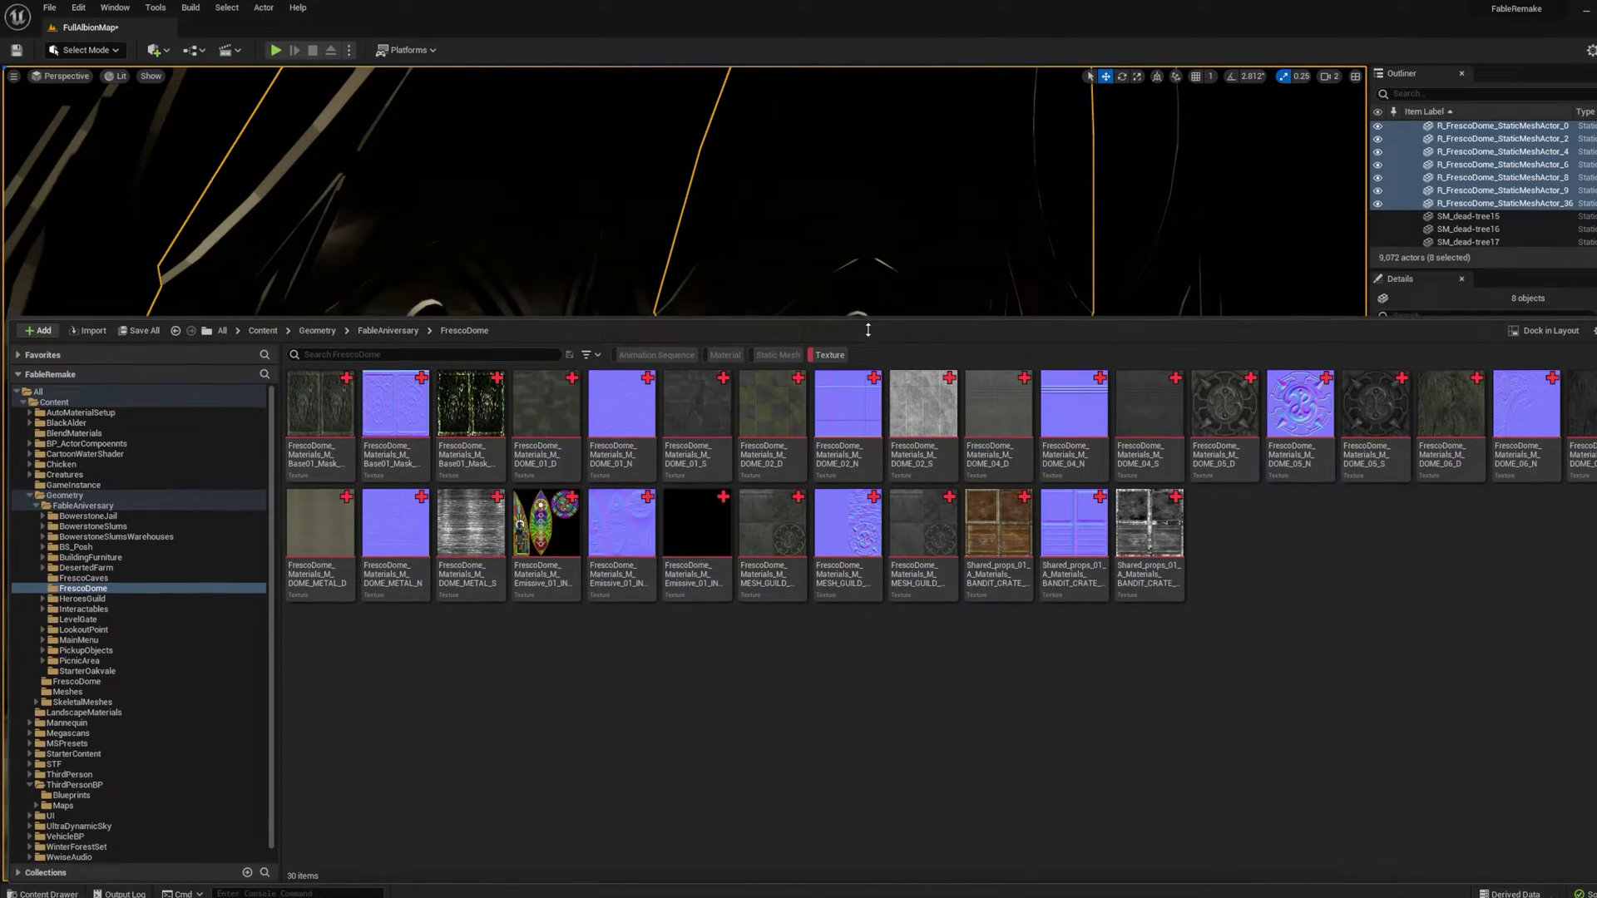
{"action": "left_click", "coordinate": [314, 402]}
{"action": "left_click", "coordinate": [1146, 524], "text": "shift"}
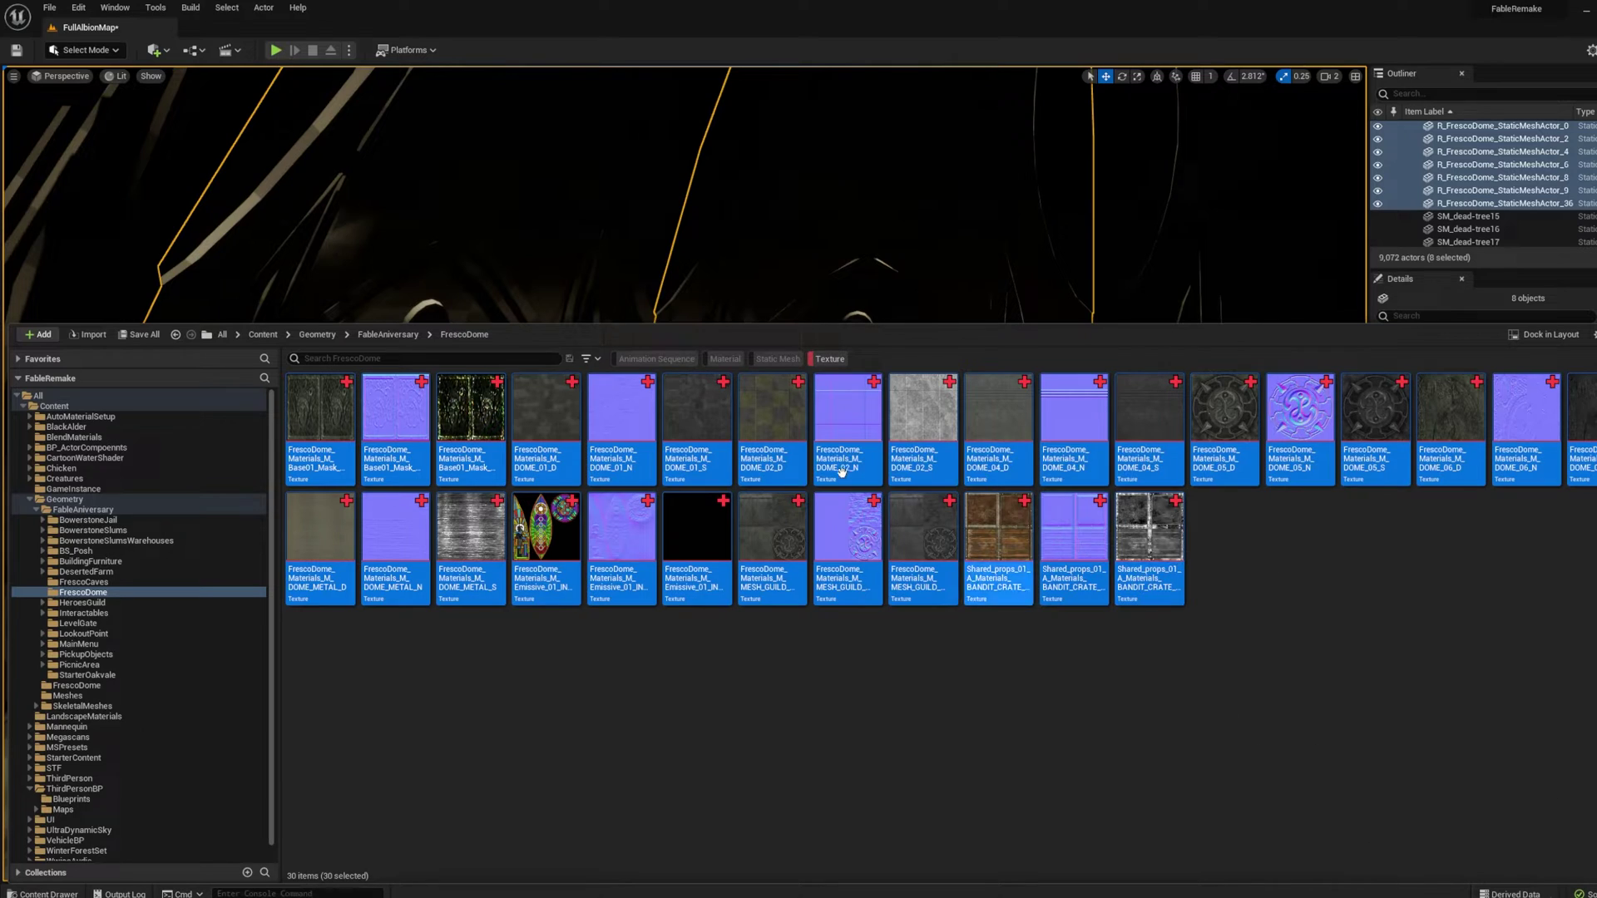
- Bulk edit the selected textures in the property matrix to disable sRGB, save, and close the matrix
{"action": "right_click", "coordinate": [784, 432]}
{"action": "mouse_move", "coordinate": [915, 664]}
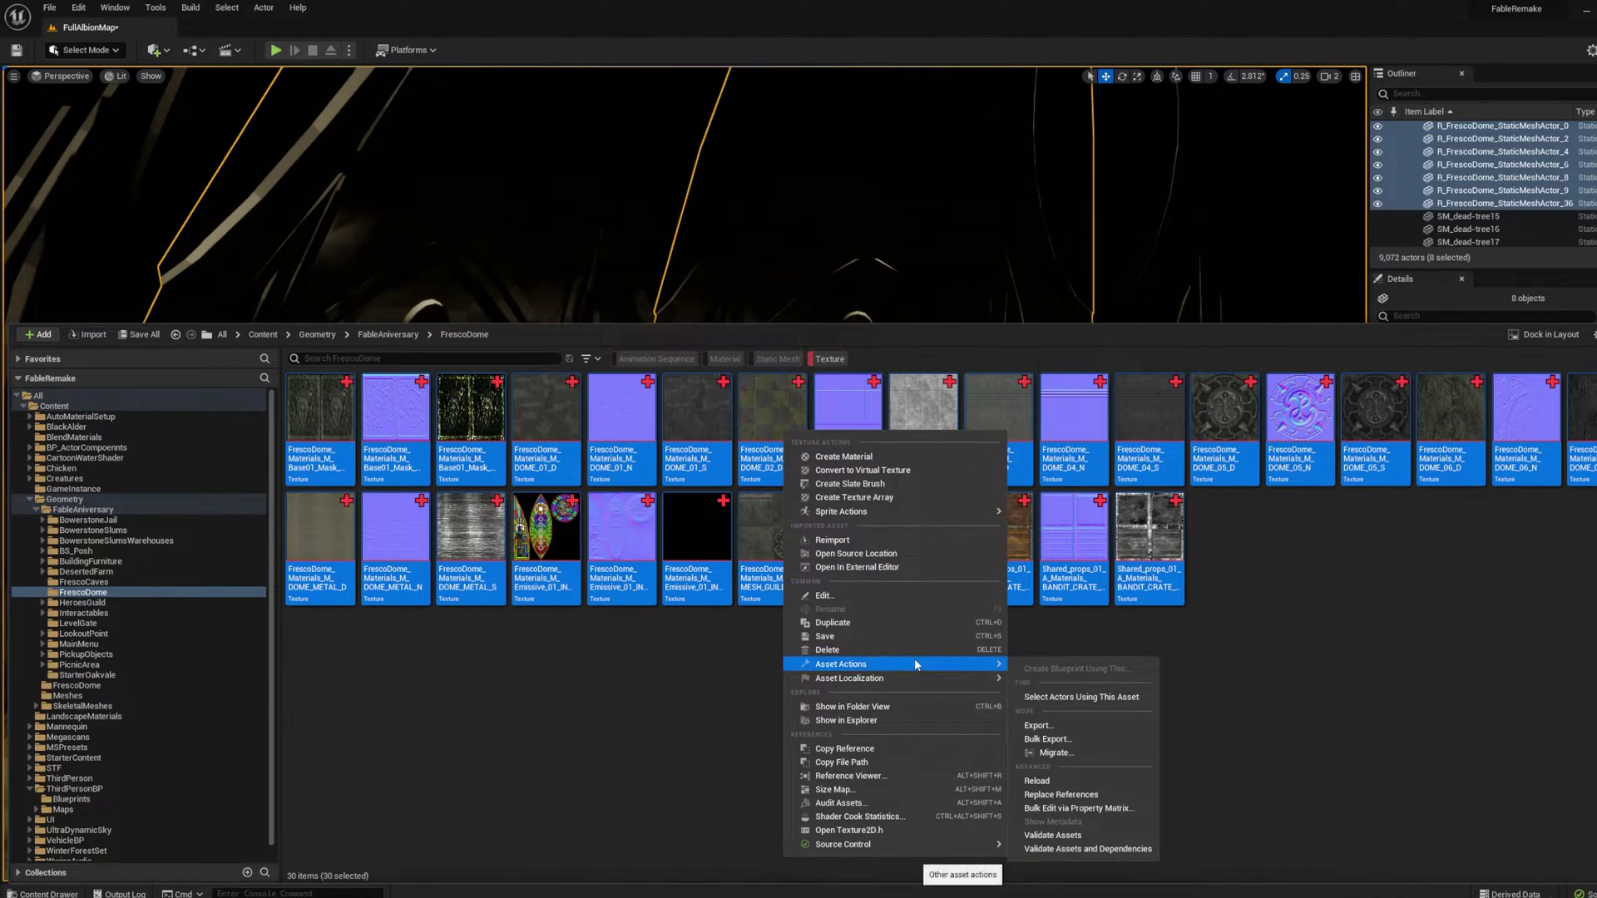
{"action": "left_click", "coordinate": [1078, 808]}
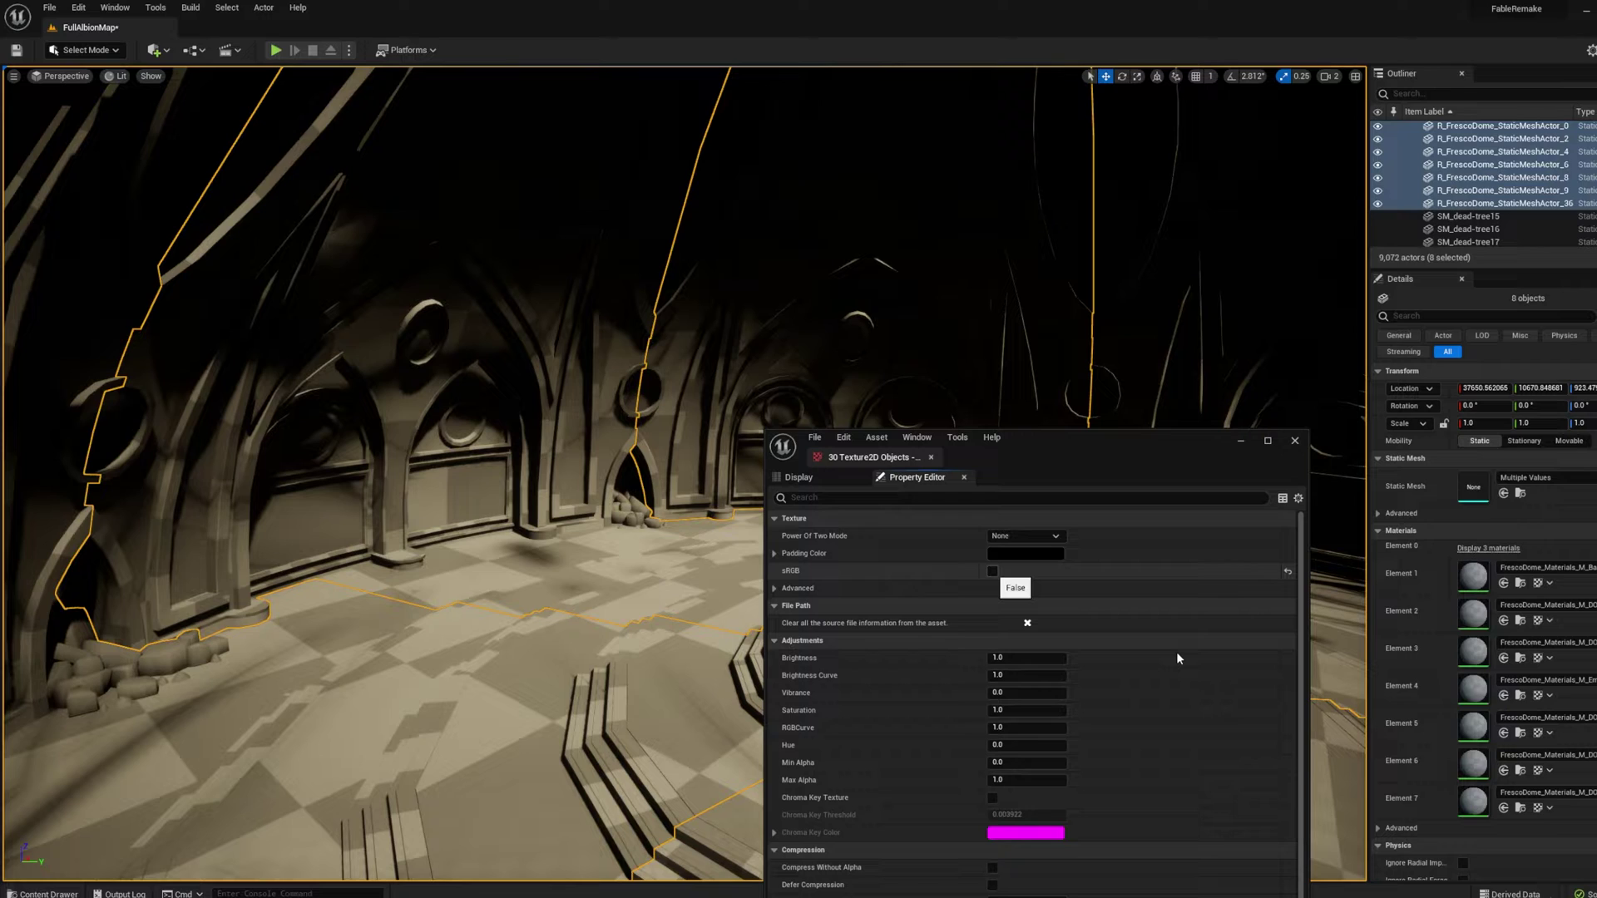
{"action": "left_click", "coordinate": [992, 572]}
{"action": "key", "text": "ctrl+s"}
{"action": "left_click", "coordinate": [1295, 442]}
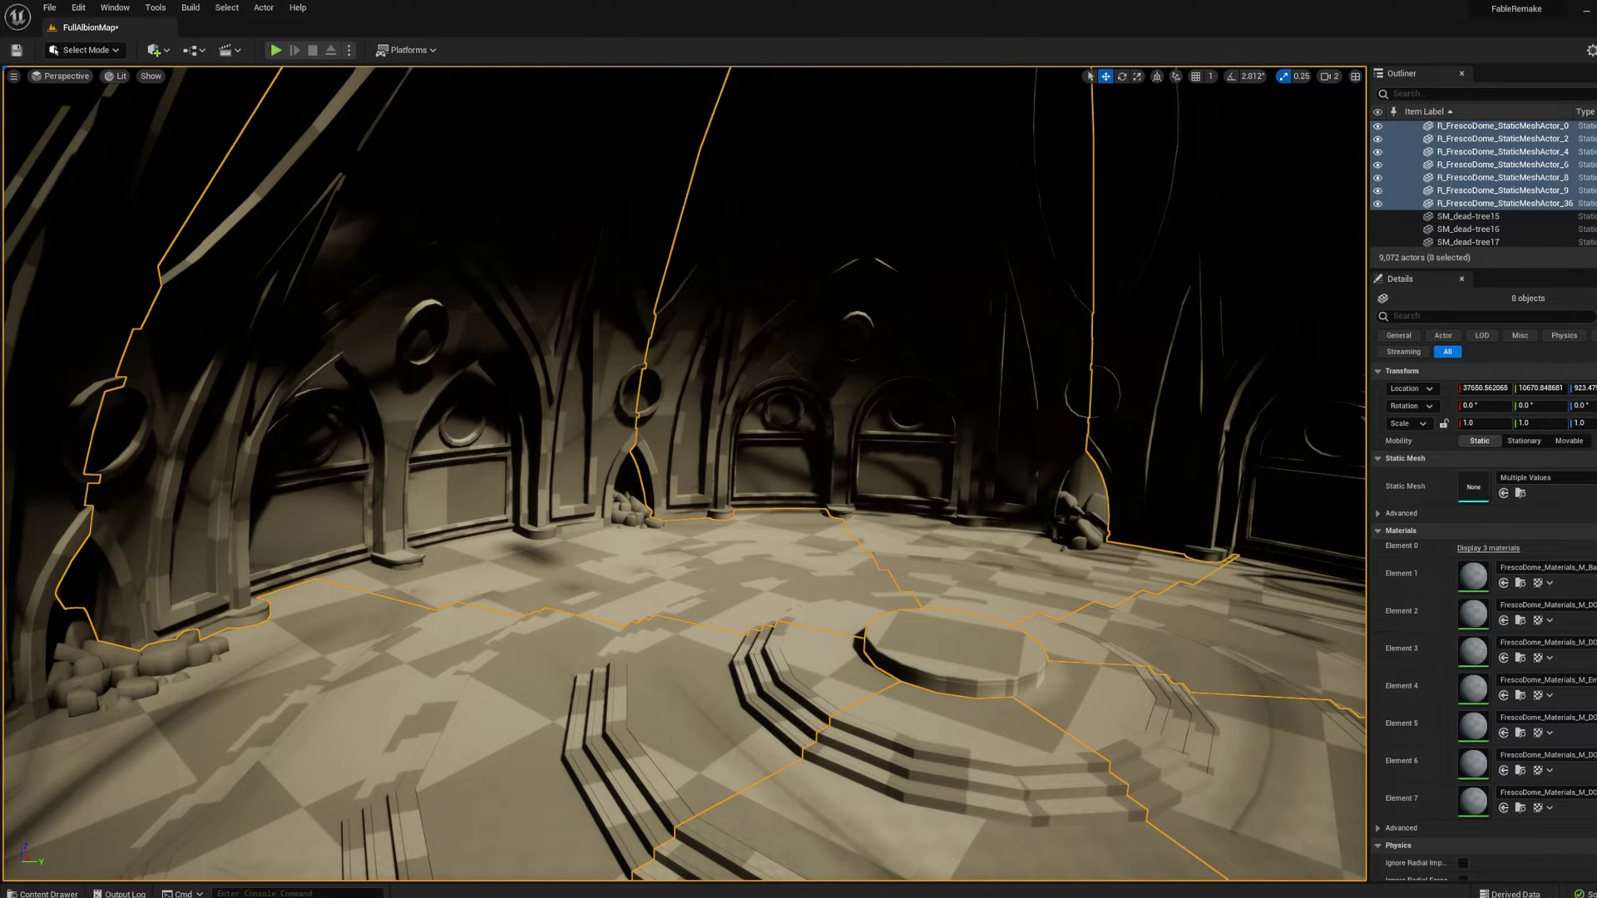
- Filter the FrescoDome content folder to materials only and reload all of them except FableTerrainMat
{"action": "left_click", "coordinate": [45, 894]}
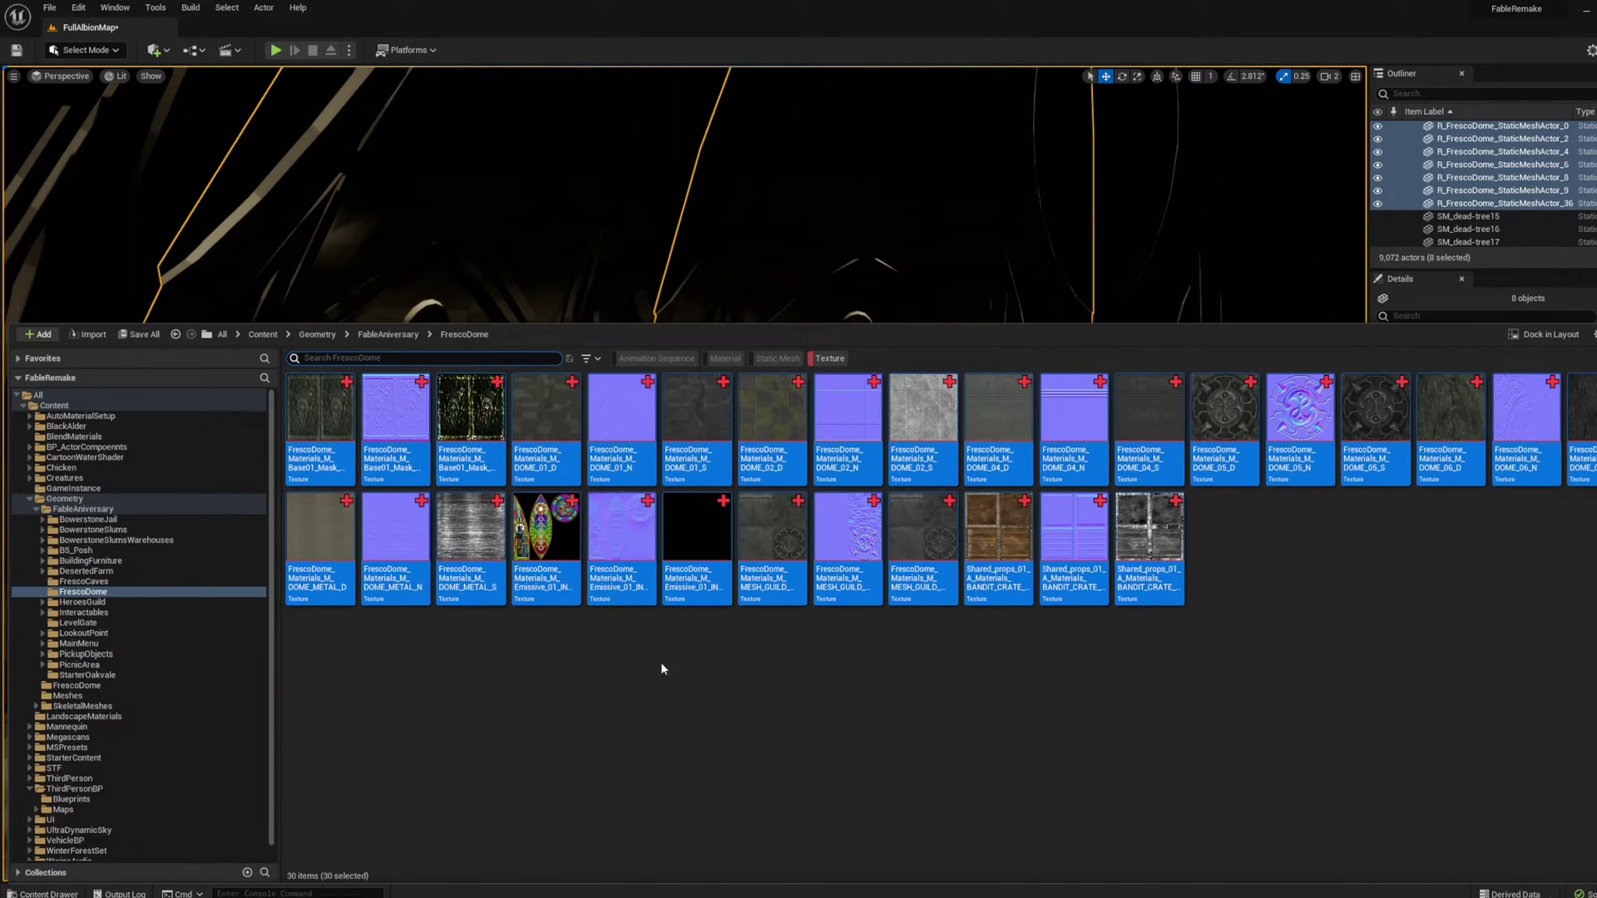
{"action": "left_click", "coordinate": [829, 359]}
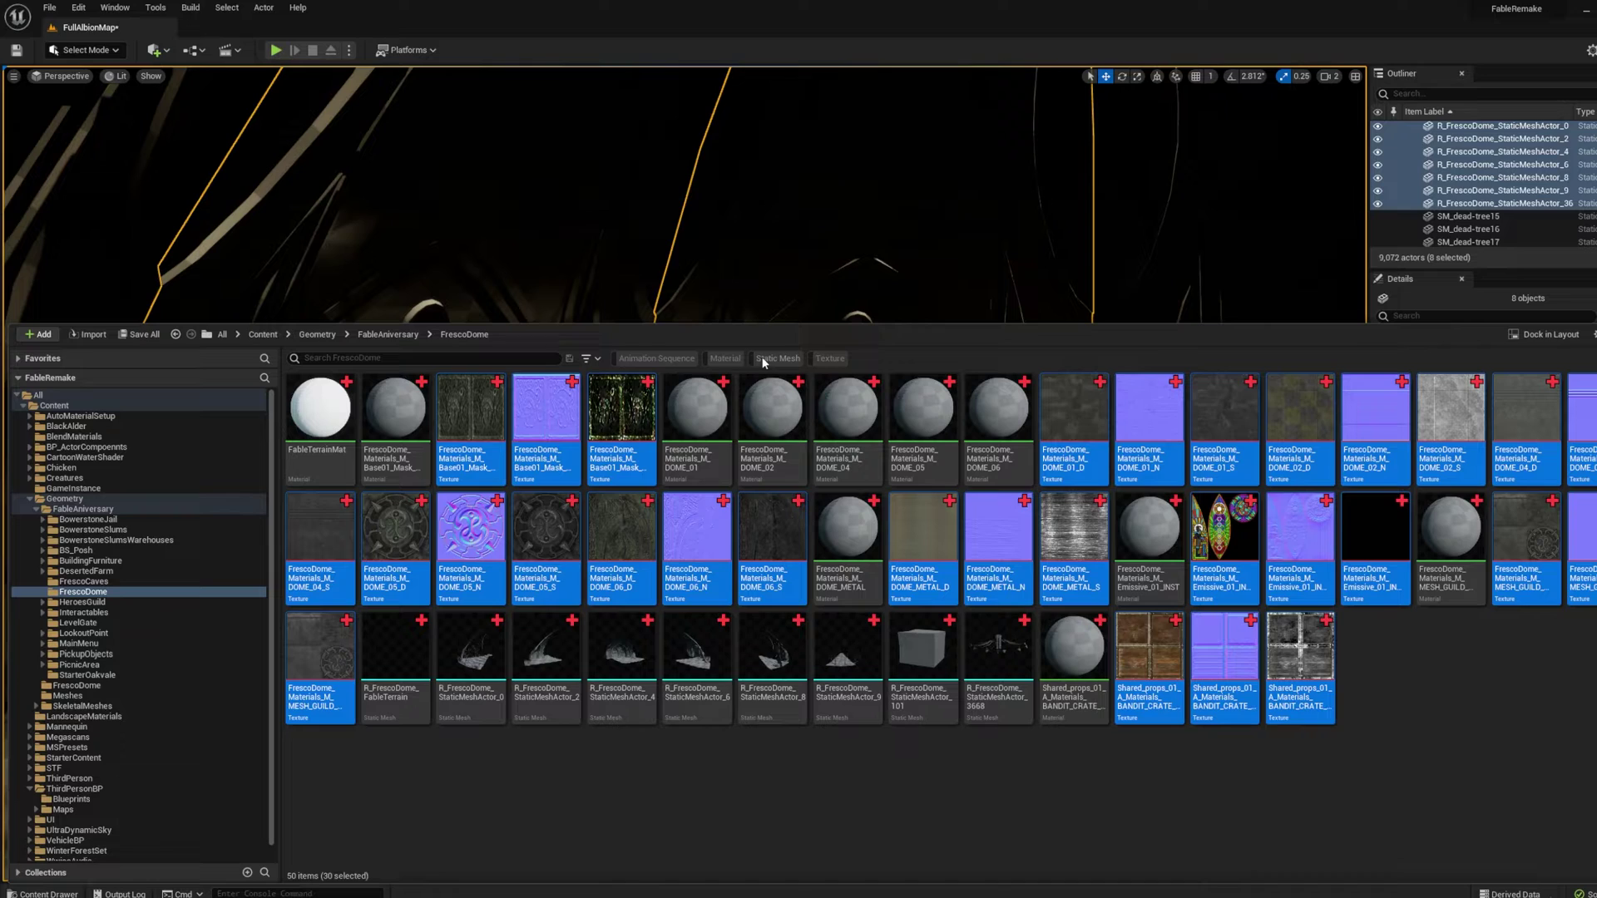
{"action": "left_click", "coordinate": [724, 359]}
{"action": "left_click", "coordinate": [396, 408]}
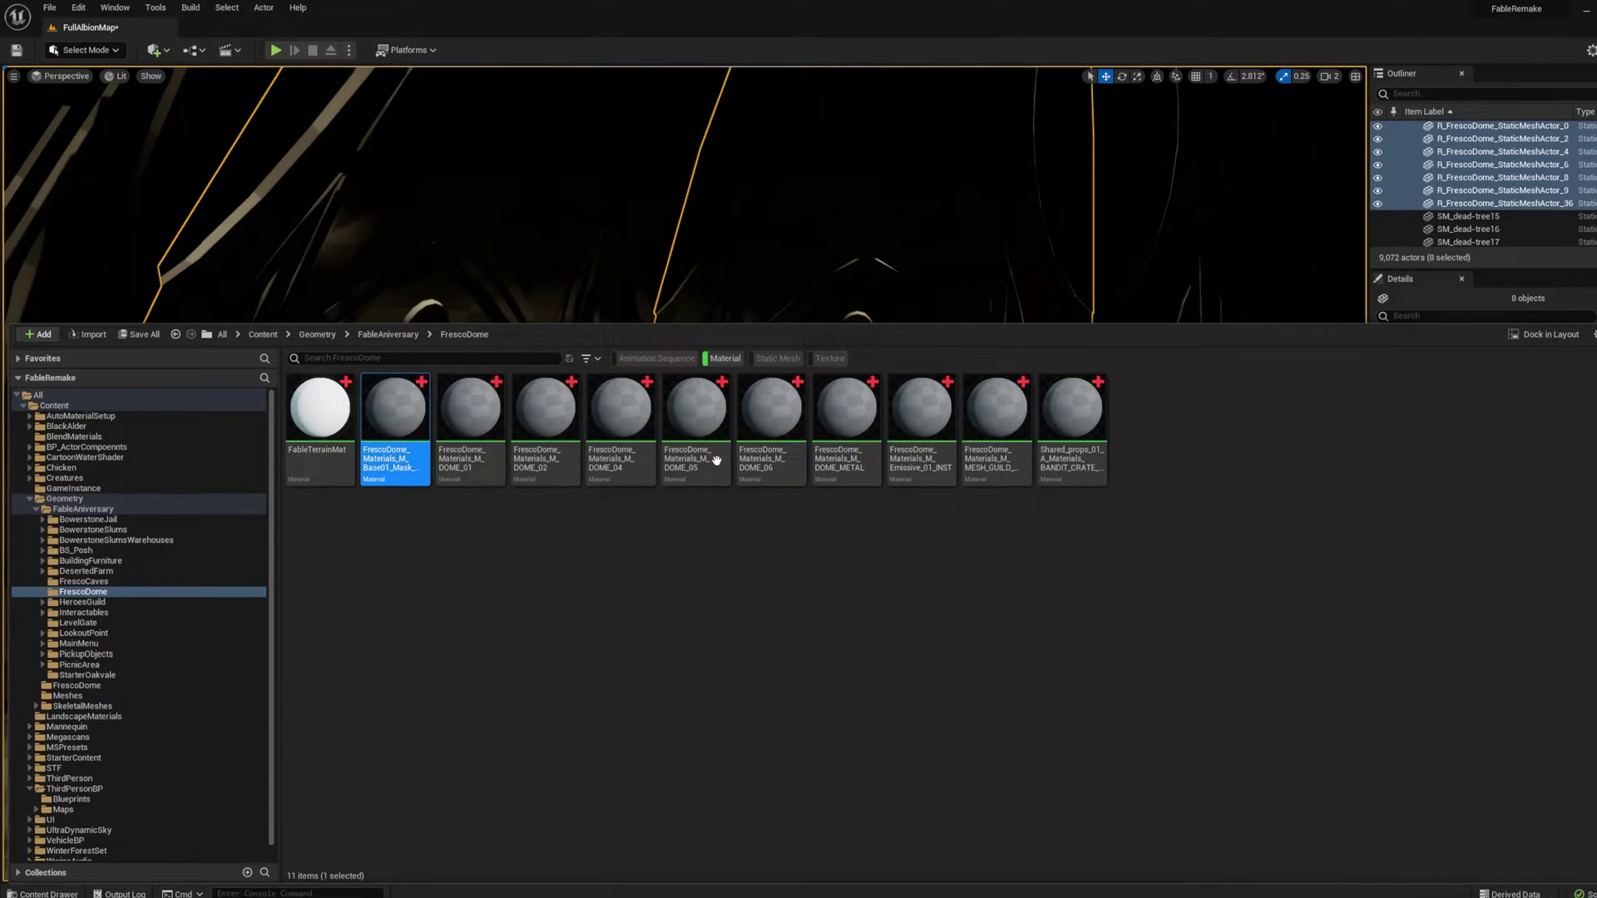
{"action": "left_click", "coordinate": [1053, 438], "text": "shift"}
{"action": "right_click", "coordinate": [1077, 424]}
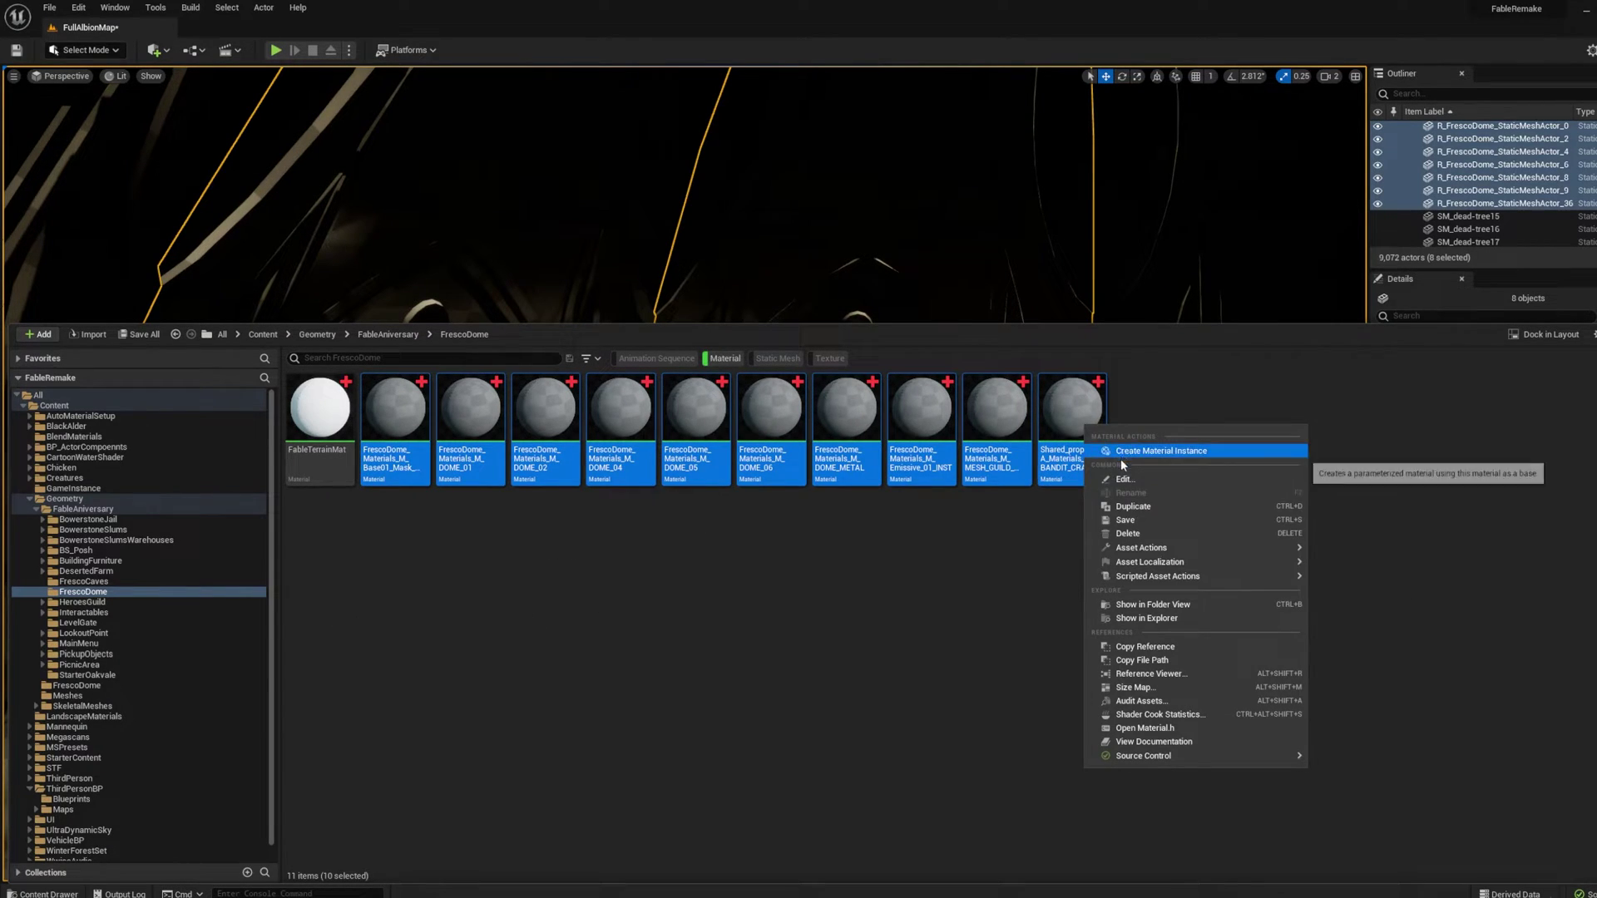
{"action": "mouse_move", "coordinate": [1164, 551]}
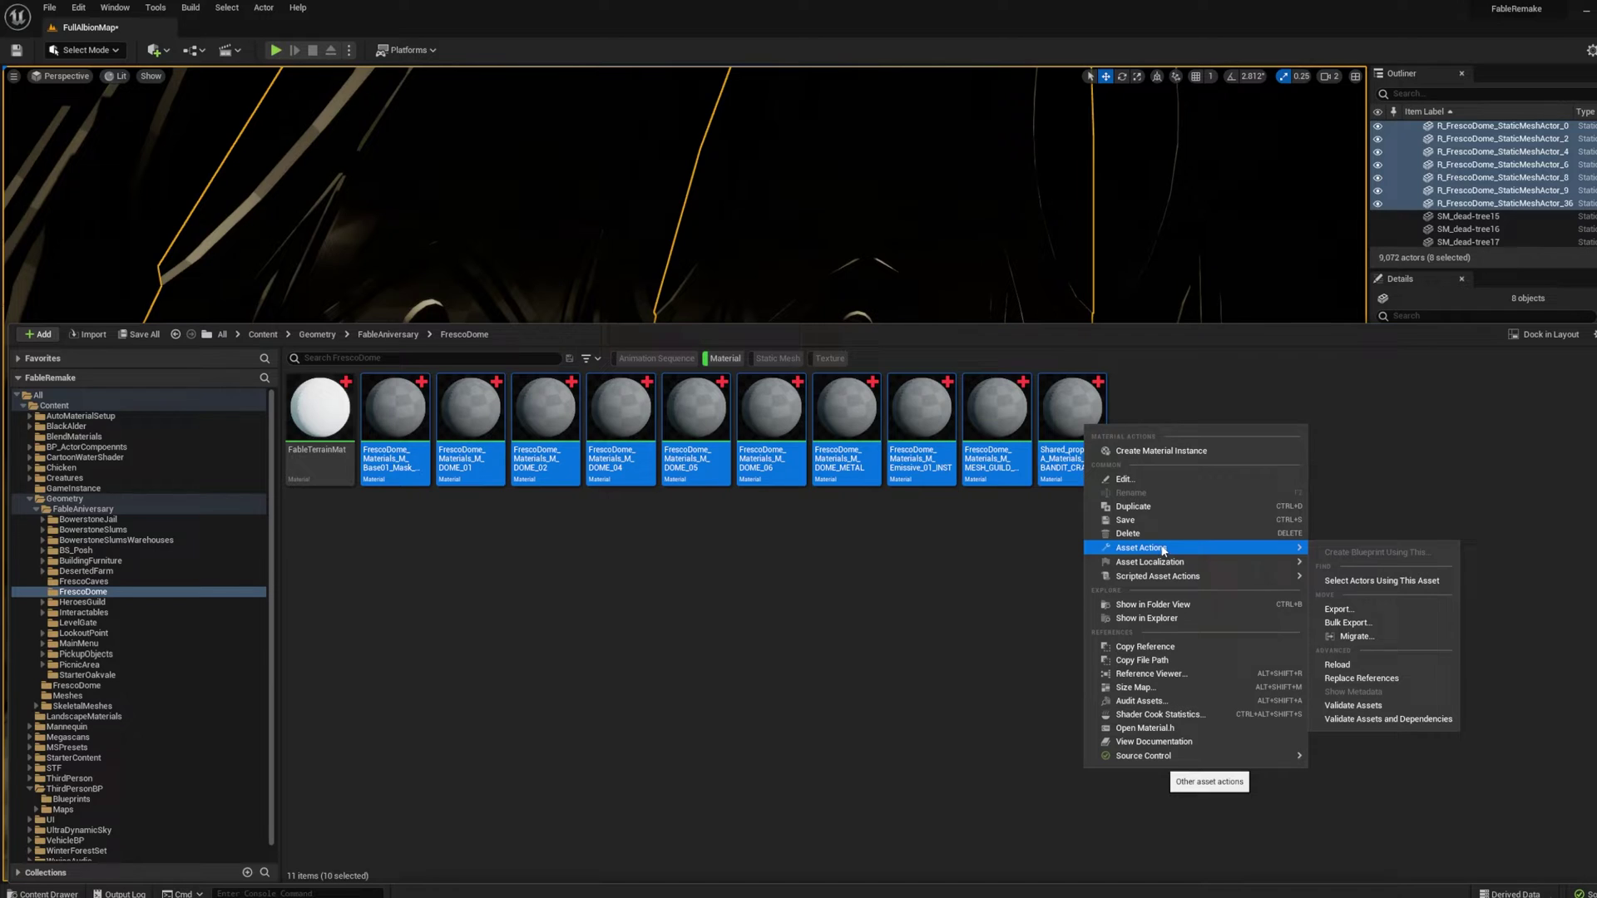
{"action": "left_click", "coordinate": [1359, 663]}
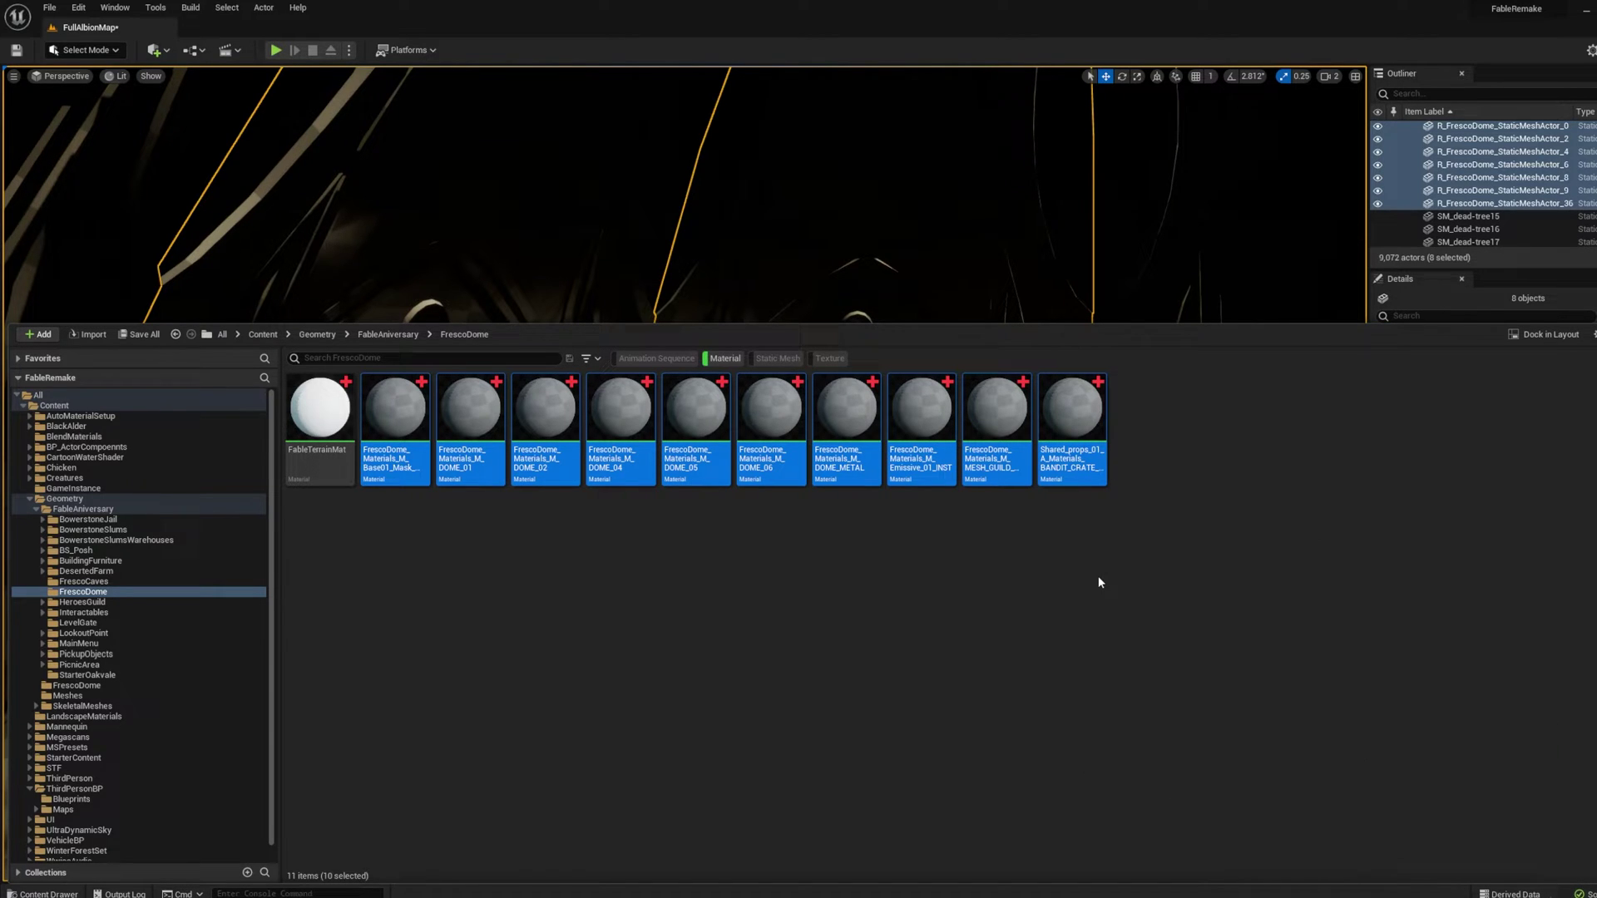
- Inspect the textured dome interior, including its walls, stained glass windows, ceiling and checkered floor
{"action": "right_click_drag", "start_coordinate": [820, 278], "coordinate": [719, 320]}
{"action": "key", "text": "w"}
{"action": "right_click_drag", "start_coordinate": [740, 474], "coordinate": [435, 497]}
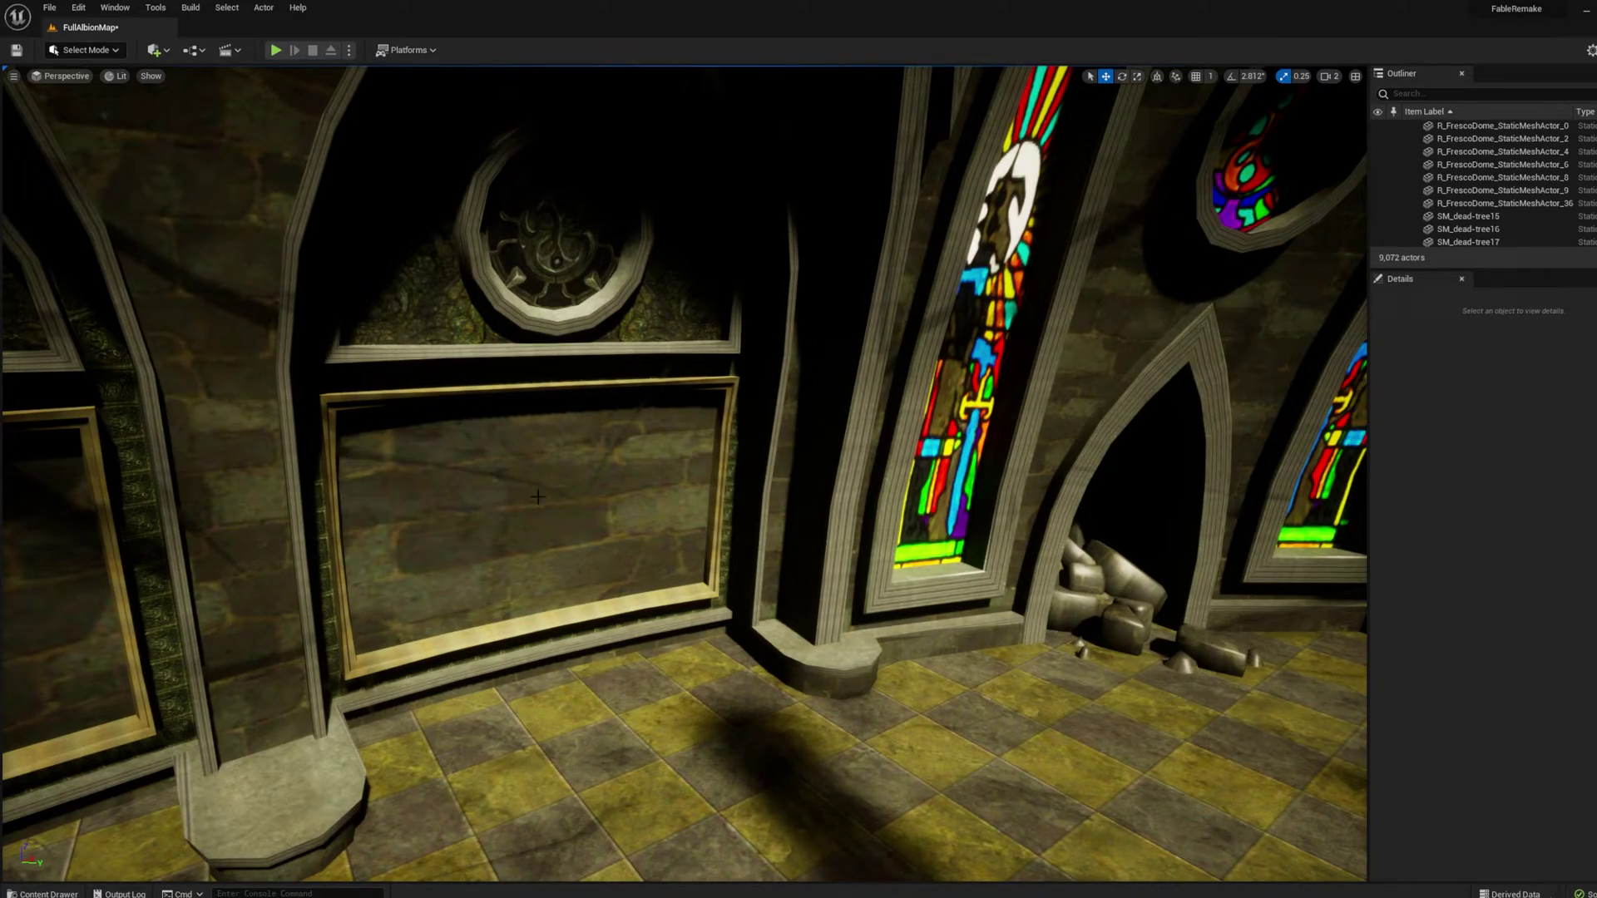
{"action": "right_click_drag", "start_coordinate": [537, 497], "coordinate": [1231, 316]}
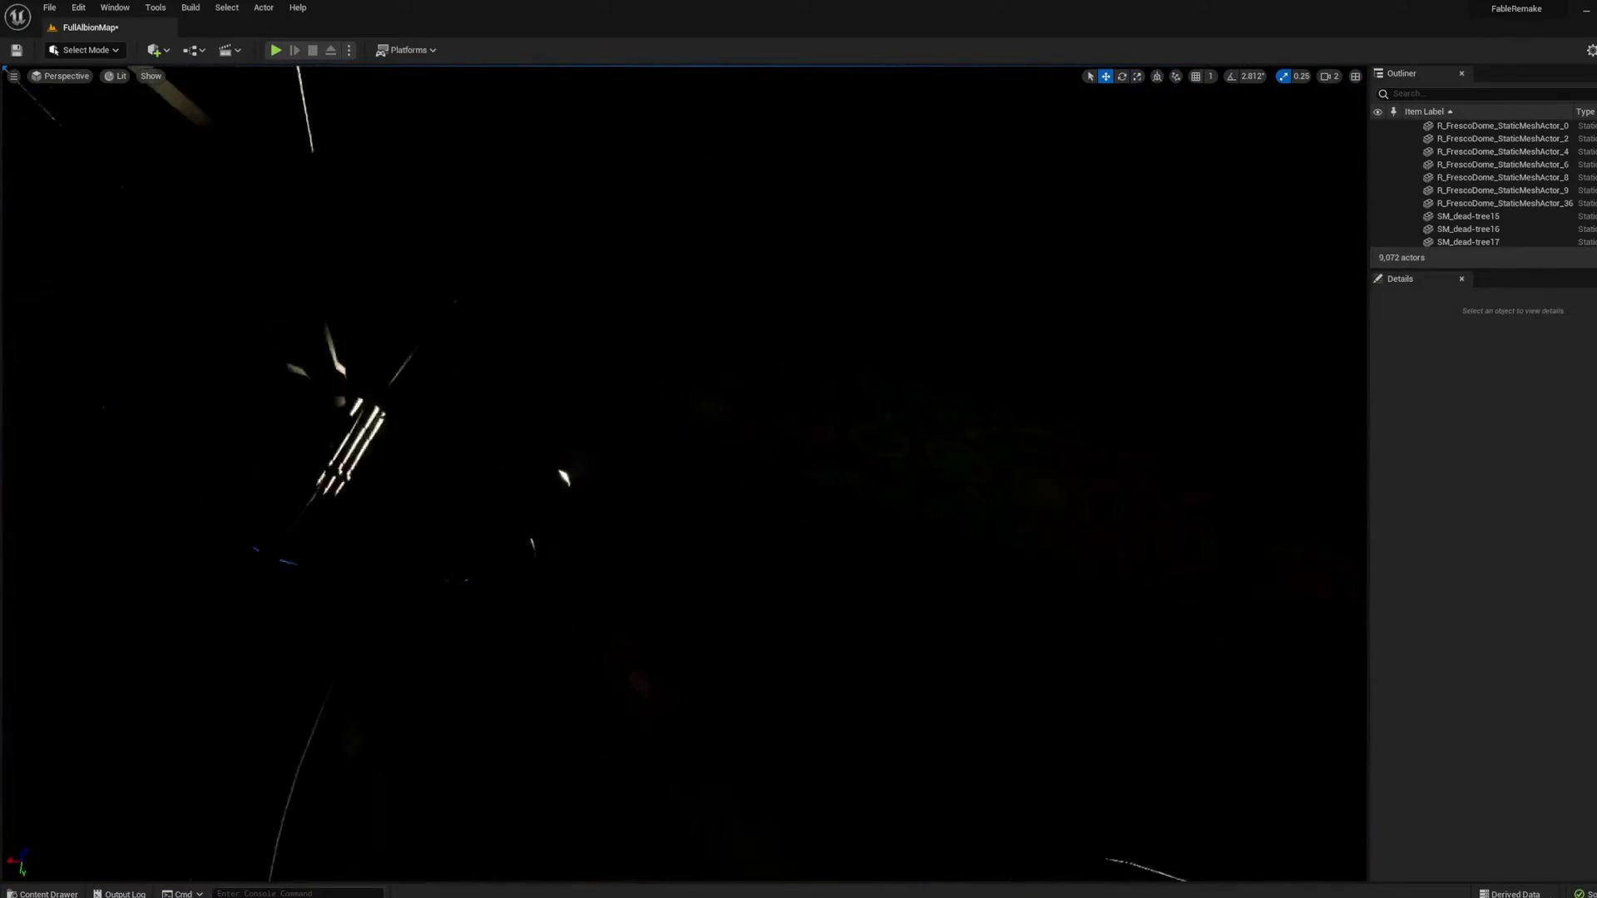
{"action": "right_click_drag", "start_coordinate": [574, 358], "coordinate": [465, 474]}
{"action": "right_click_drag", "start_coordinate": [682, 474], "coordinate": [491, 432]}
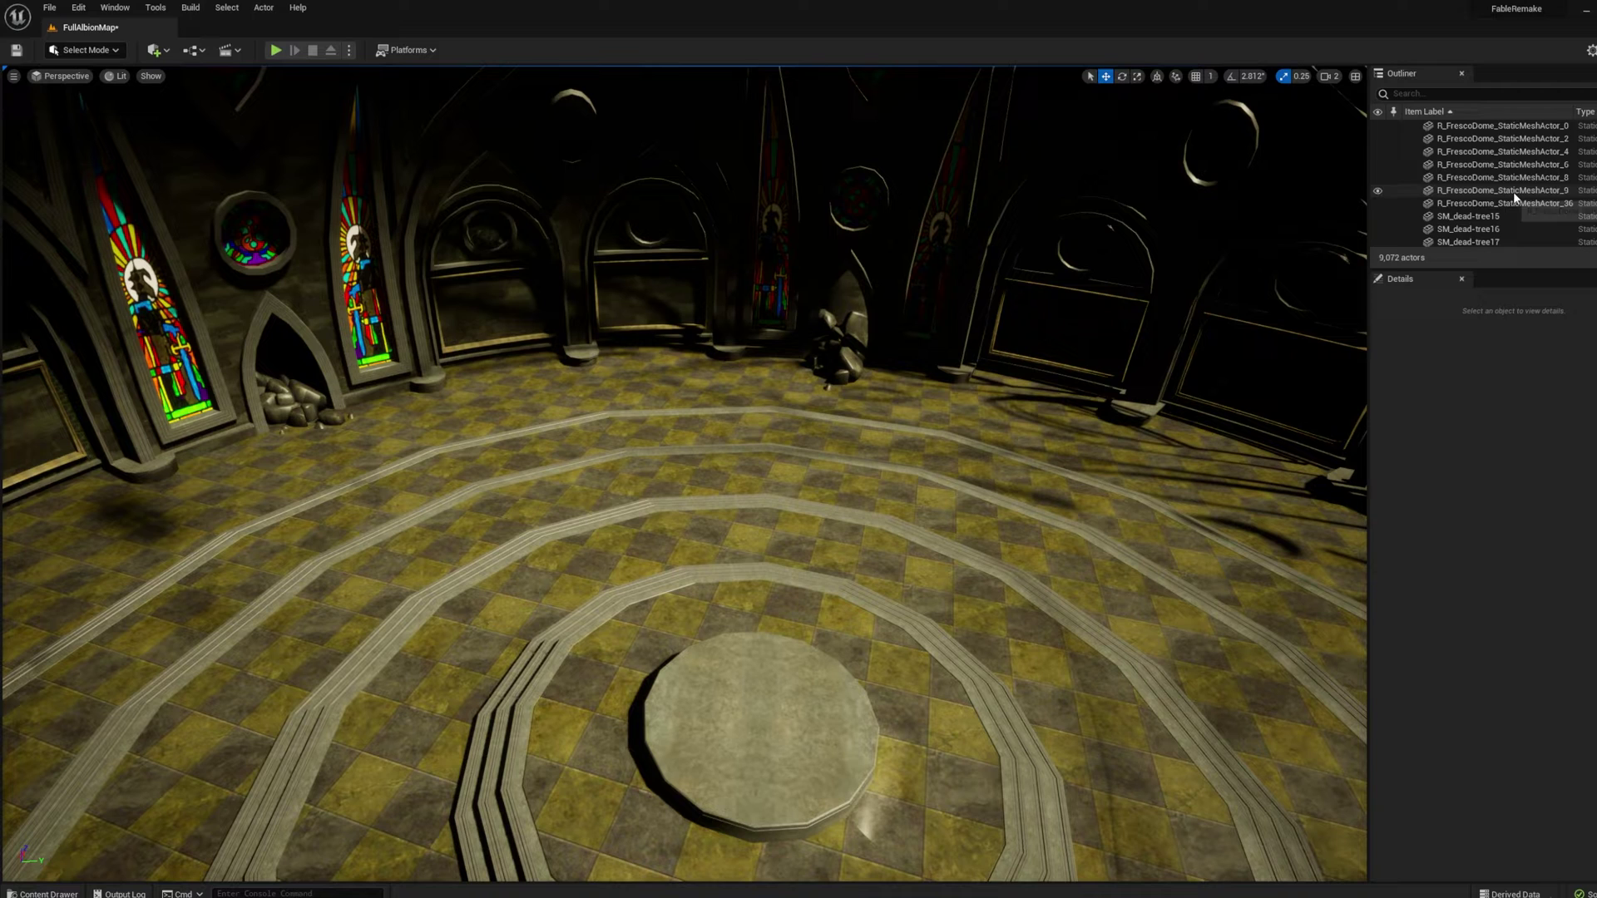
- Create an actor folder named FrescoDome under FullAlbionMap and gather the dome's actors in it
{"action": "scroll", "coordinate": [1485, 181], "scroll_direction": "down", "scroll_amount": 10}
{"action": "scroll", "coordinate": [1486, 177], "scroll_direction": "down", "scroll_amount": 2}
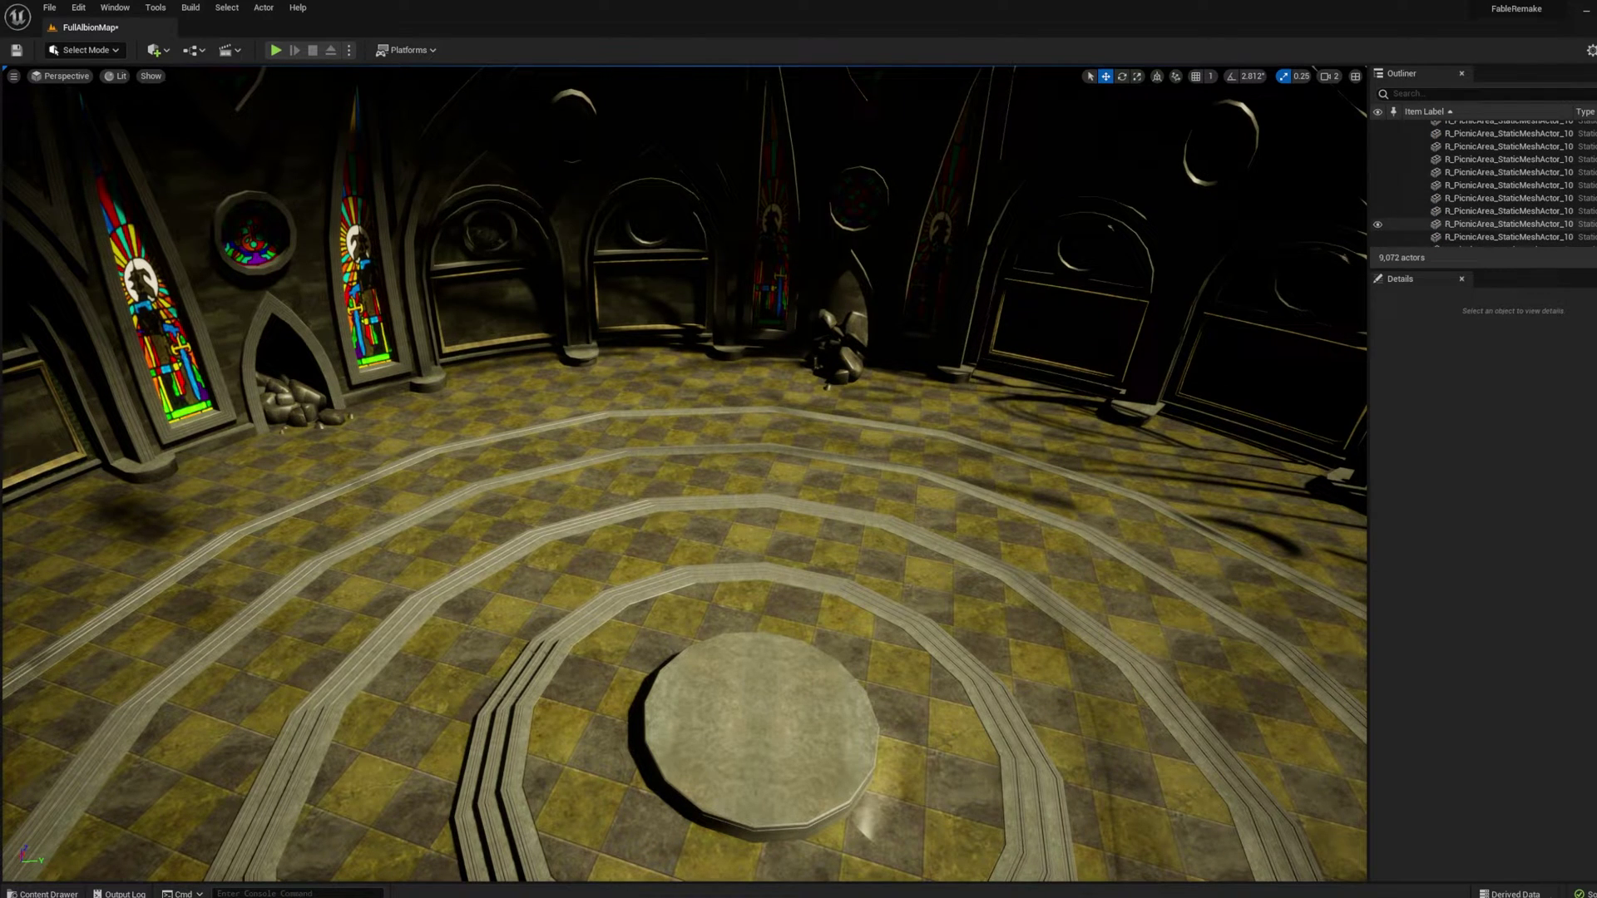
{"action": "left_click_drag", "start_coordinate": [1595, 223], "coordinate": [1595, 125]}
{"action": "left_click", "coordinate": [1416, 165]}
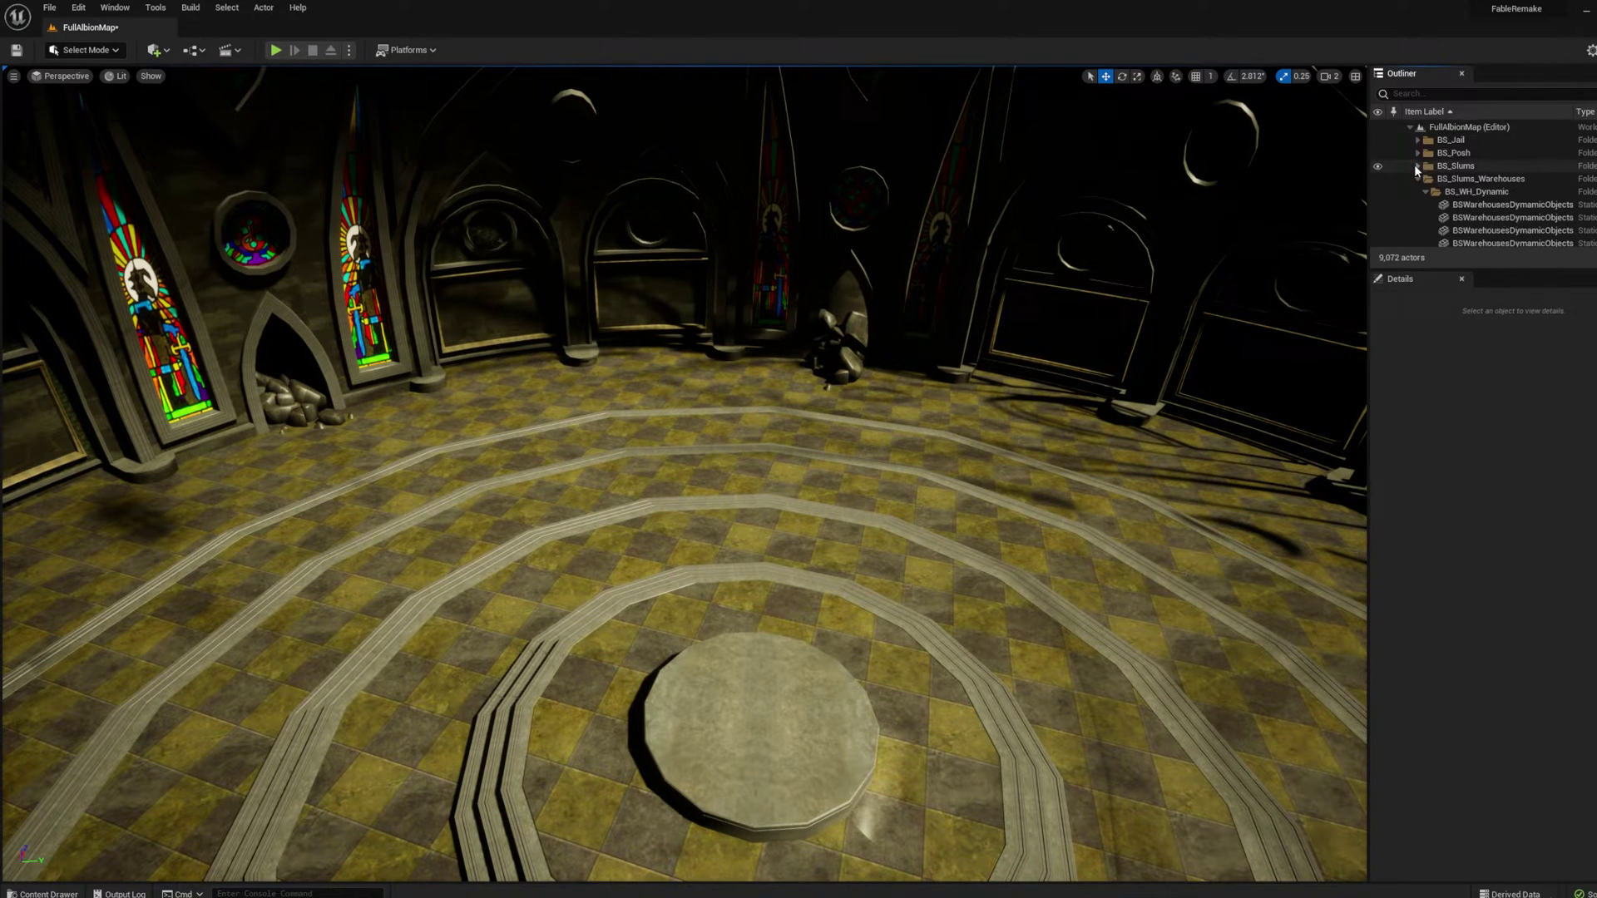
{"action": "right_click", "coordinate": [1456, 125]}
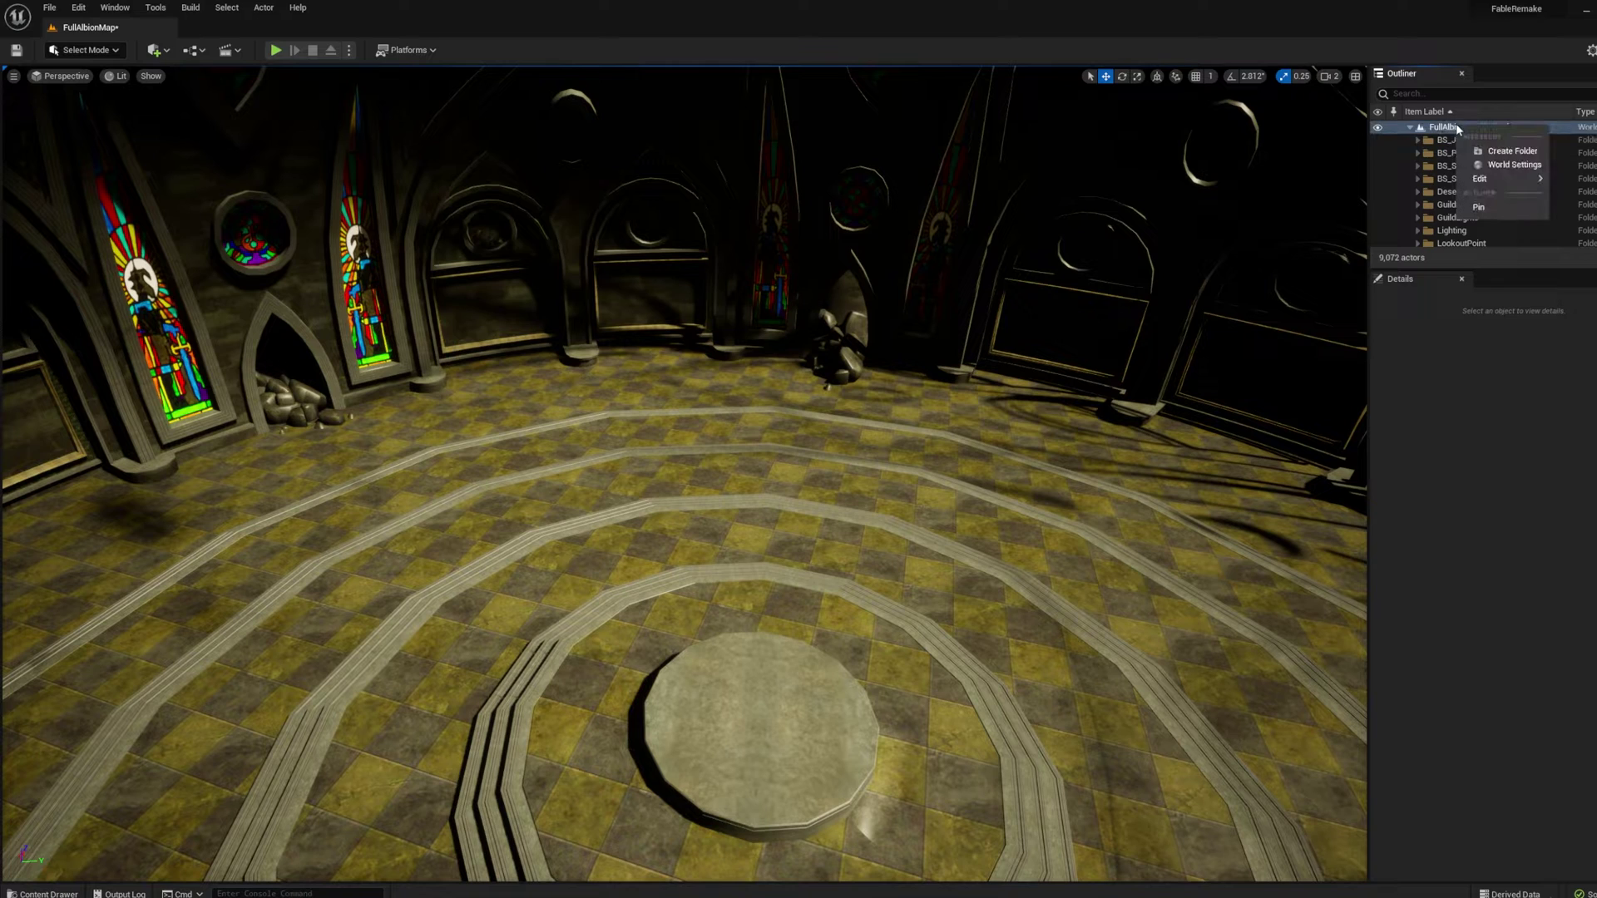
{"action": "left_click", "coordinate": [1494, 152]}
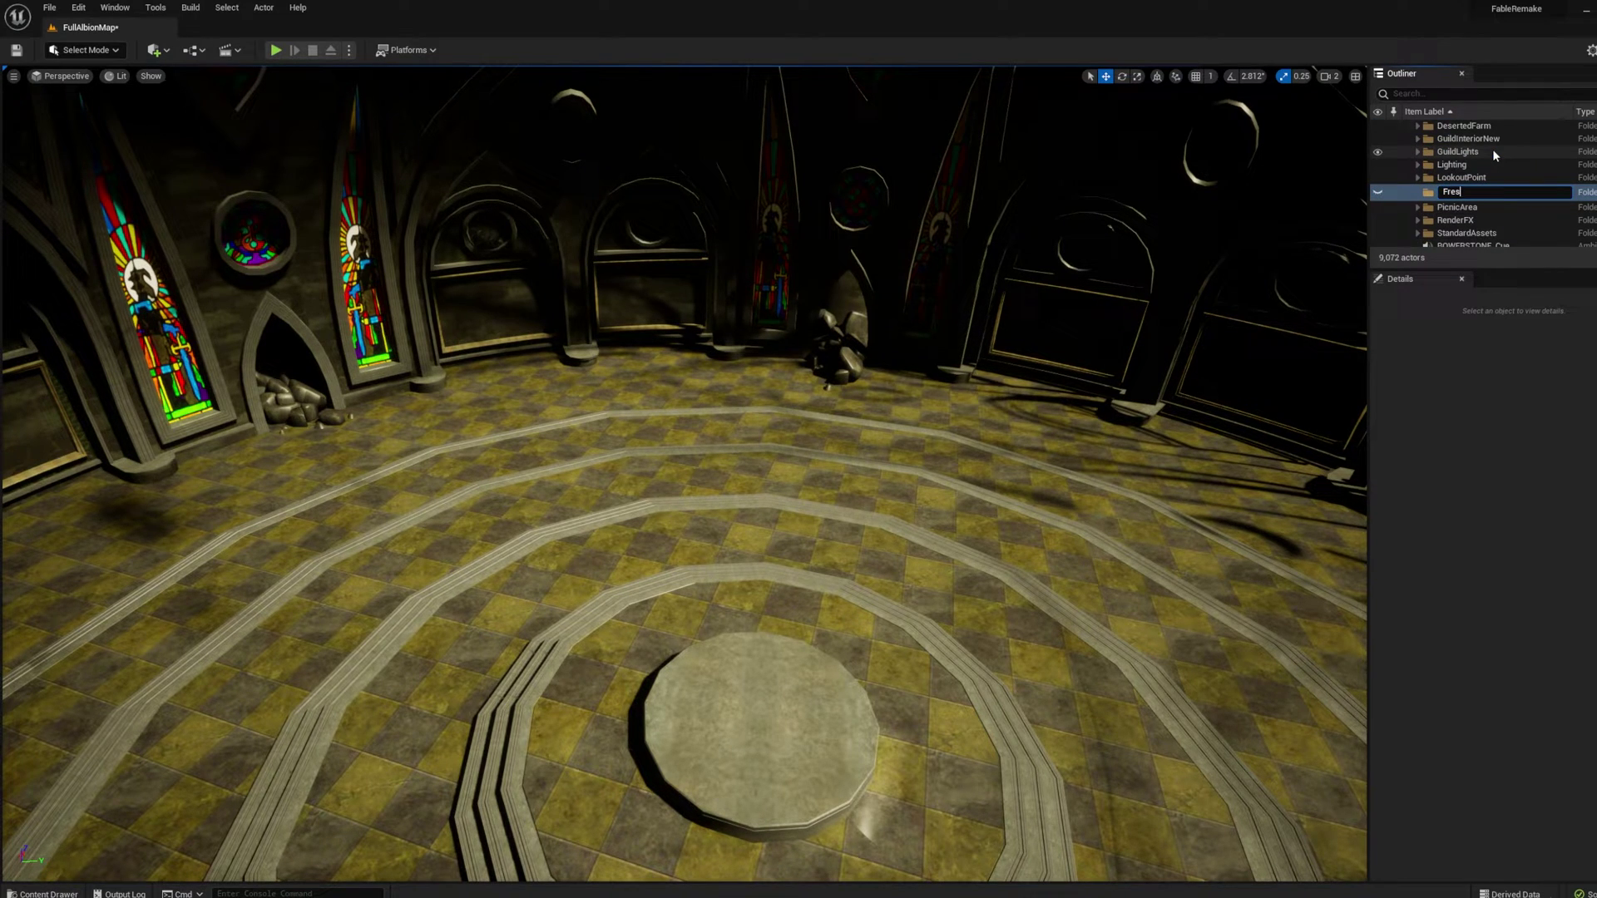
{"action": "type", "text": "FrescoDome"}
{"action": "key", "text": "Return"}
{"action": "left_click", "coordinate": [1417, 160]}
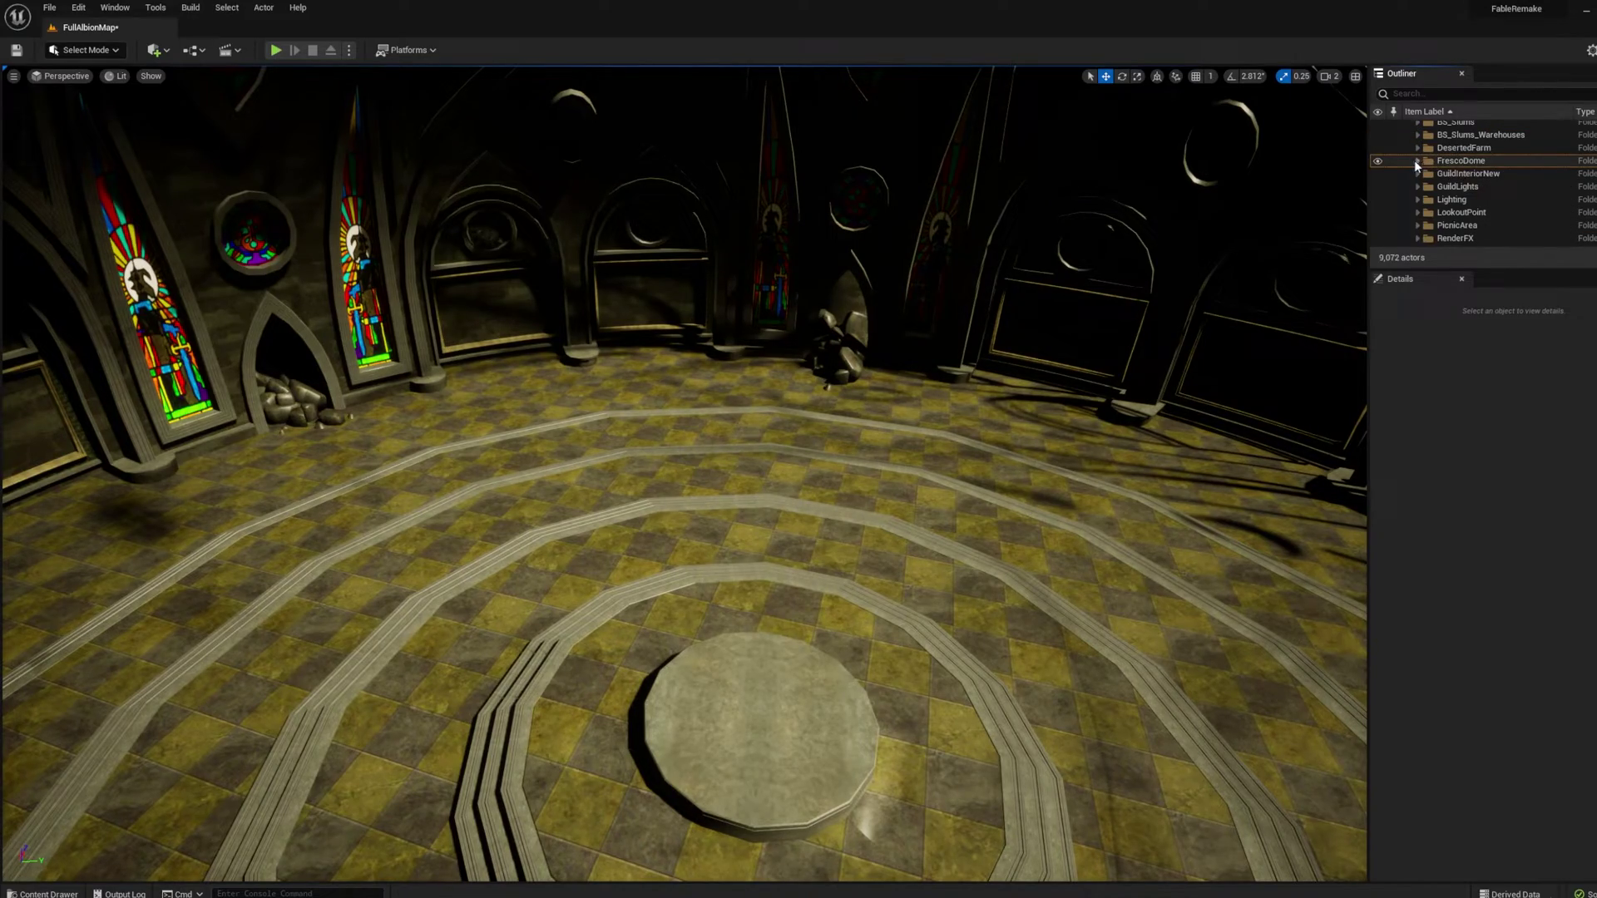
{"action": "left_click", "coordinate": [1377, 160]}
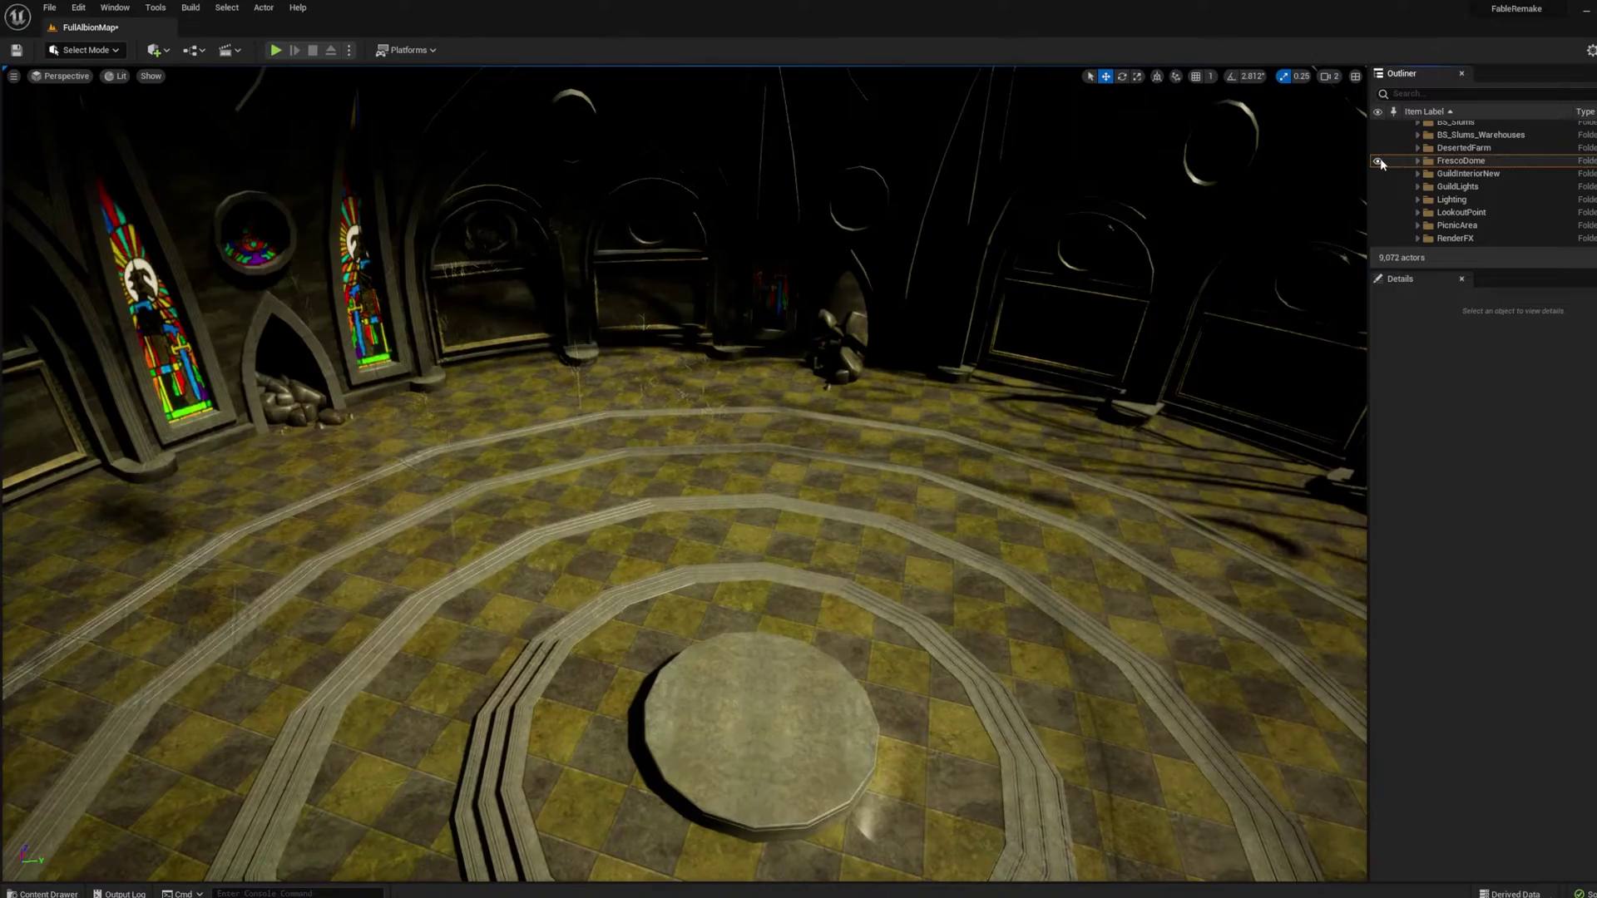
- Duplicate SpotLight13 and SpotLight15 from the furnished red-walled interior and put the copies in the FrescoDome actor folder
{"action": "key", "text": "s"}
{"action": "right_click_drag", "start_coordinate": [914, 399], "coordinate": [666, 399]}
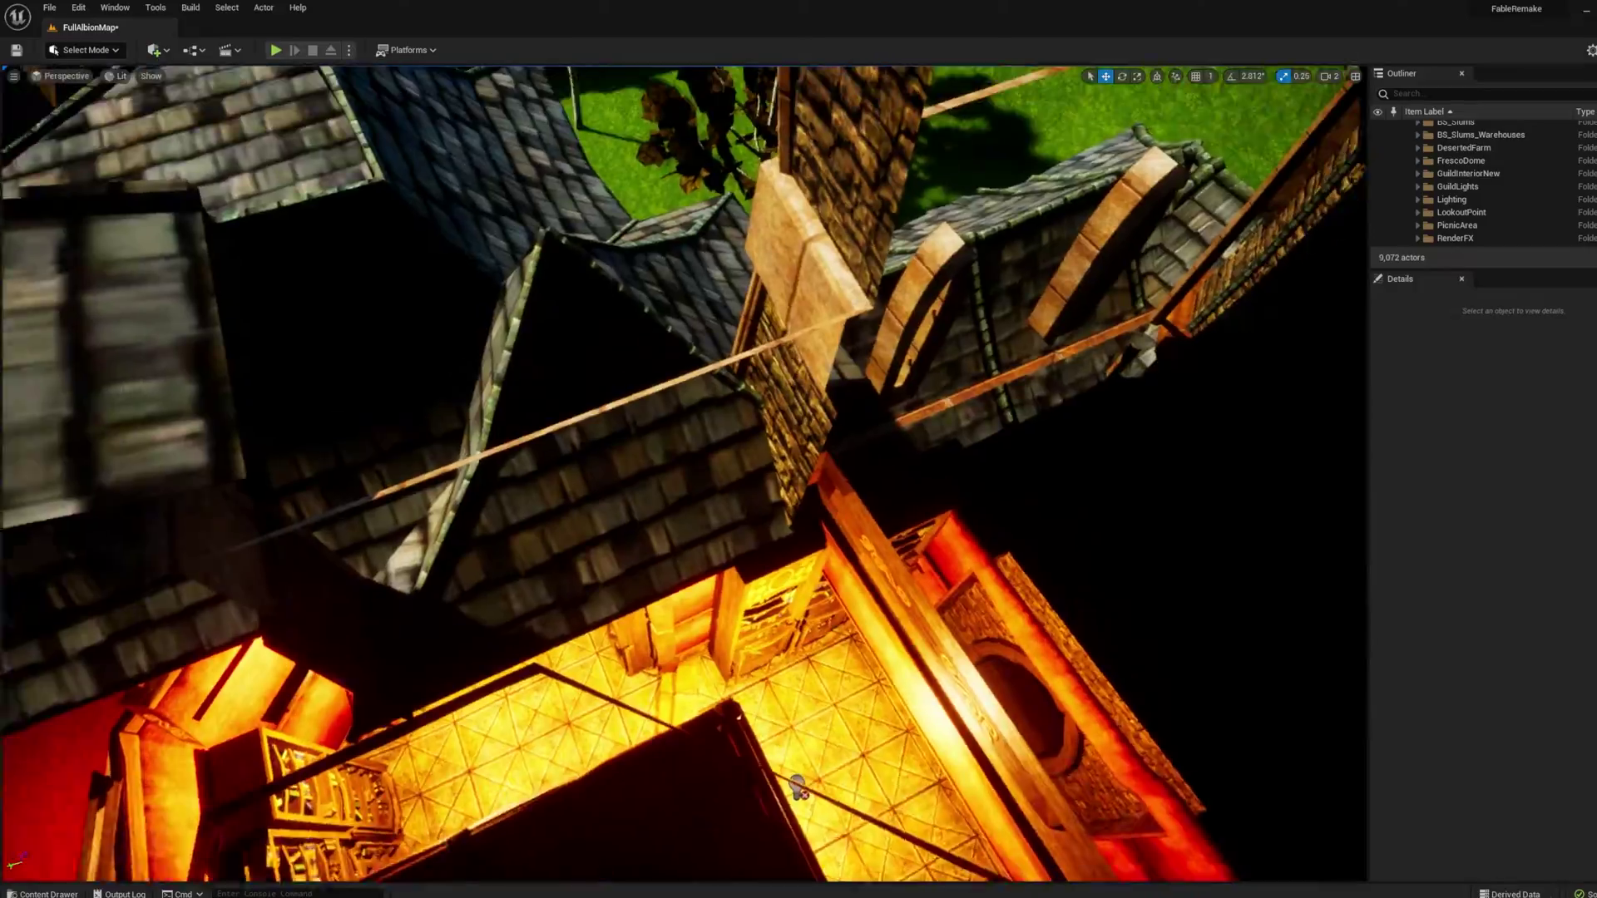
{"action": "right_click_drag", "start_coordinate": [665, 399], "coordinate": [551, 91]}
{"action": "key", "text": "w"}
{"action": "key", "text": "w"}
{"action": "left_click", "coordinate": [211, 281]}
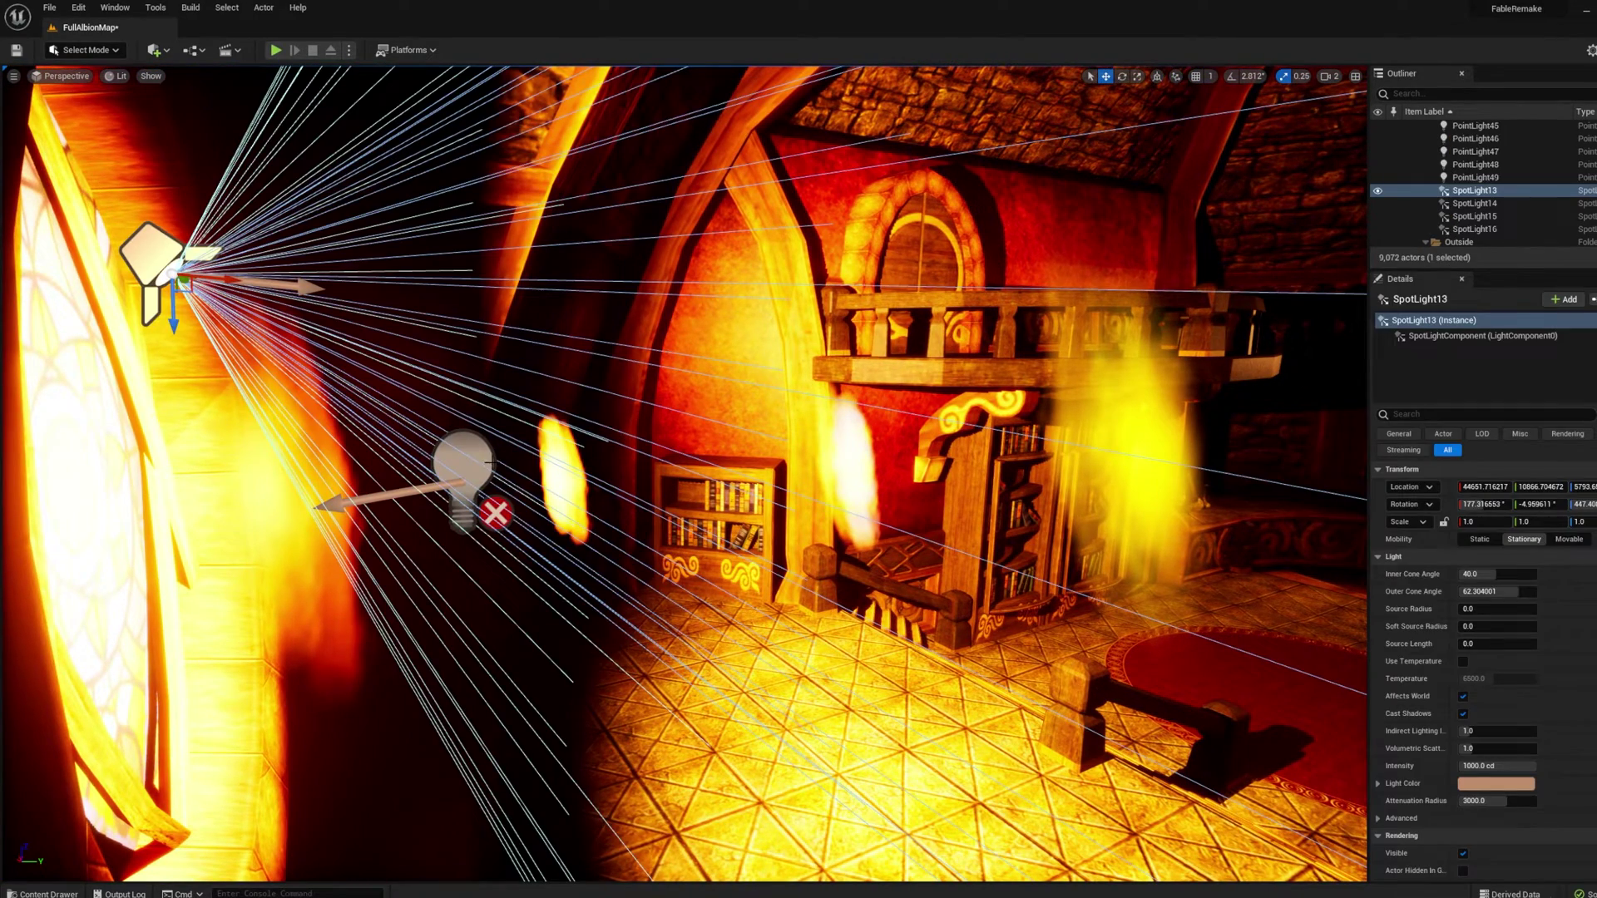
{"action": "left_click", "coordinate": [458, 471], "text": "ctrl"}
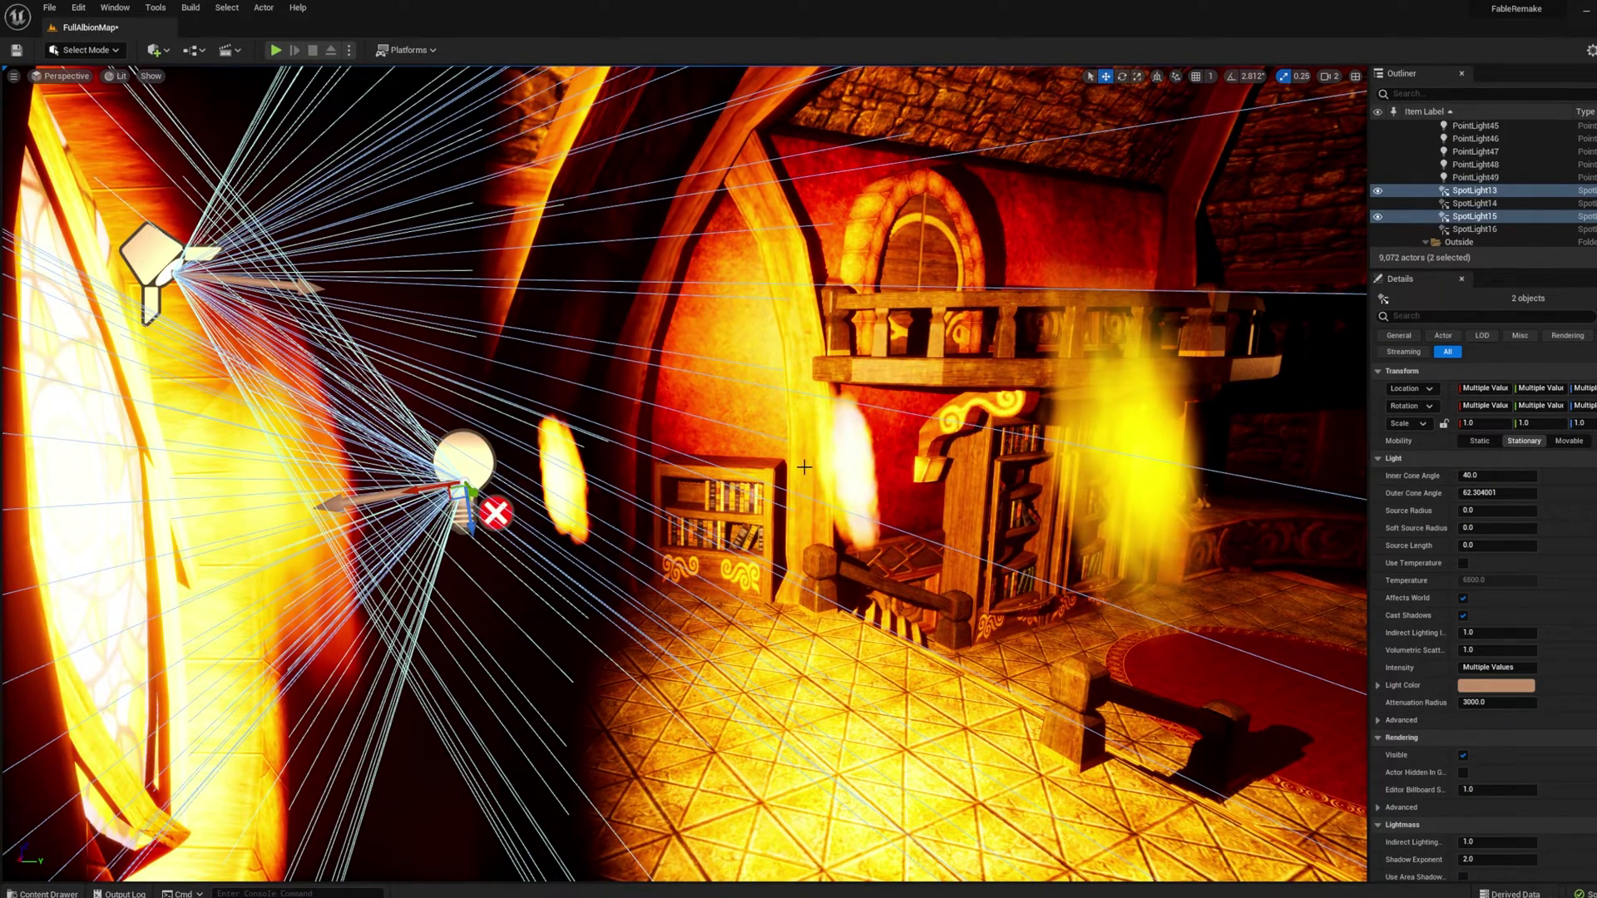
{"action": "key", "text": "ctrl+d"}
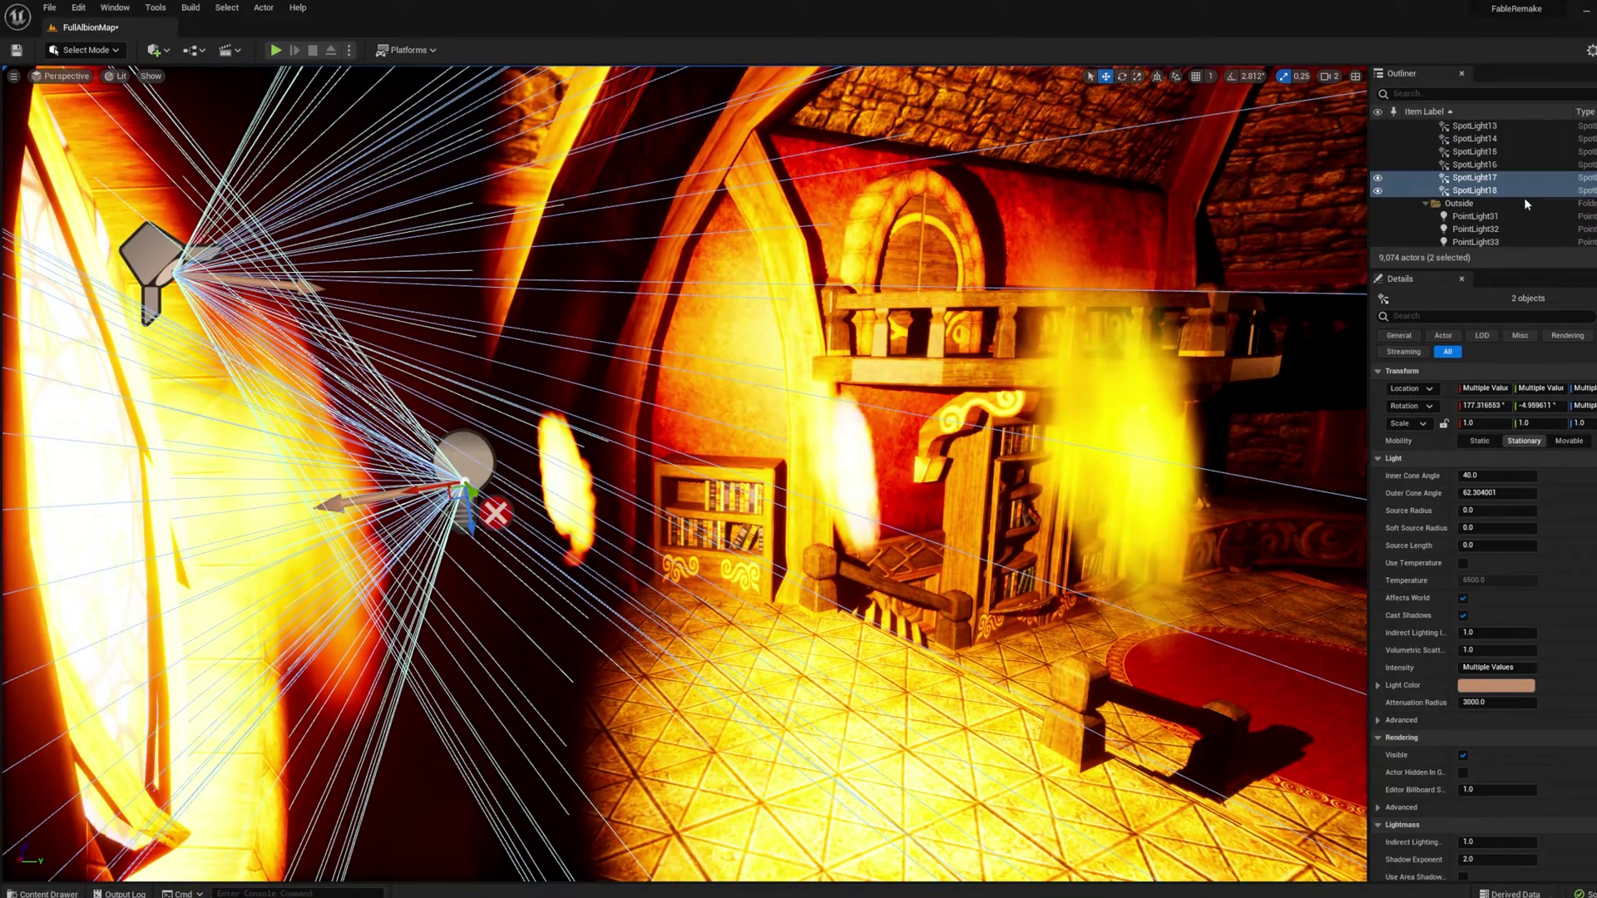
{"action": "scroll", "coordinate": [1526, 198], "scroll_direction": "up", "scroll_amount": 4}
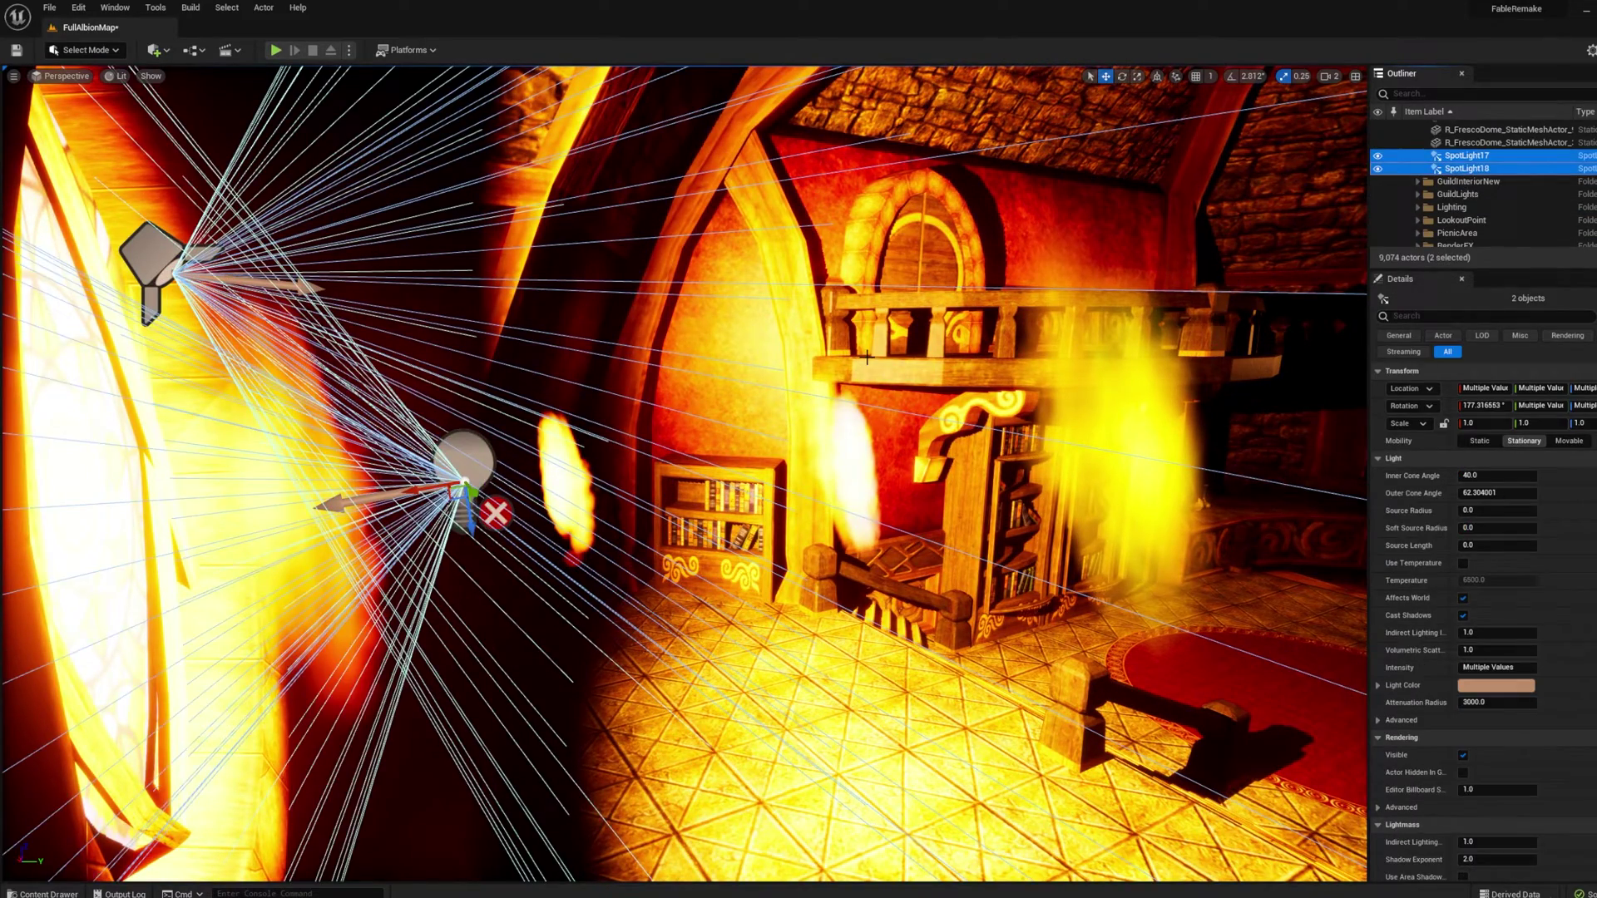
- Move the two duplicated spotlights into the dome and rotate them to face a wall with stained glass windows
{"action": "mouse_move", "coordinate": [867, 358]}
{"action": "right_mouse_down"}
{"action": "mouse_move", "coordinate": [773, 383]}
{"action": "mouse_move", "coordinate": [866, 357]}
{"action": "right_mouse_up"}
{"action": "left_click_drag", "start_coordinate": [929, 709], "coordinate": [293, 346]}
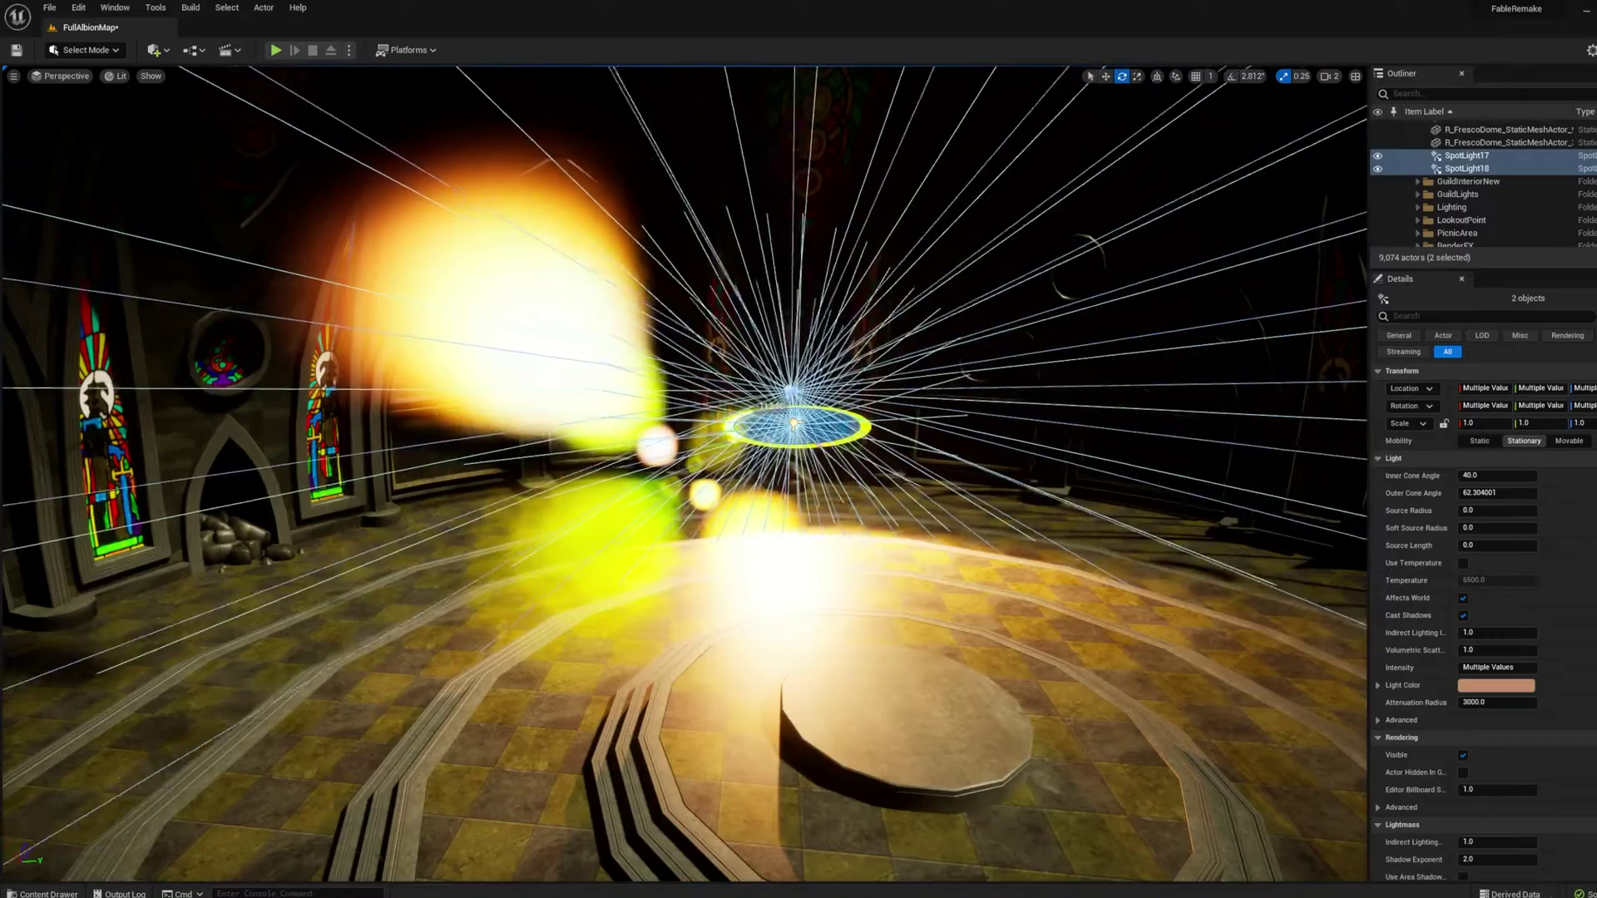
{"action": "left_click_drag", "start_coordinate": [734, 426], "coordinate": [740, 434]}
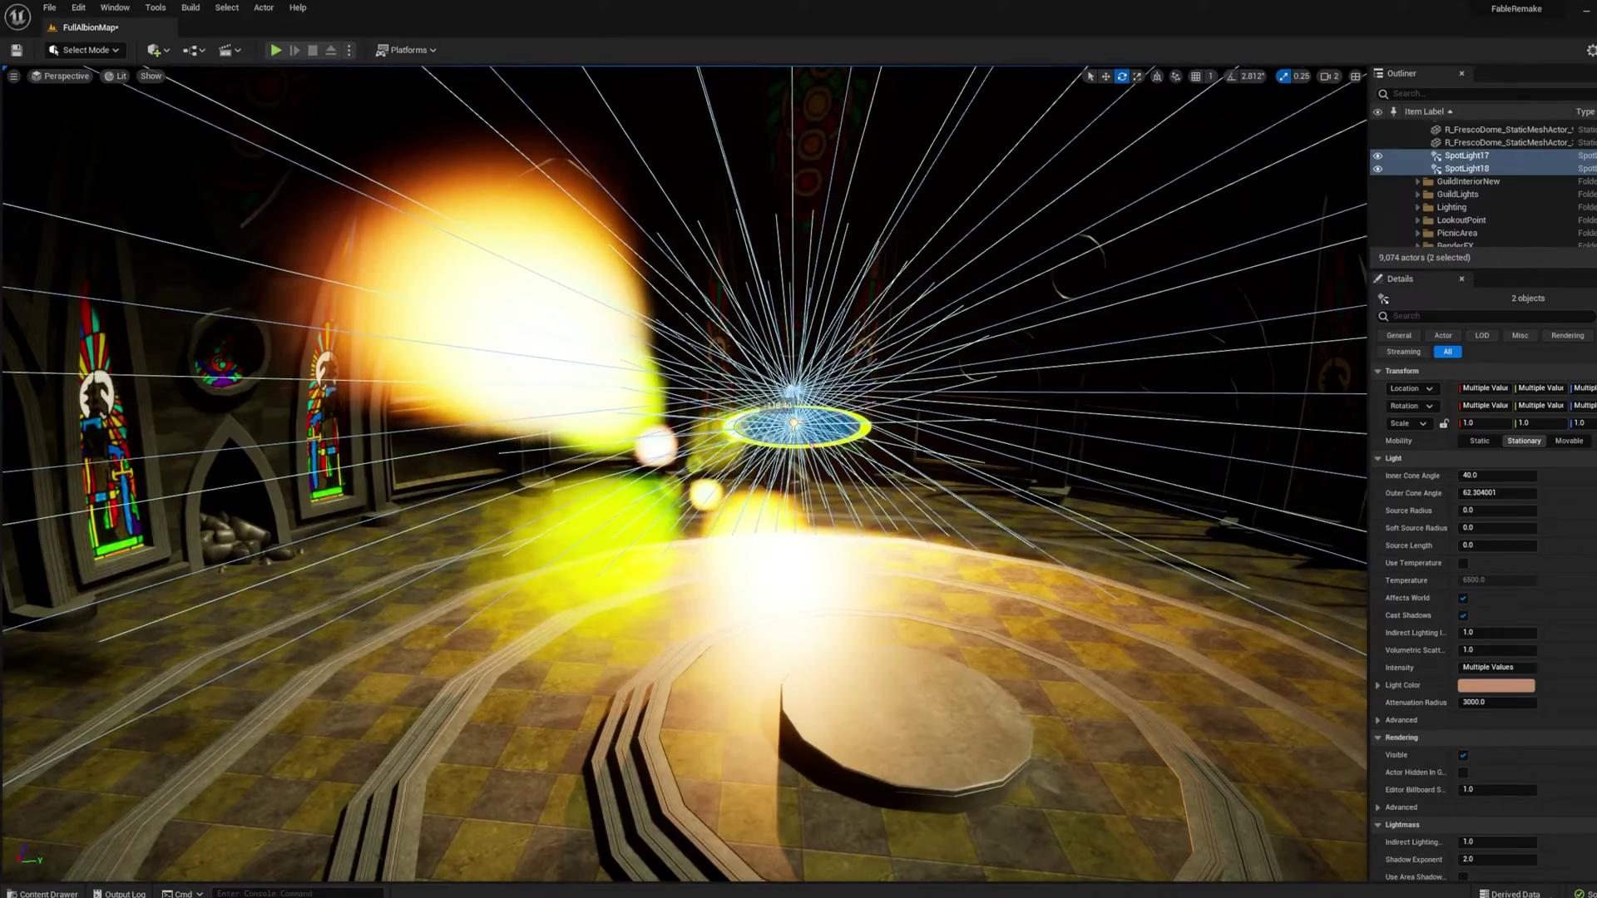
{"action": "right_click_drag", "start_coordinate": [740, 434], "coordinate": [740, 435]}
{"action": "left_click_drag", "start_coordinate": [848, 553], "coordinate": [769, 574]}
{"action": "right_click_drag", "start_coordinate": [770, 574], "coordinate": [770, 574]}
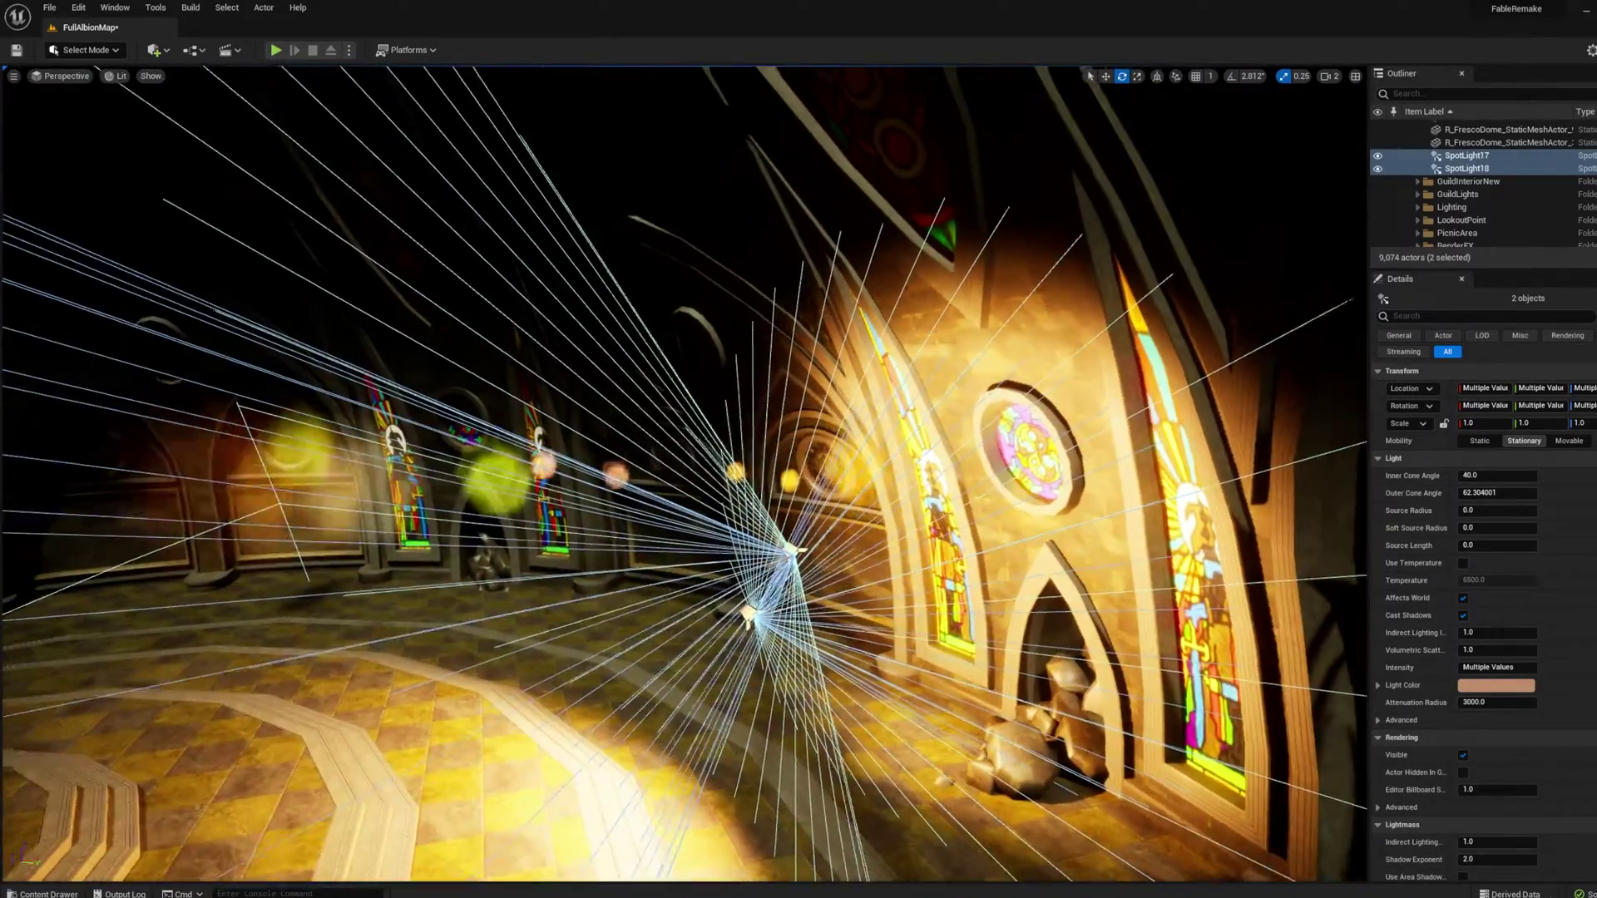
{"action": "right_click_drag", "start_coordinate": [908, 514], "coordinate": [908, 514]}
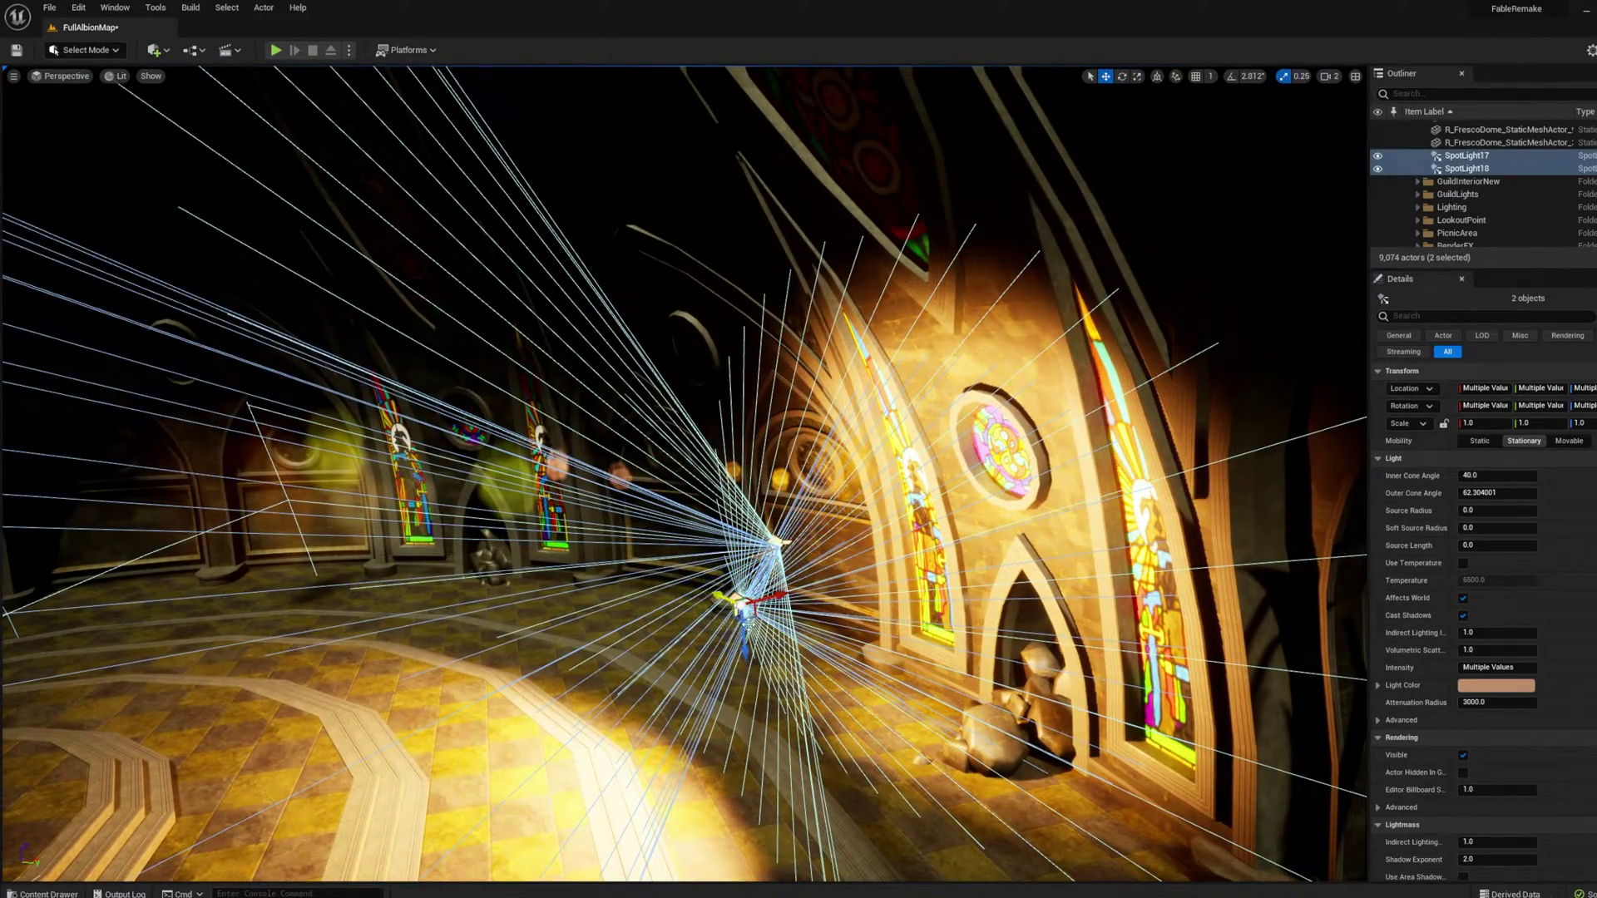
- Duplicate the two dome spotlights and raise the copies to light the tall stained glass window high on the wall
{"action": "left_click_drag", "start_coordinate": [745, 649], "coordinate": [721, 204]}
{"action": "mouse_move", "coordinate": [721, 204]}
{"action": "right_mouse_down"}
{"action": "mouse_move", "coordinate": [736, 125]}
{"action": "mouse_move", "coordinate": [722, 204]}
{"action": "mouse_move", "coordinate": [748, 189]}
{"action": "right_mouse_up"}
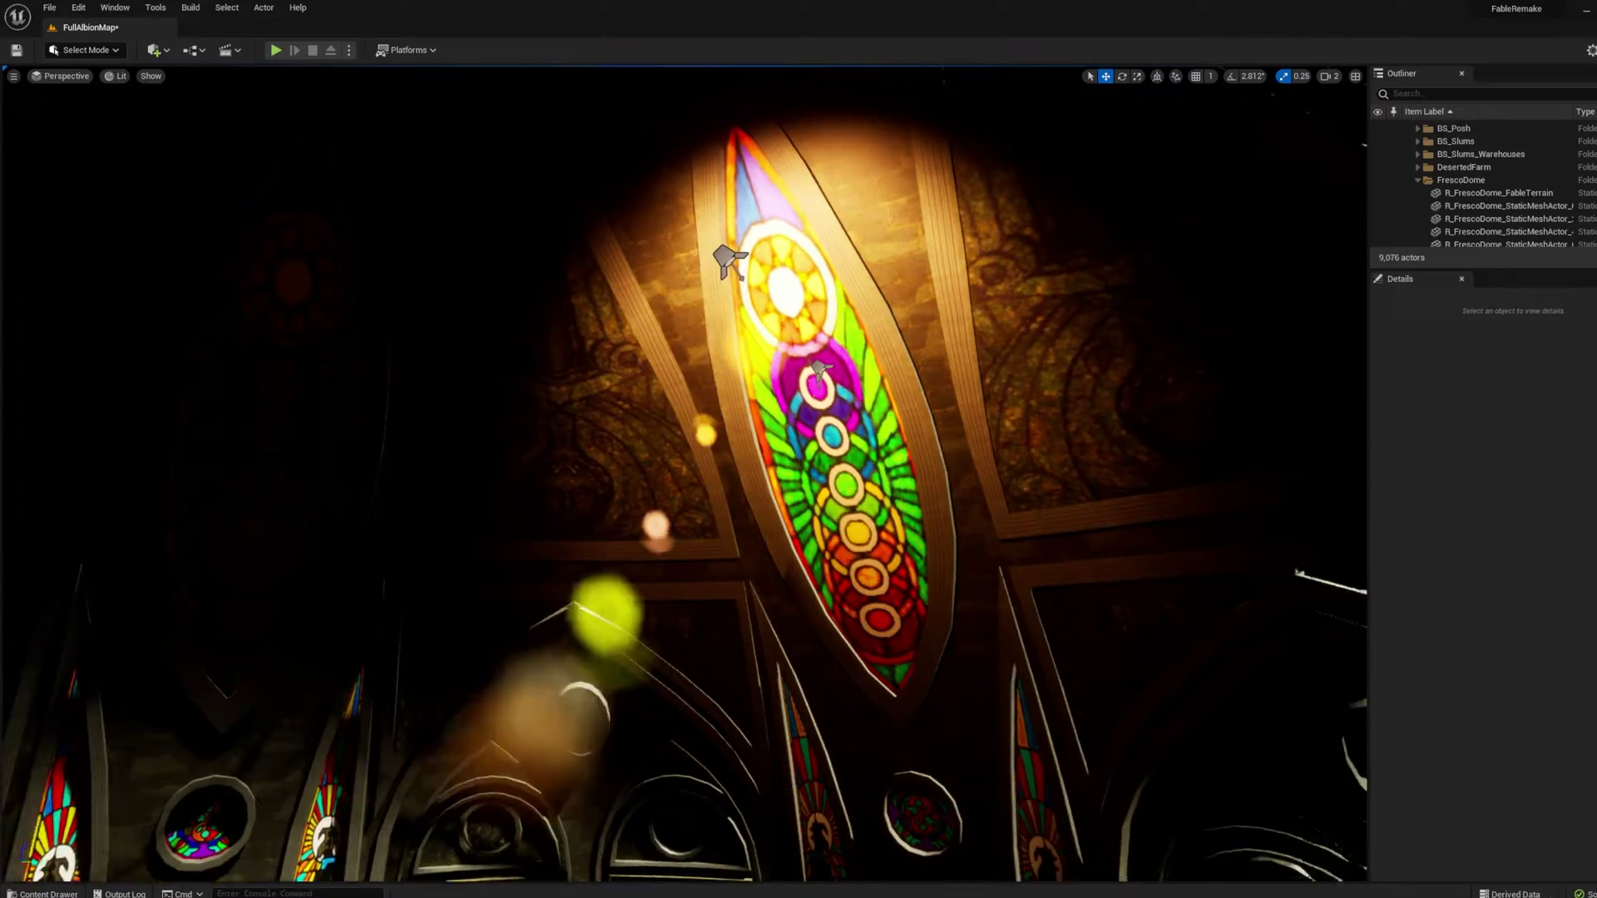
{"action": "right_click_drag", "start_coordinate": [682, 465], "coordinate": [524, 565]}
- Invert the normals of the R_FrescoDome_FableTerrain mesh using the Edit Normals tool in Modeling mode
{"action": "right_click_drag", "start_coordinate": [715, 445], "coordinate": [702, 461]}
{"action": "left_click", "coordinate": [543, 220]}
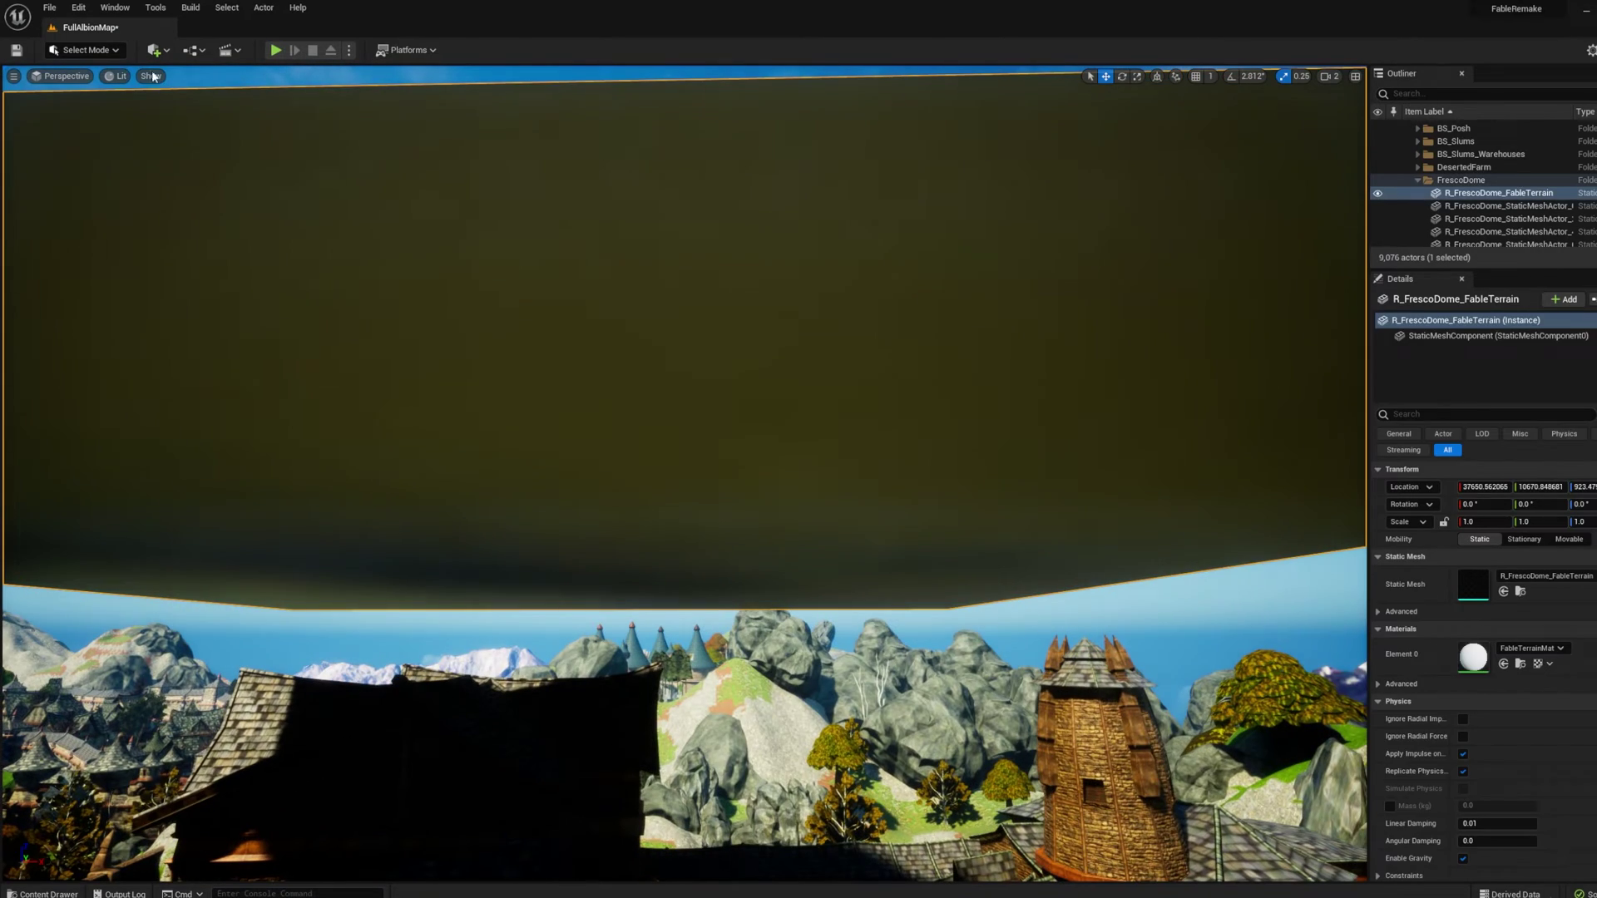
{"action": "left_click", "coordinate": [87, 51]}
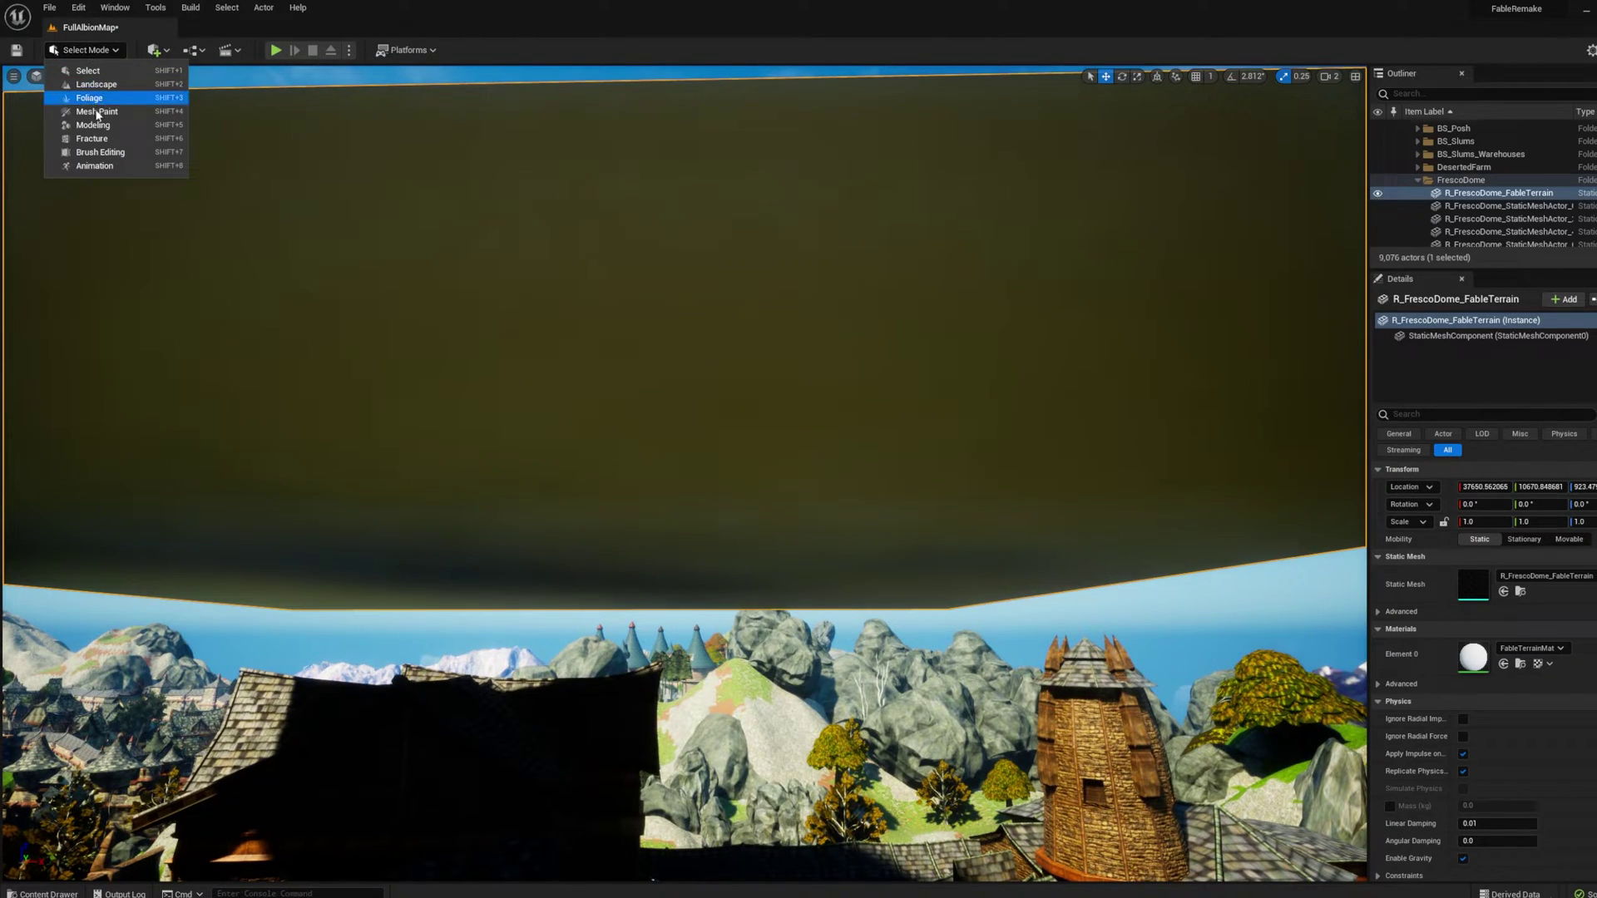
{"action": "left_click", "coordinate": [93, 125]}
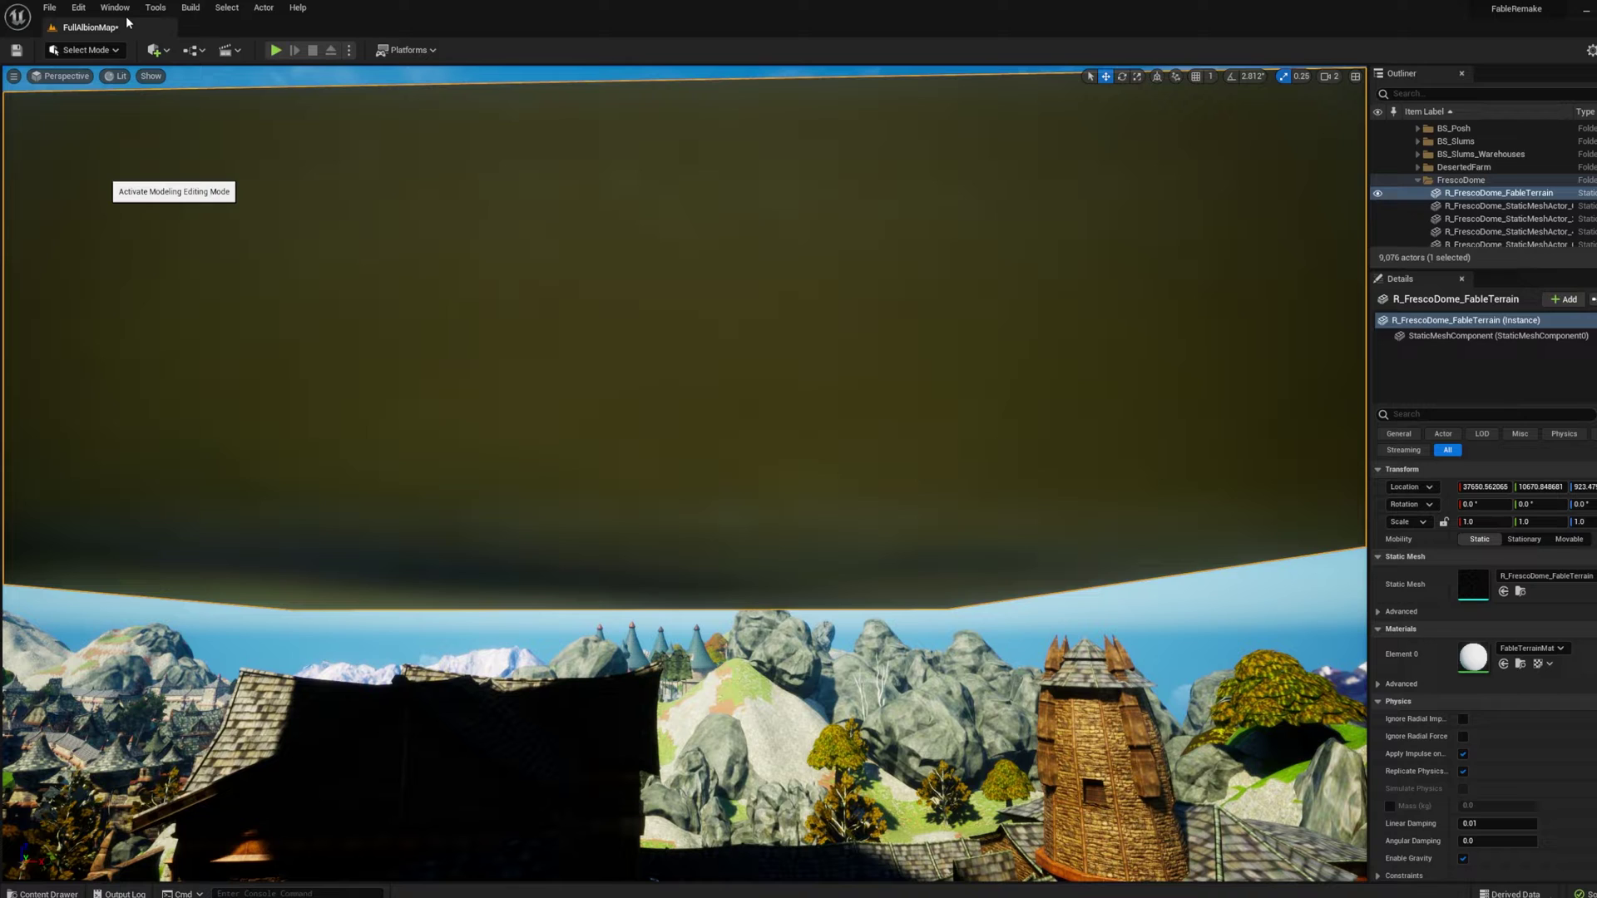
{"action": "key", "text": "shift+5"}
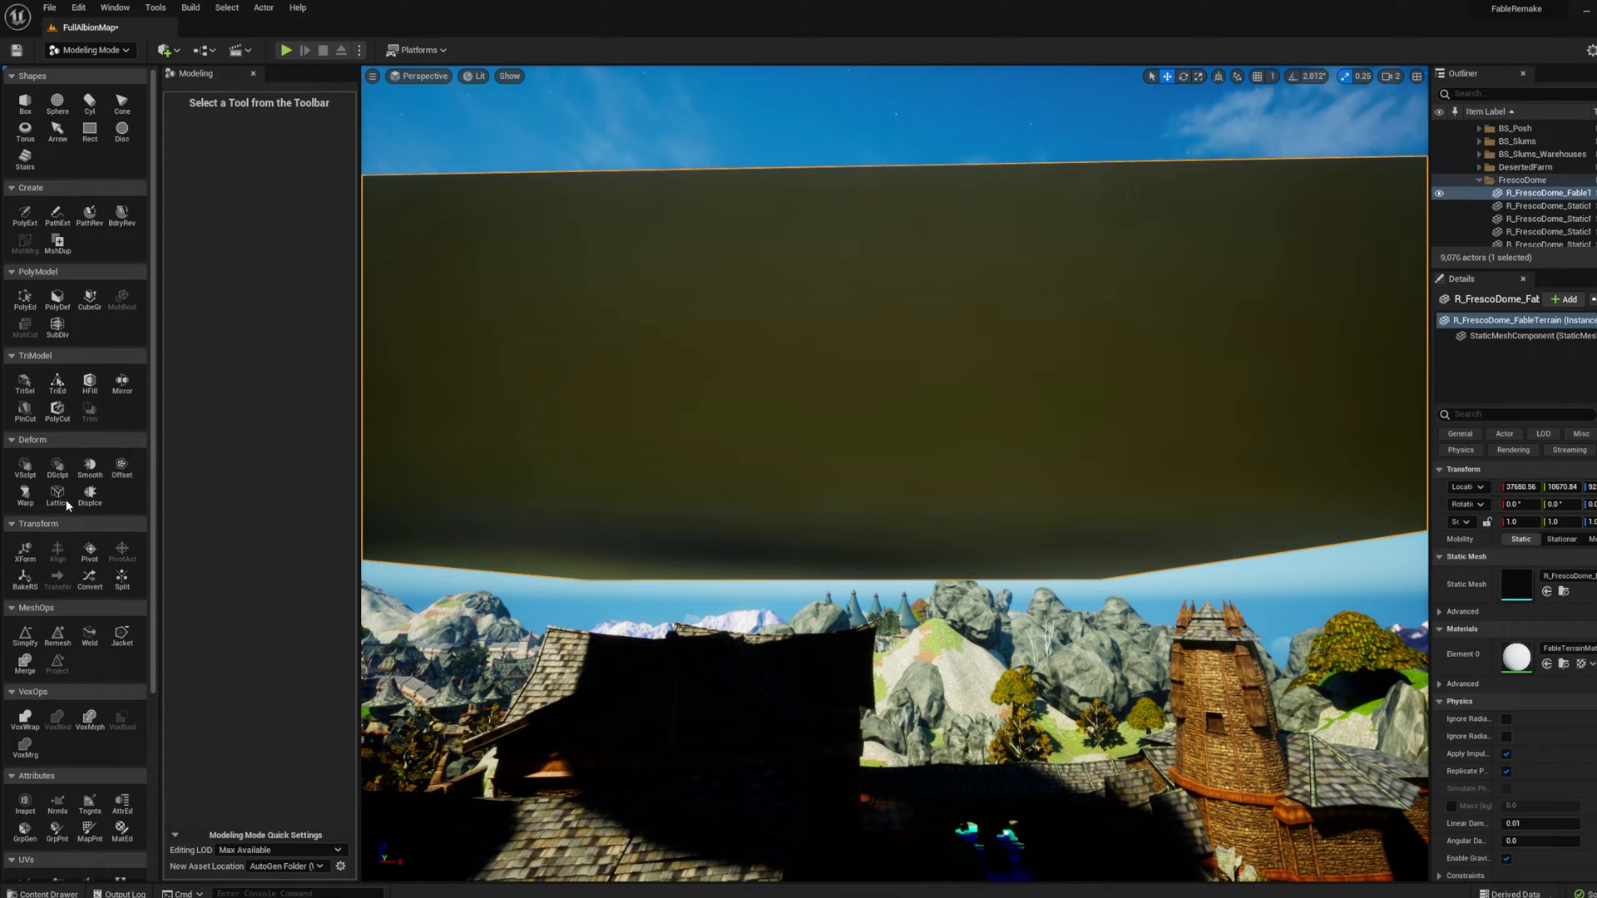
{"action": "left_click", "coordinate": [58, 803]}
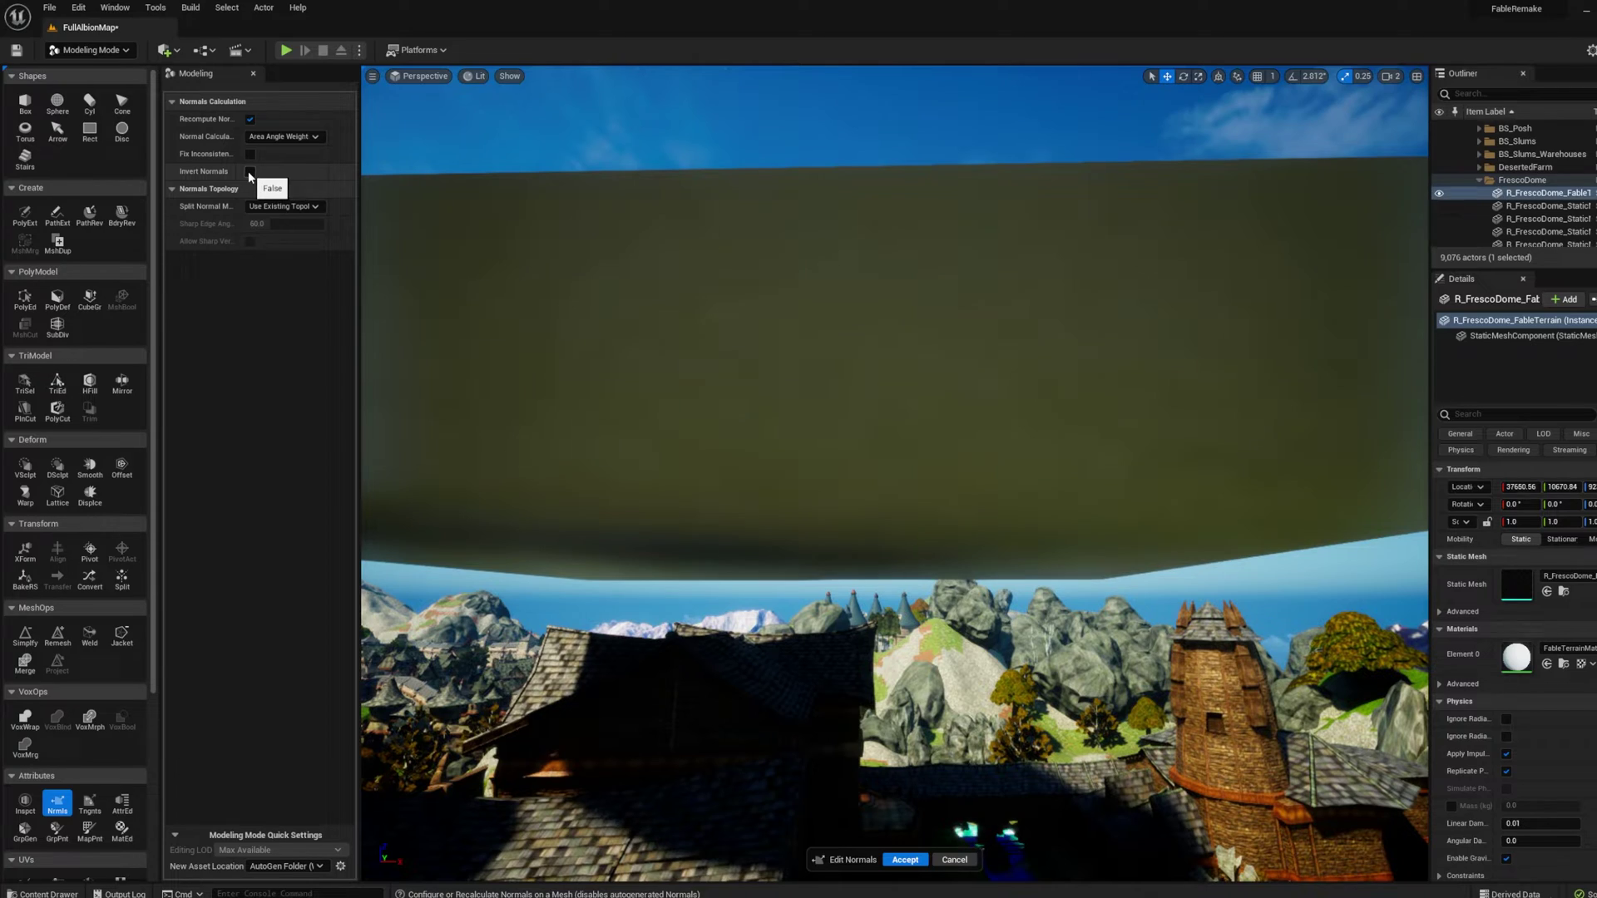
{"action": "left_click", "coordinate": [250, 171]}
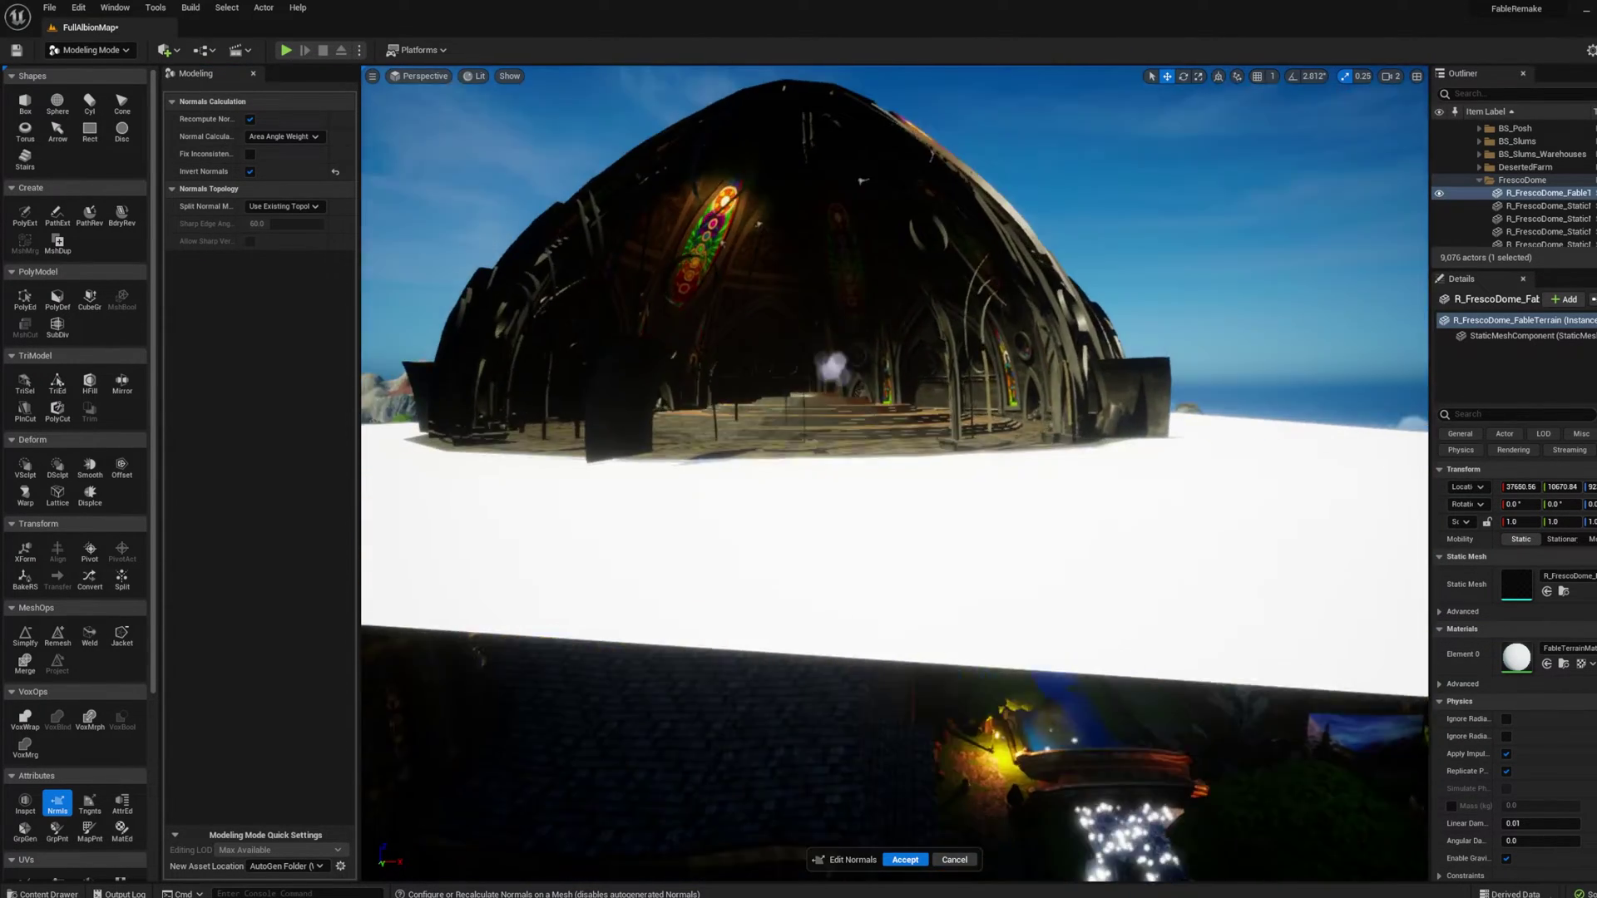
- Lower all FrescoDome folder actors, spotlights included, to put the dome meshes at about Z -7425, and focus on R_FrescoDome_StaticMeshActor_9
{"action": "right_click_drag", "start_coordinate": [836, 386], "coordinate": [865, 475]}
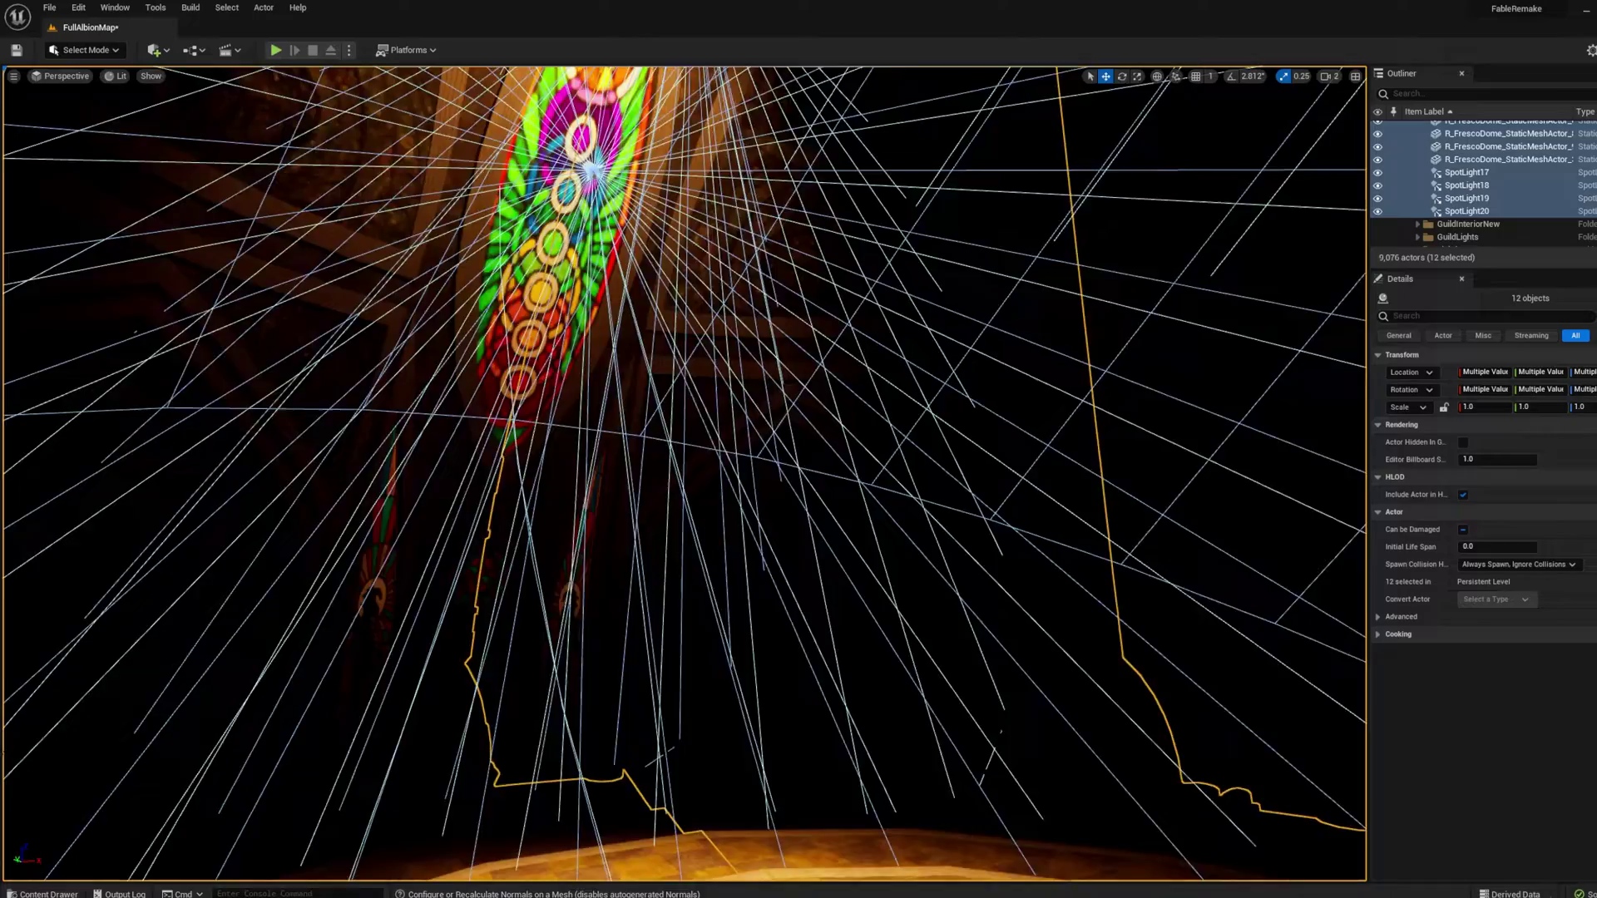
{"action": "right_click_drag", "start_coordinate": [686, 473], "coordinate": [524, 520]}
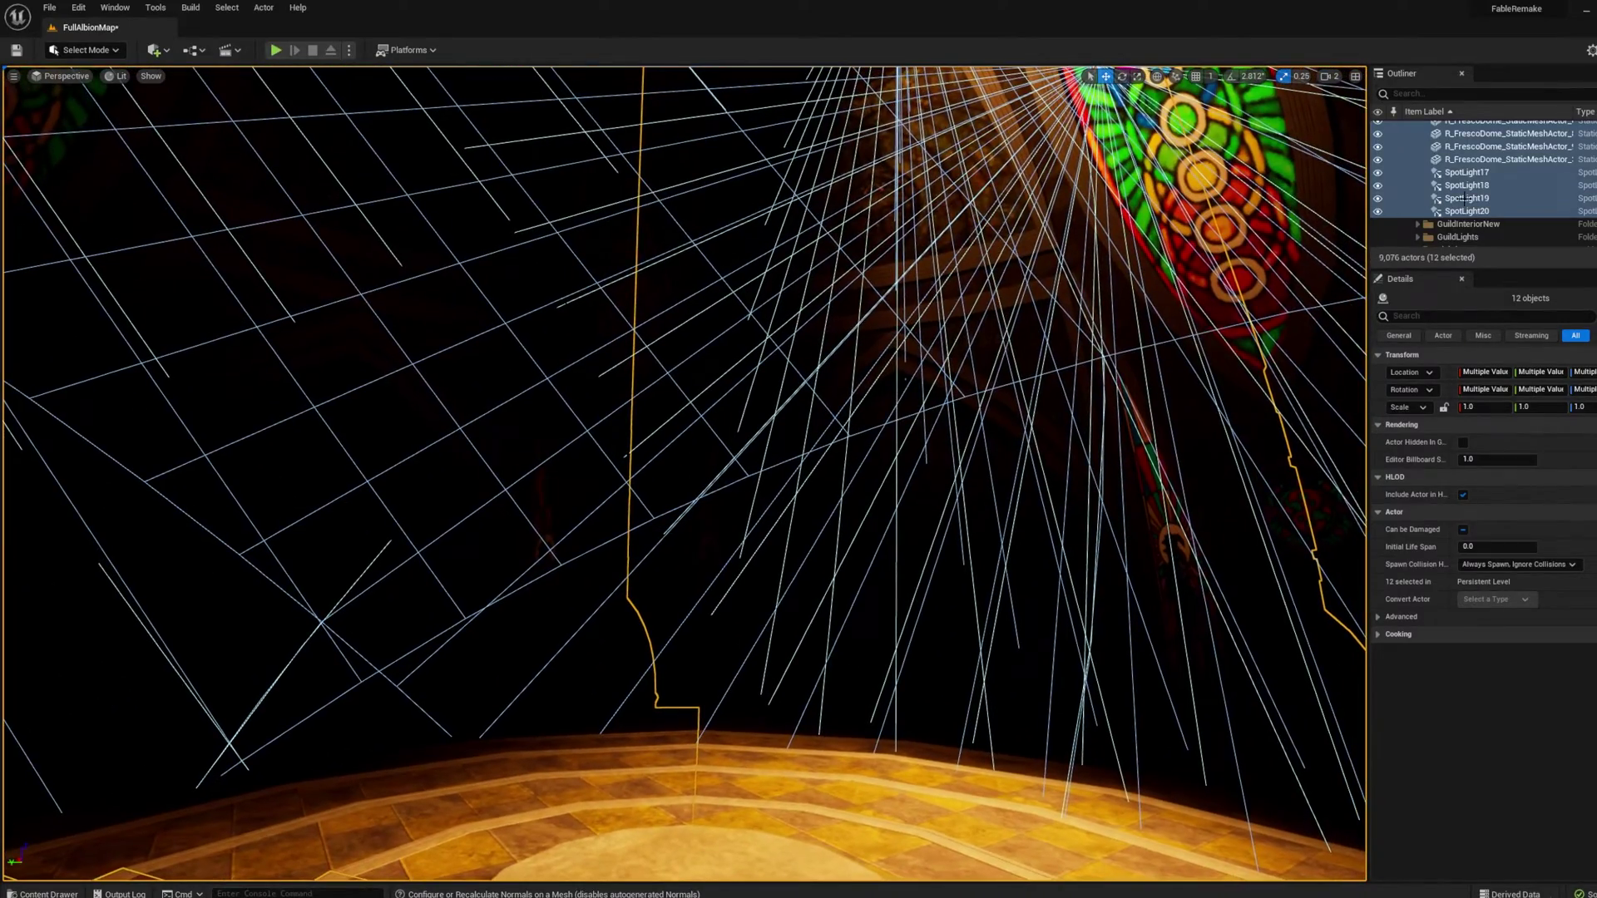
{"action": "double_click", "coordinate": [1497, 146]}
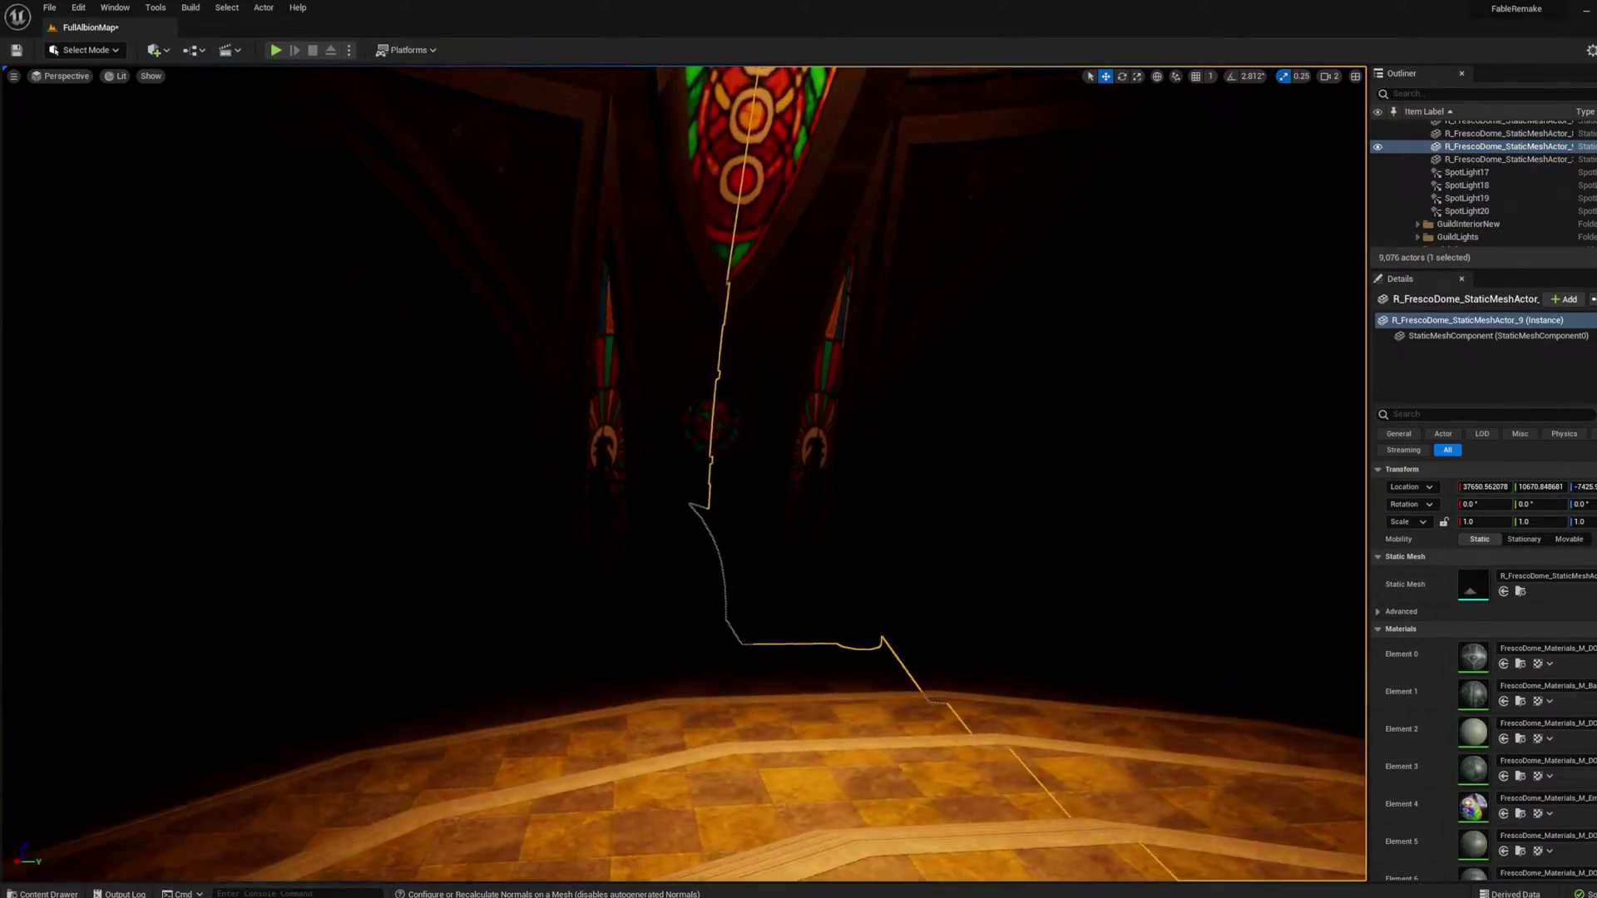
{"action": "right_click_drag", "start_coordinate": [686, 473], "coordinate": [470, 503]}
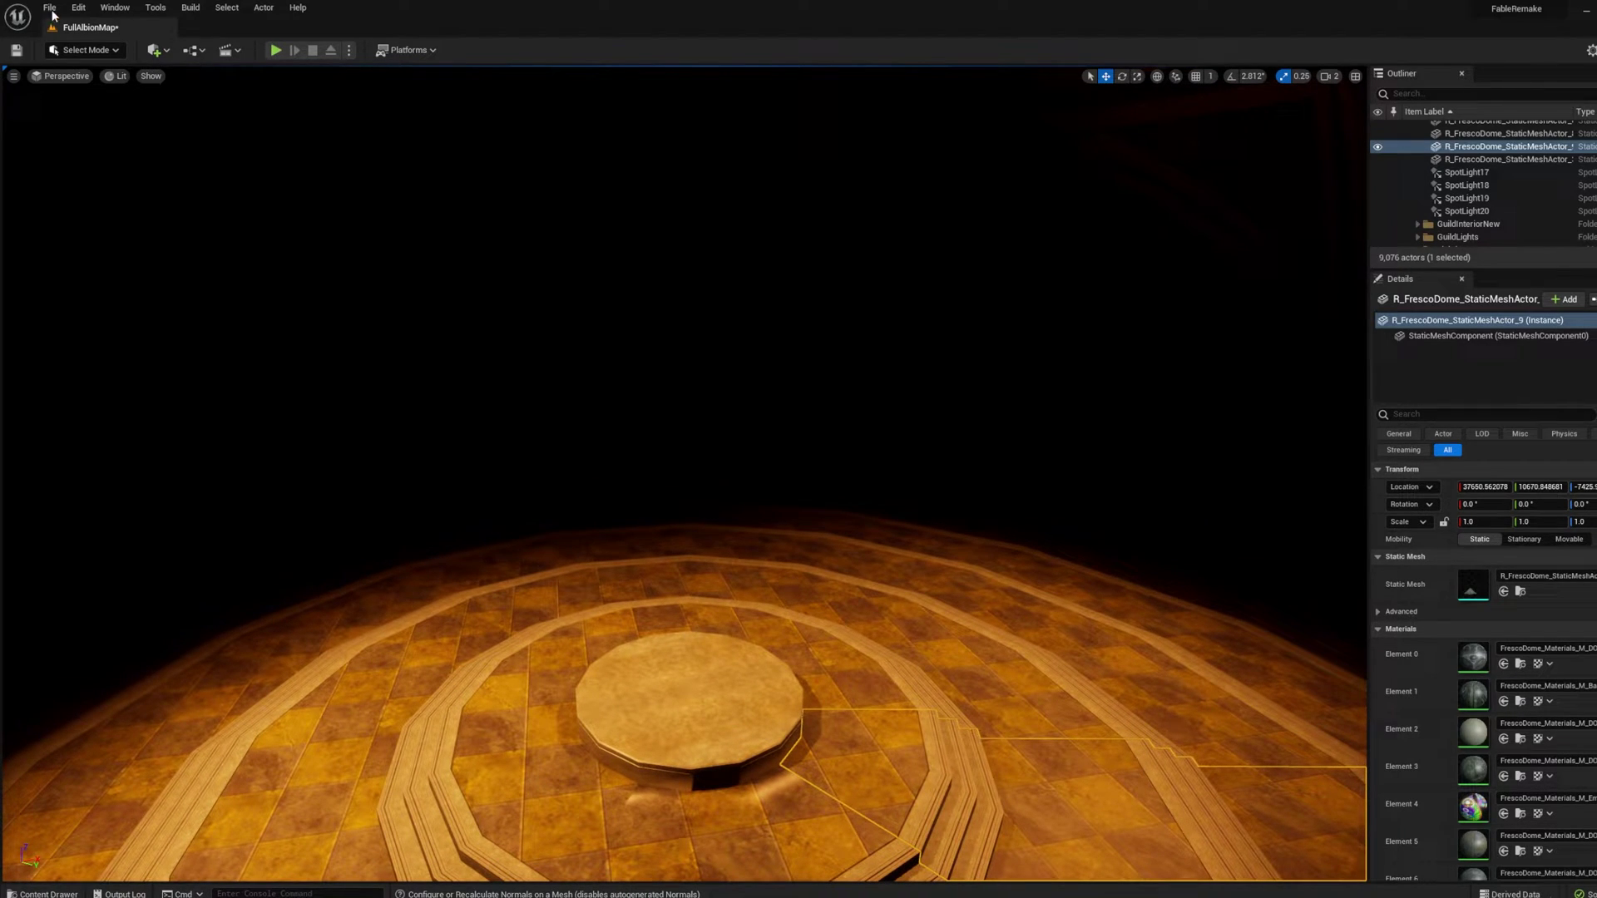
- Place a point light in the dome, above the round central platform
{"action": "left_click", "coordinate": [115, 8]}
{"action": "left_click", "coordinate": [193, 133]}
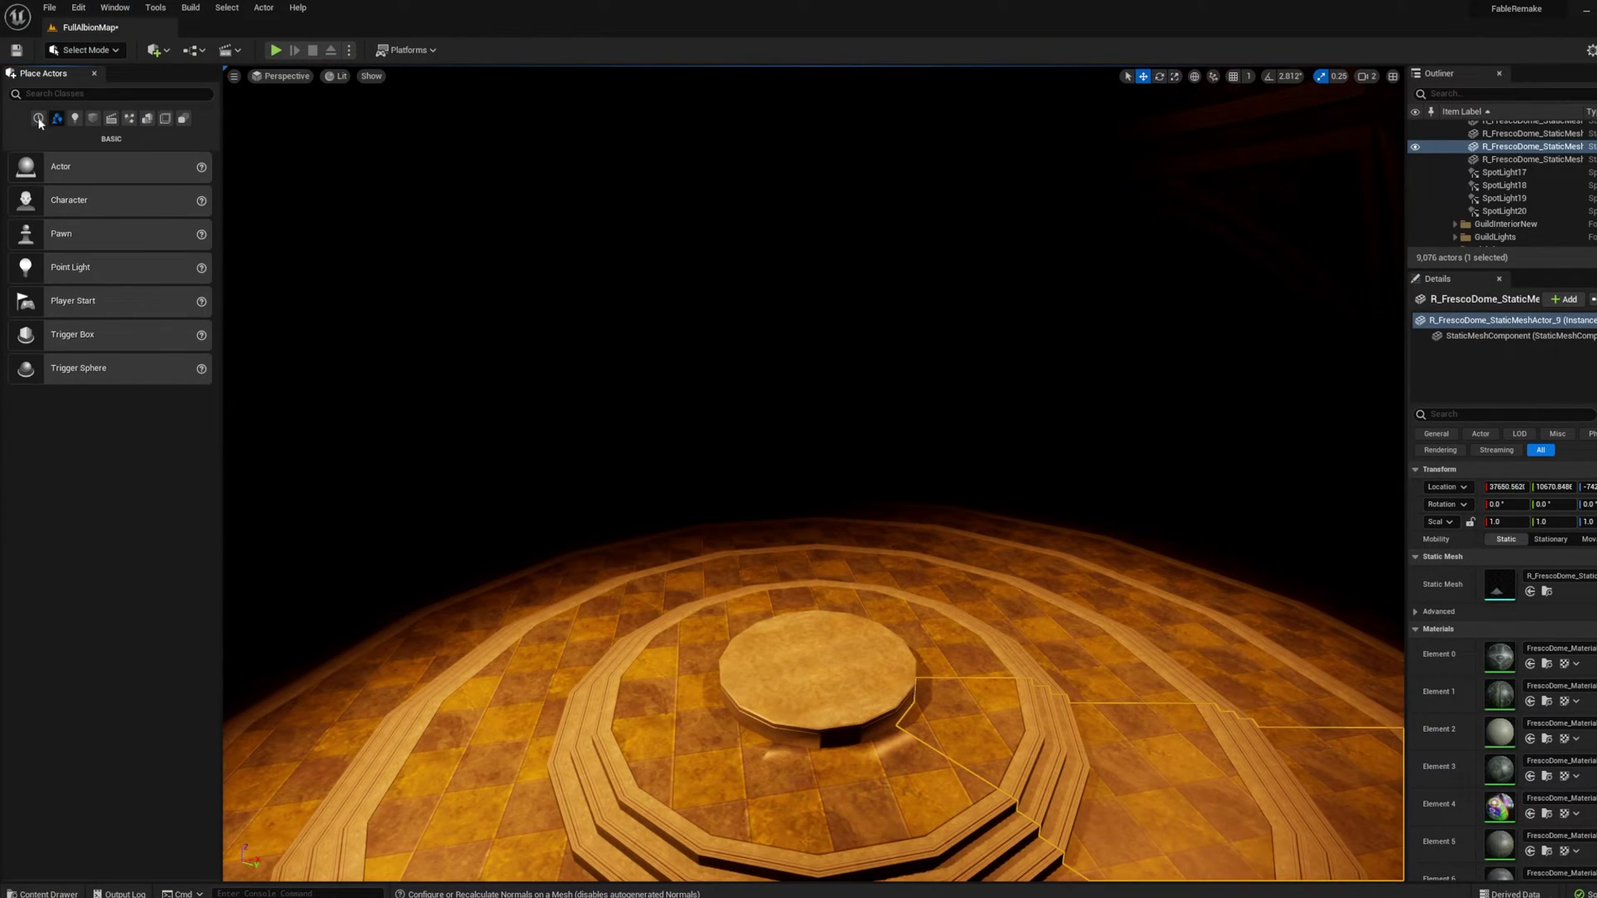
{"action": "left_click", "coordinate": [75, 119]}
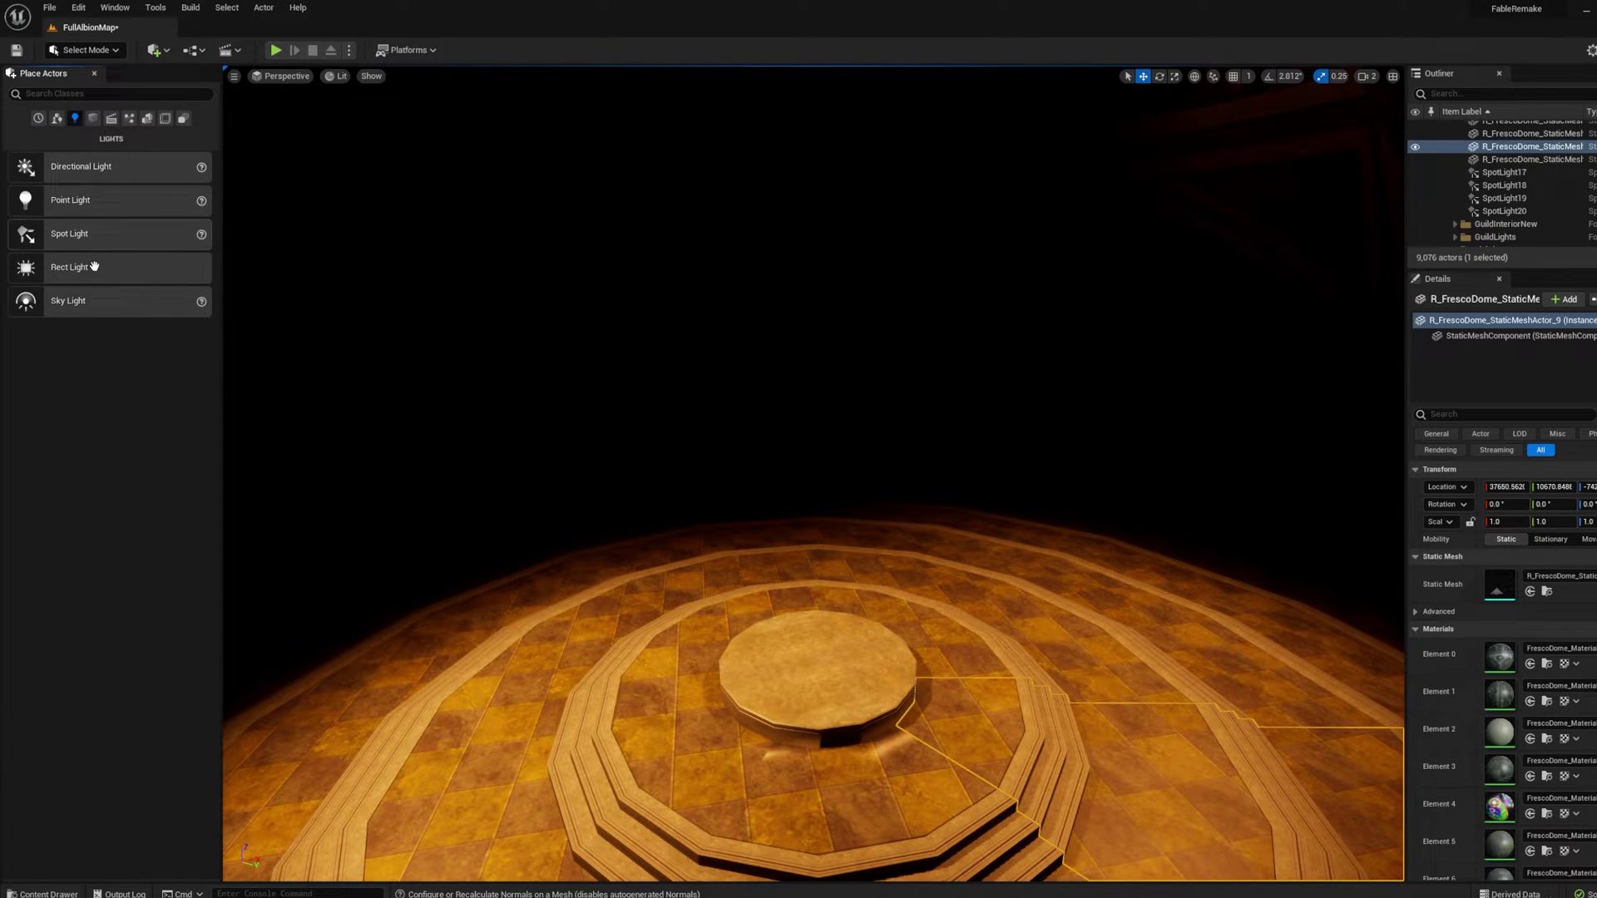
{"action": "left_click_drag", "start_coordinate": [76, 200], "coordinate": [819, 324]}
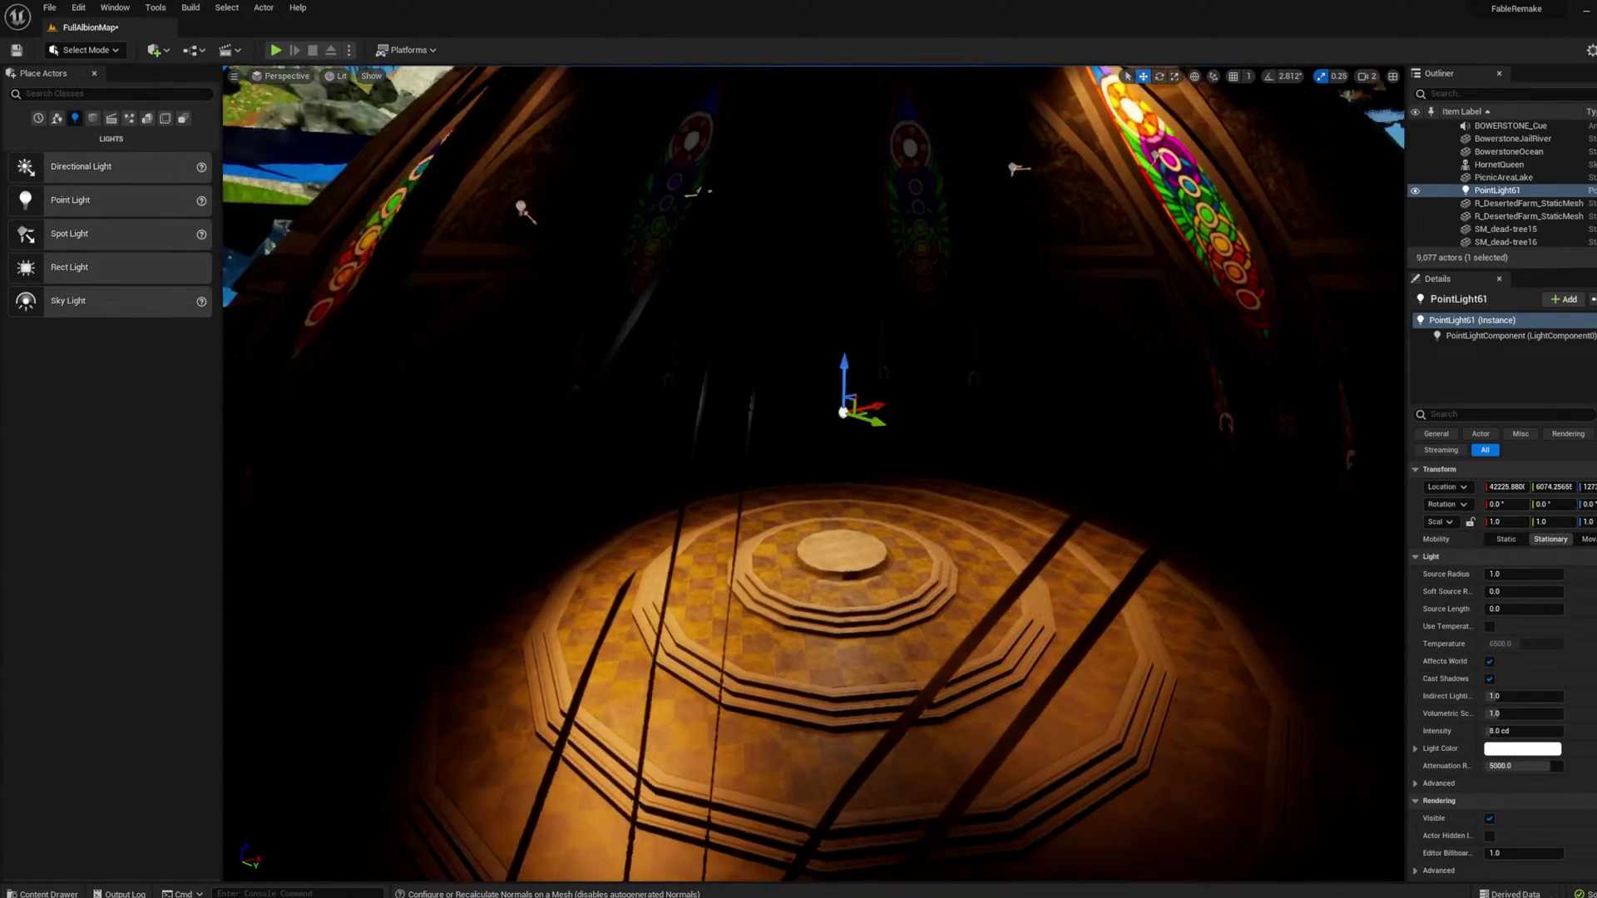
- Set the new point light's intensity to 50 cd and move it lower inside the dome, near the arched wall
{"action": "key", "text": "w"}
{"action": "right_click_drag", "start_coordinate": [813, 474], "coordinate": [815, 475]}
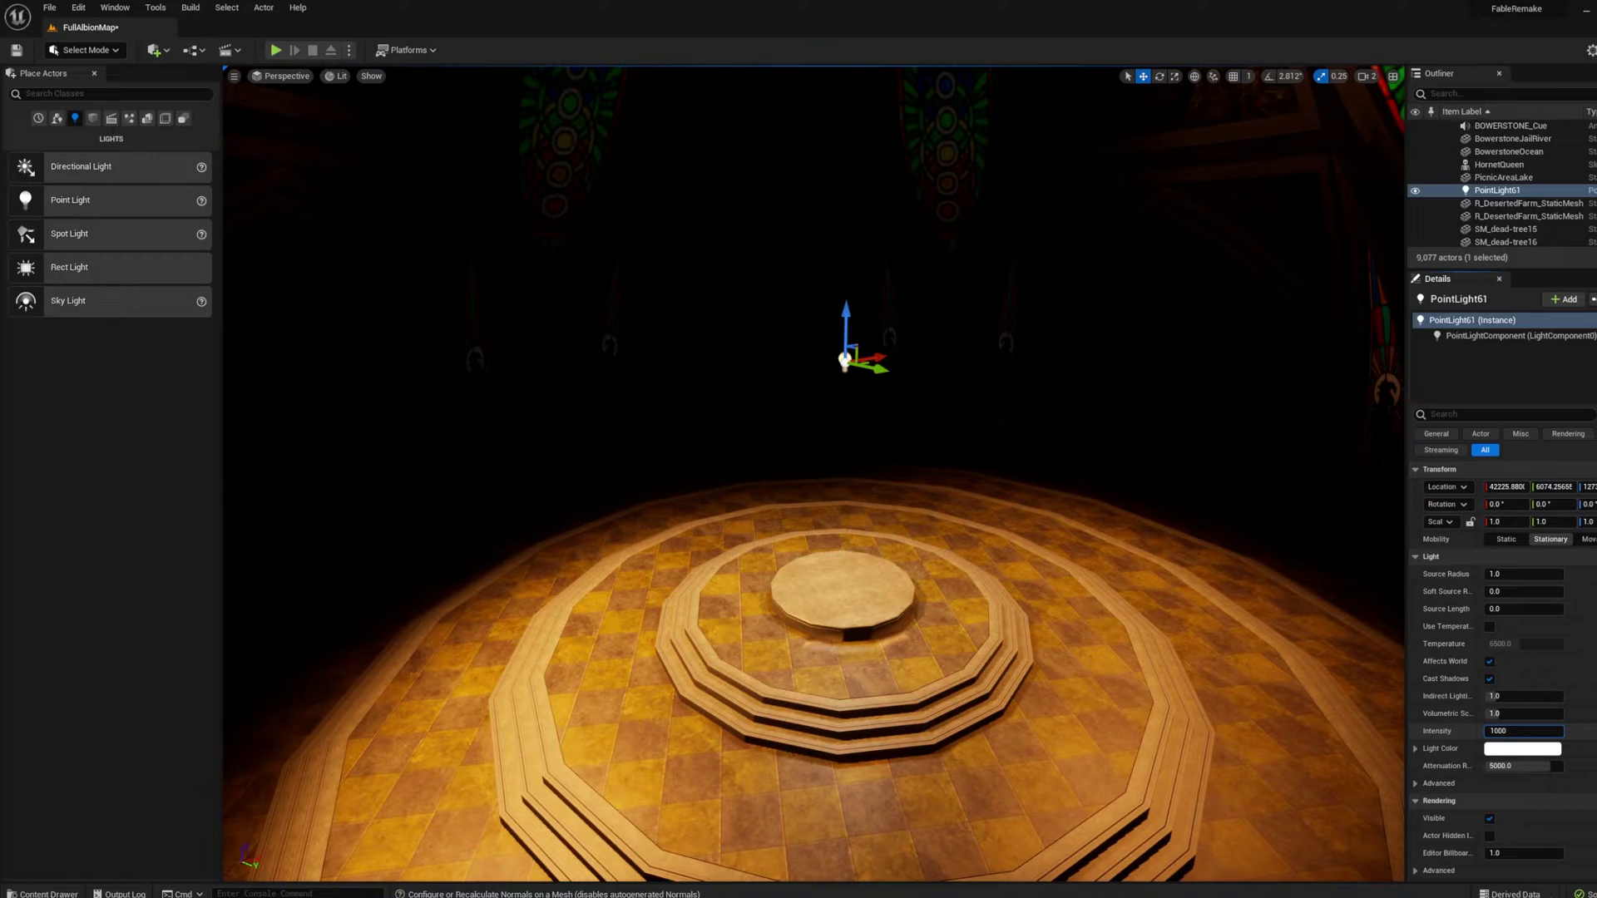
{"action": "key", "text": "Return"}
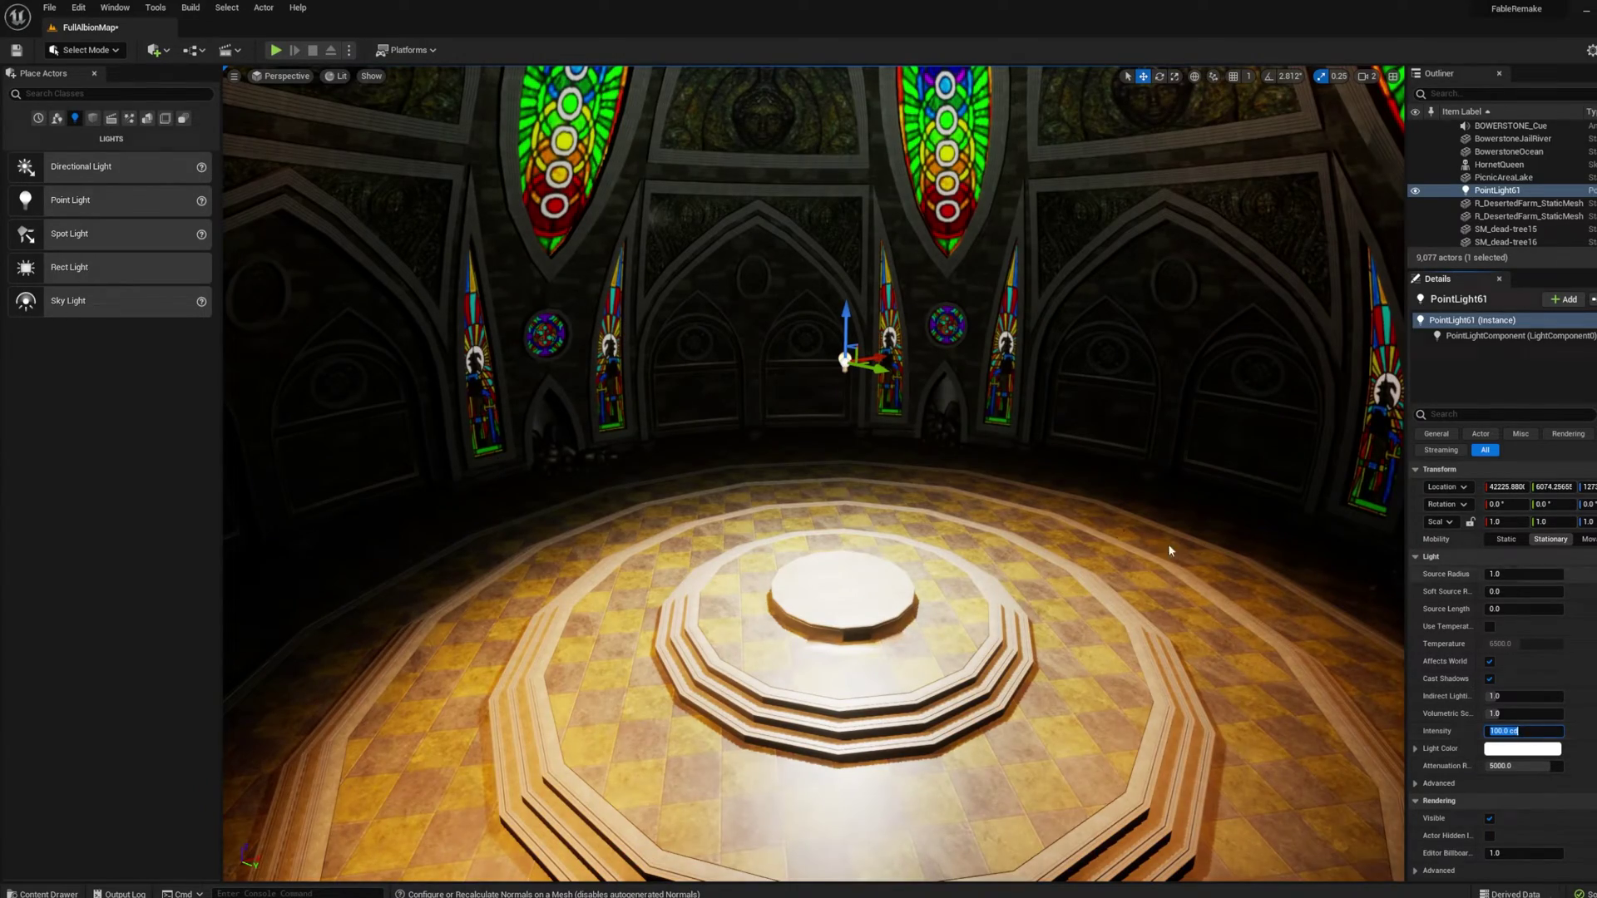
{"action": "right_click_drag", "start_coordinate": [814, 474], "coordinate": [825, 341]}
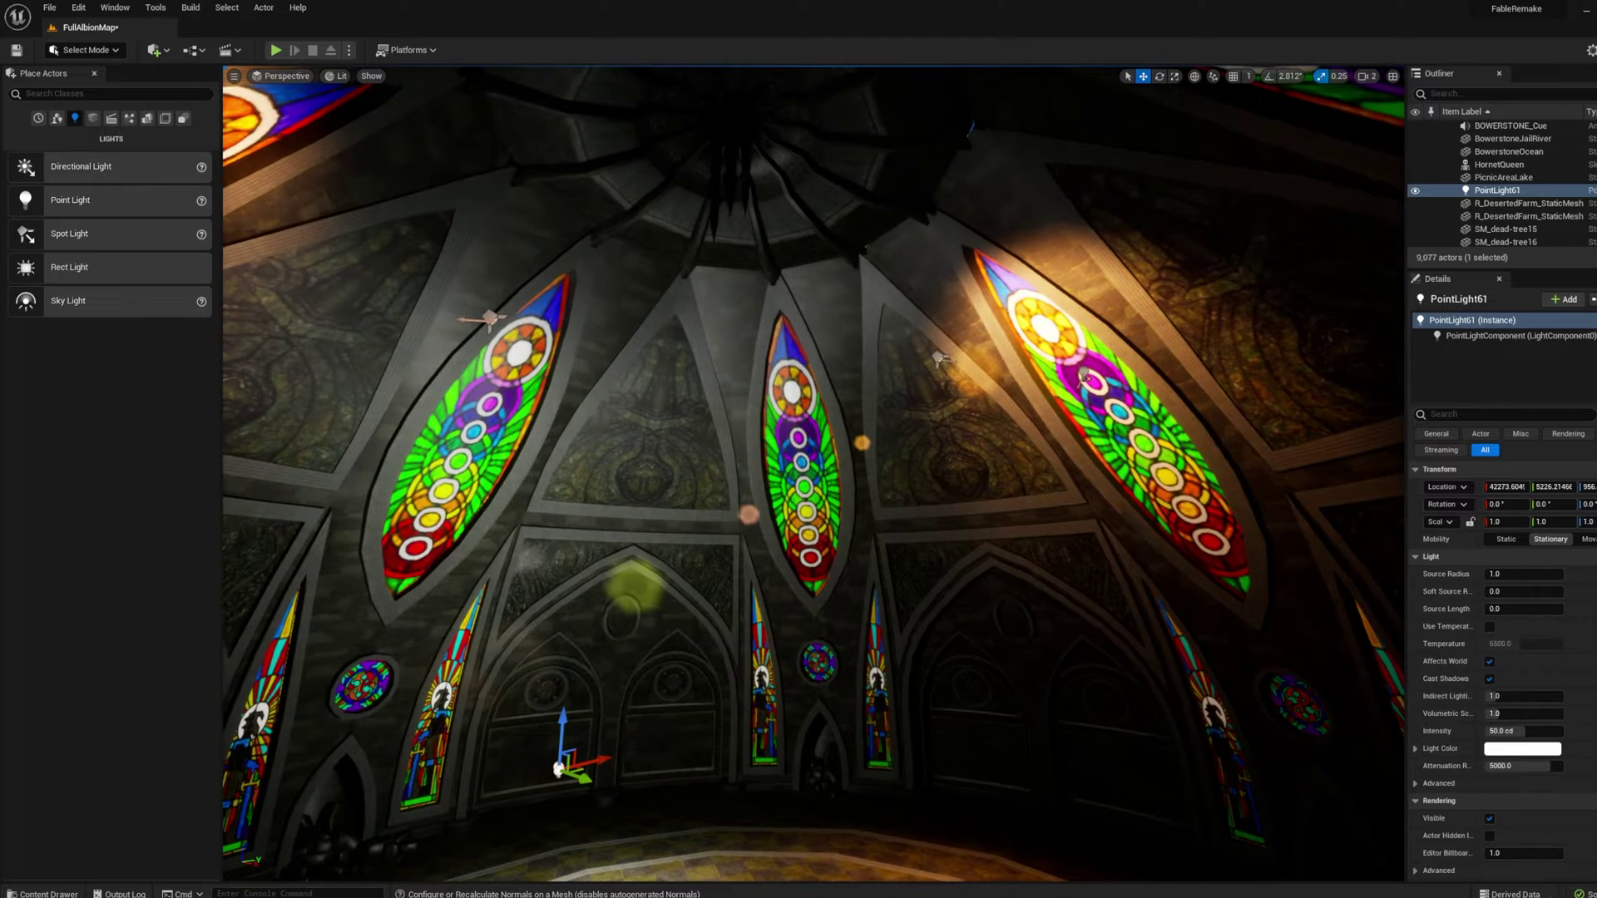
{"action": "right_click_drag", "start_coordinate": [989, 344], "coordinate": [989, 344]}
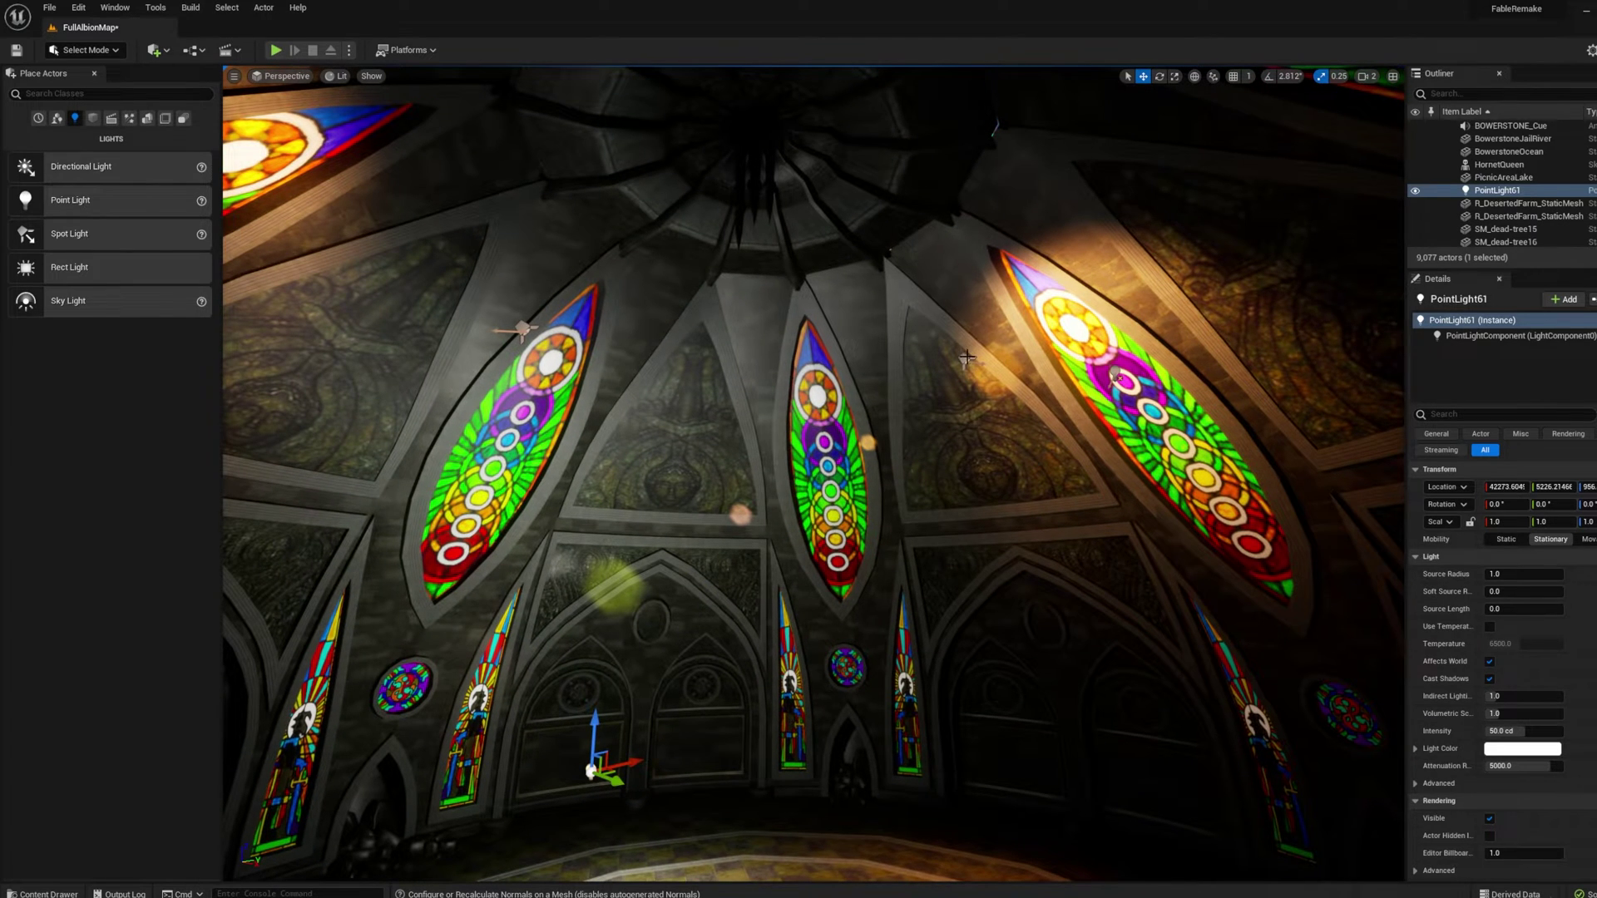
- Copy SpotLight18's hex sRGB light color and apply it as the light color of PointLight61
{"action": "left_click", "coordinate": [966, 358]}
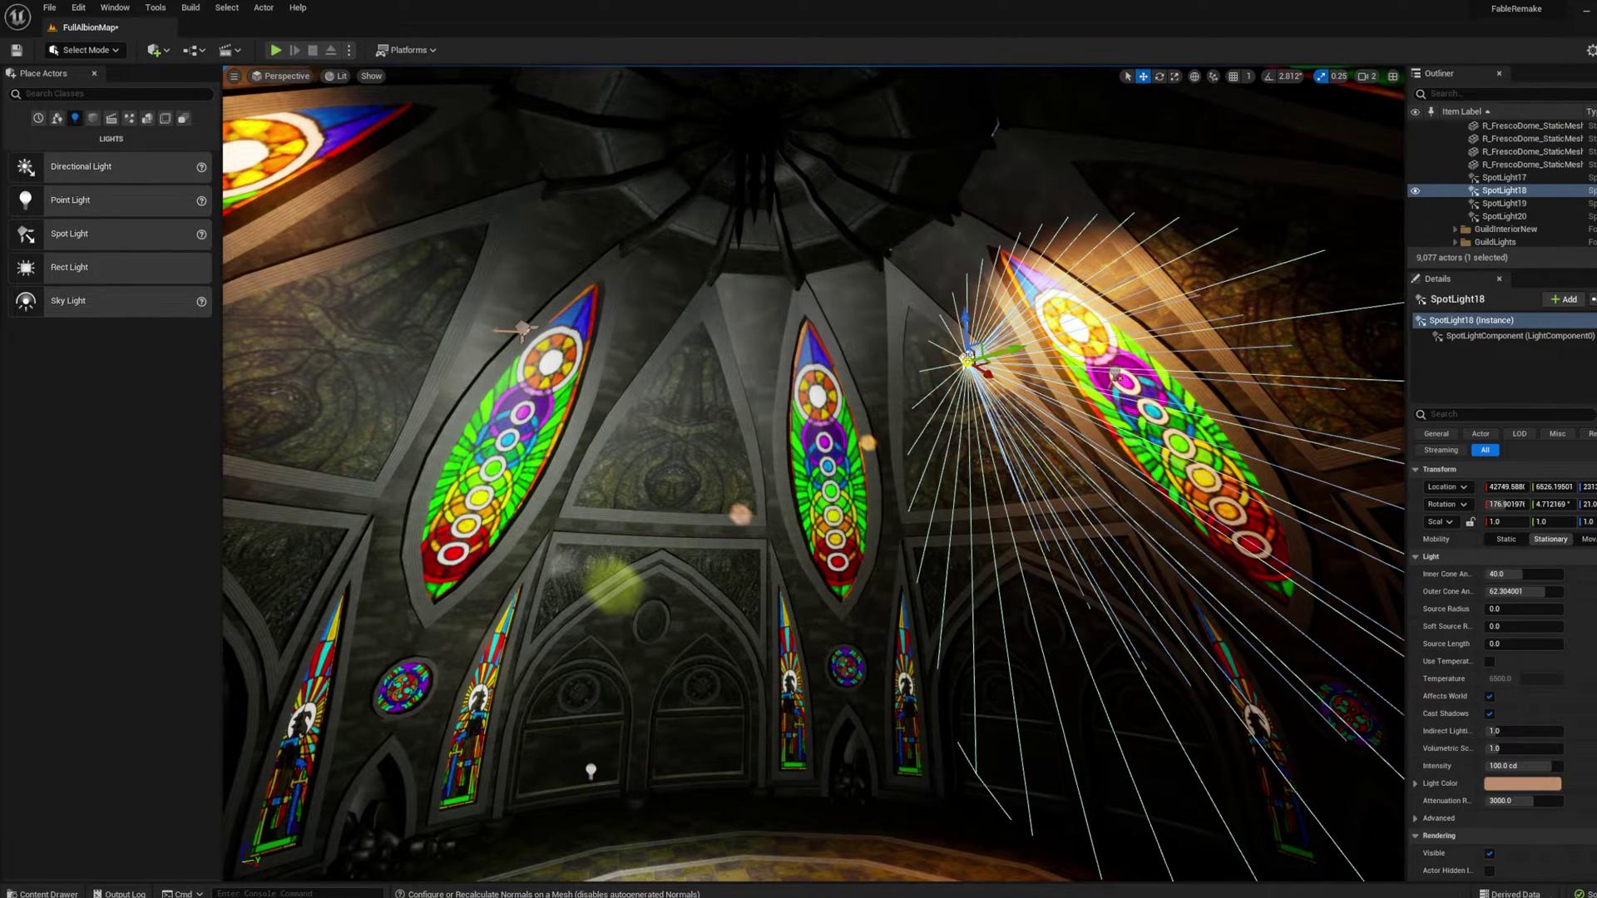
{"action": "left_click", "coordinate": [1535, 790]}
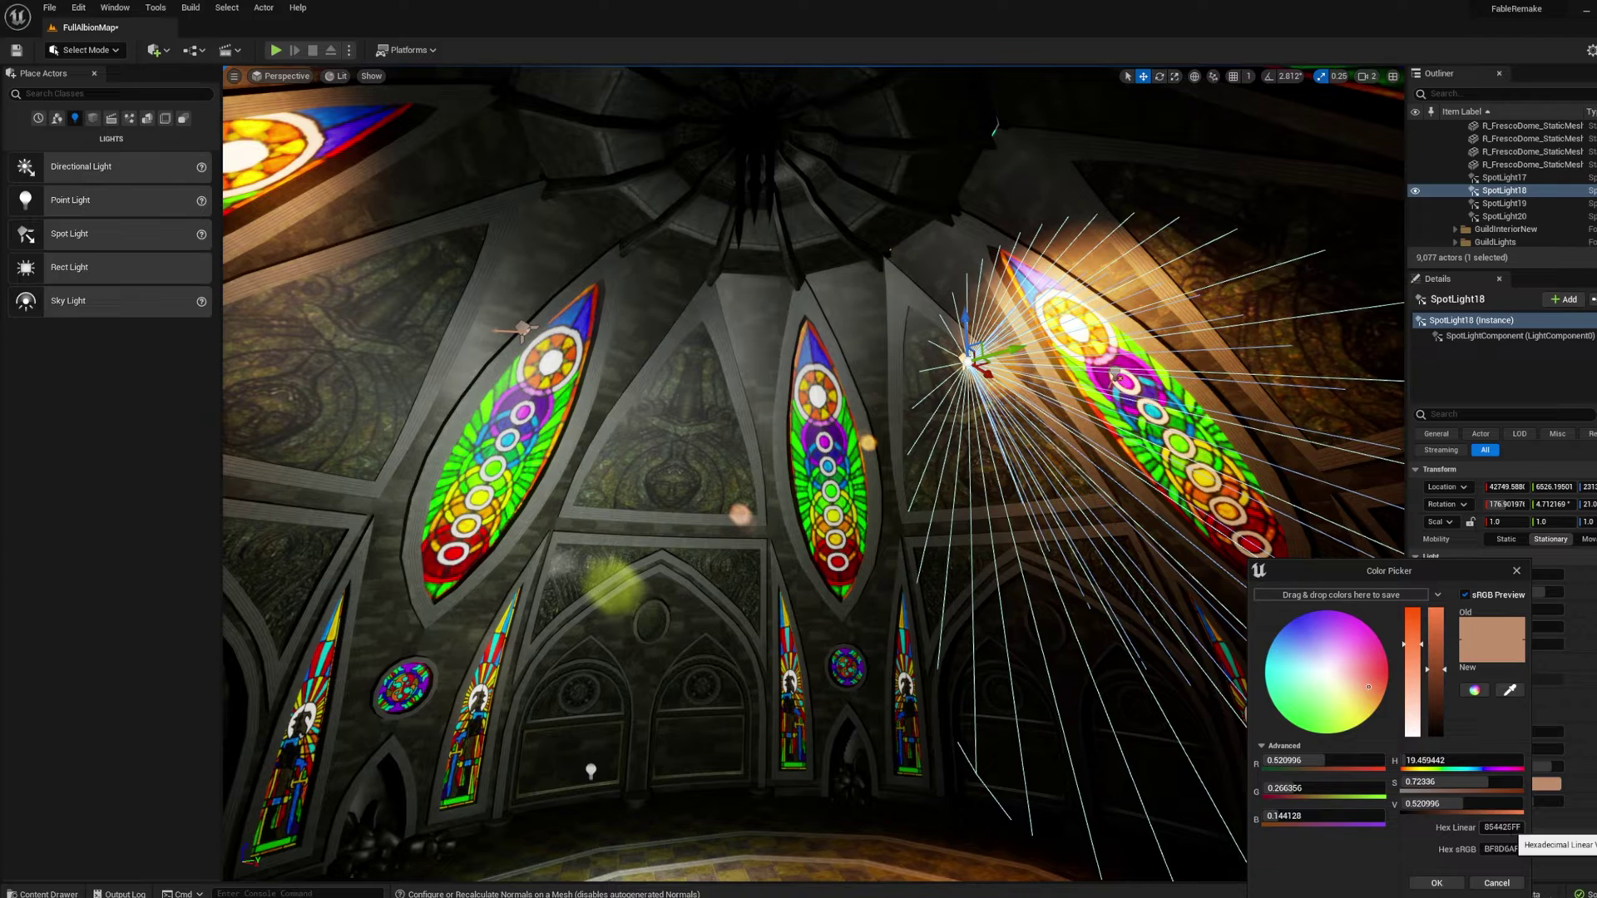
{"action": "left_click", "coordinate": [1436, 883]}
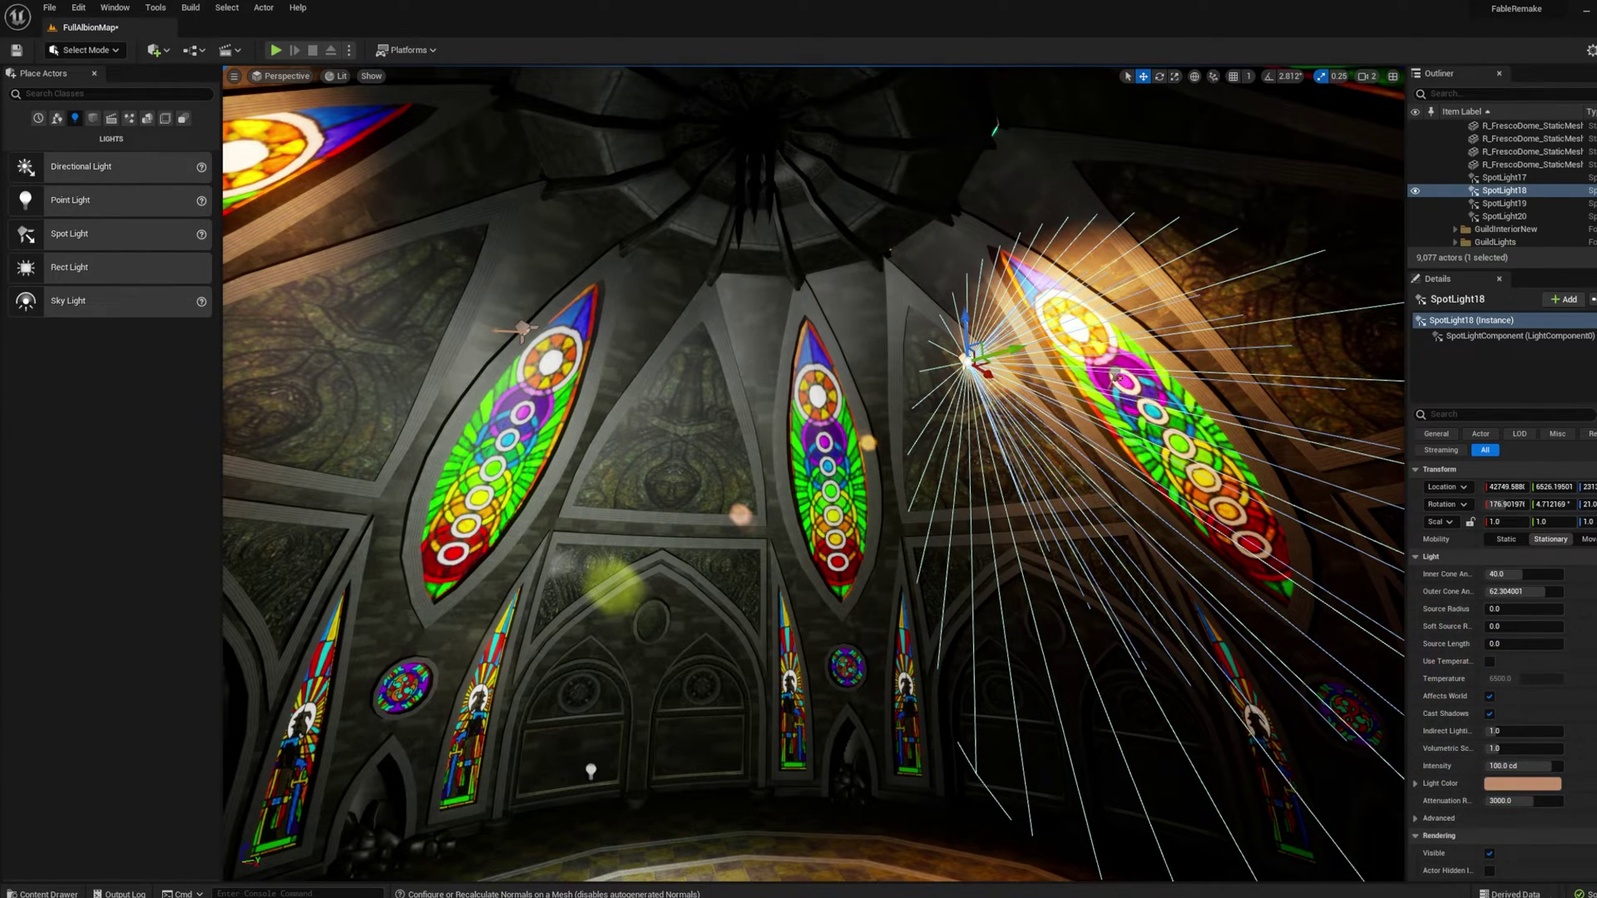
{"action": "left_click", "coordinate": [591, 771]}
{"action": "left_click", "coordinate": [1526, 751]}
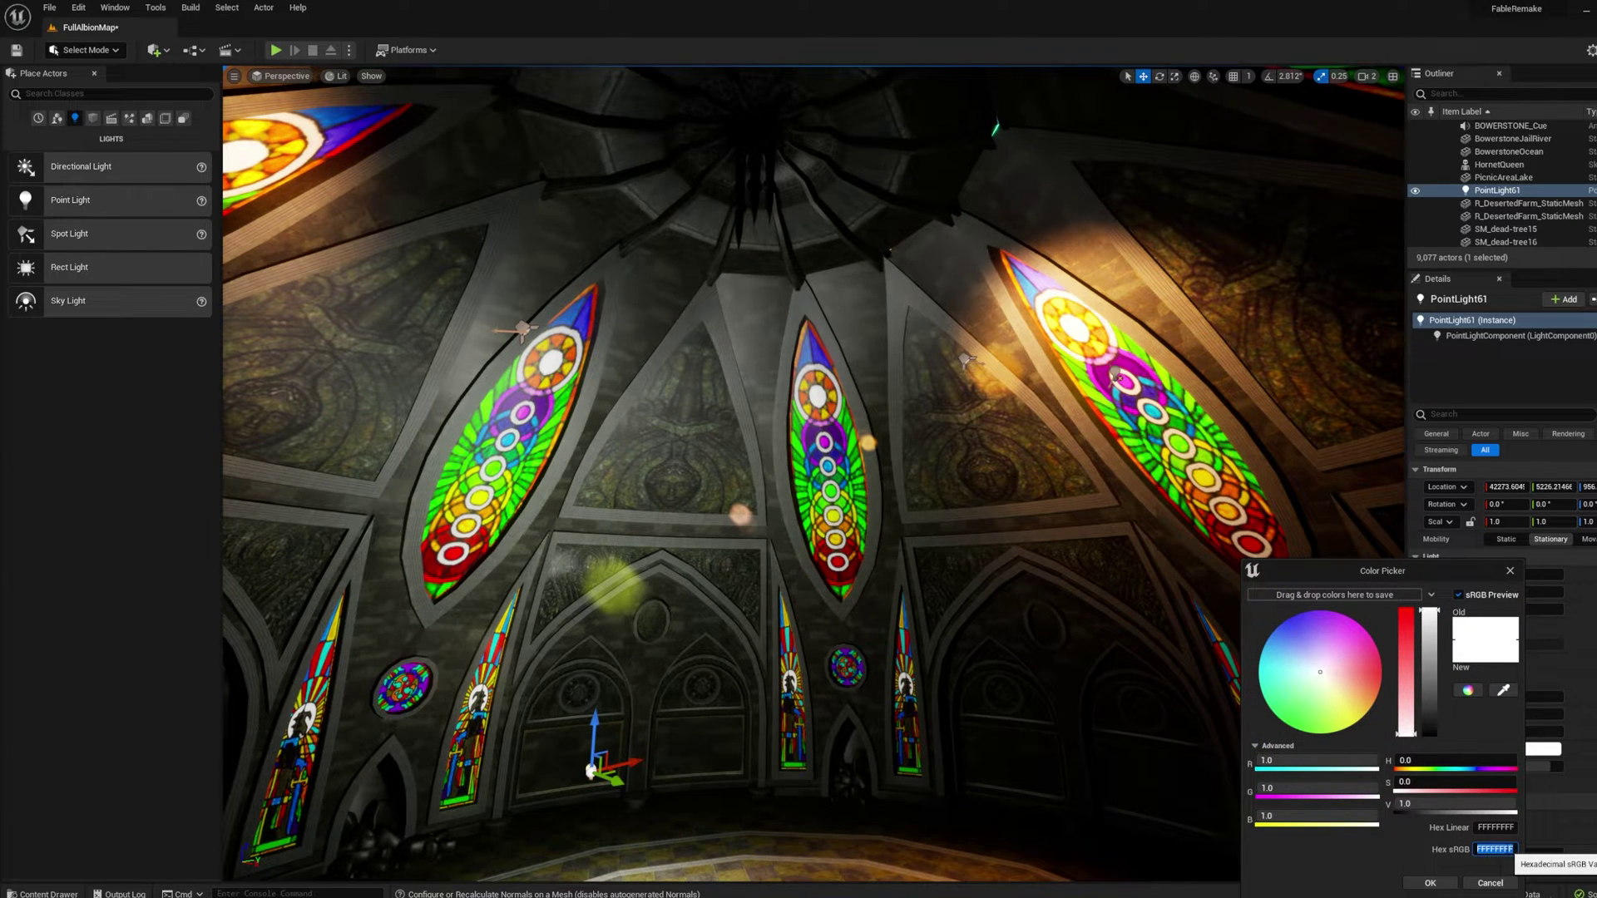
{"action": "left_click", "coordinate": [1422, 883]}
- Try an intensity of 75 cd on PointLight61 and settle on 100 cd
{"action": "right_click_drag", "start_coordinate": [915, 499], "coordinate": [691, 592]}
{"action": "right_click_drag", "start_coordinate": [815, 515], "coordinate": [844, 557]}
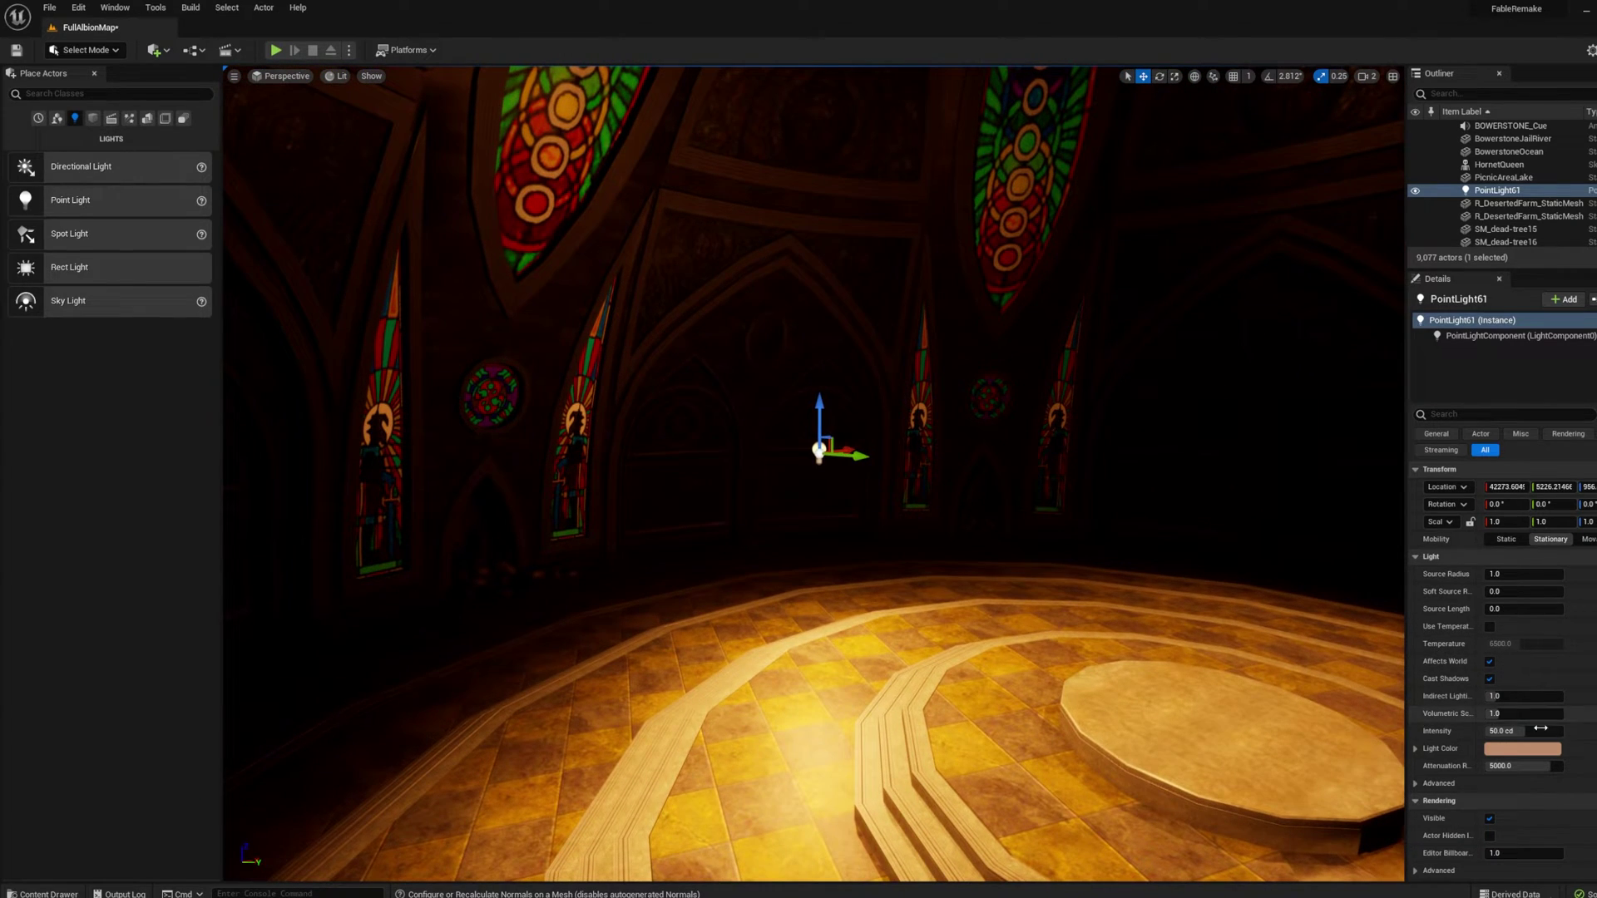
{"action": "left_click", "coordinate": [1515, 732]}
{"action": "type", "text": "75"}
{"action": "key", "text": "Return"}
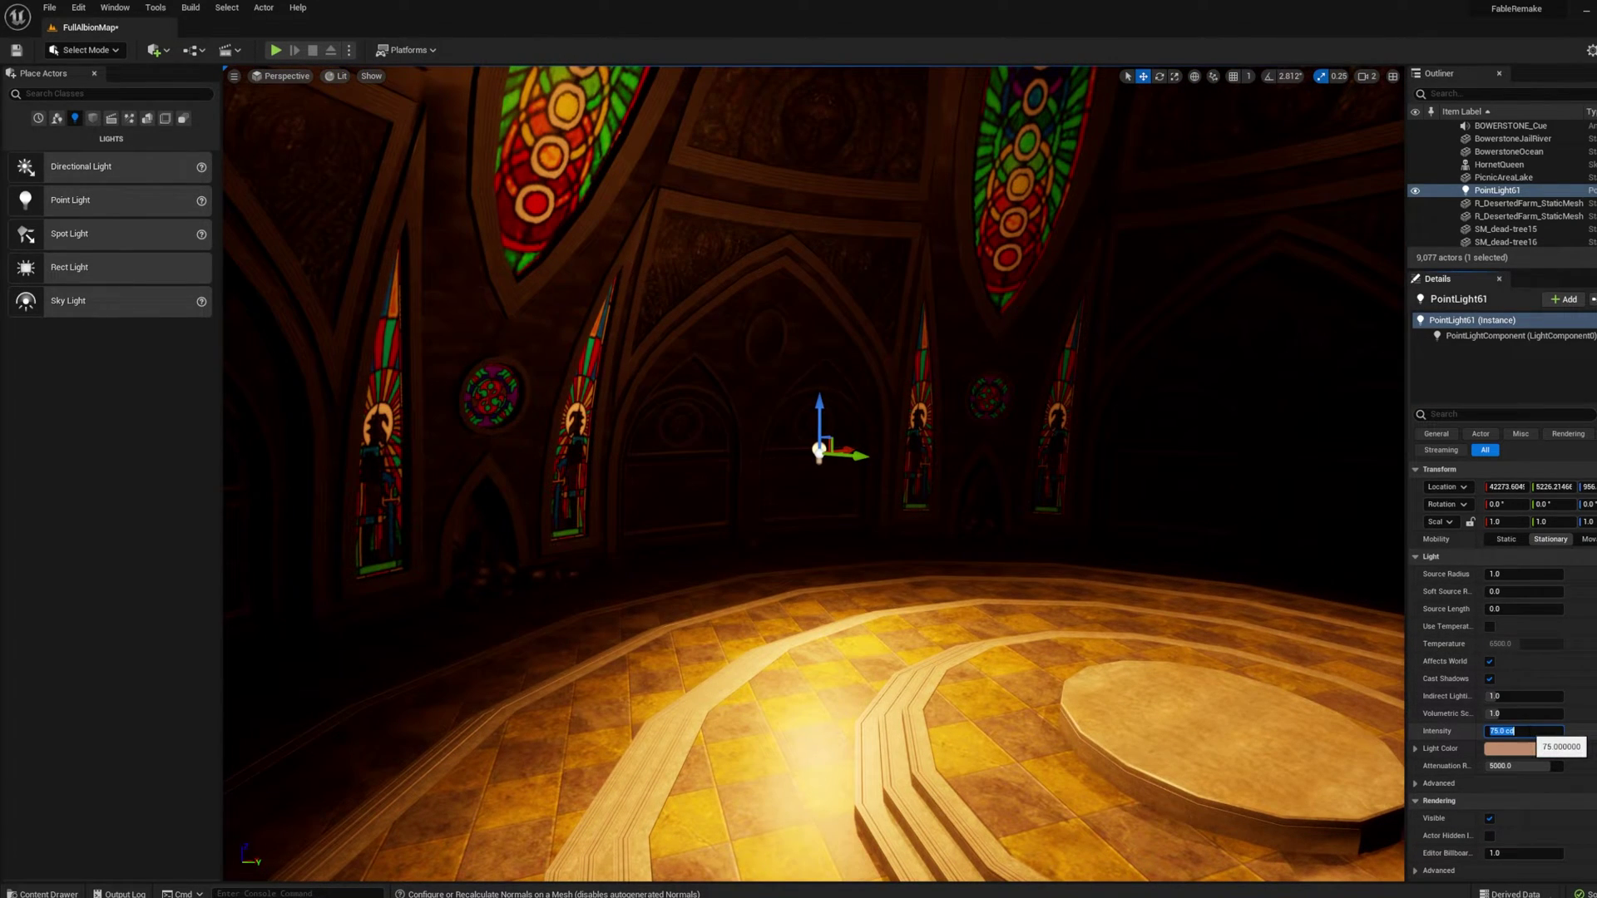
{"action": "right_click_drag", "start_coordinate": [840, 532], "coordinate": [835, 483]}
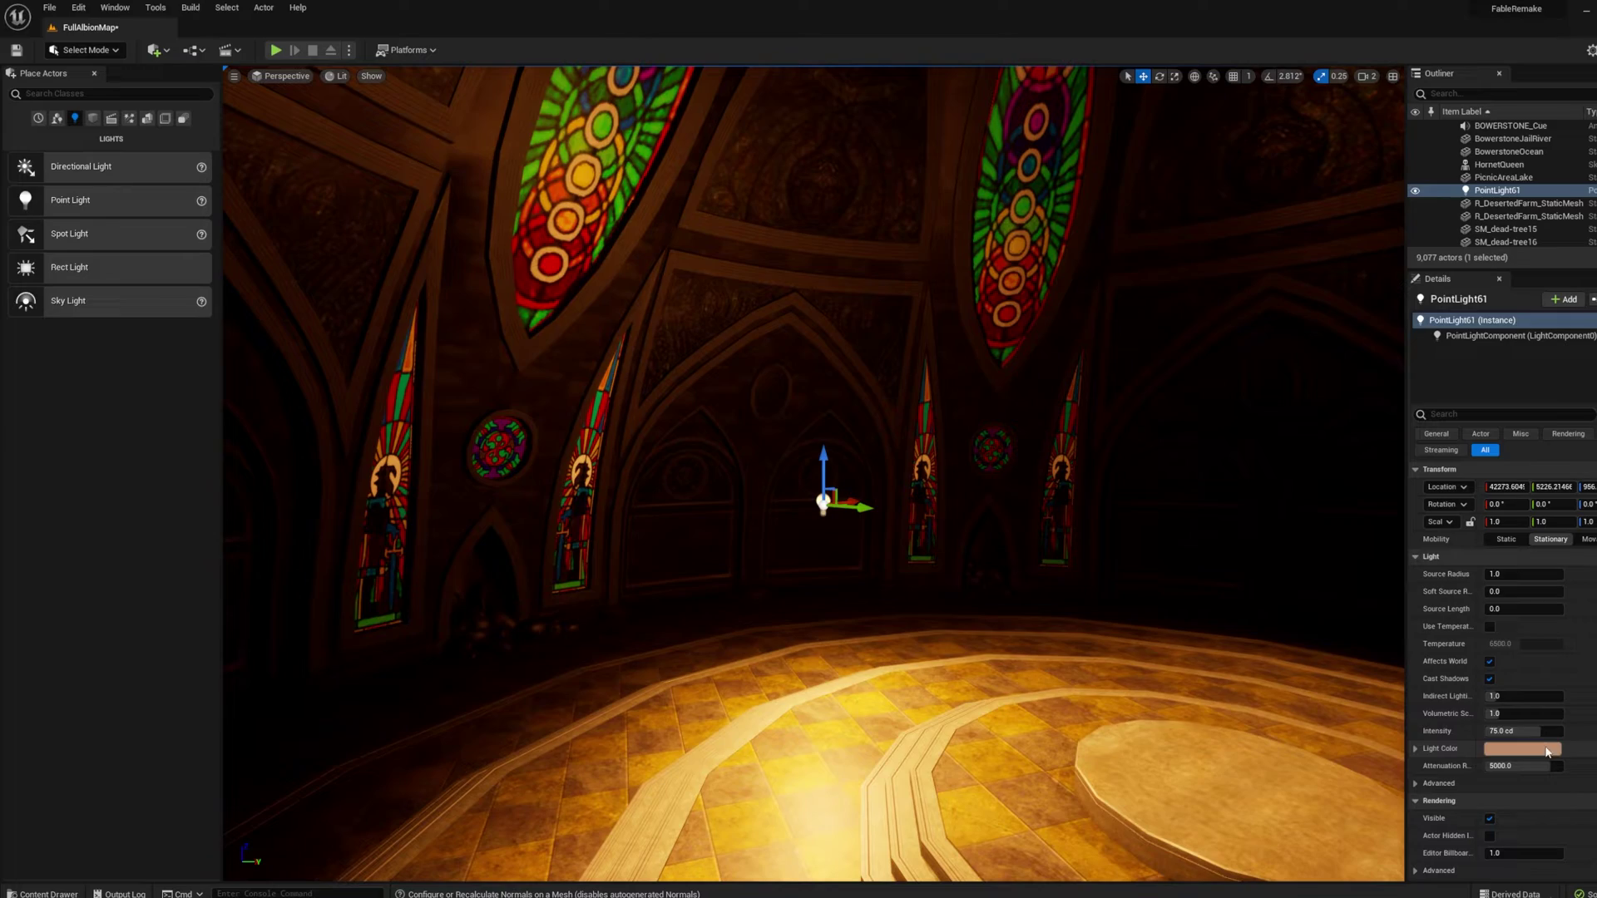
{"action": "left_click", "coordinate": [1521, 731]}
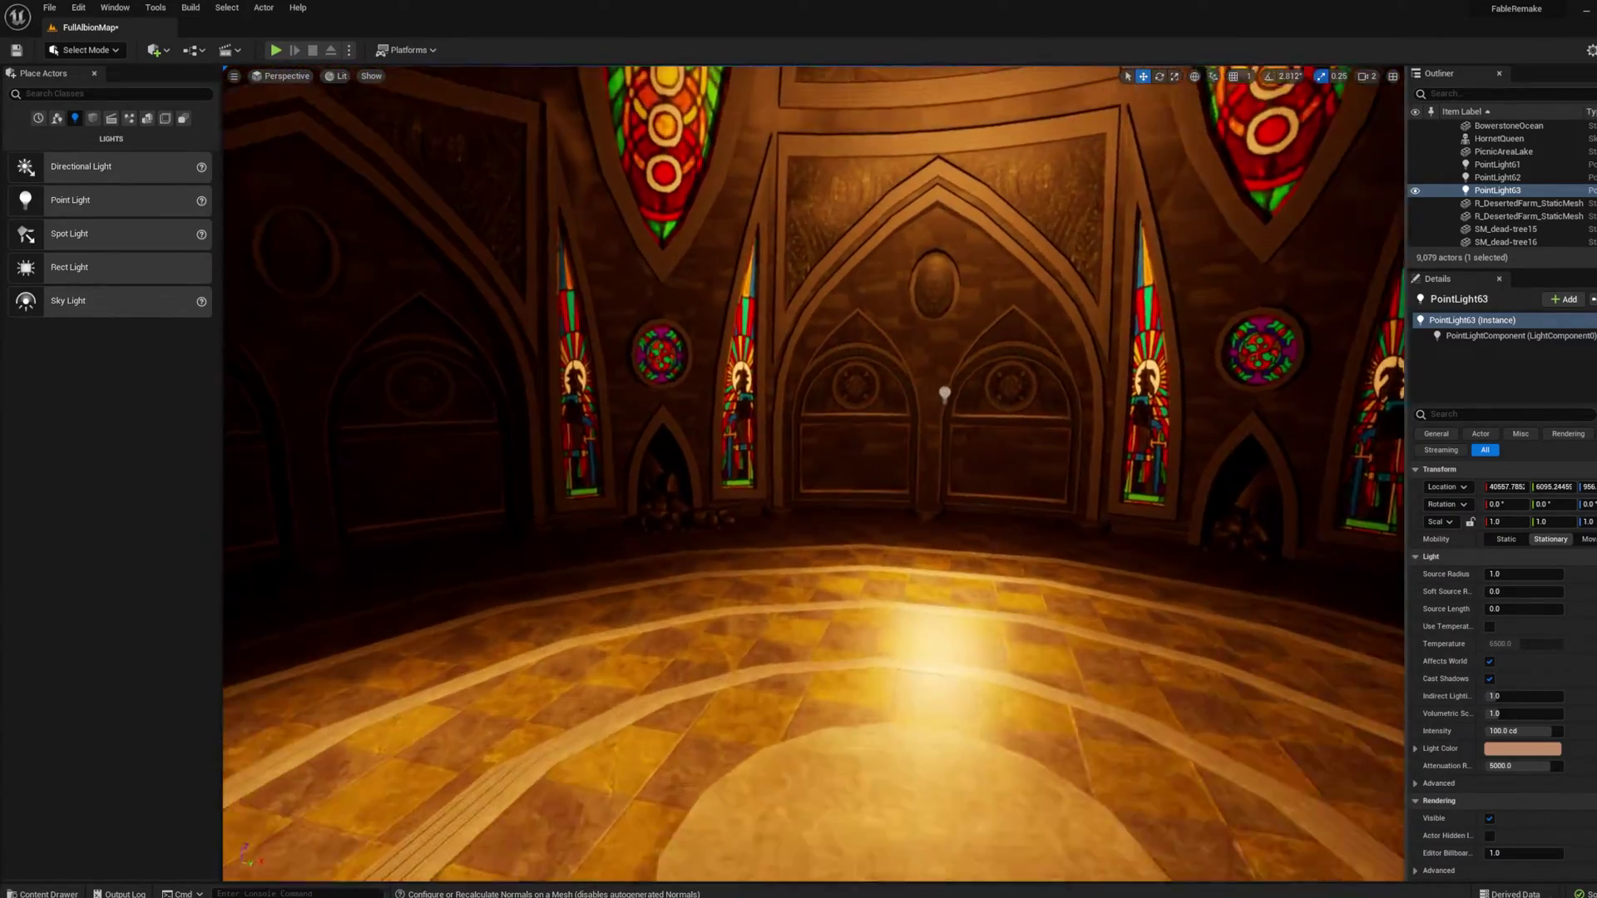
- Examine the carved wall panel above the arch and find its Base01_Mask material and textures in the FrescoDome folder
{"action": "right_click_drag", "start_coordinate": [813, 474], "coordinate": [855, 439]}
{"action": "key", "text": "w"}
{"action": "key", "text": "s"}
{"action": "key", "text": "w"}
{"action": "key", "text": "ctrl+space"}
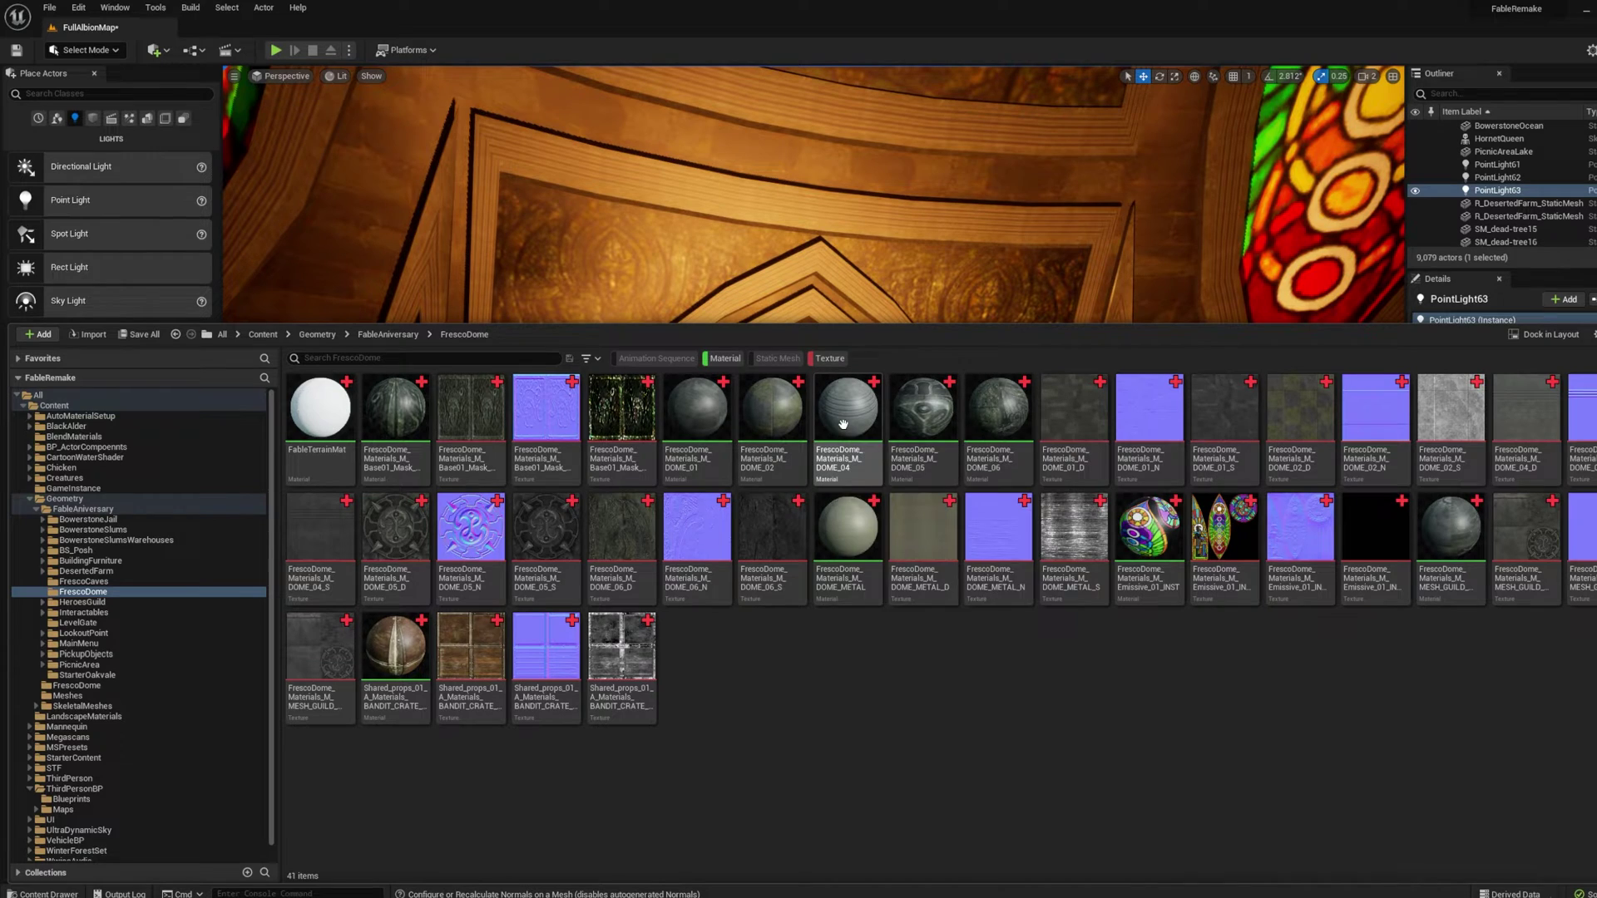
{"action": "mouse_move", "coordinate": [823, 425]}
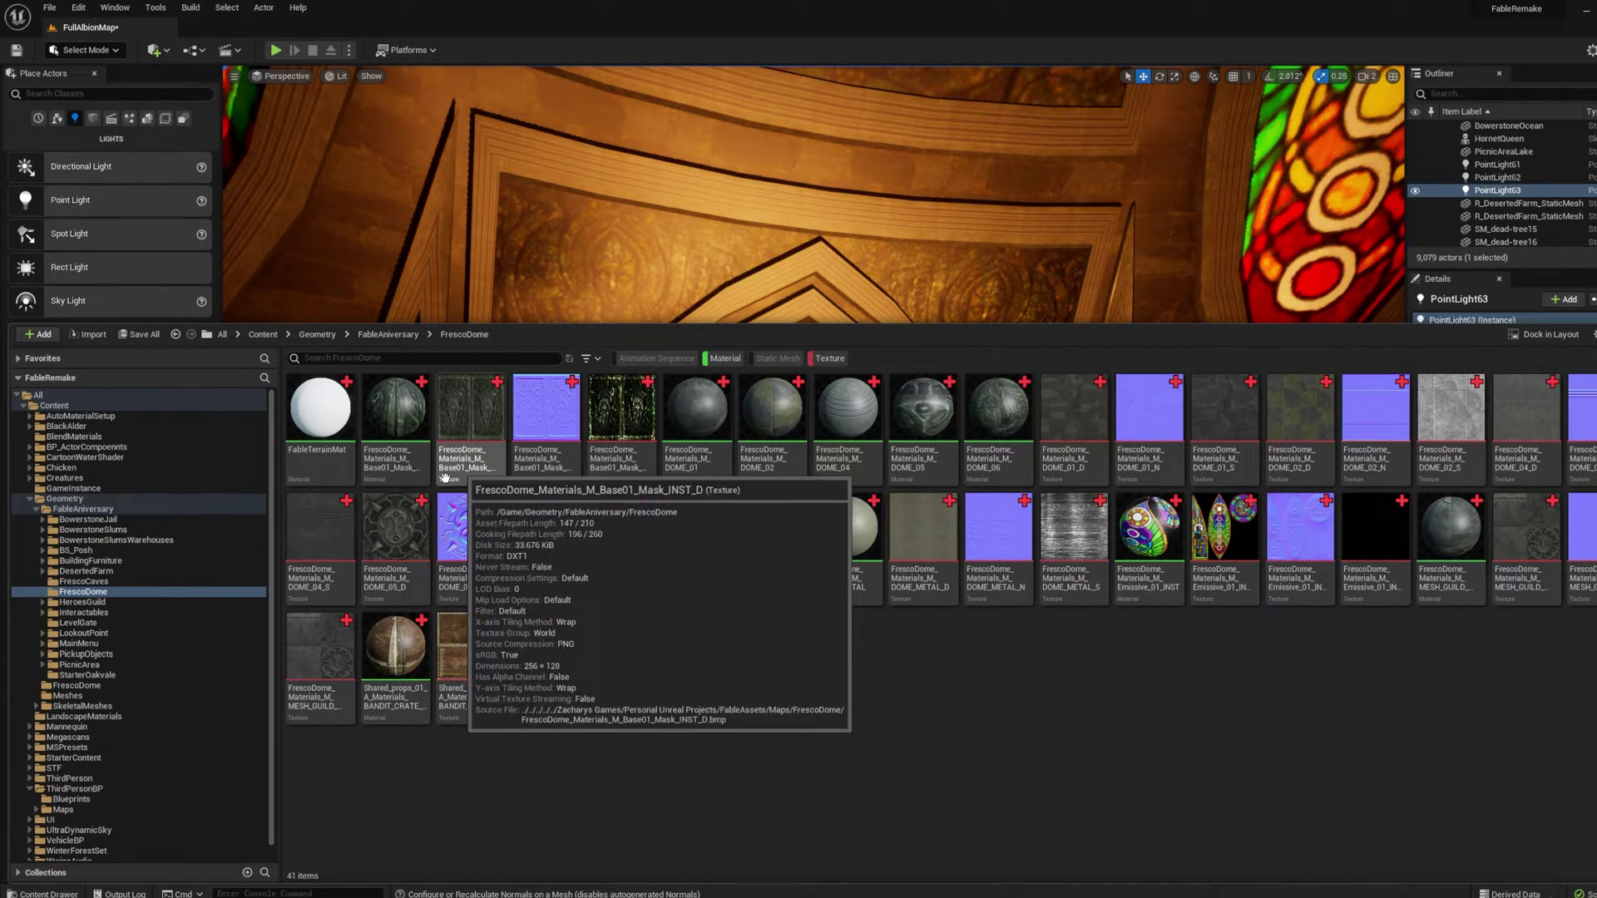
{"action": "mouse_move", "coordinate": [347, 550]}
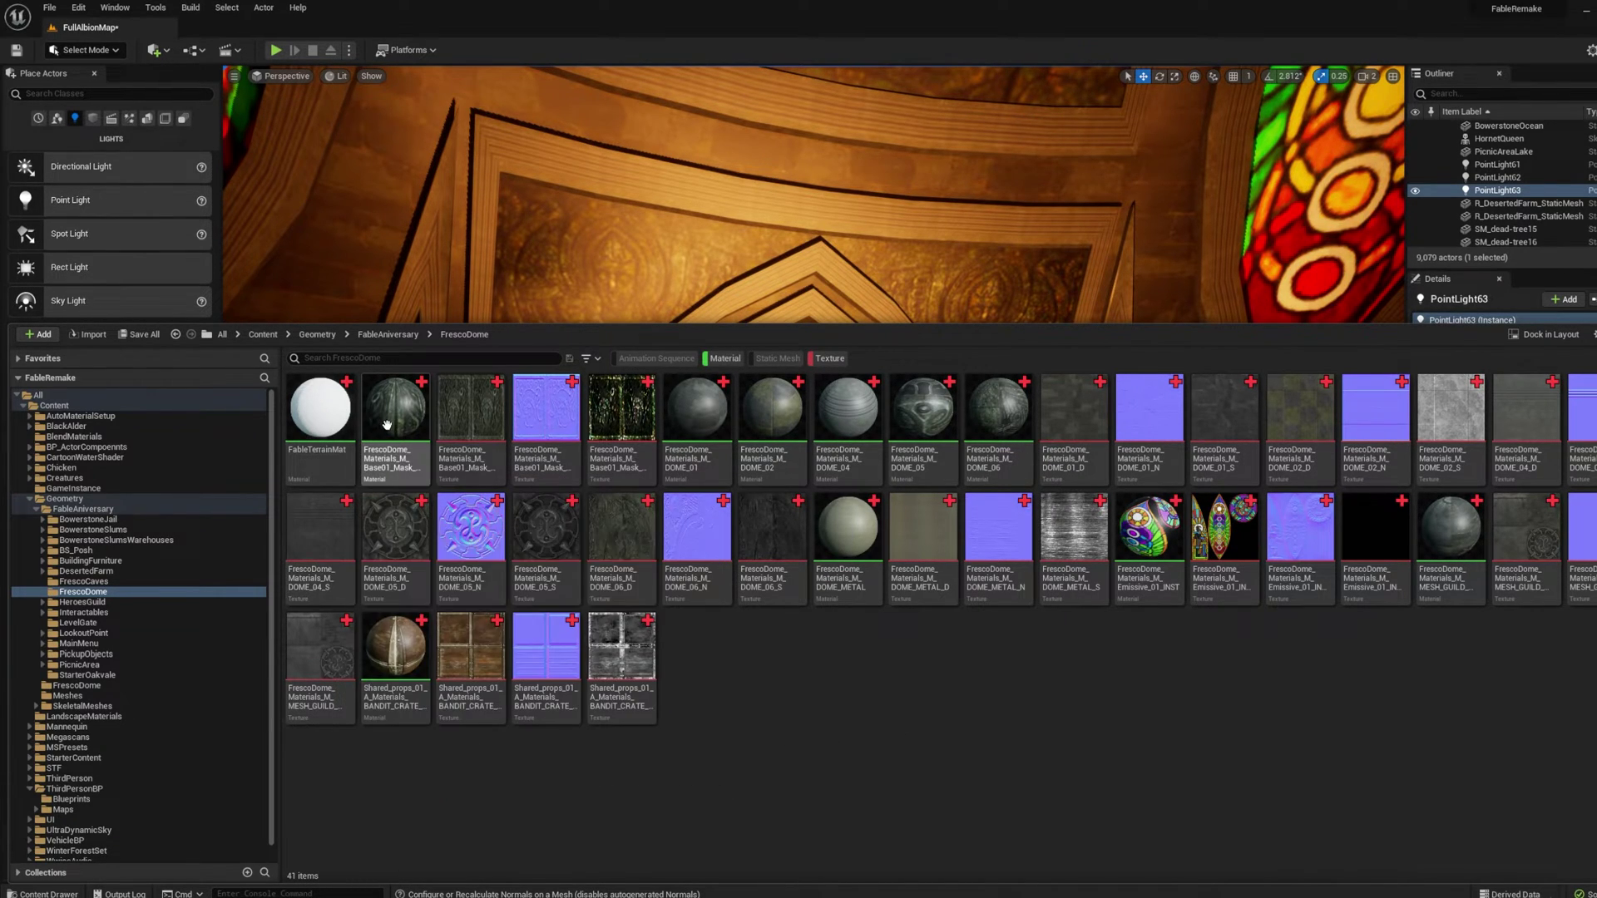
{"action": "mouse_move", "coordinate": [386, 425]}
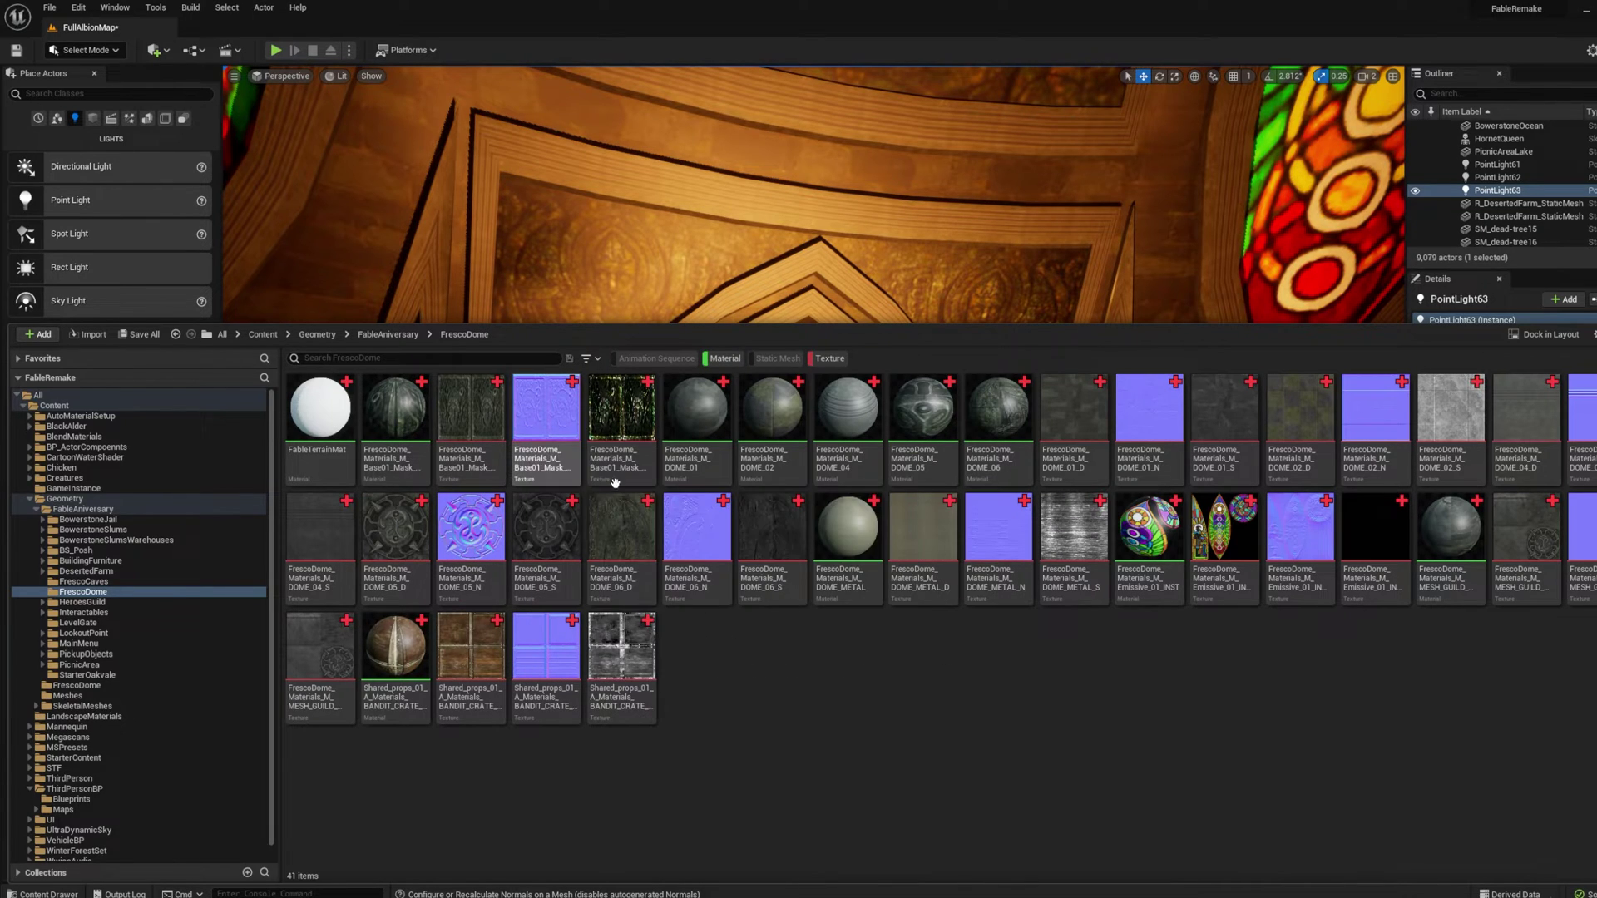
{"action": "mouse_move", "coordinate": [616, 468]}
- Run Auto Setup ONE Material by Custom Suffix on the Base01_Mask_INST material and its textures, saving FullAlbionMap and the selected assets
{"action": "left_click", "coordinate": [401, 445]}
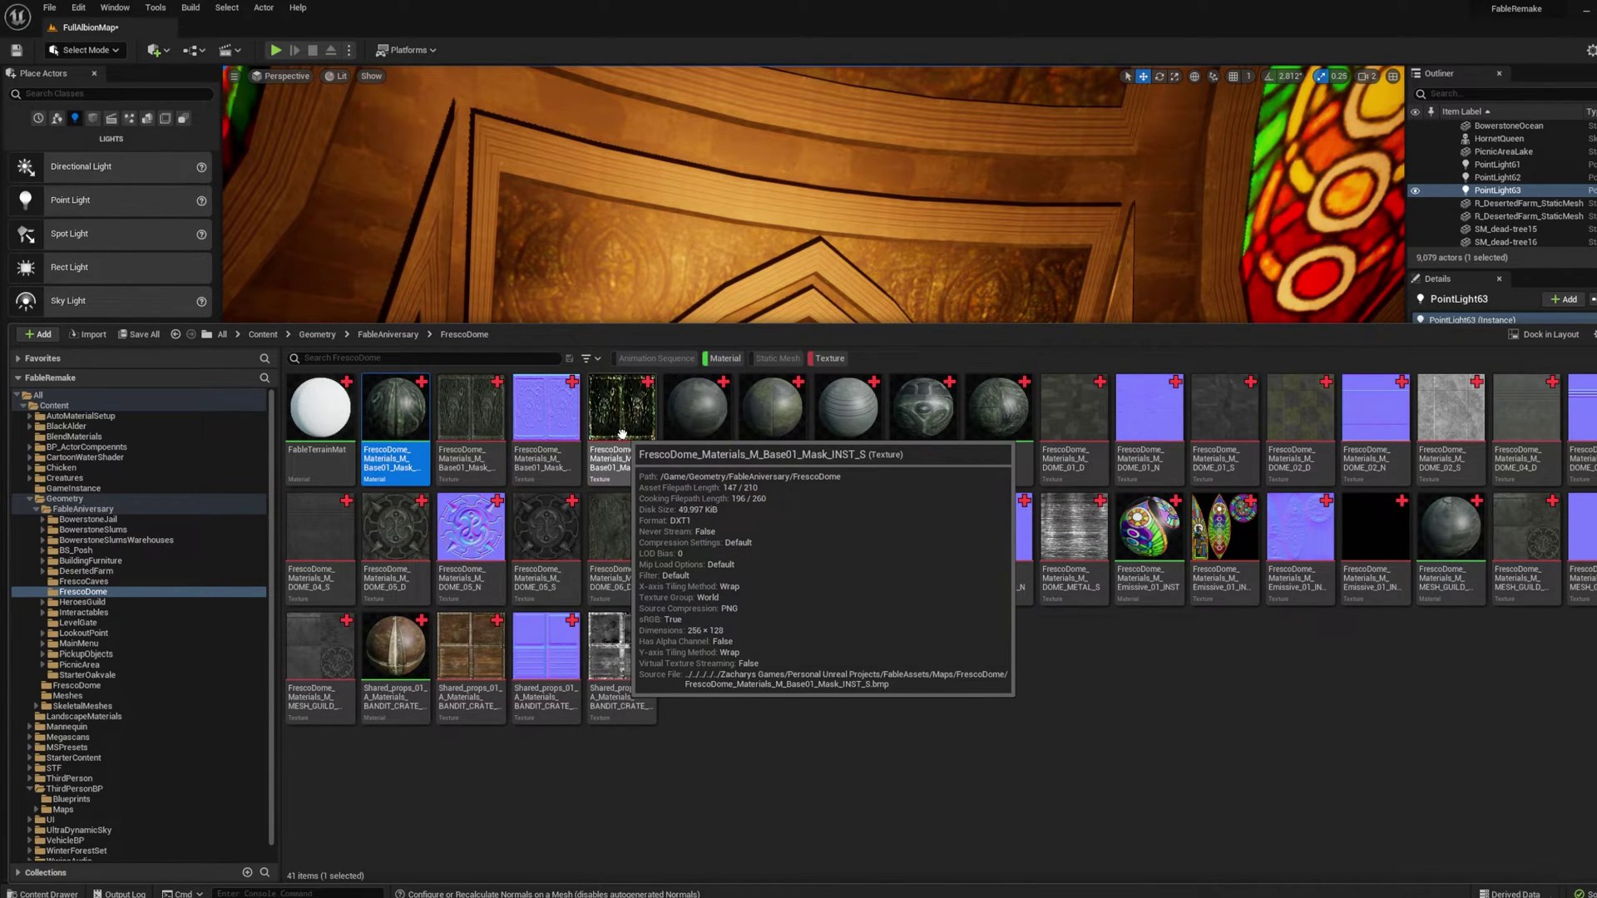
{"action": "left_click", "coordinate": [620, 435], "text": "shift"}
{"action": "right_click", "coordinate": [620, 433]}
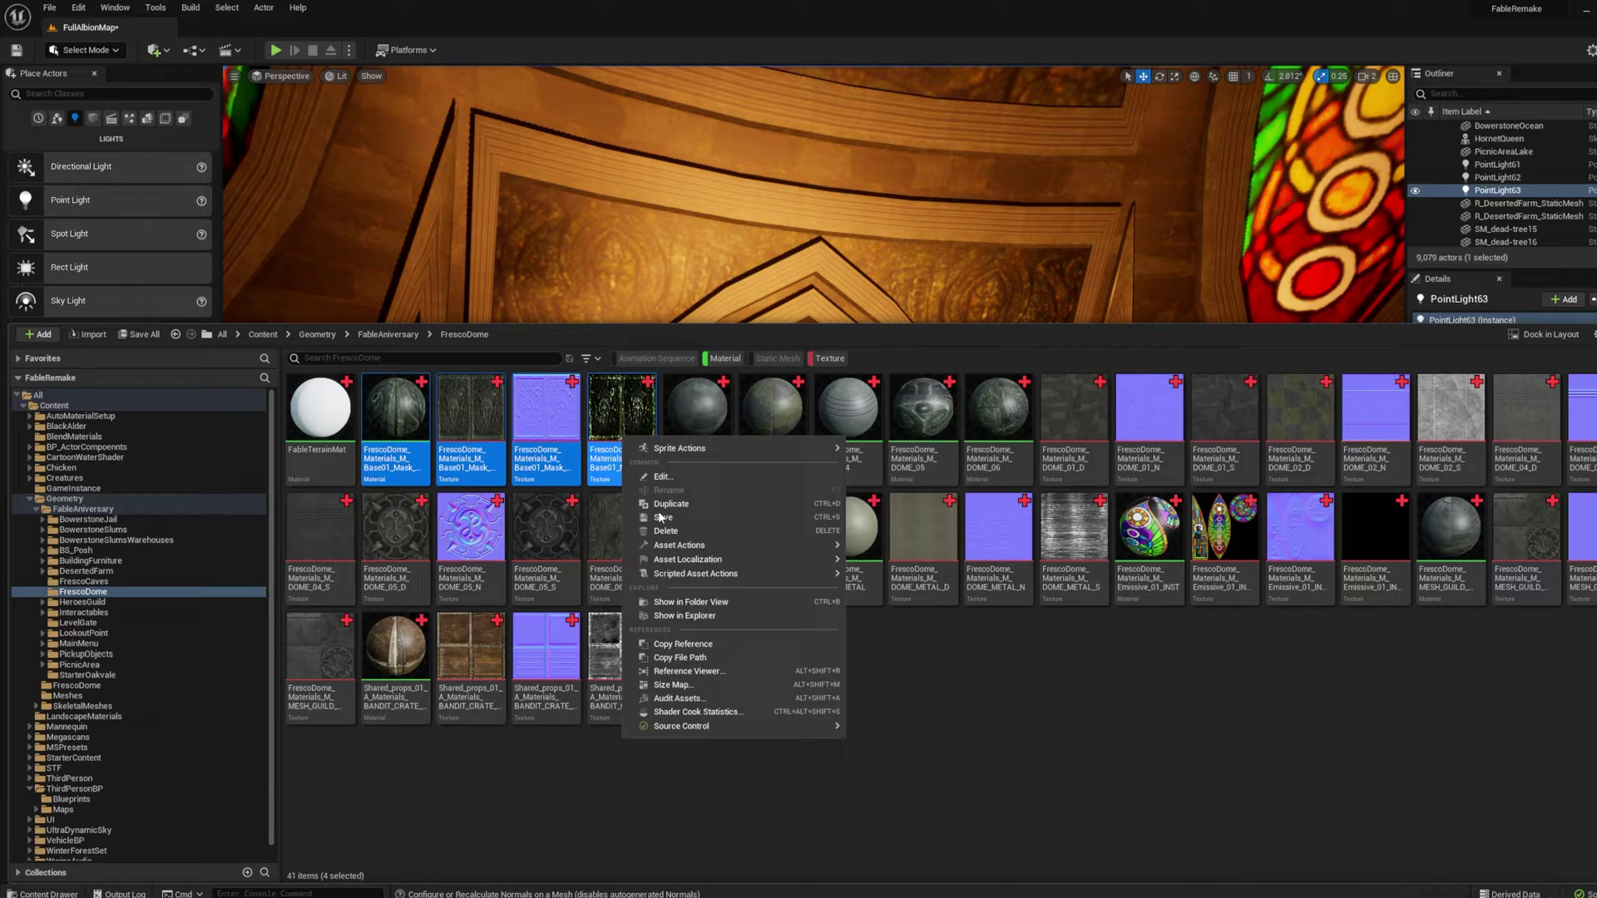
{"action": "mouse_move", "coordinate": [770, 574]}
{"action": "mouse_move", "coordinate": [925, 580]}
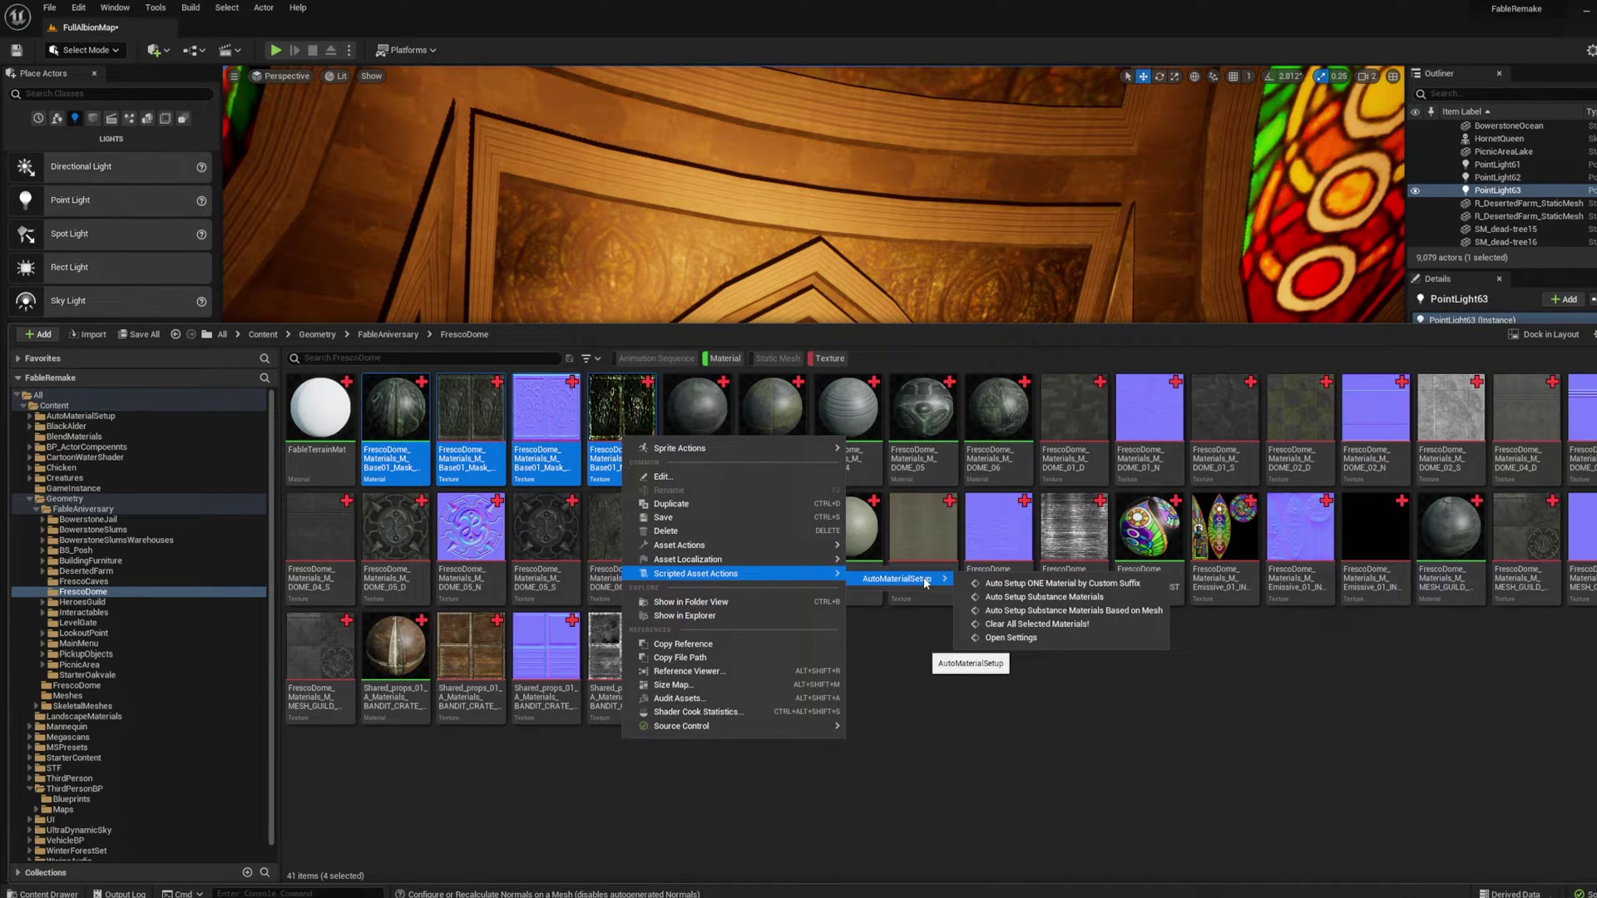
{"action": "left_click", "coordinate": [1057, 583]}
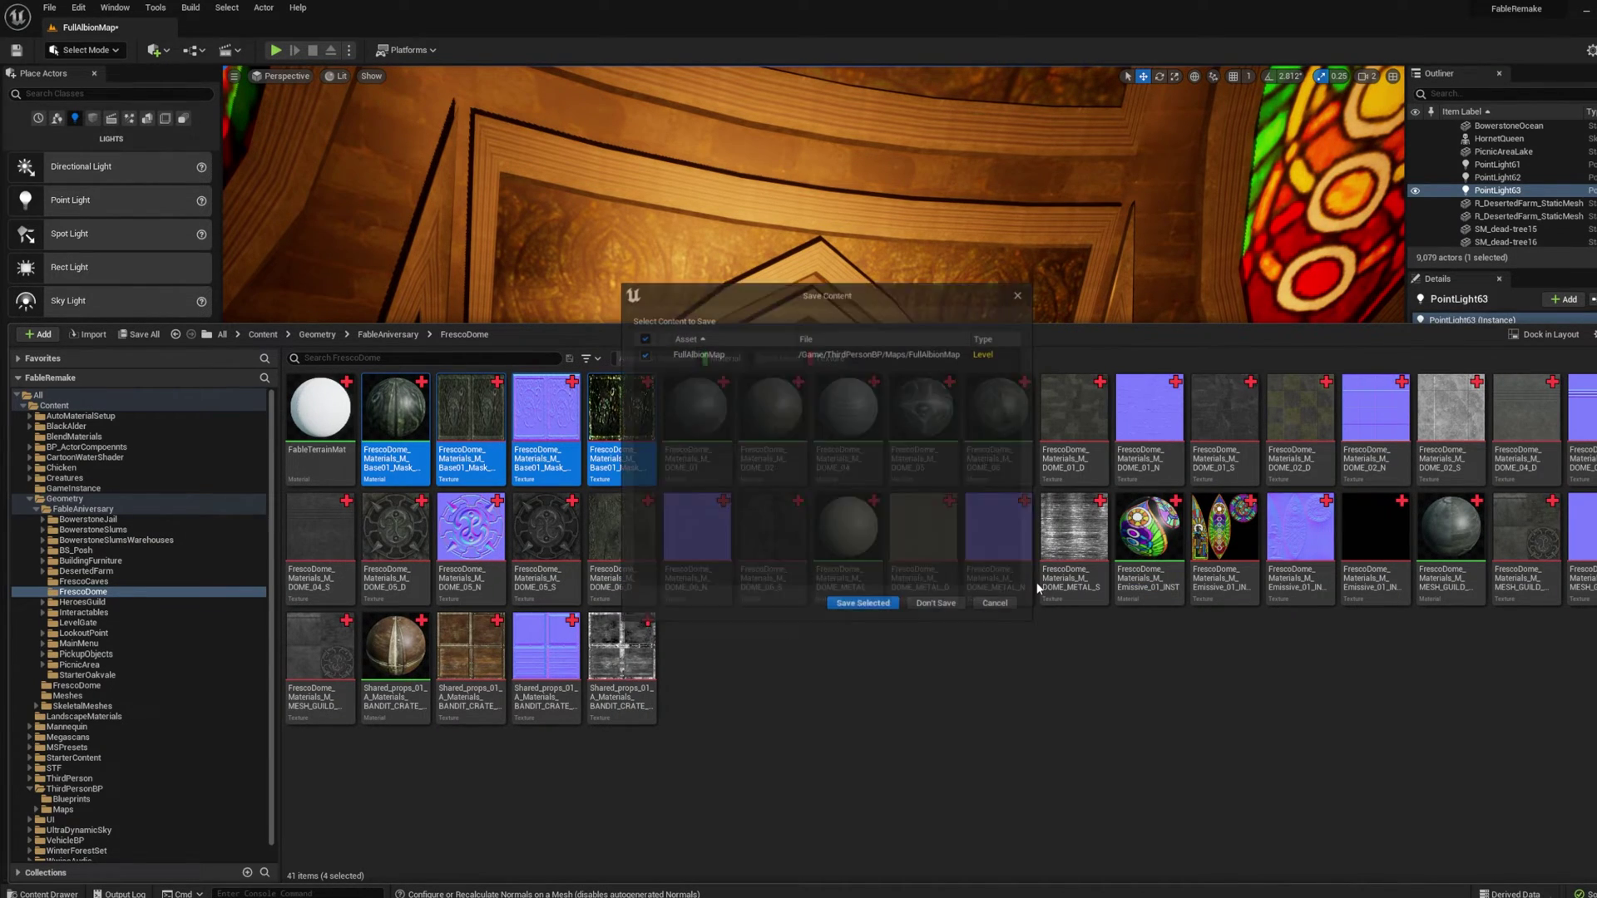
{"action": "left_click", "coordinate": [857, 604]}
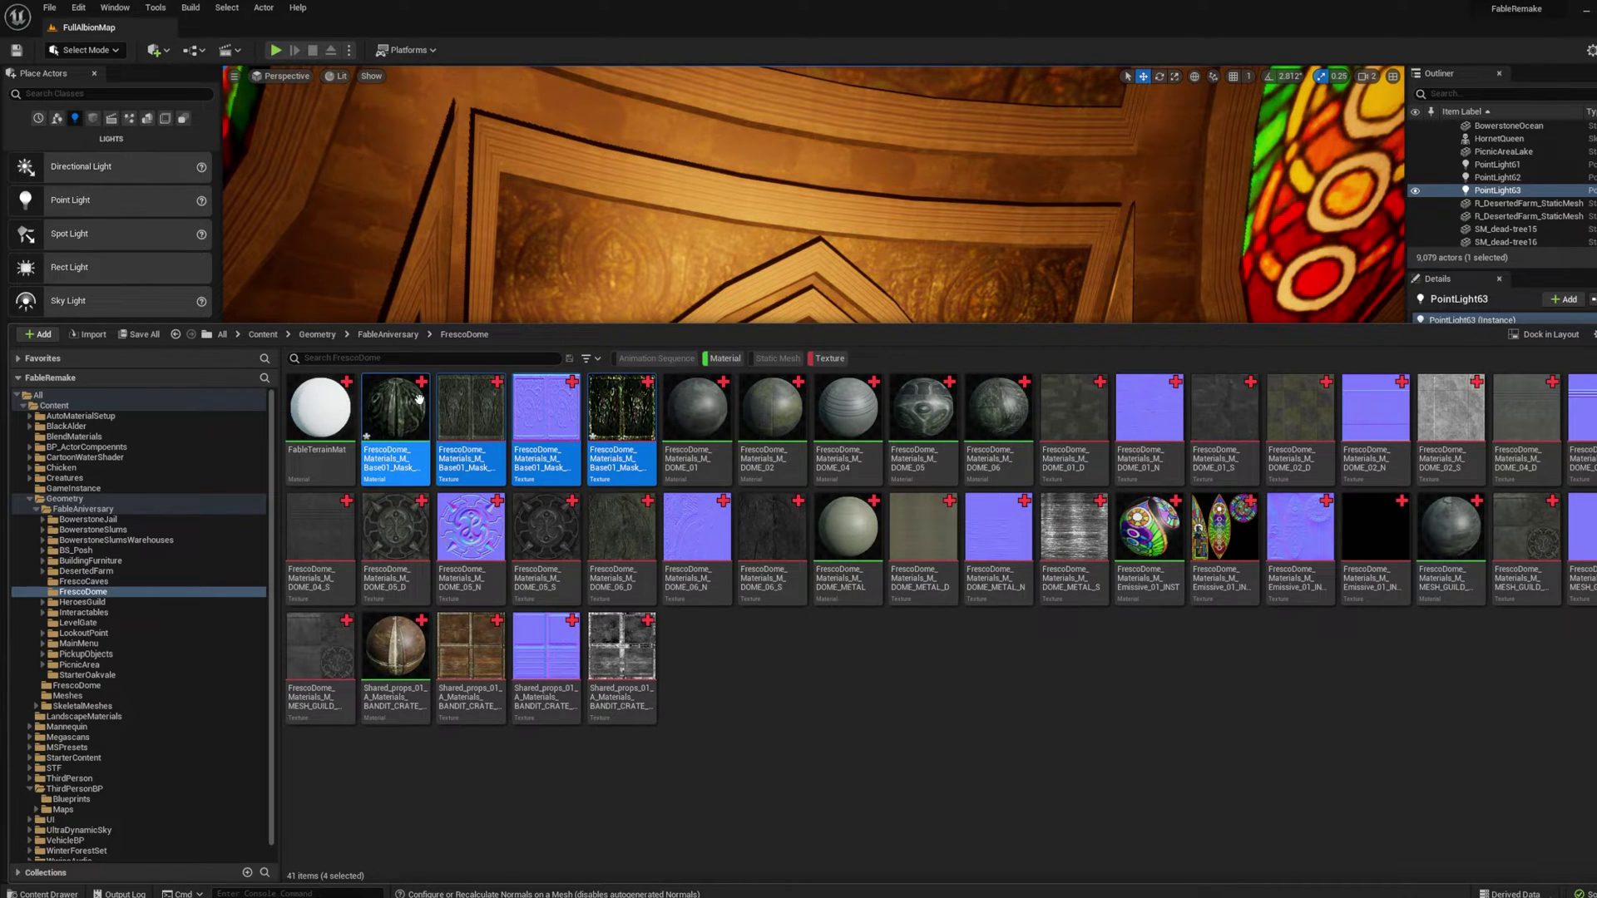
{"action": "key", "text": "ctrl+s"}
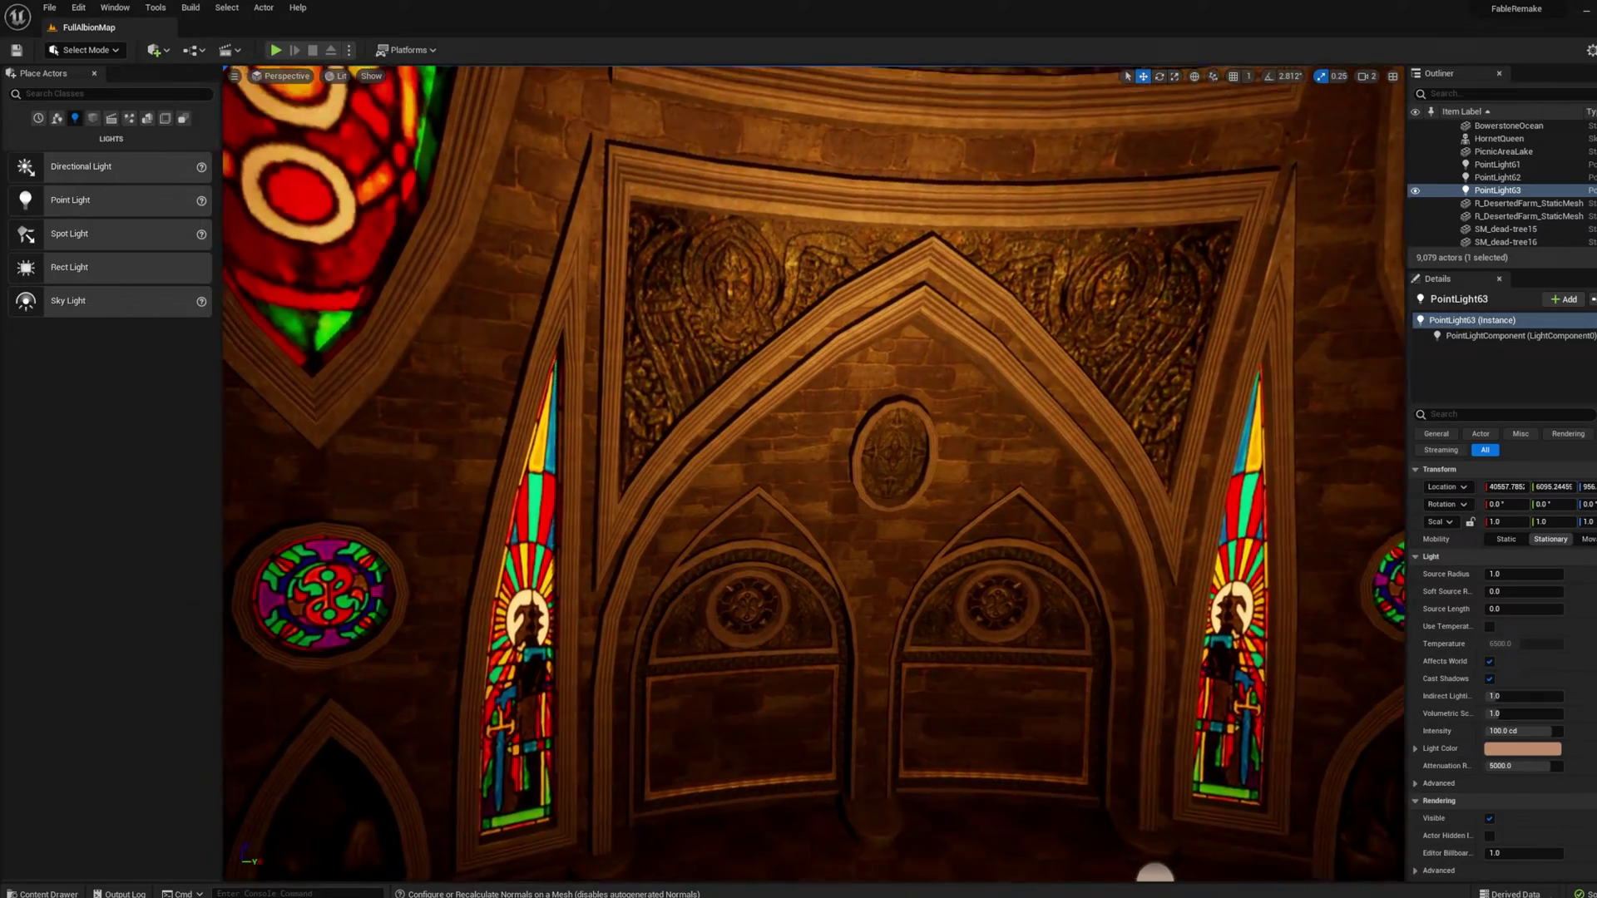
- Examine the carved relief panels up close, along with the dome's arched walls and doorway
{"action": "key", "text": "w"}
{"action": "right_click_drag", "start_coordinate": [813, 474], "coordinate": [757, 420]}
{"action": "right_click_drag", "start_coordinate": [949, 544], "coordinate": [972, 527]}
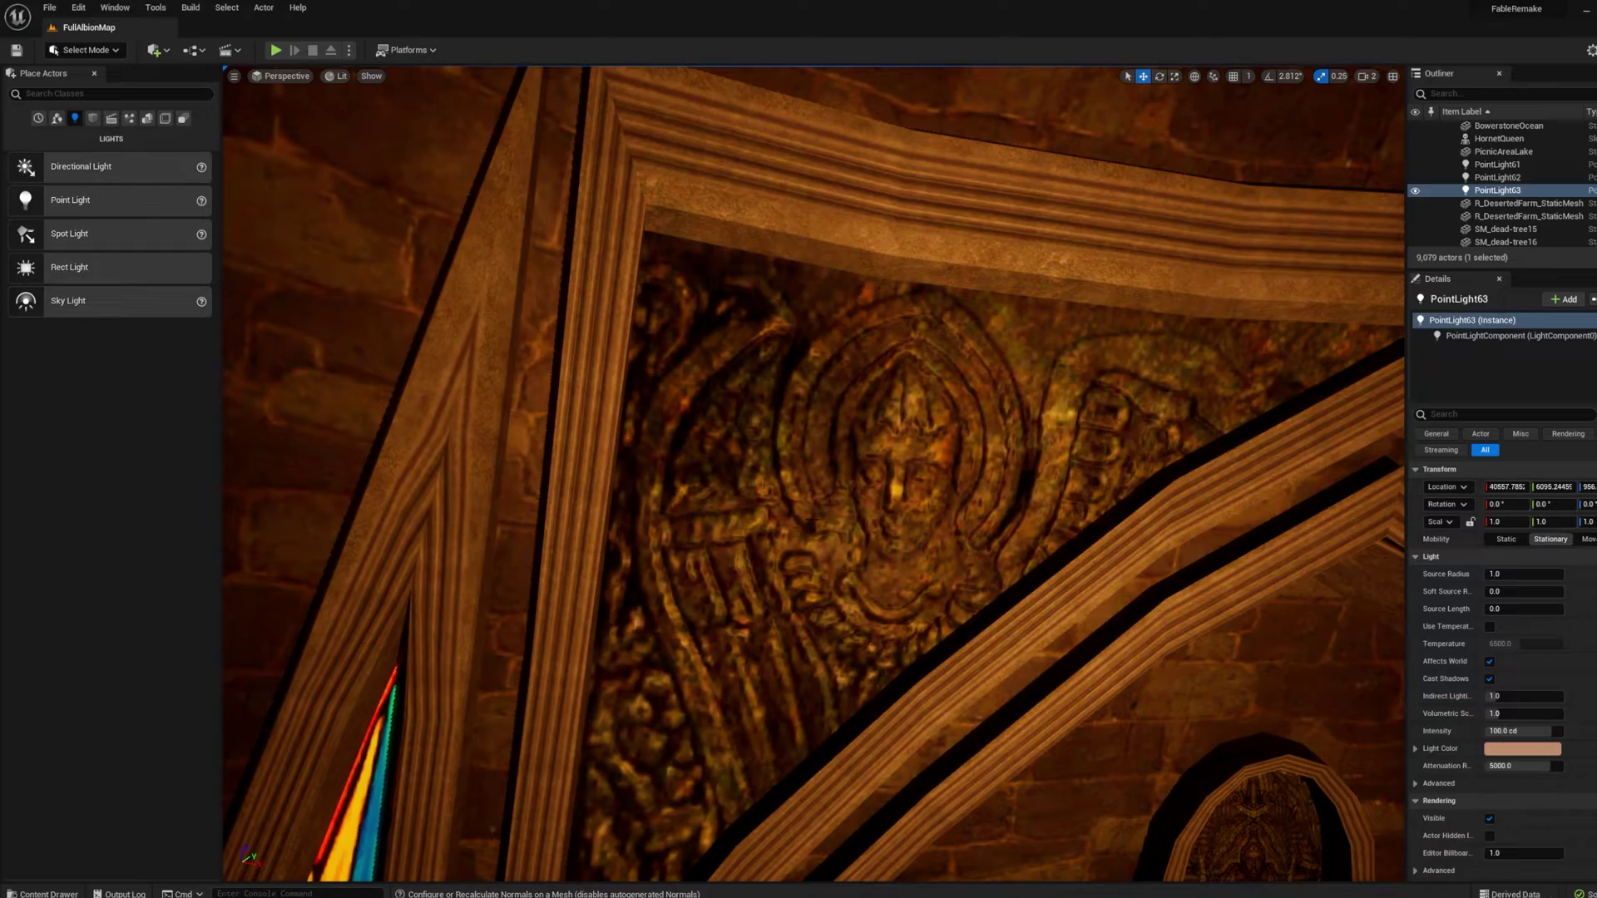
{"action": "key", "text": "s"}
{"action": "right_click_drag", "start_coordinate": [814, 474], "coordinate": [1276, 597]}
{"action": "key", "text": "s"}
{"action": "mouse_move", "coordinate": [919, 431]}
{"action": "right_mouse_down"}
{"action": "mouse_move", "coordinate": [978, 426]}
{"action": "mouse_move", "coordinate": [919, 431]}
{"action": "mouse_move", "coordinate": [928, 441]}
{"action": "right_mouse_up"}
{"action": "key", "text": "d"}
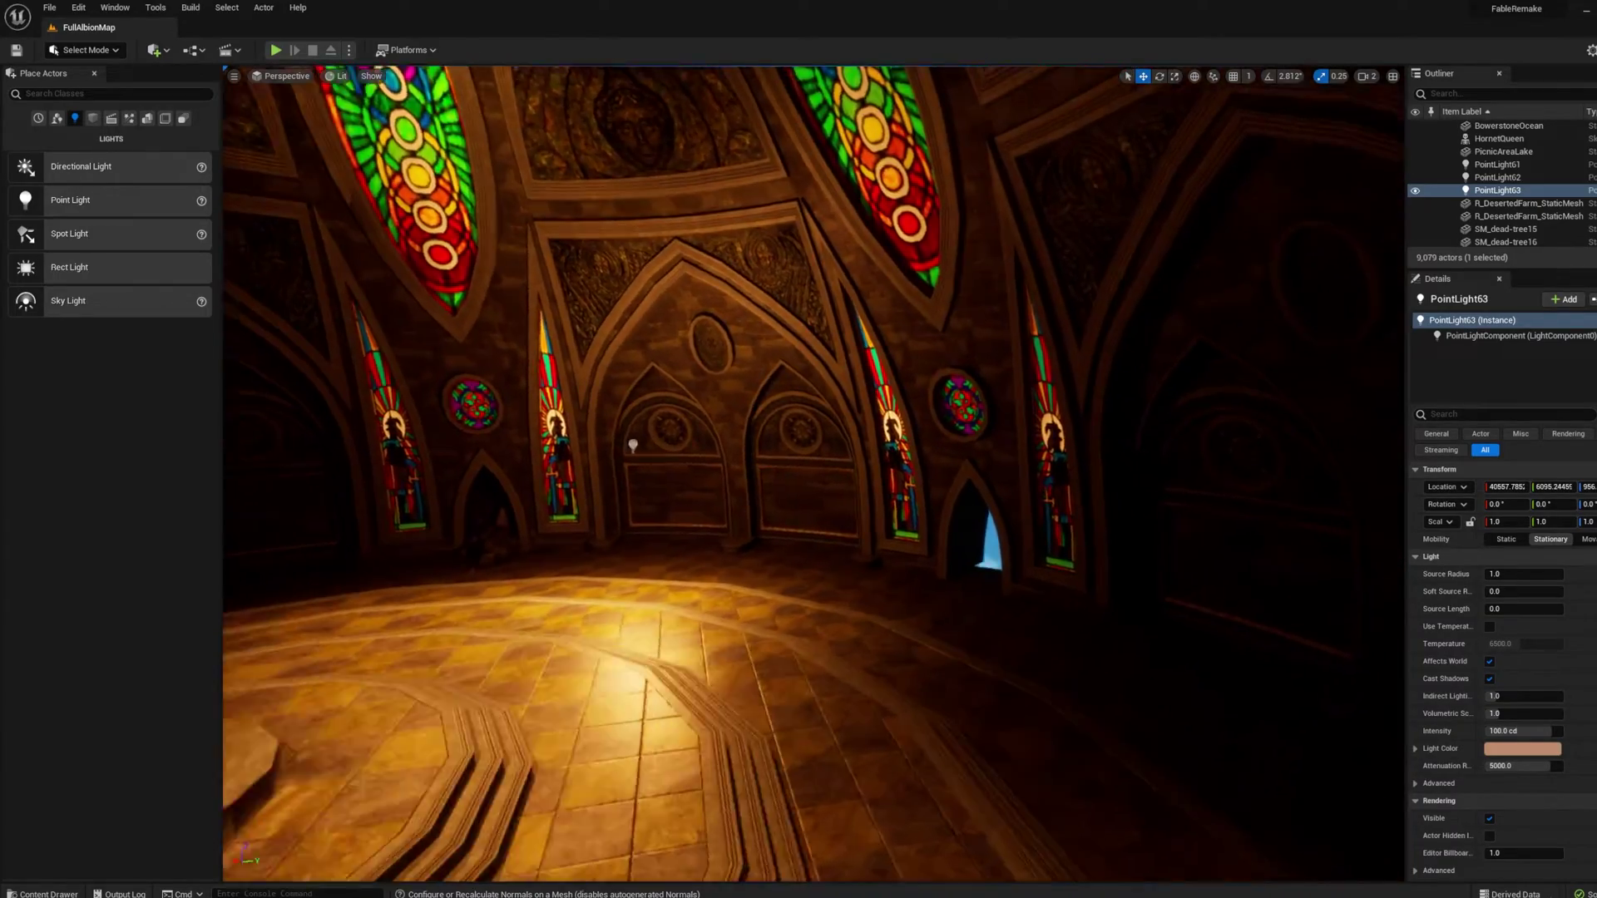
{"action": "right_click_drag", "start_coordinate": [918, 431], "coordinate": [632, 490]}
{"action": "right_click_drag", "start_coordinate": [1106, 142], "coordinate": [1193, 184]}
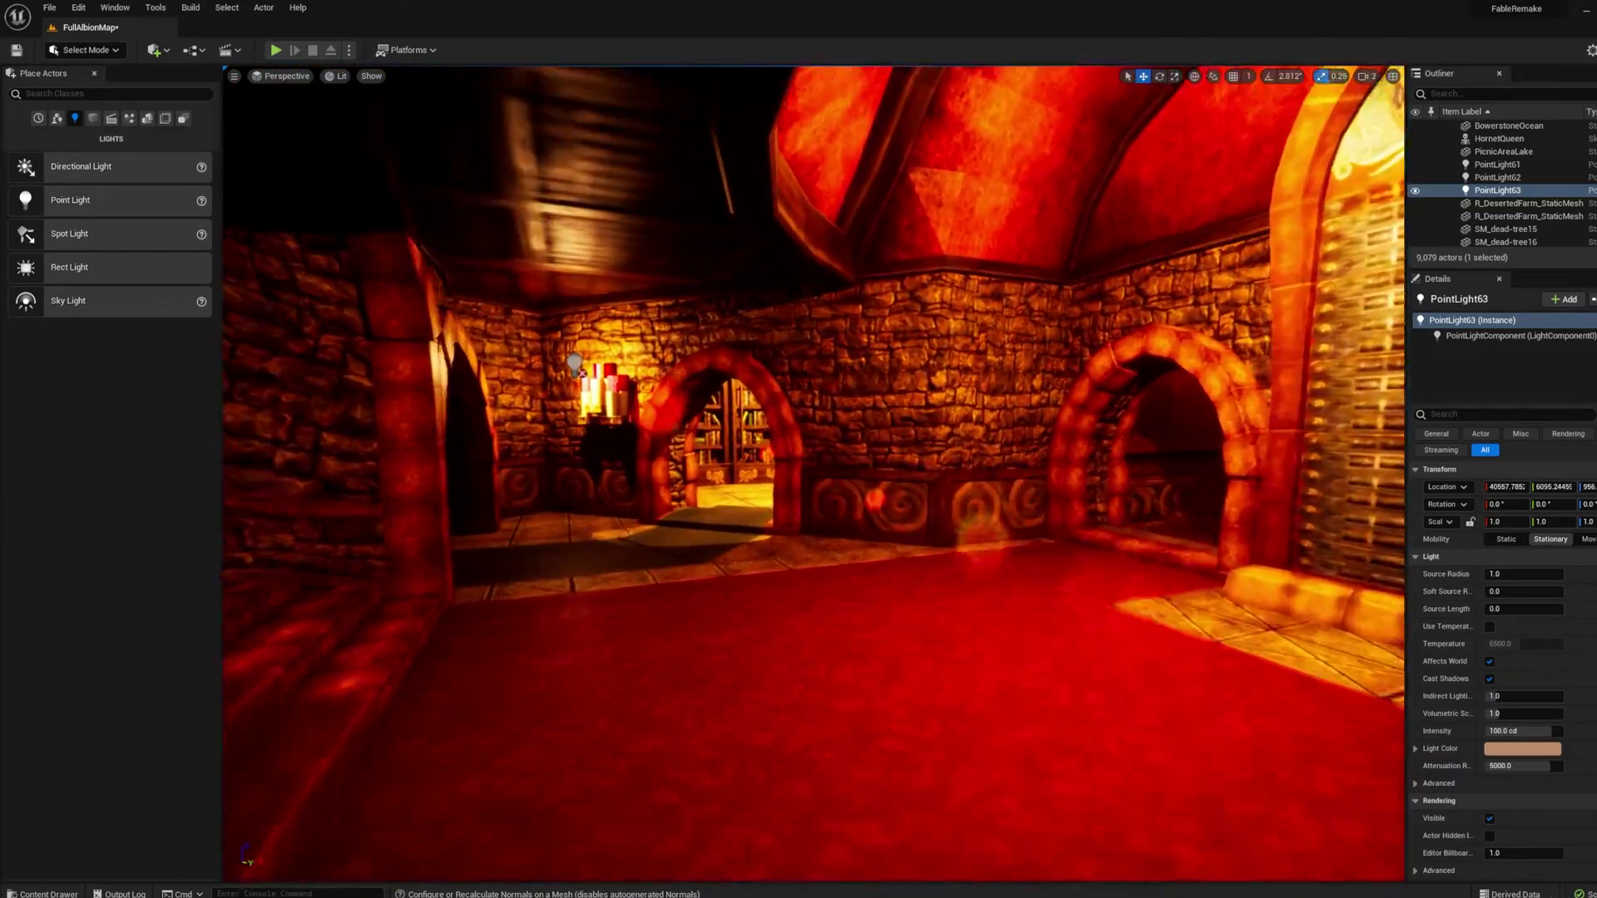
- Examine the guild interior rooms and the passage area between them and the dome
{"action": "key", "text": "w"}
{"action": "right_click_drag", "start_coordinate": [813, 474], "coordinate": [682, 465]}
{"action": "key", "text": "w"}
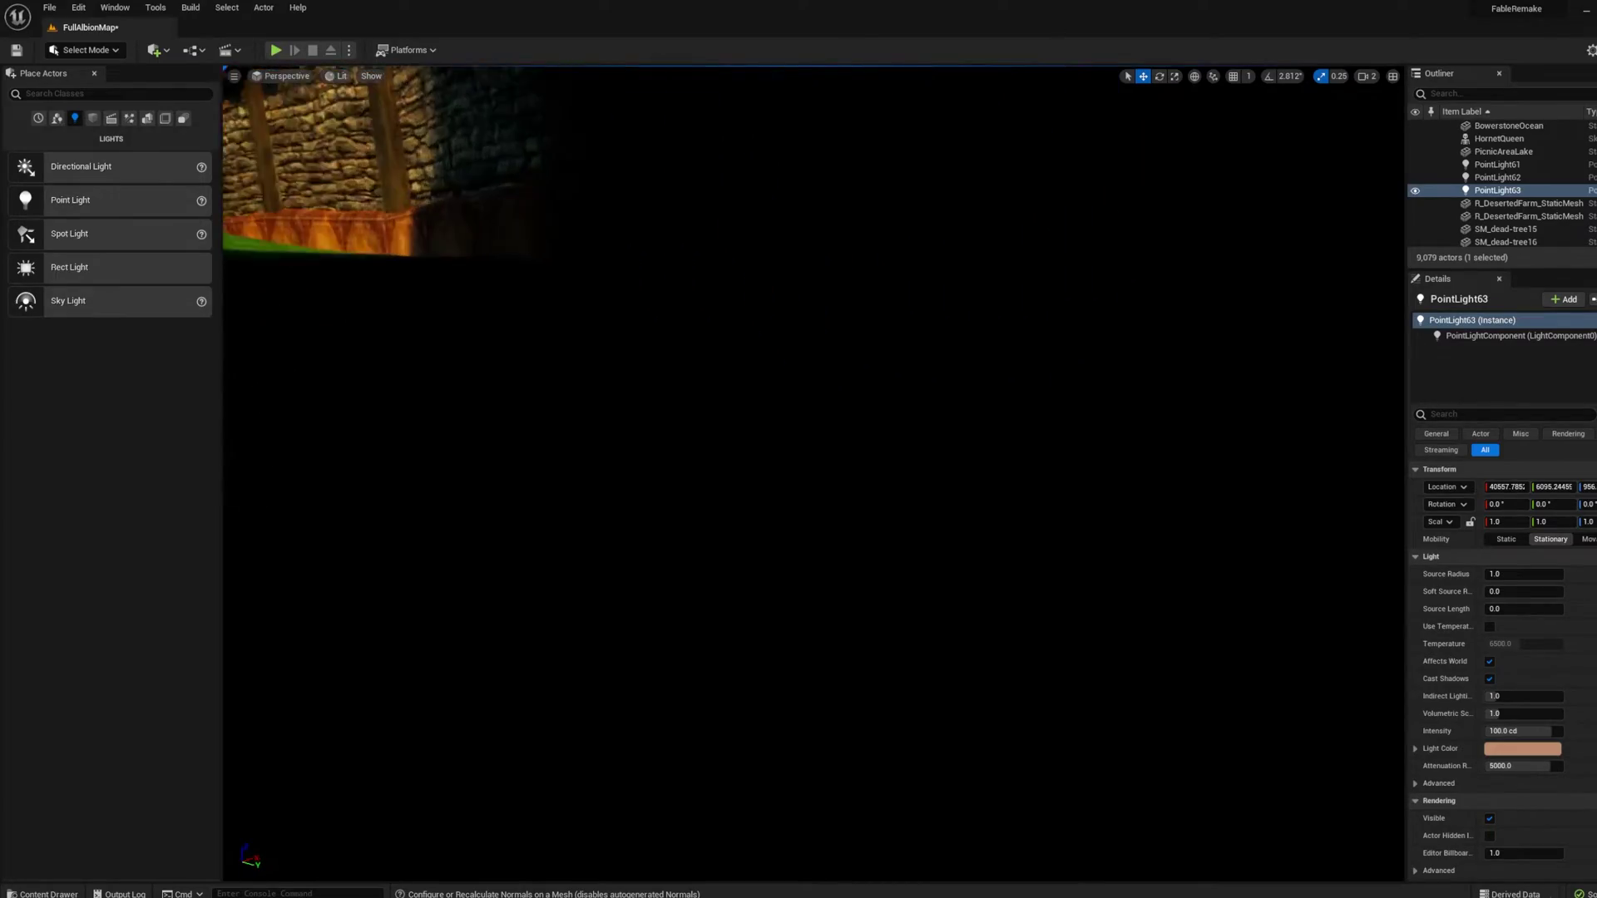
{"action": "right_click_drag", "start_coordinate": [811, 474], "coordinate": [1198, 445]}
{"action": "key", "text": "w"}
{"action": "key", "text": "w"}
{"action": "key", "text": "w"}
{"action": "right_click_drag", "start_coordinate": [666, 125], "coordinate": [765, 192]}
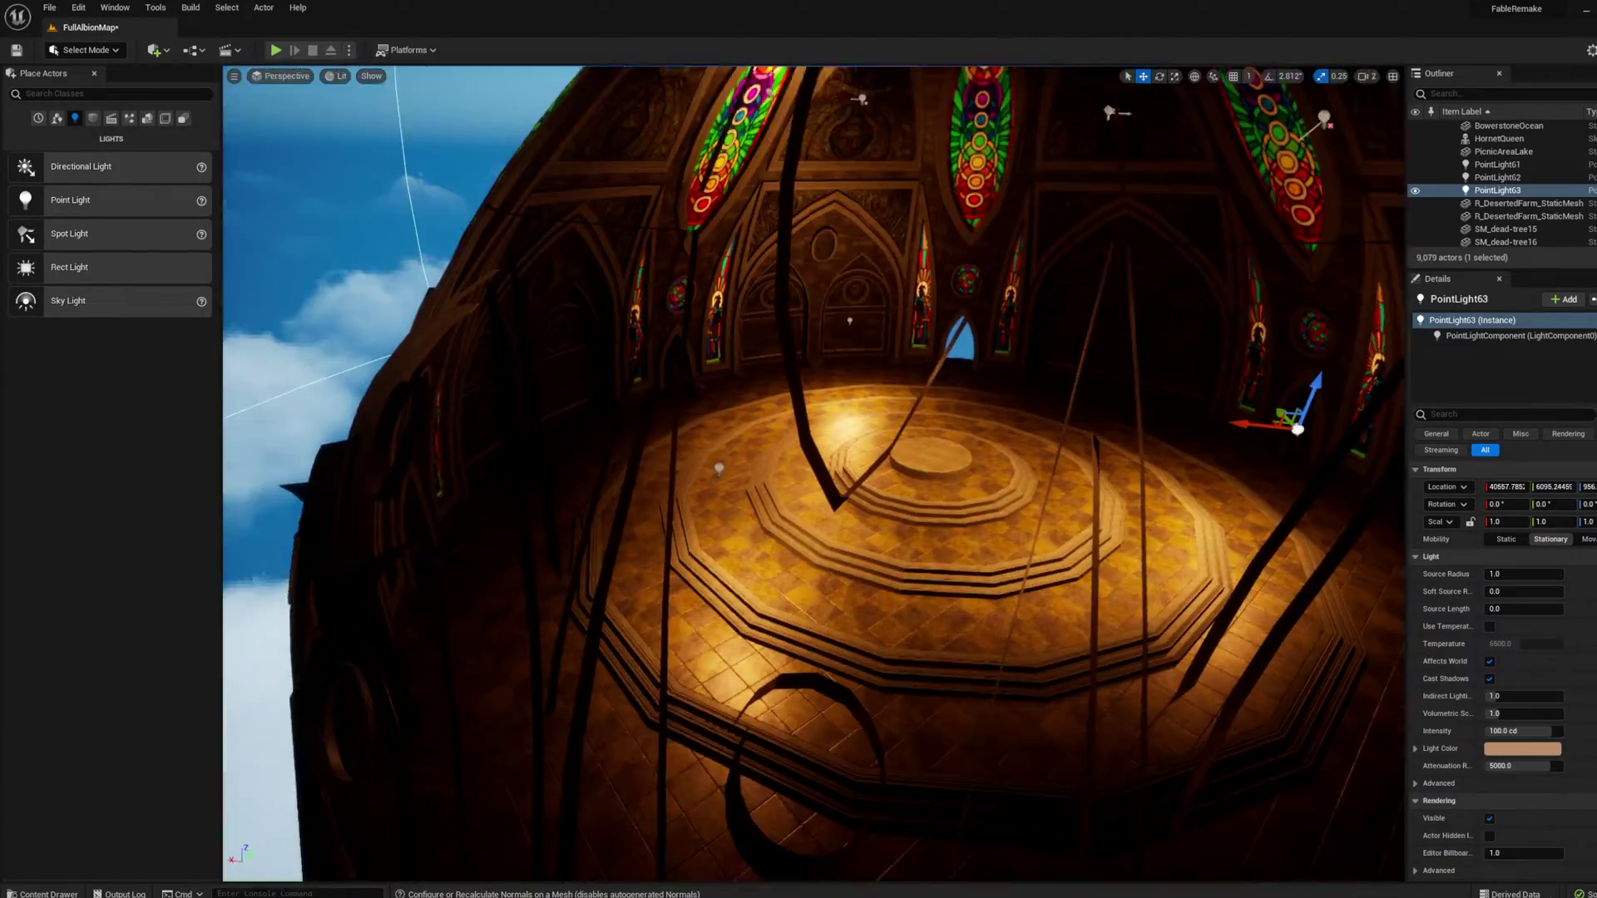
- Examine the dome inside and out, along with the cave rock walls and bridge around it
{"action": "key", "text": "w"}
{"action": "right_click_drag", "start_coordinate": [813, 474], "coordinate": [840, 349]}
{"action": "right_click_drag", "start_coordinate": [805, 408], "coordinate": [820, 455]}
{"action": "key", "text": "s"}
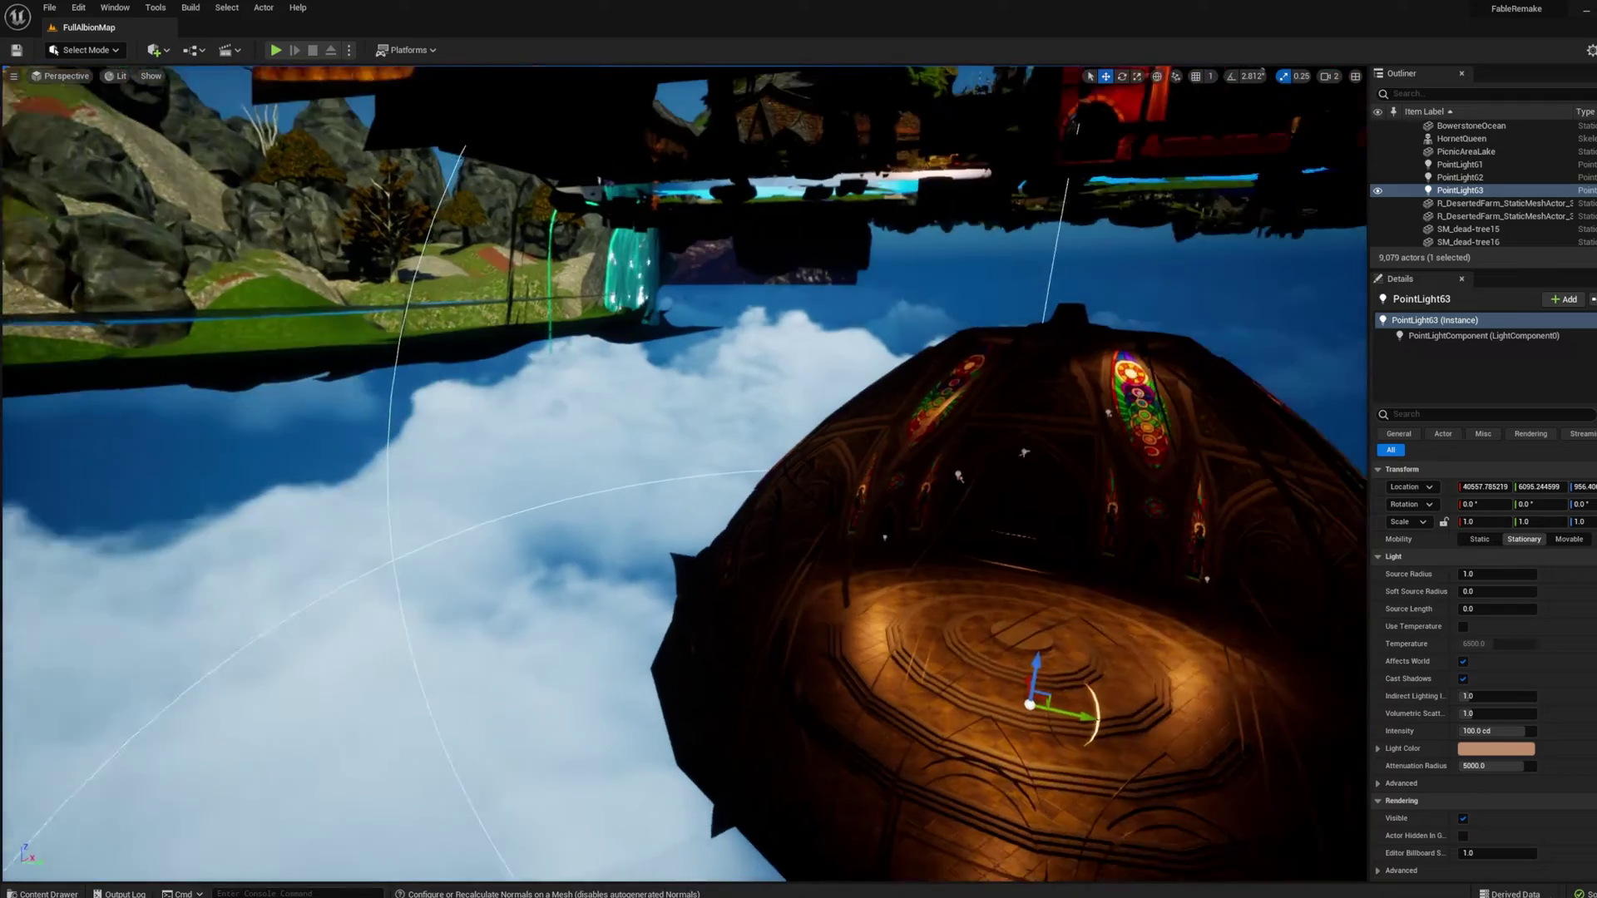
{"action": "right_click_drag", "start_coordinate": [998, 385], "coordinate": [1081, 385]}
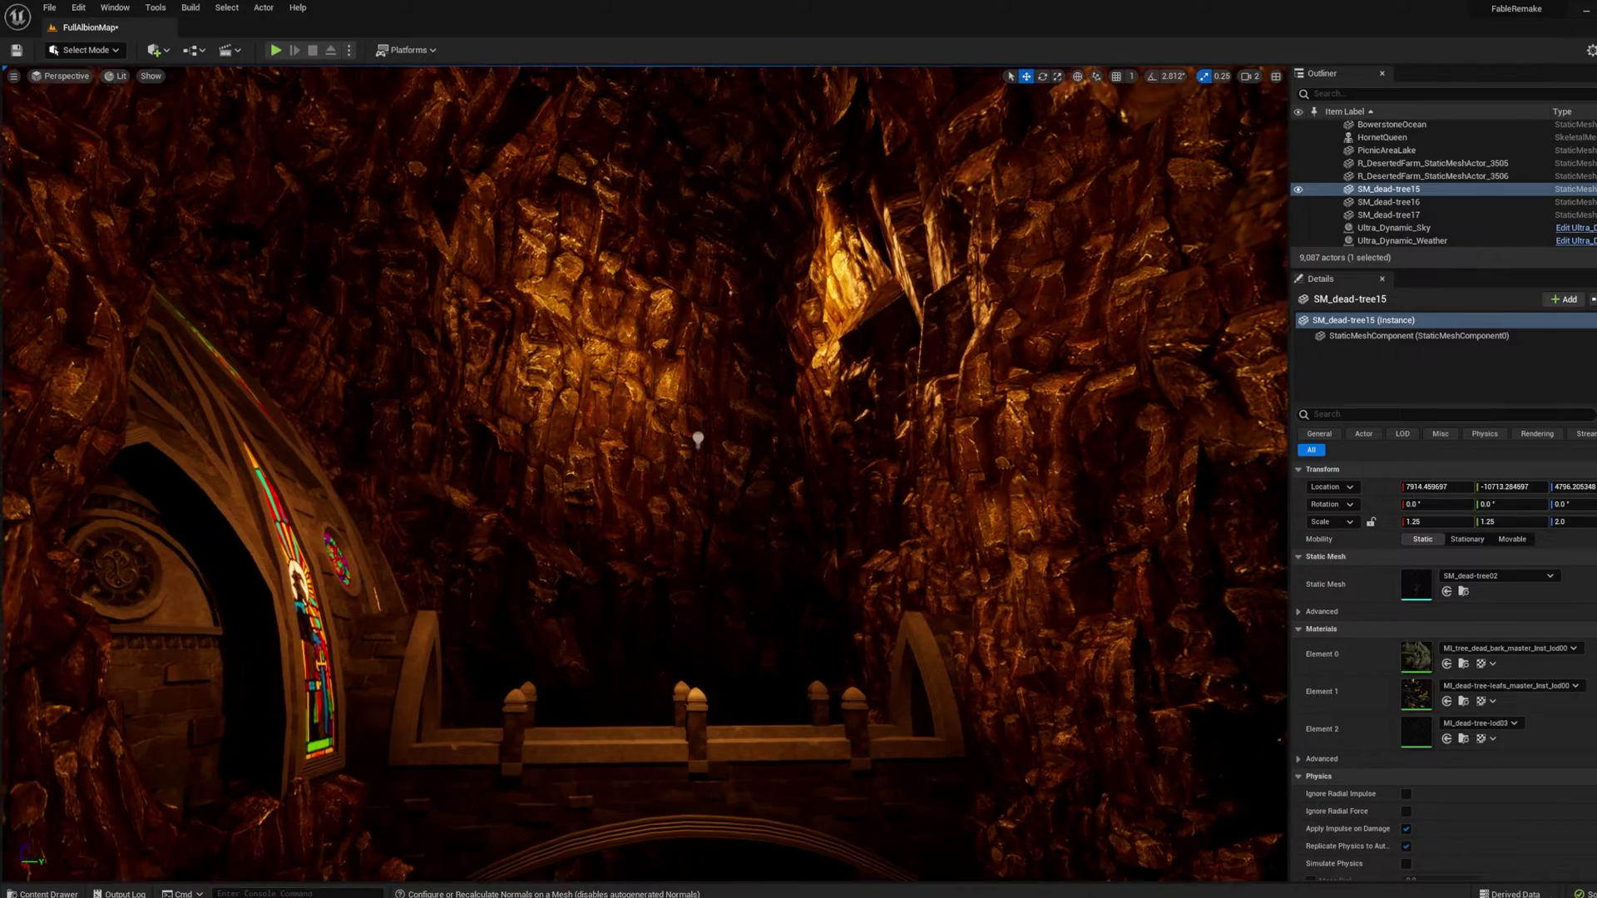
{"action": "right_click_drag", "start_coordinate": [702, 434], "coordinate": [1173, 375]}
{"action": "right_click_drag", "start_coordinate": [640, 564], "coordinate": [707, 799]}
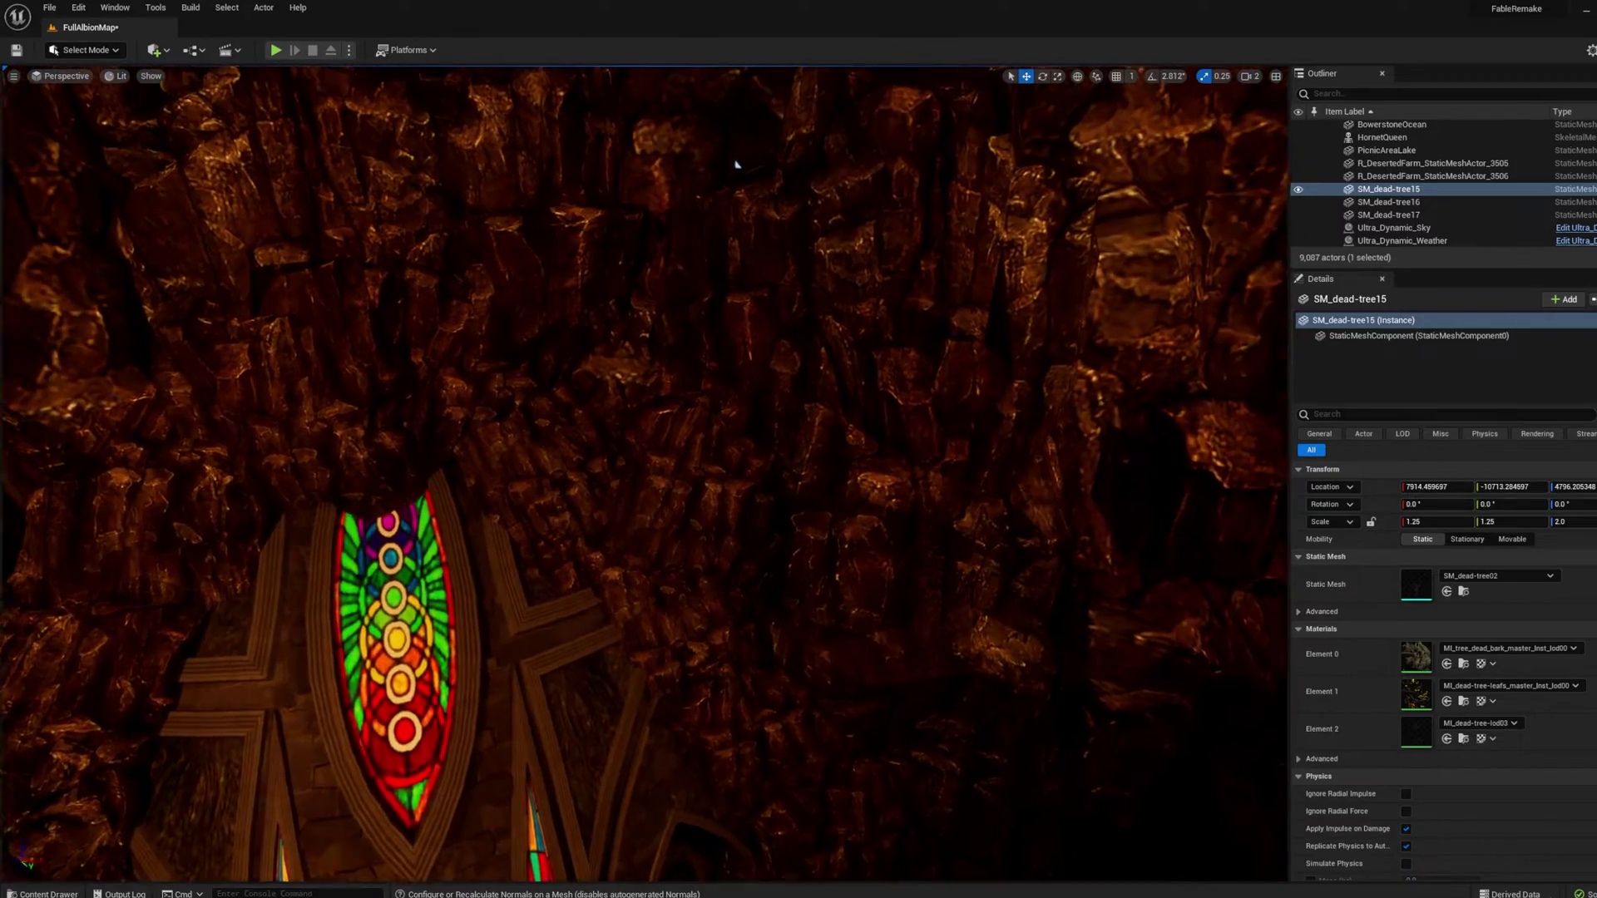
{"action": "right_click_drag", "start_coordinate": [737, 164], "coordinate": [782, 91]}
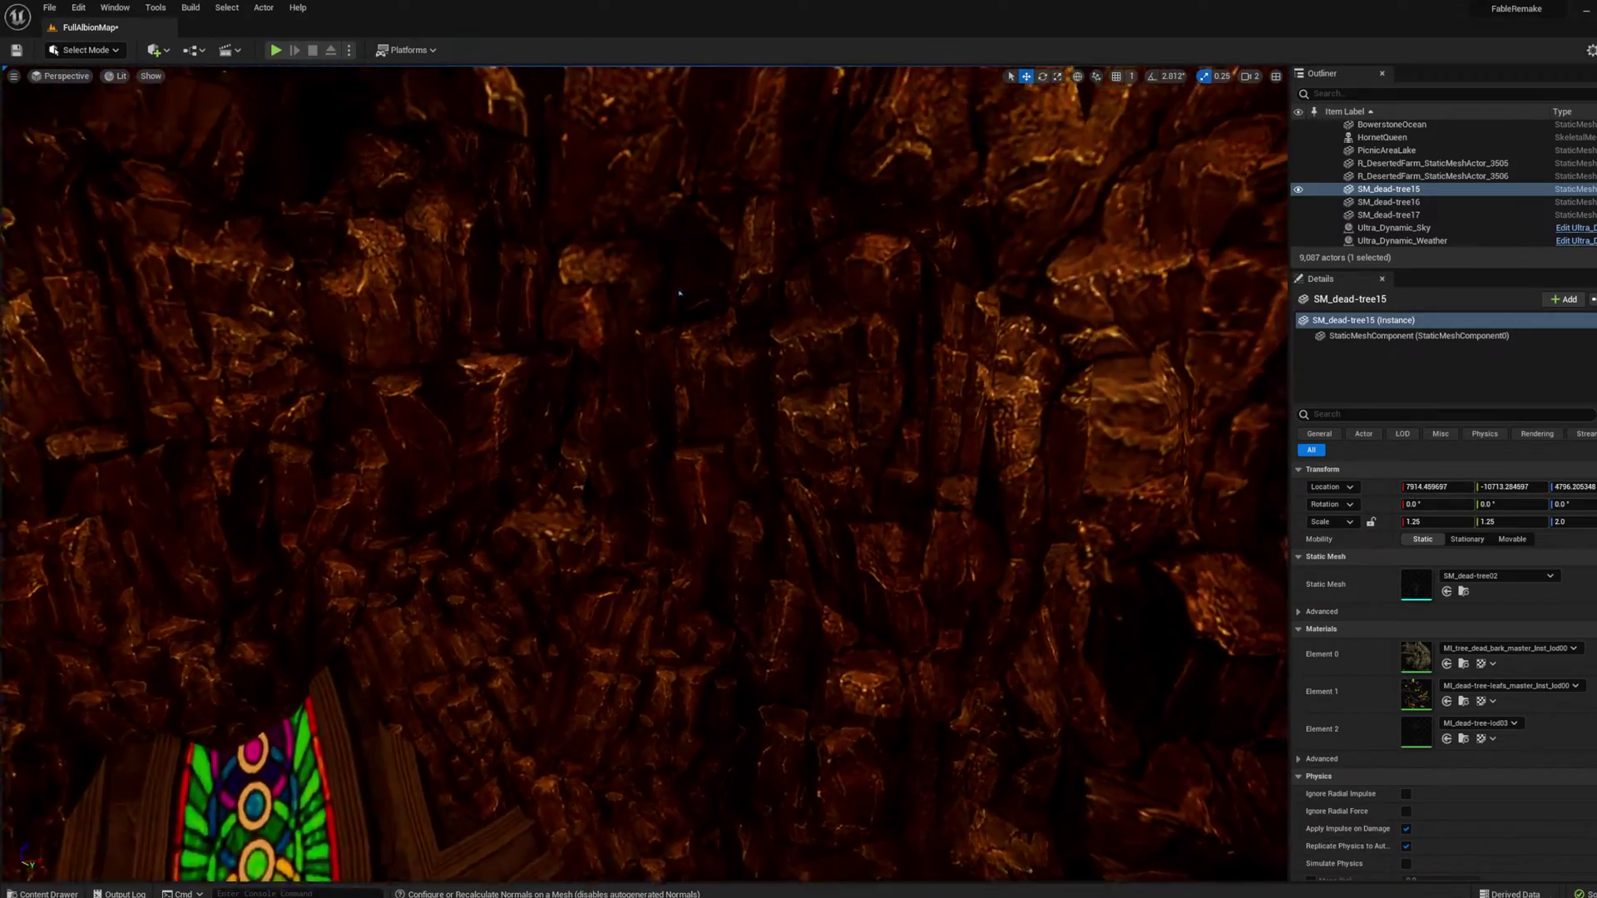
{"action": "scroll", "coordinate": [606, 253], "scroll_direction": "up", "scroll_amount": 10}
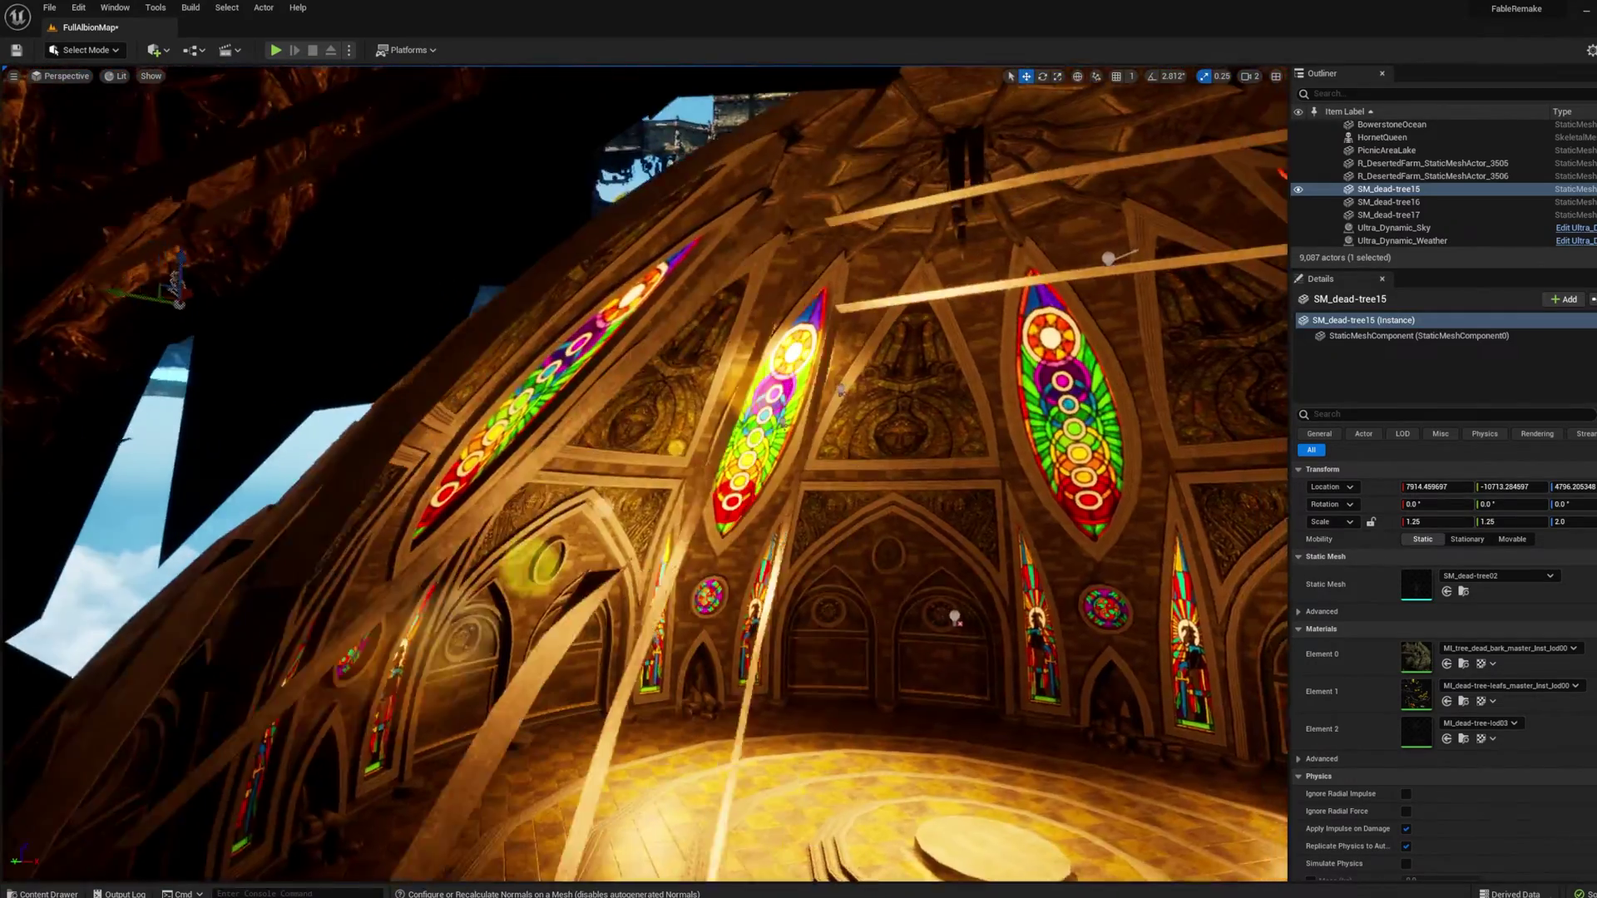
- Examine the dome's stained-glass windows and curved shell where they meet the surrounding cave rock
{"action": "right_click_drag", "start_coordinate": [645, 474], "coordinate": [466, 433]}
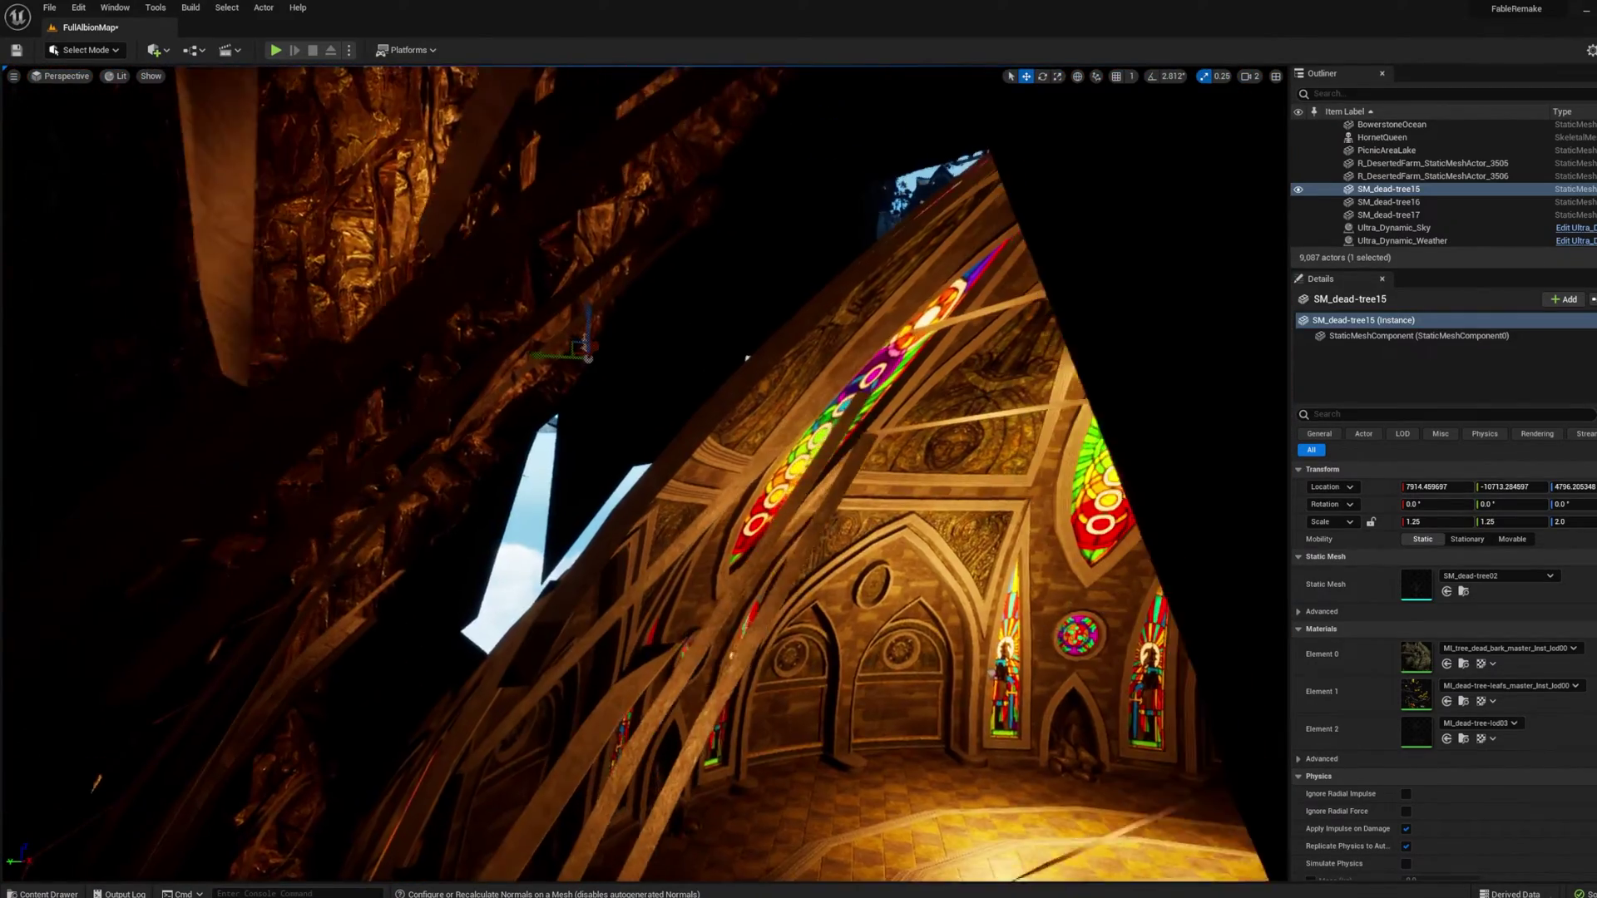
{"action": "key", "text": "w"}
{"action": "right_click_drag", "start_coordinate": [645, 474], "coordinate": [840, 482]}
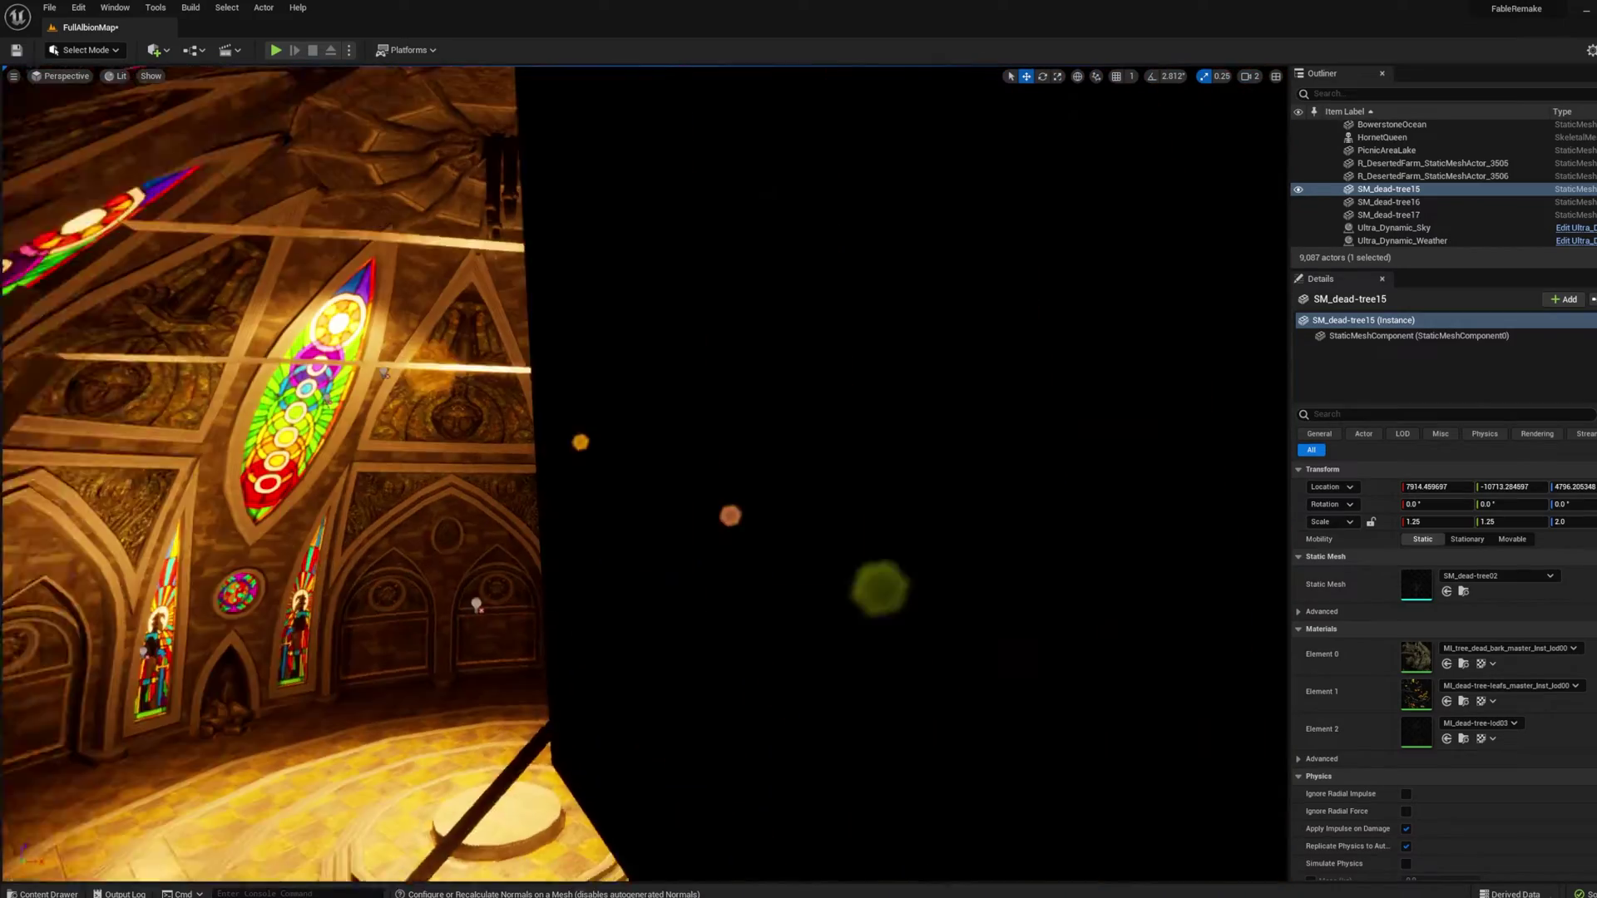
{"action": "right_click_drag", "start_coordinate": [645, 474], "coordinate": [450, 456]}
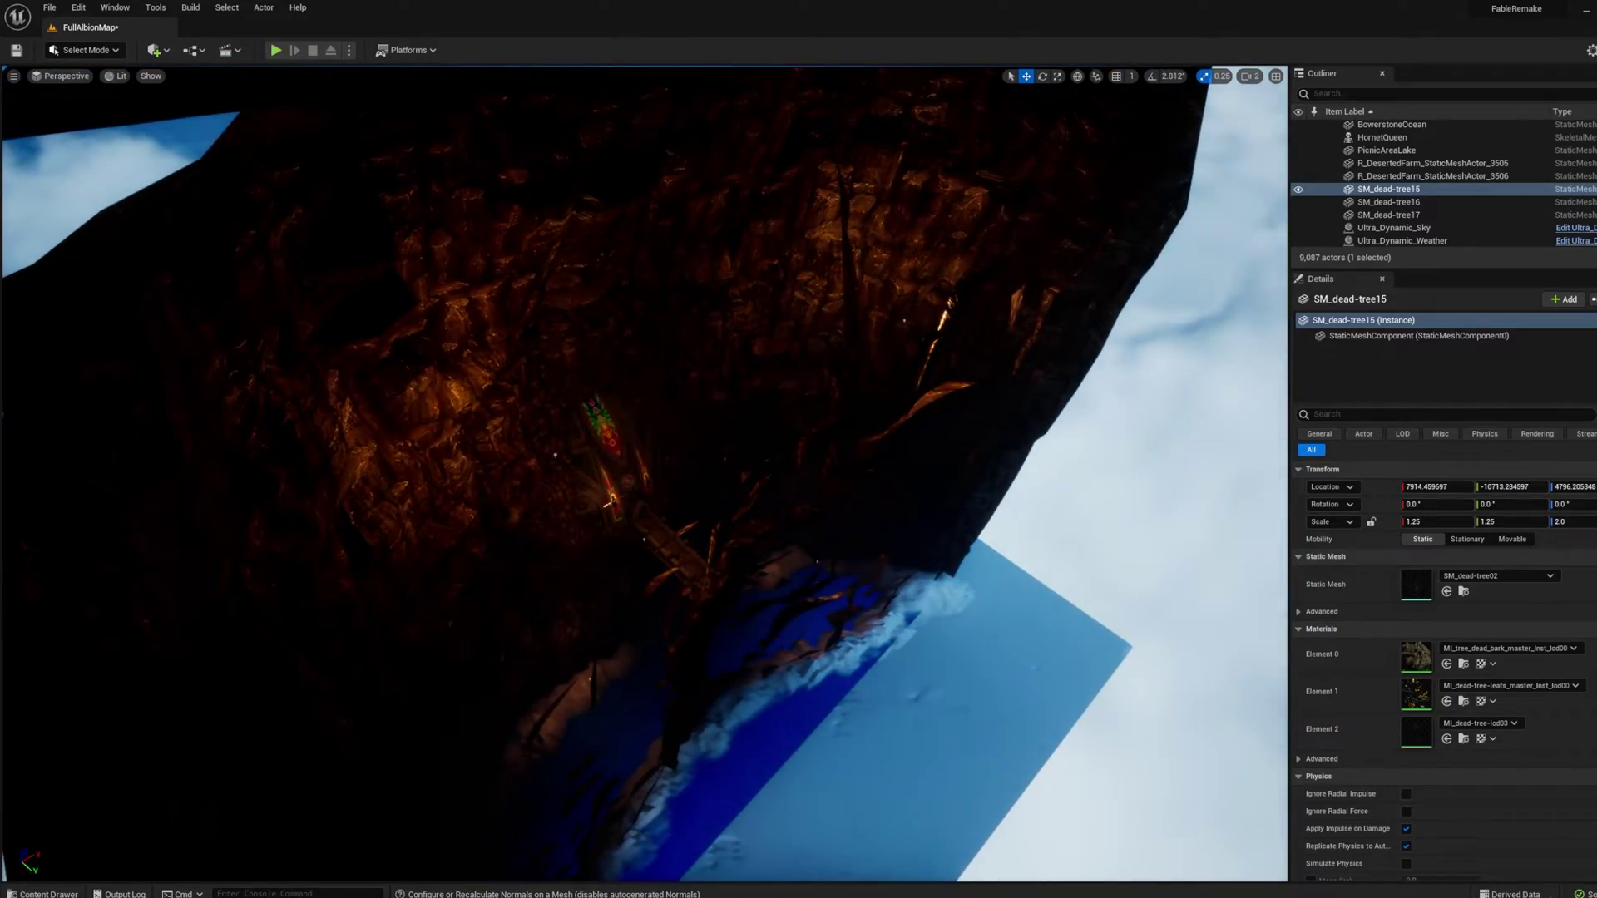
- Examine the whole Fresco Caves shell from outside, including its rock walls, the water below and the terrain above
{"action": "right_click_drag", "start_coordinate": [449, 456], "coordinate": [507, 458]}
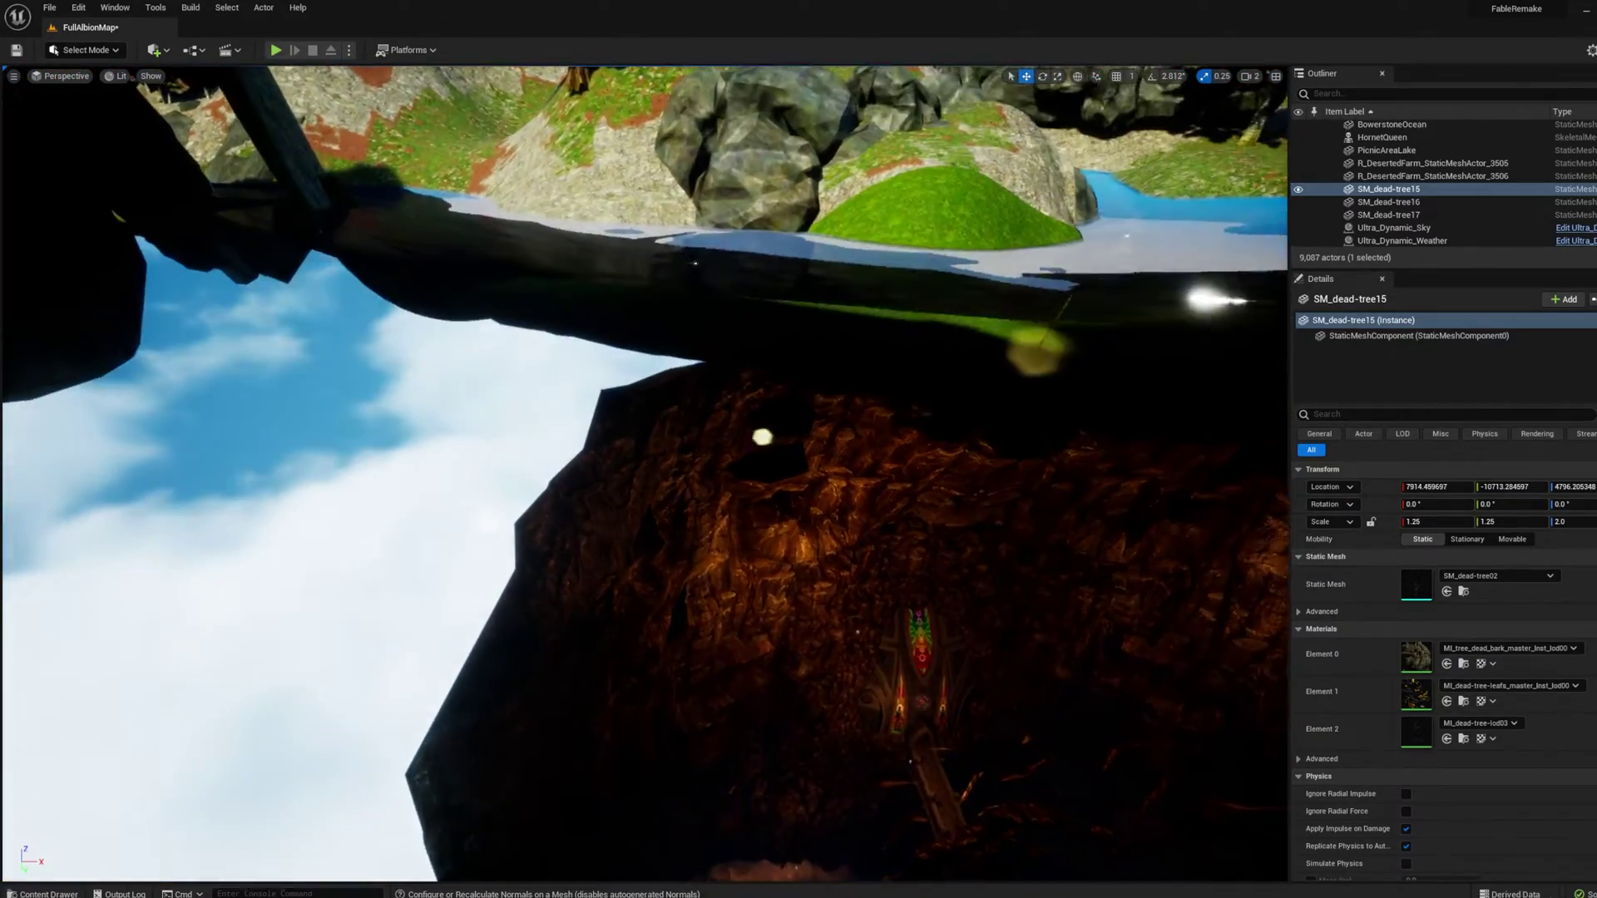
{"action": "right_click_drag", "start_coordinate": [507, 457], "coordinate": [774, 507]}
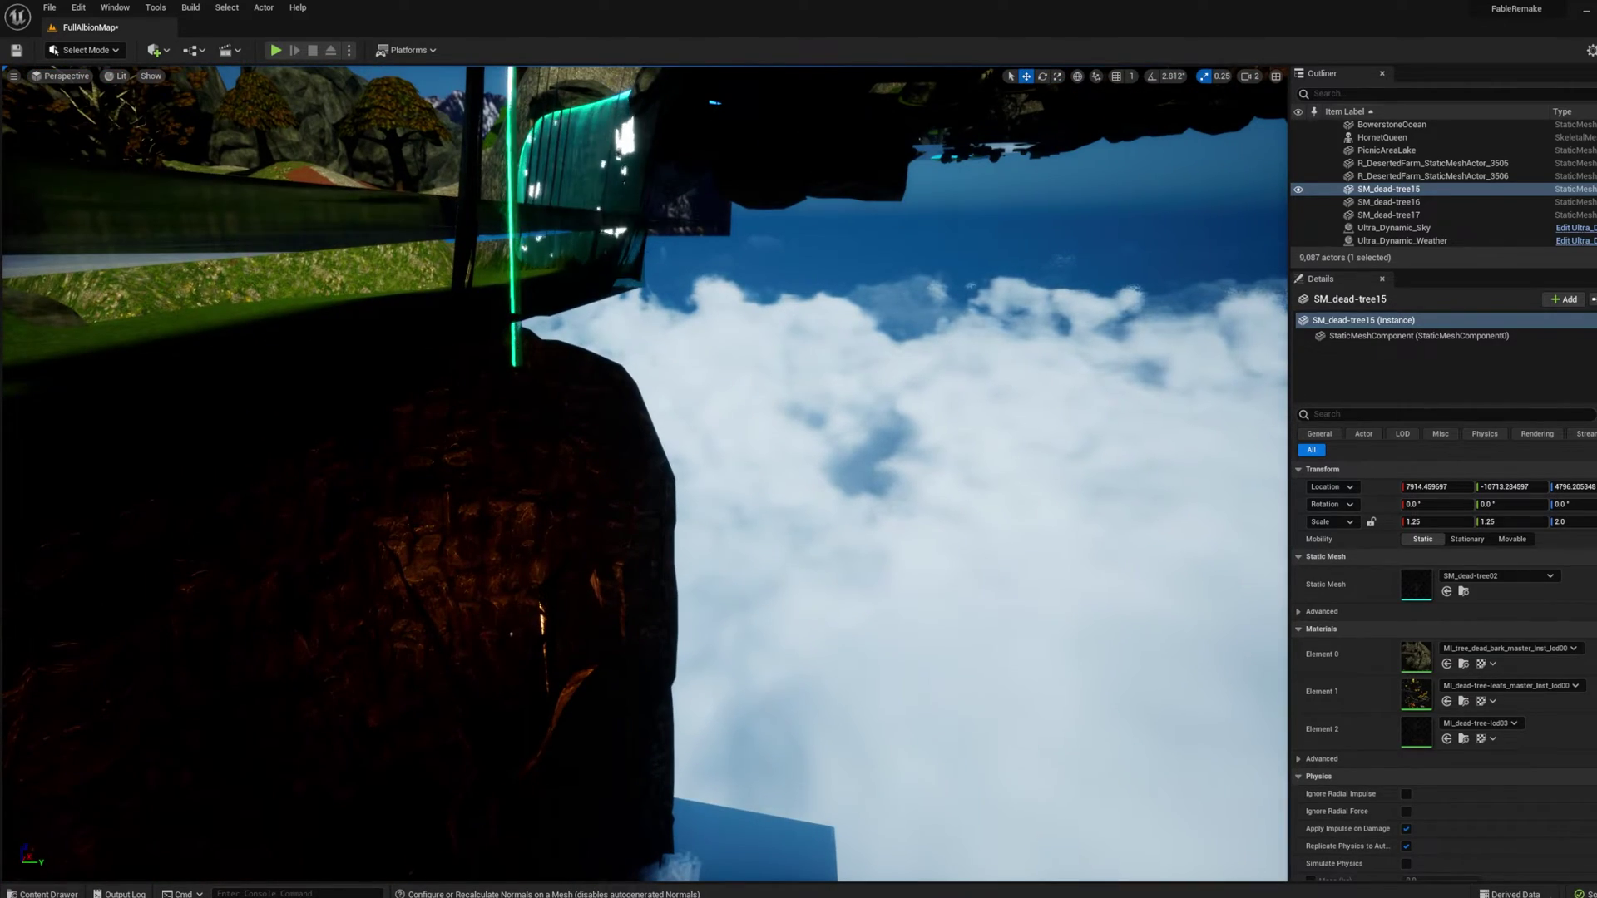
{"action": "key", "text": "a"}
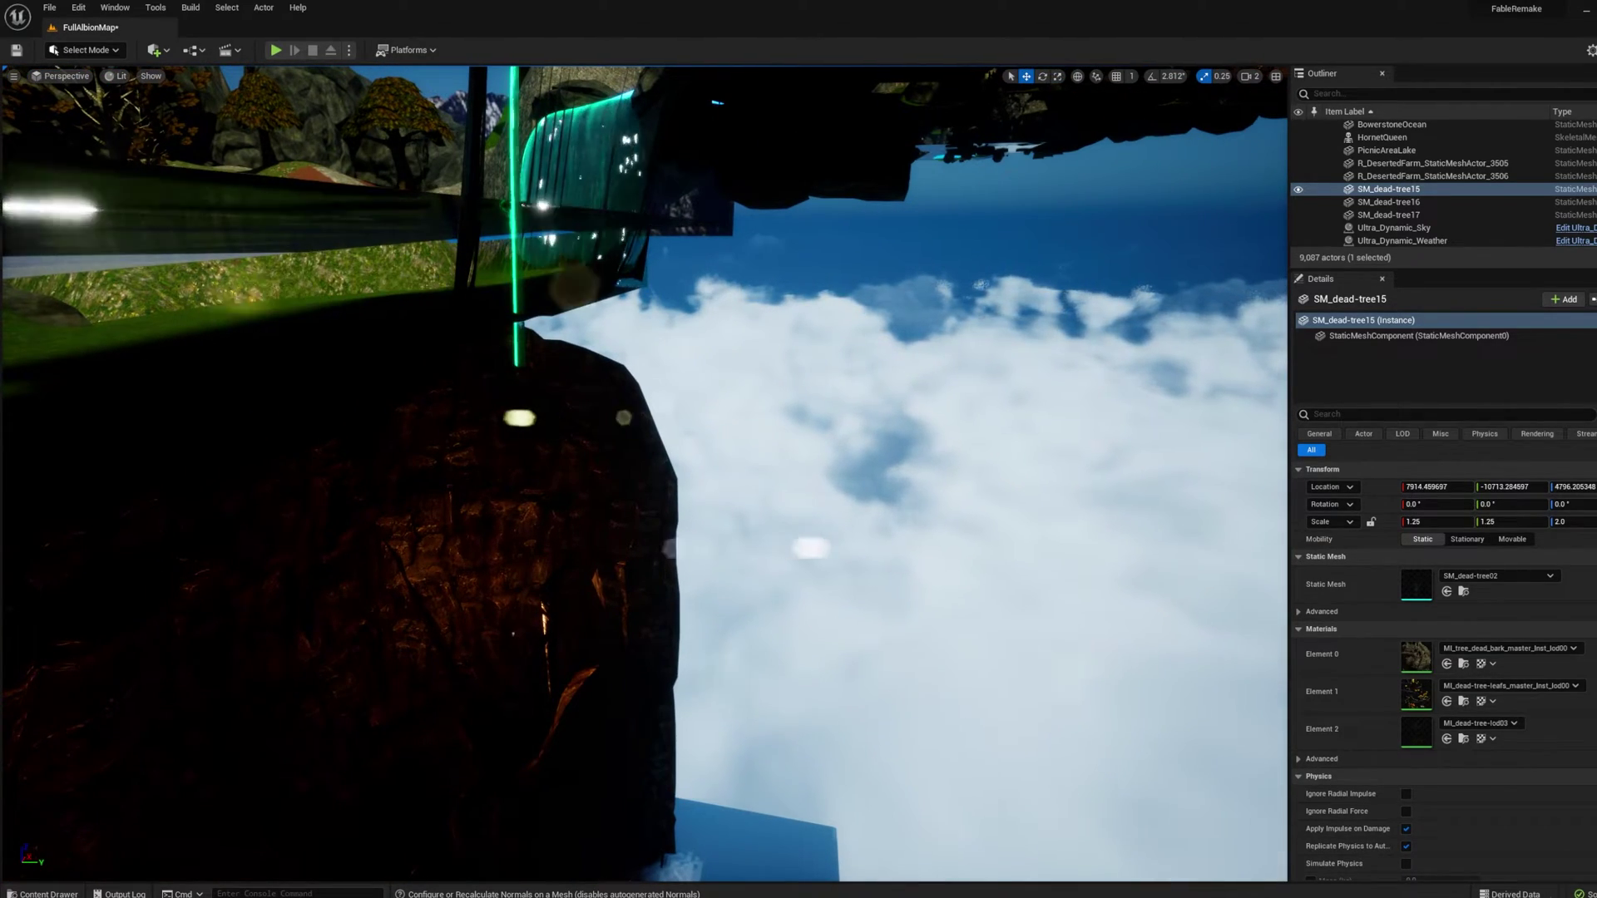
{"action": "right_click_drag", "start_coordinate": [645, 474], "coordinate": [923, 373]}
{"action": "key", "text": "w"}
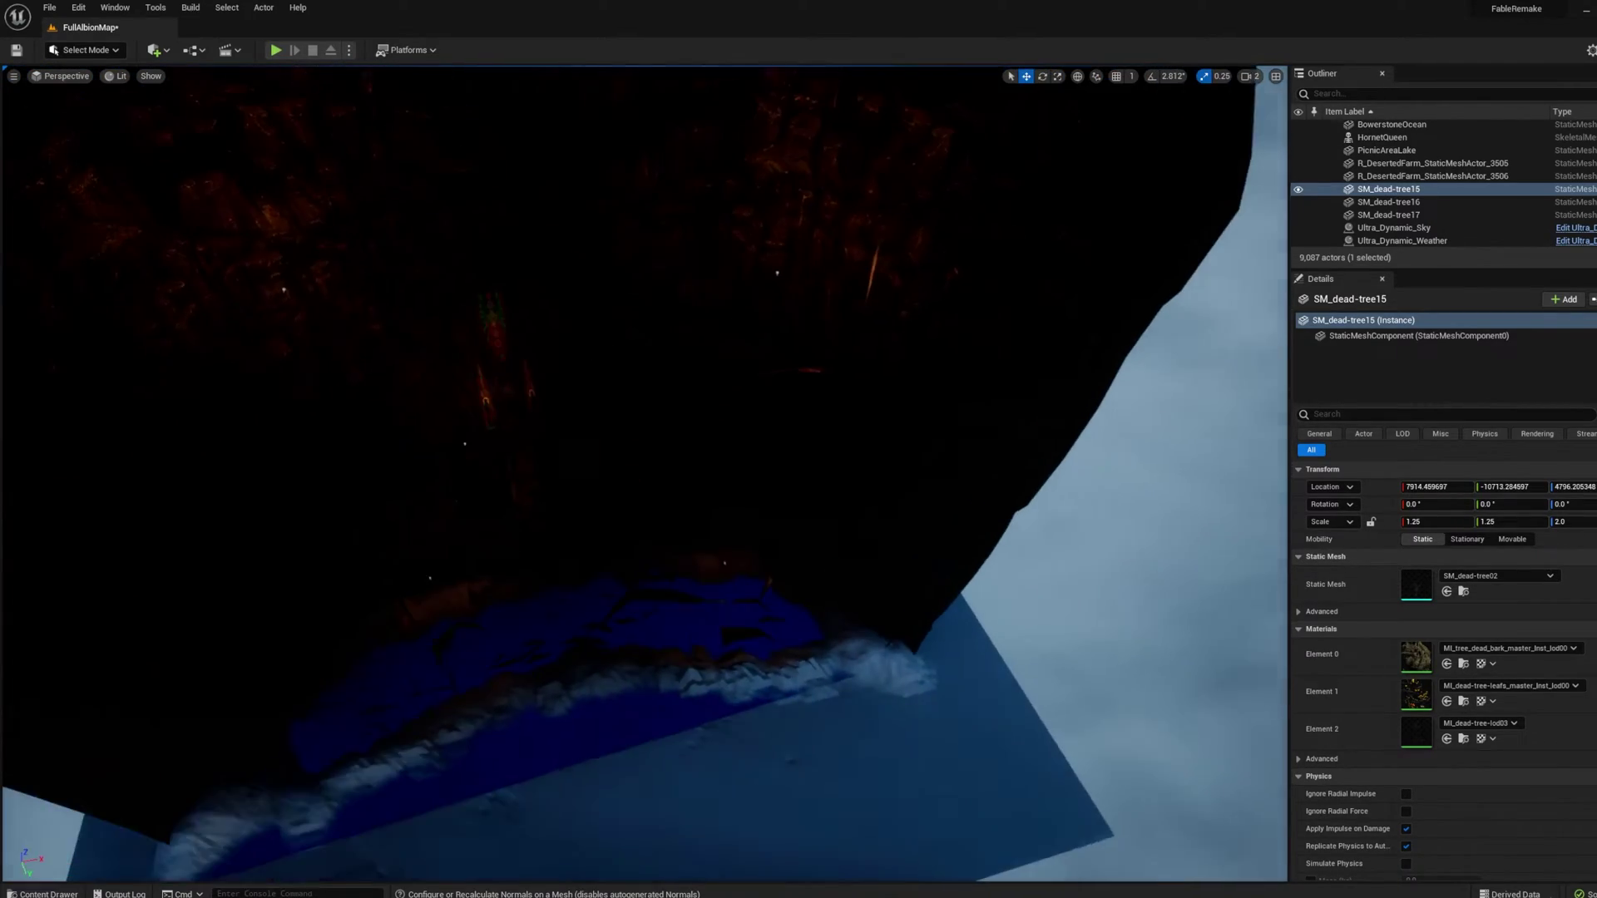
{"action": "mouse_move", "coordinate": [644, 474]}
{"action": "right_mouse_down"}
{"action": "mouse_move", "coordinate": [647, 454]}
{"action": "mouse_move", "coordinate": [715, 449]}
{"action": "mouse_move", "coordinate": [811, 374]}
{"action": "mouse_move", "coordinate": [644, 365]}
{"action": "mouse_move", "coordinate": [650, 415]}
{"action": "mouse_move", "coordinate": [736, 498]}
{"action": "mouse_move", "coordinate": [644, 462]}
{"action": "right_mouse_up"}
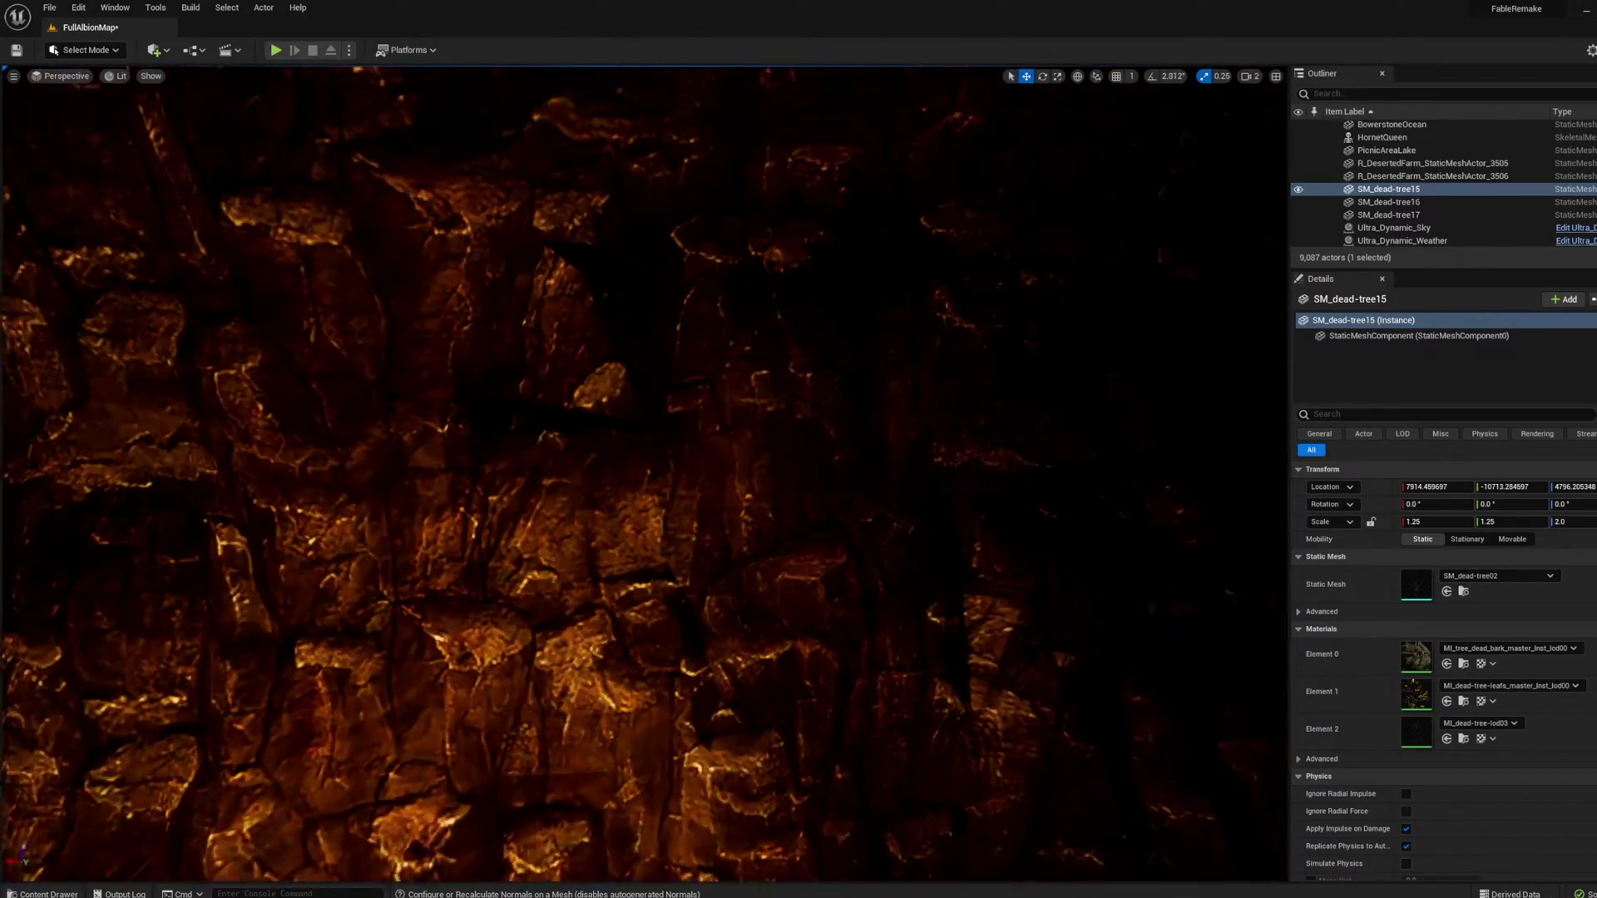
{"action": "right_click_drag", "start_coordinate": [645, 474], "coordinate": [882, 490]}
{"action": "key", "text": "a"}
{"action": "key", "text": "w"}
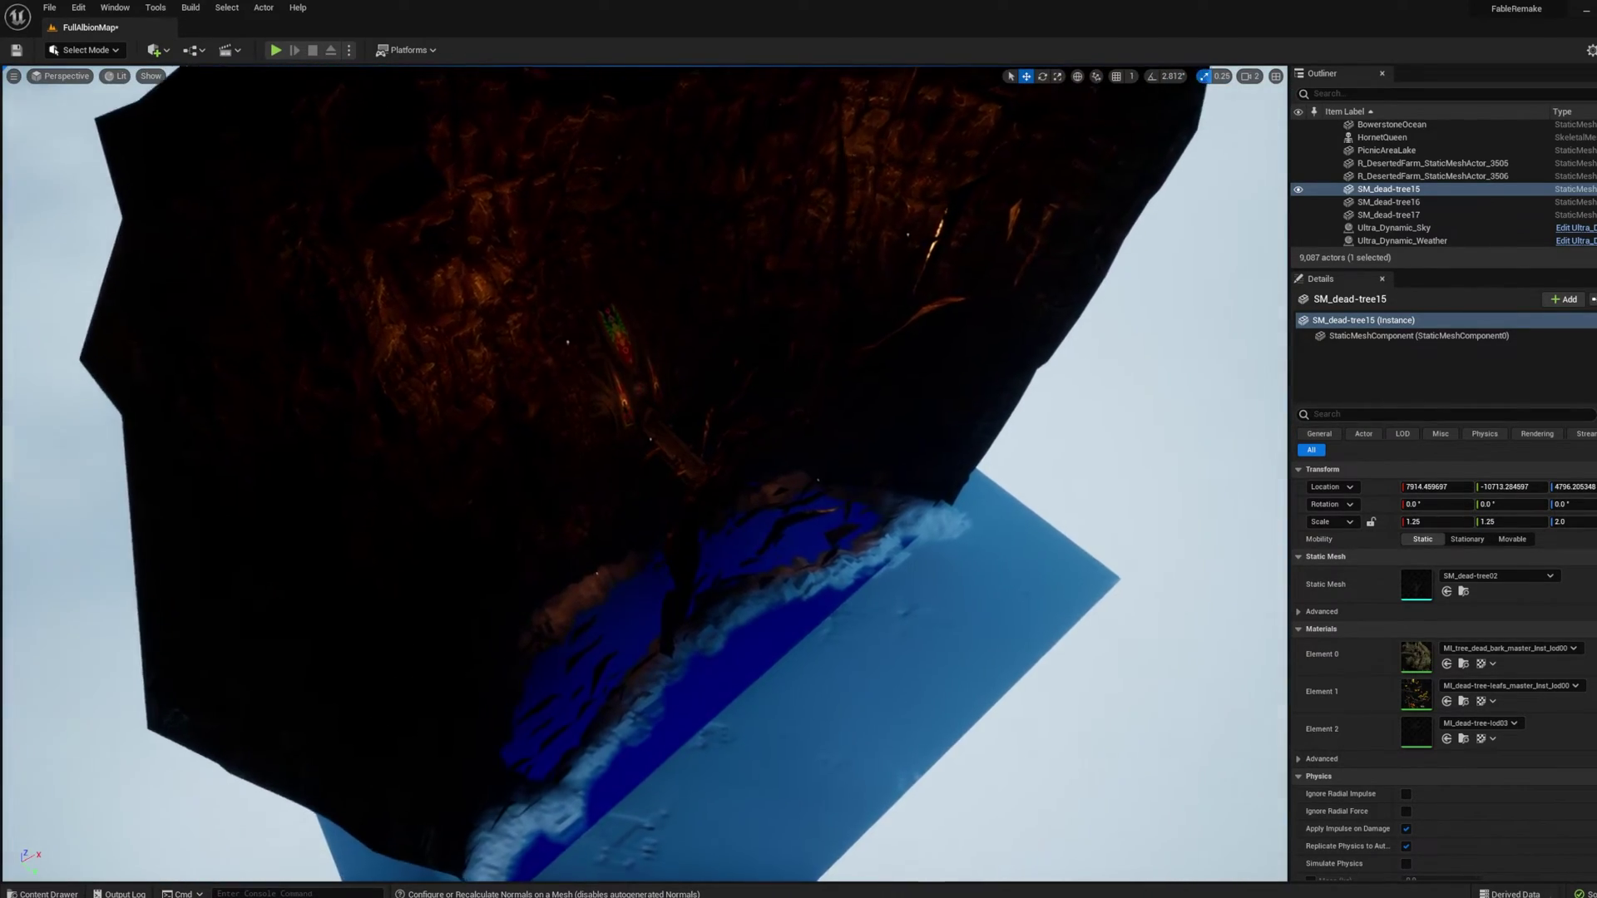
- Examine the dome's entrance doorway, then its lit interior with the steps, central platform and stained-glass windows
{"action": "right_click_drag", "start_coordinate": [645, 474], "coordinate": [761, 457]}
{"action": "key", "text": "w"}
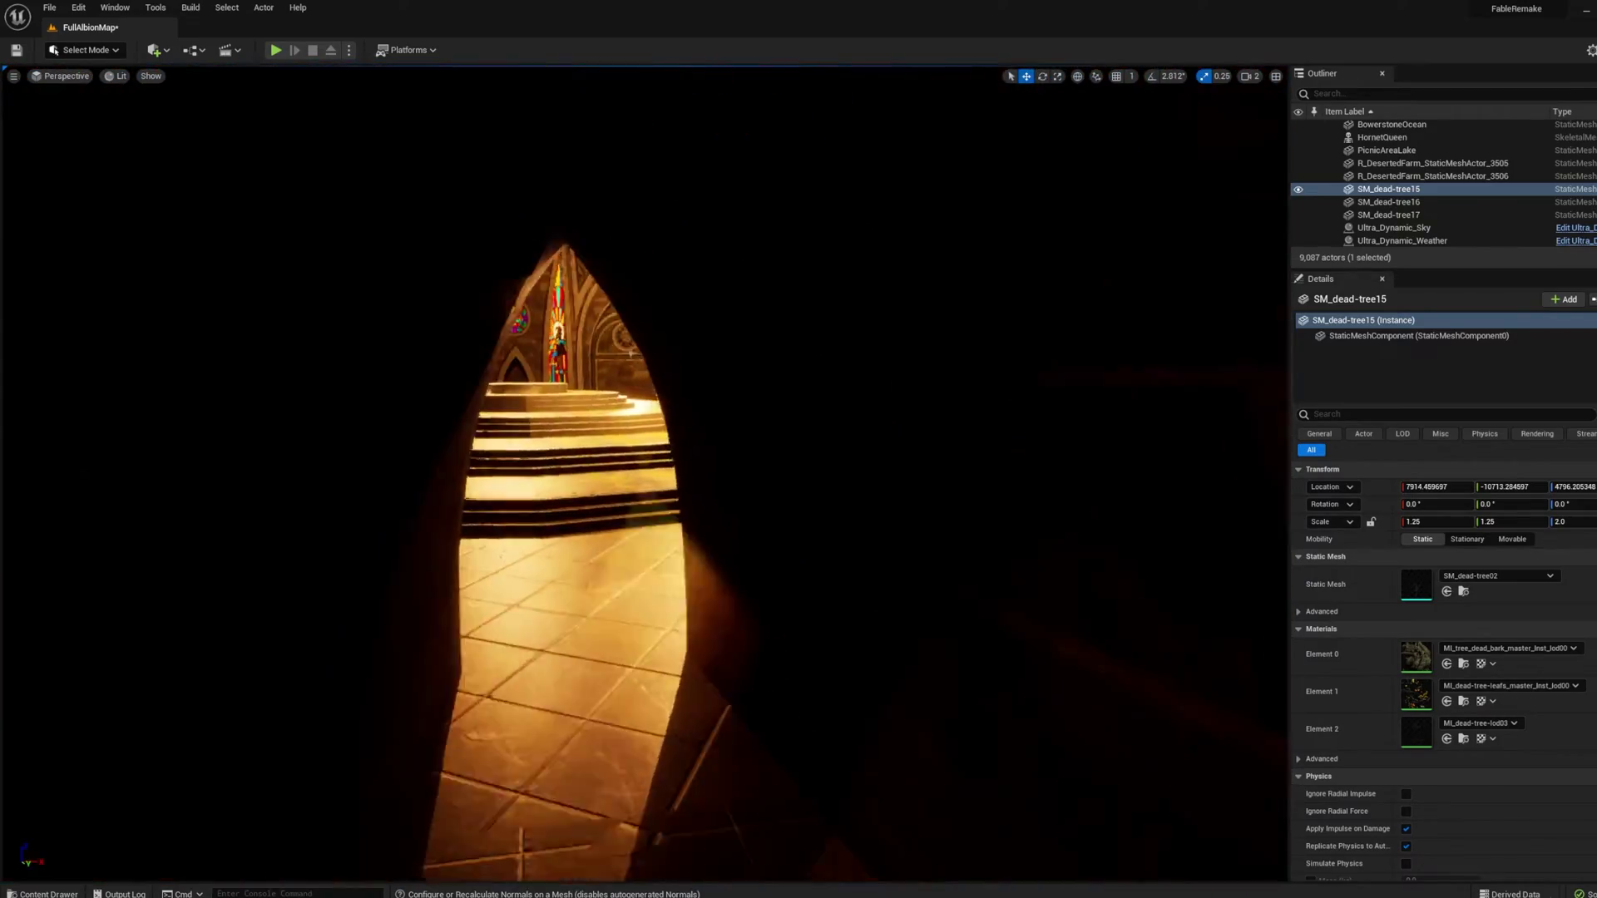
{"action": "key", "text": "w"}
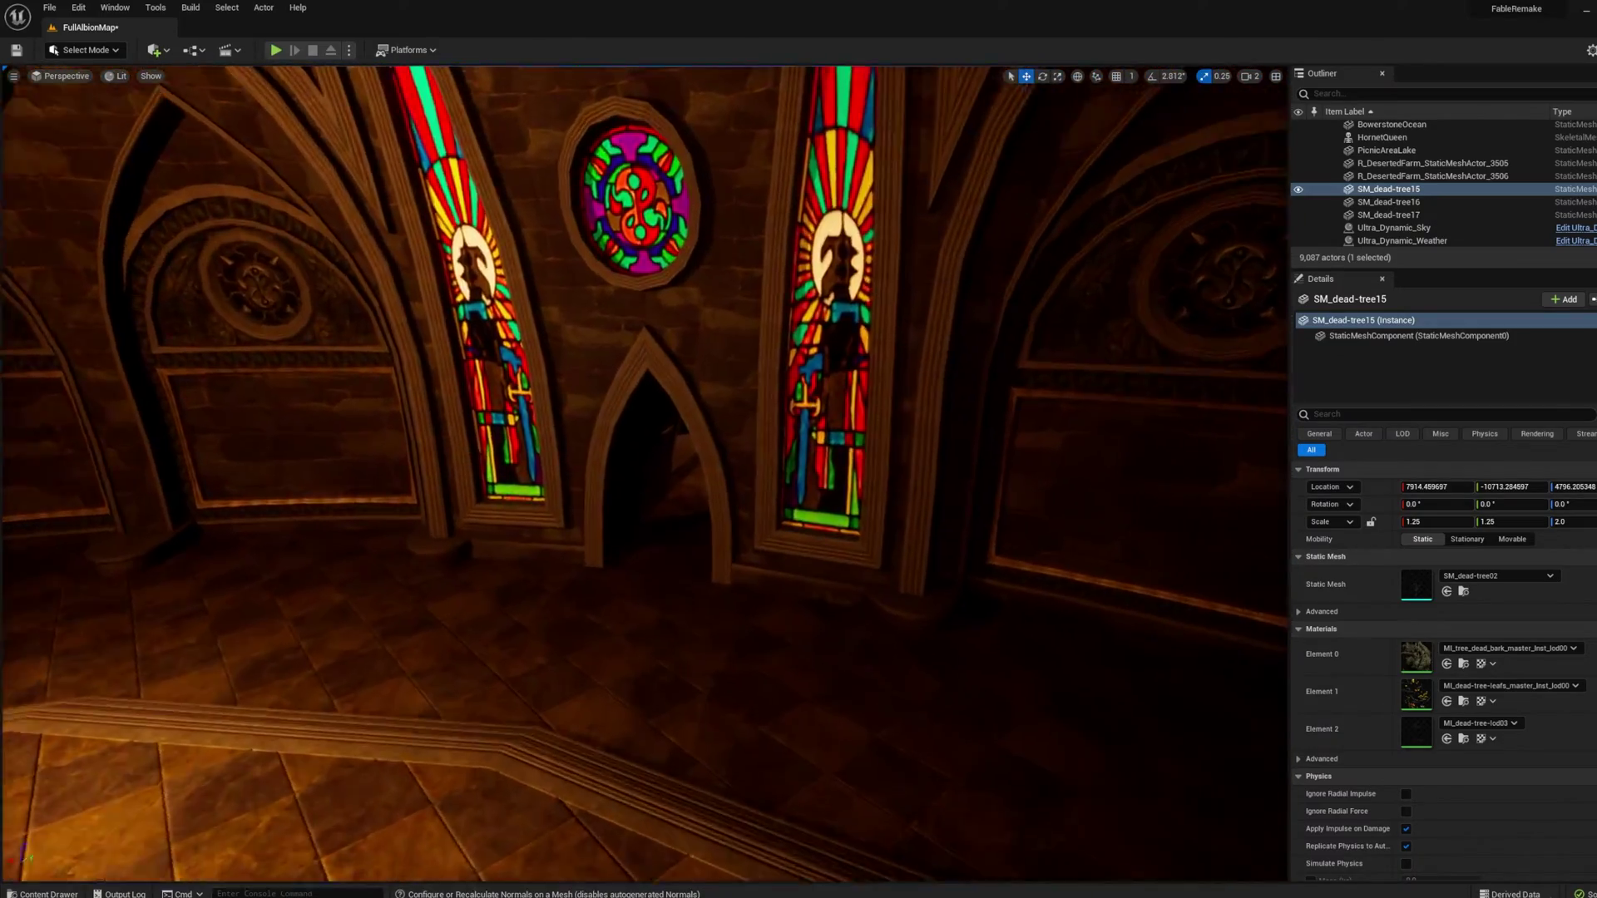
{"action": "key", "text": "w"}
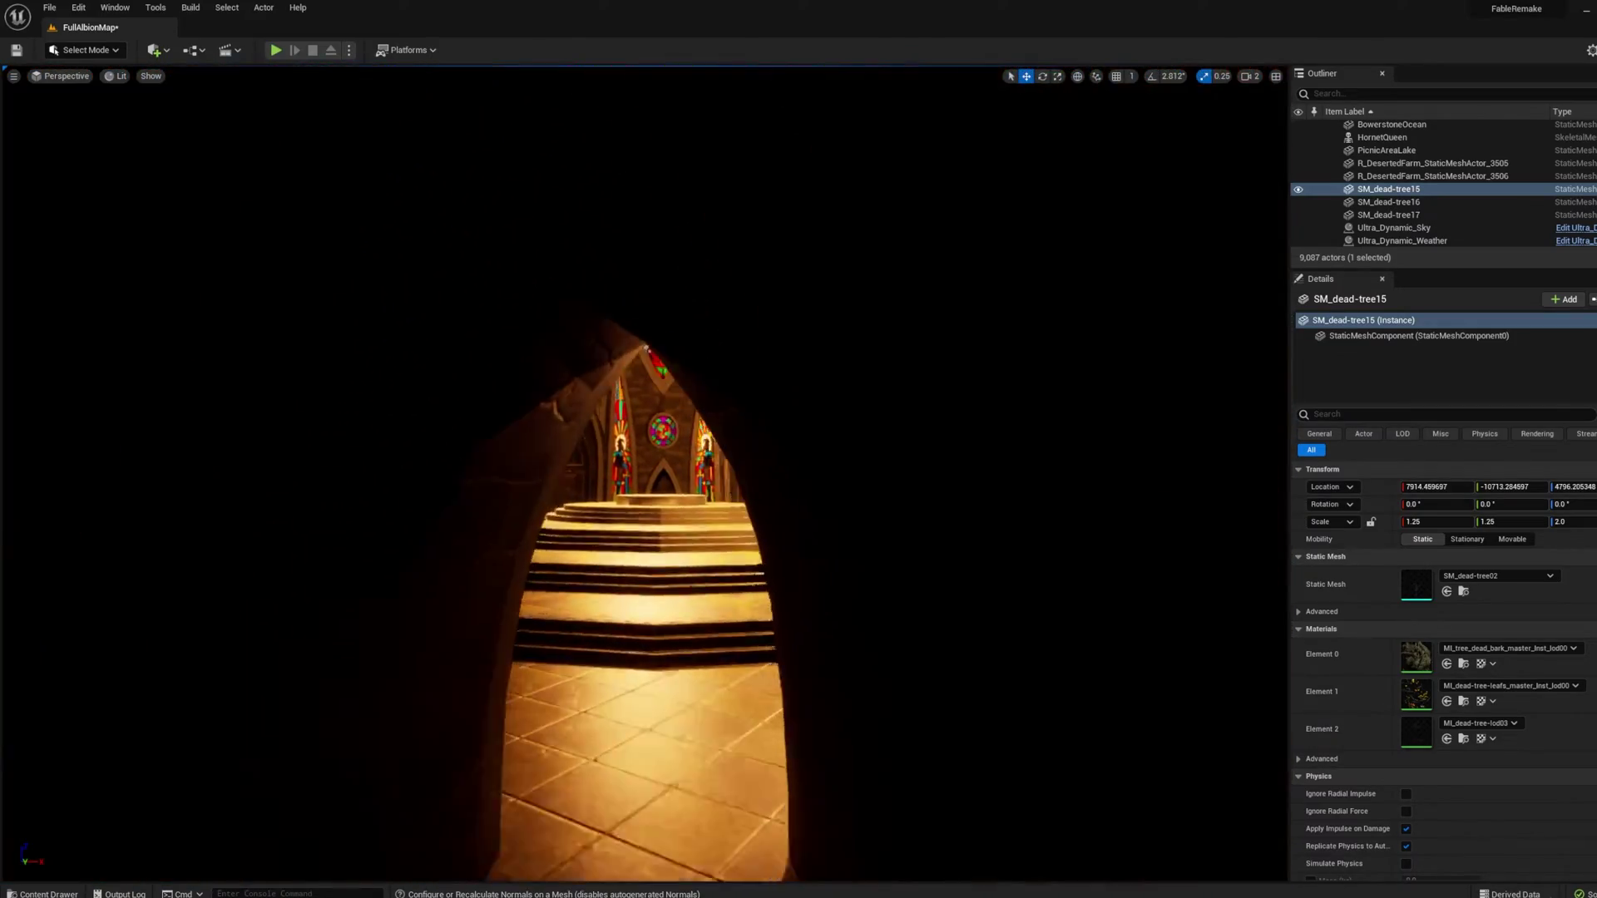
{"action": "key", "text": "s"}
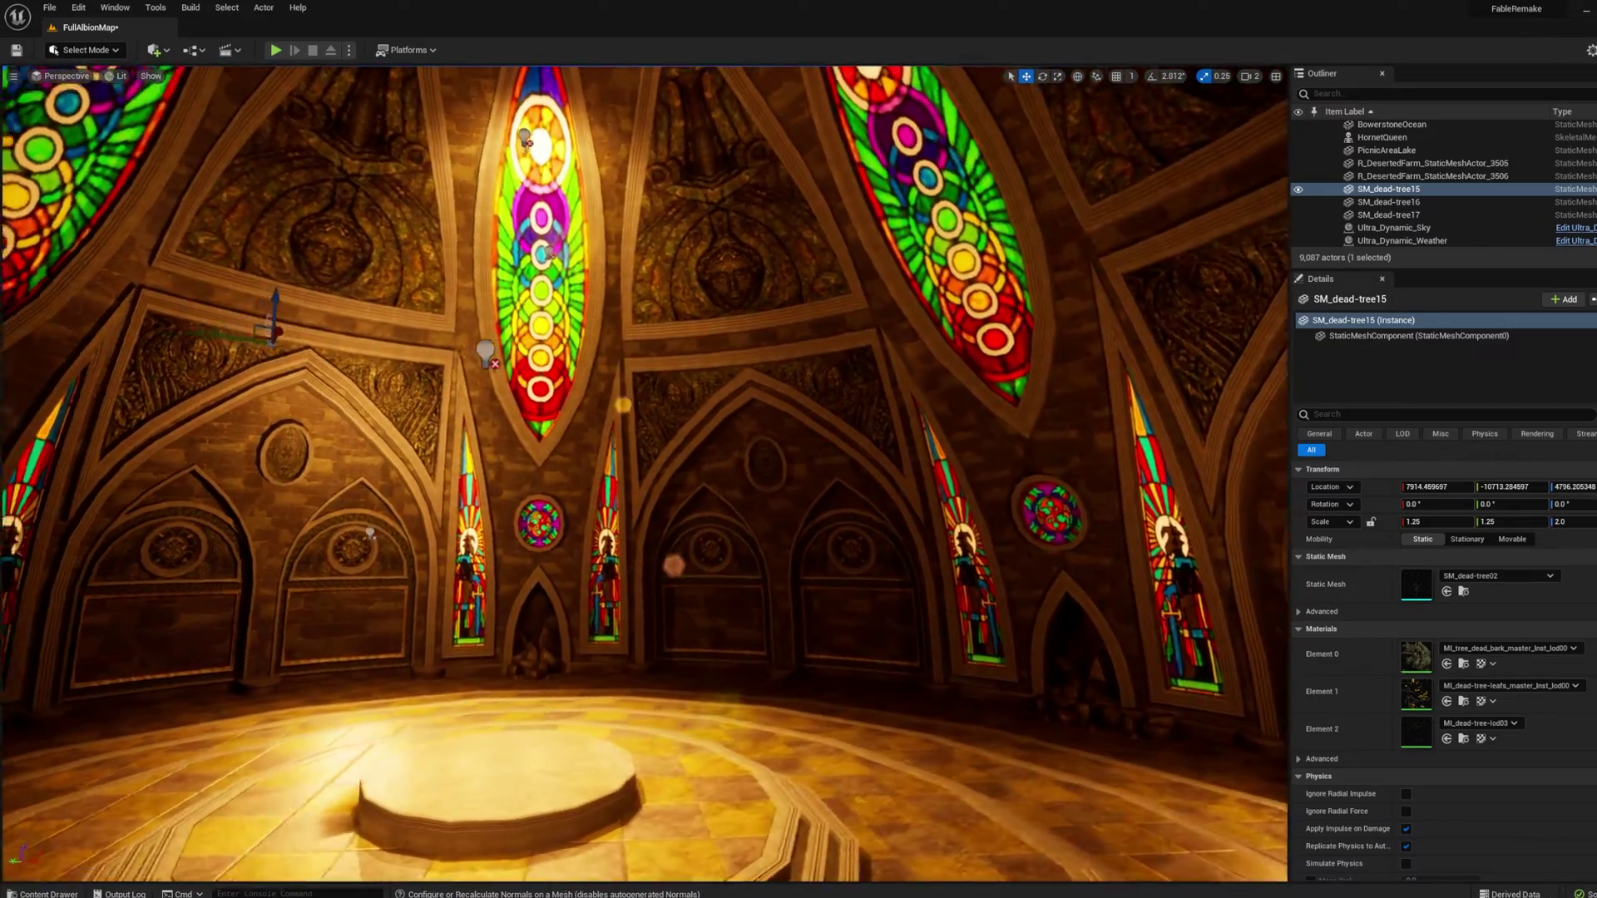